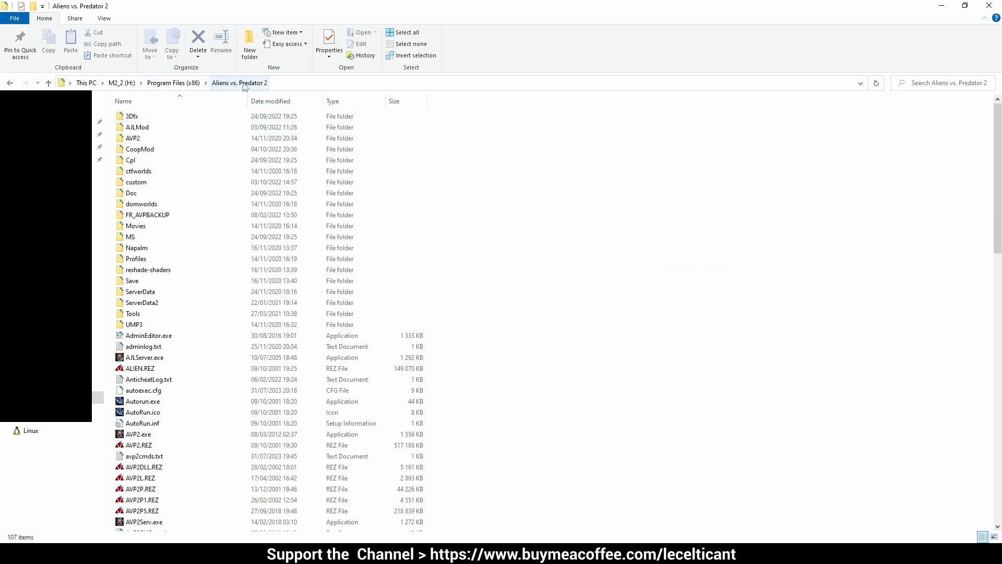
Step: Examine DEdit.exe and unrez.bat in the game's Tools folder, and return to the Aliens vs. Predator 2 folder
double_click(134, 313)
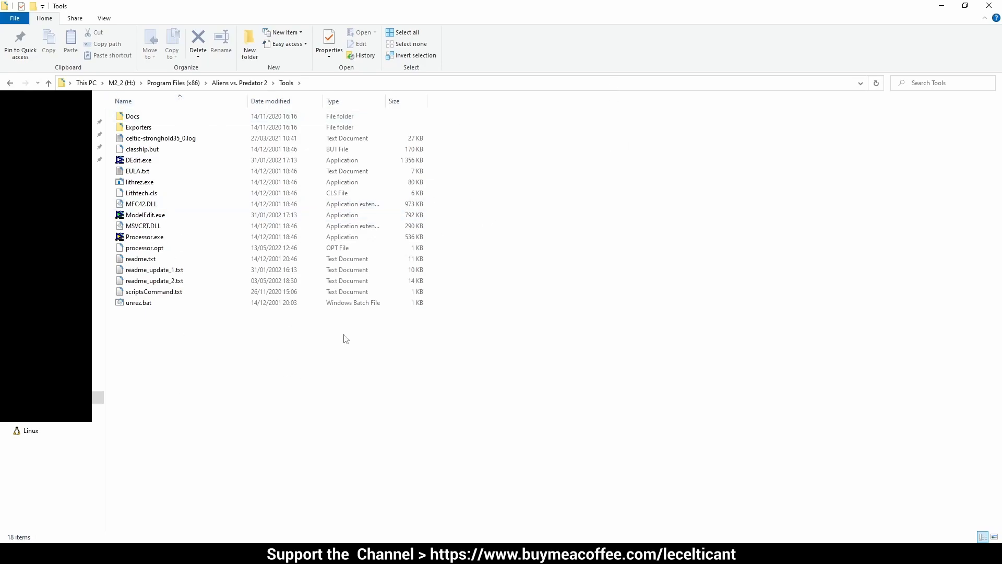
mouse_move(160, 163)
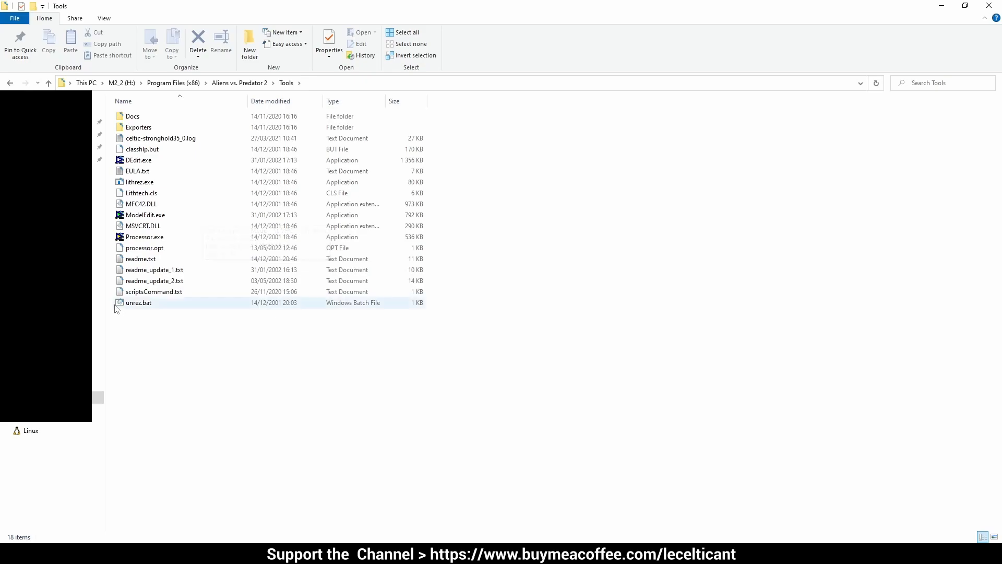
mouse_move(133, 309)
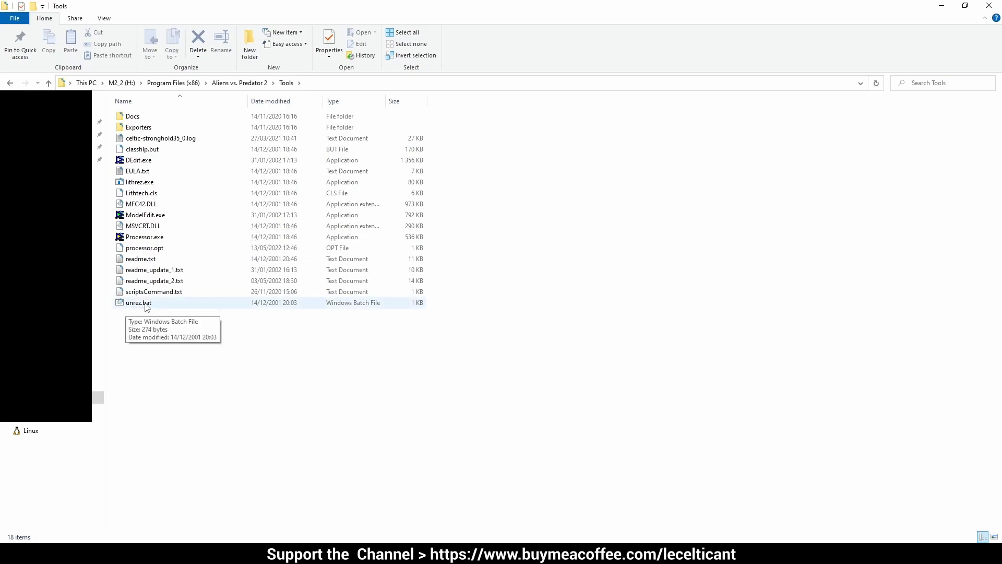
click(232, 84)
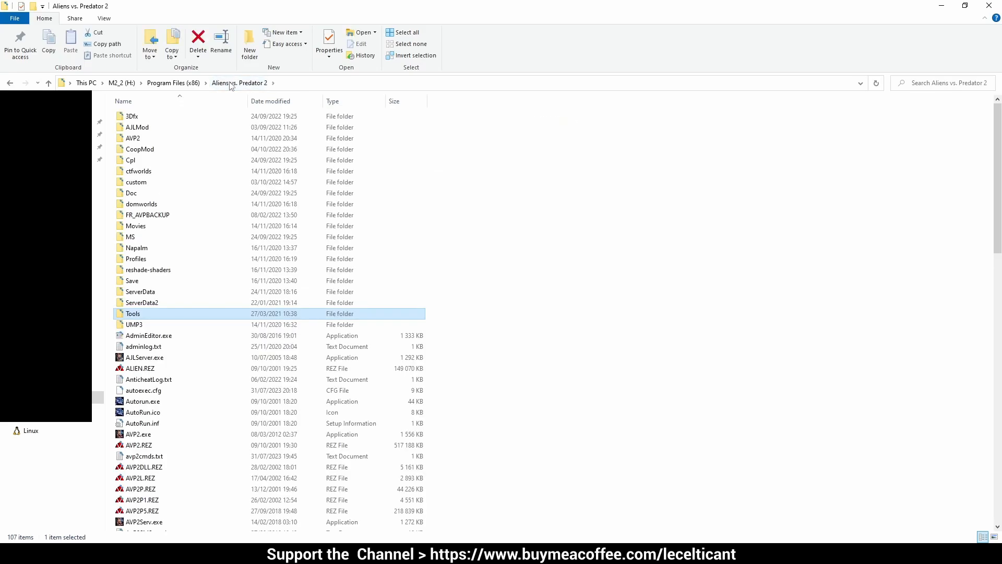
Step: Browse the extracted AVP2 folder down through Worlds and SinglePlayer to the ltir map folder
click(133, 138)
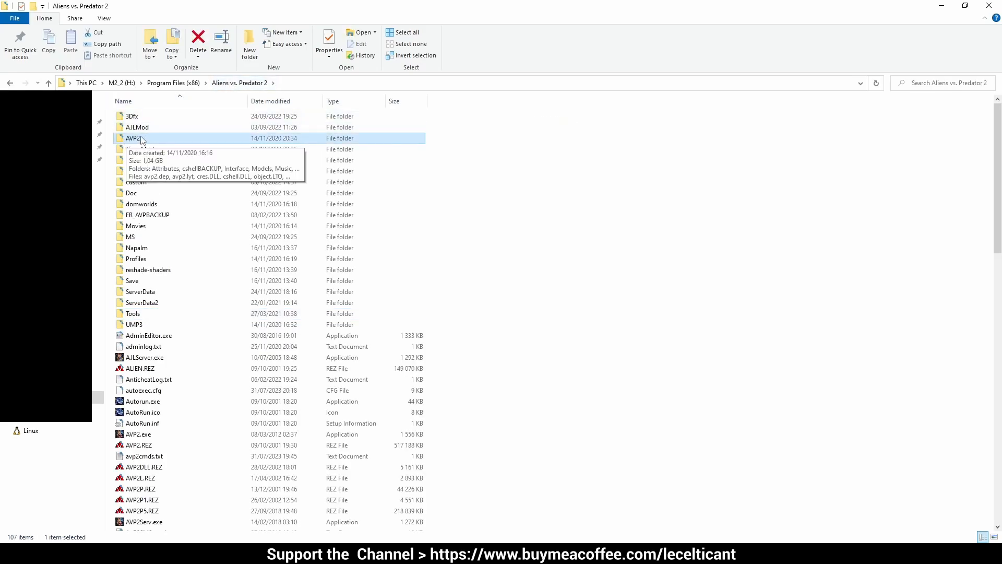
double_click(142, 139)
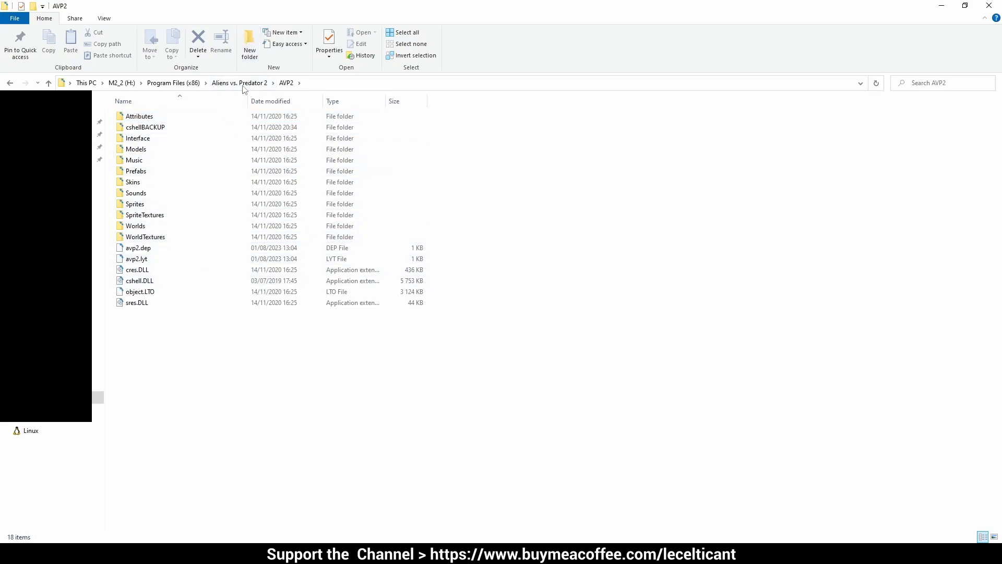
double_click(140, 229)
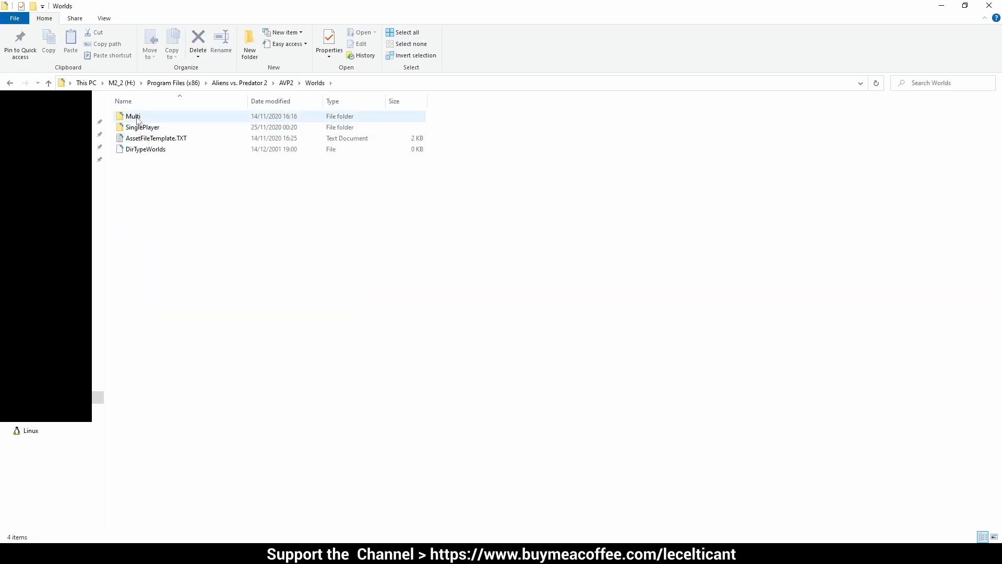
double_click(139, 129)
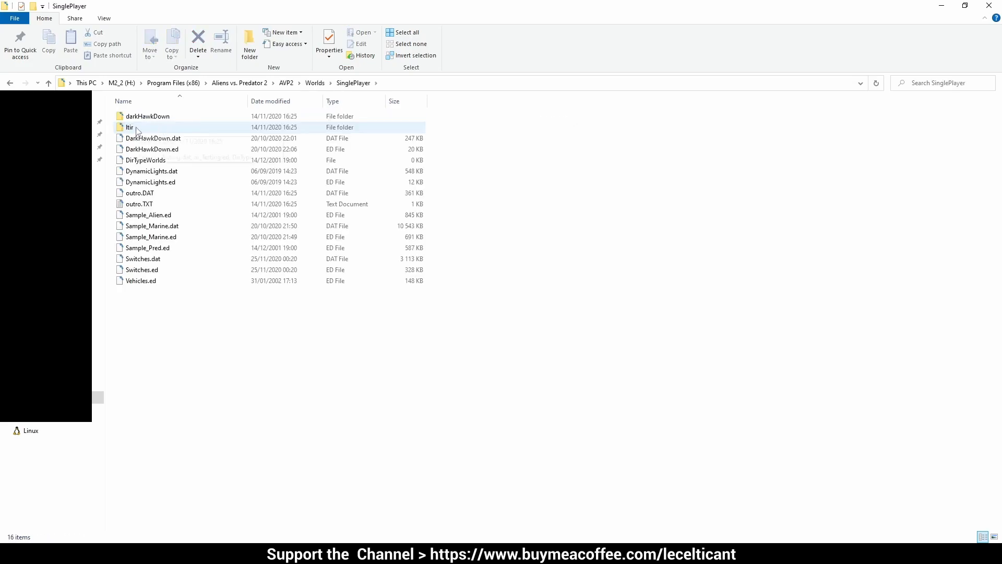
double_click(137, 128)
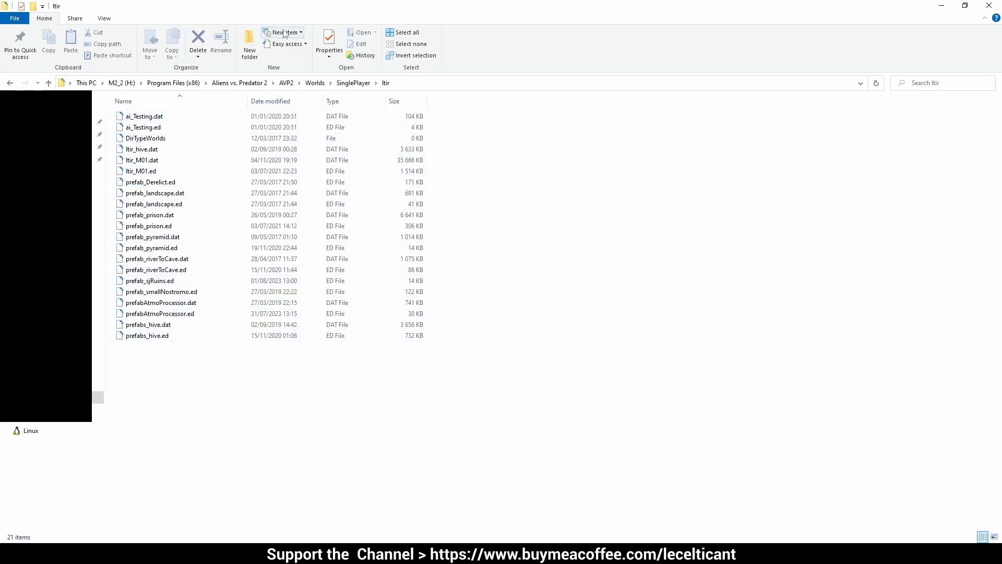
Step: Go back to the game's Tools folder and launch DEdit.exe
click(315, 83)
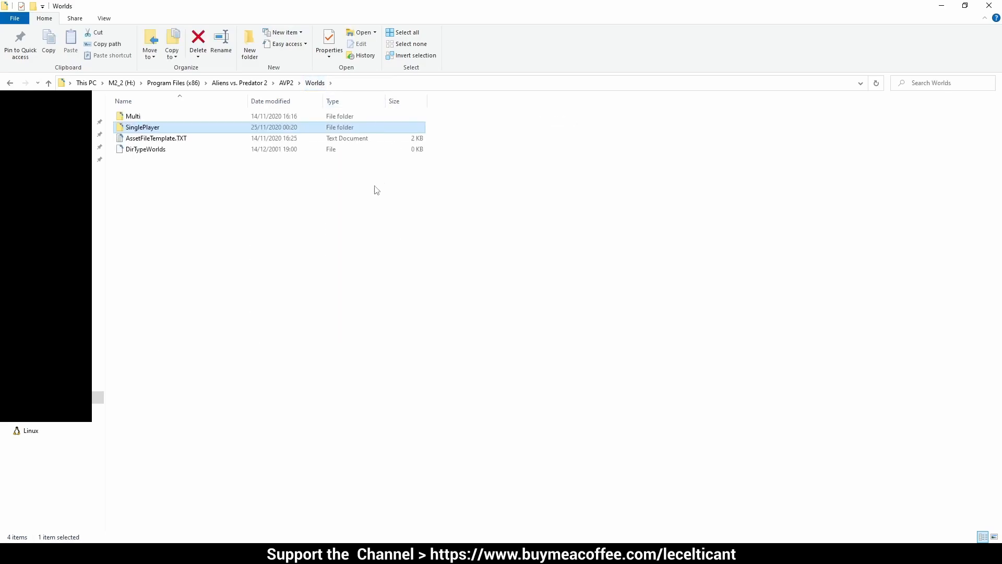
click(256, 83)
click(136, 316)
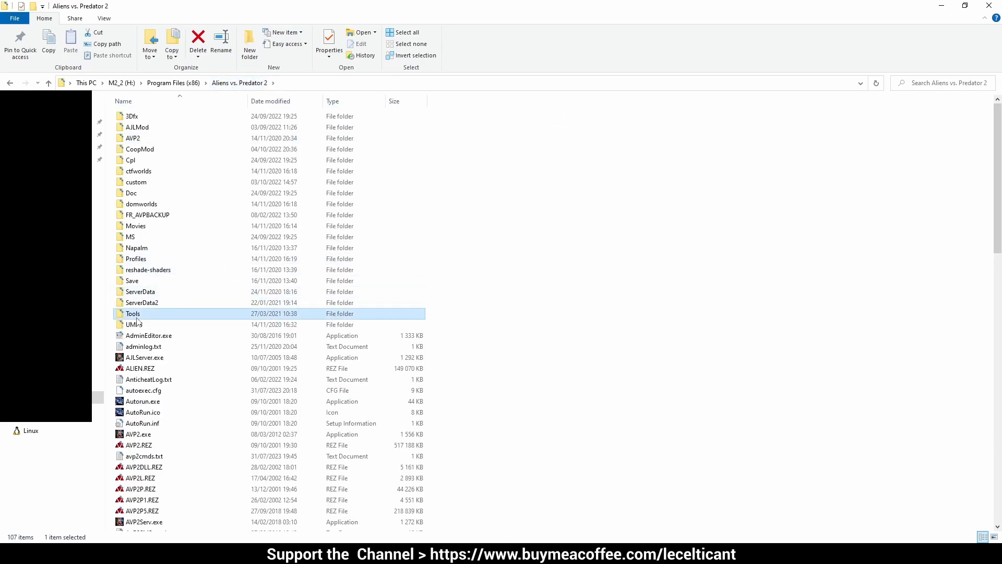
double_click(137, 315)
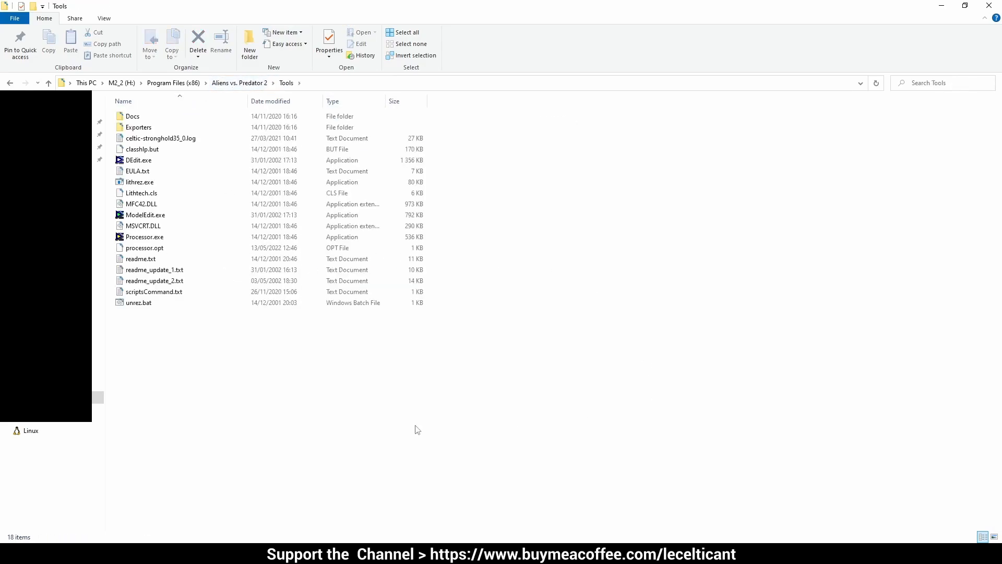
double_click(139, 160)
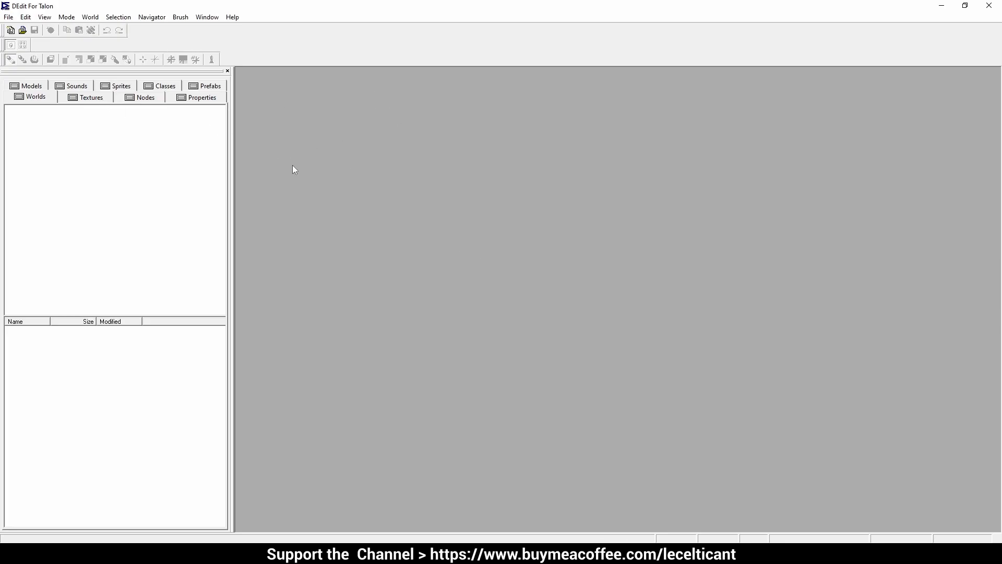
Step: Switch to File Explorer and locate the avp2.dep project file in the game's AVP2 folder
click(8, 18)
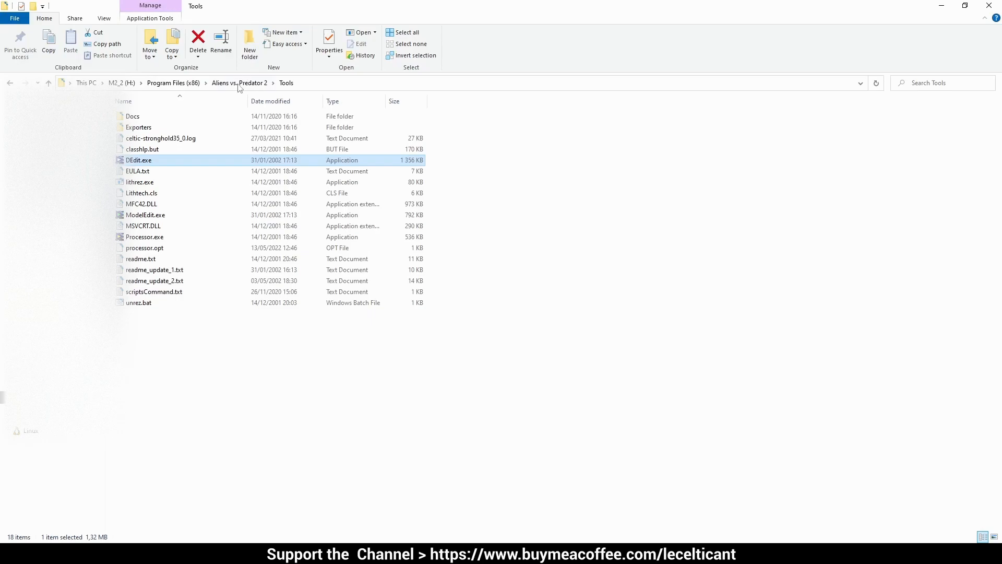
click(240, 82)
double_click(134, 139)
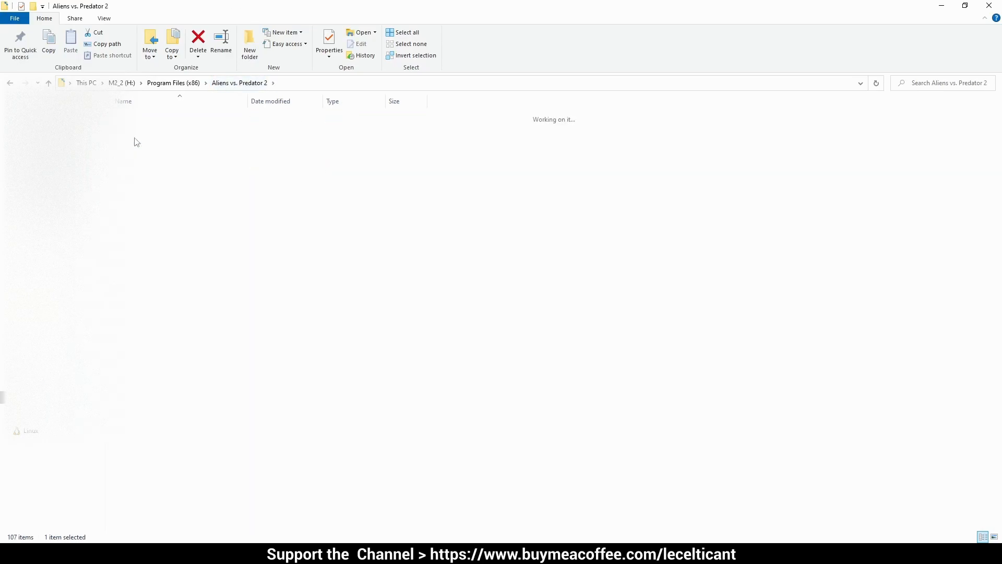
click(138, 248)
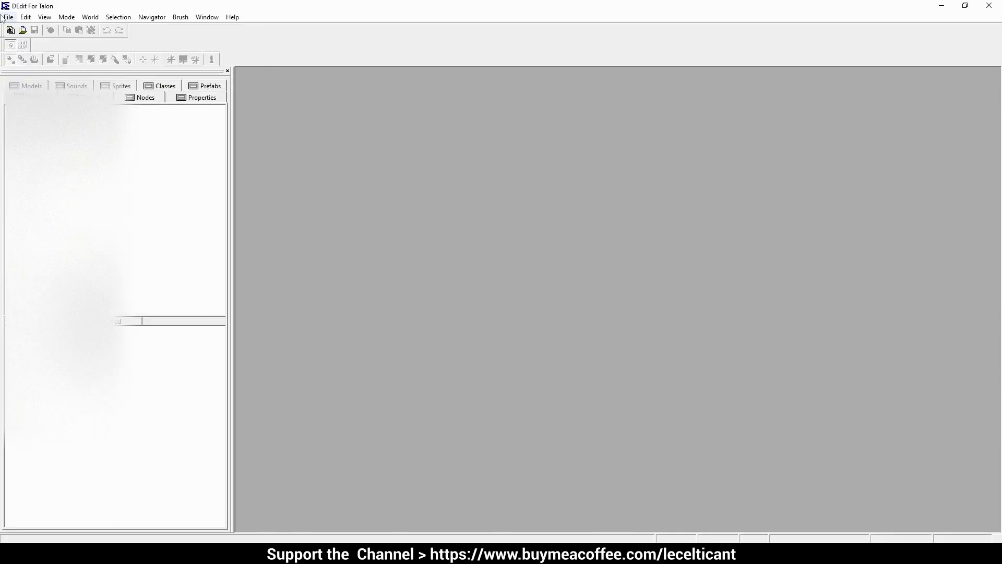
click(9, 17)
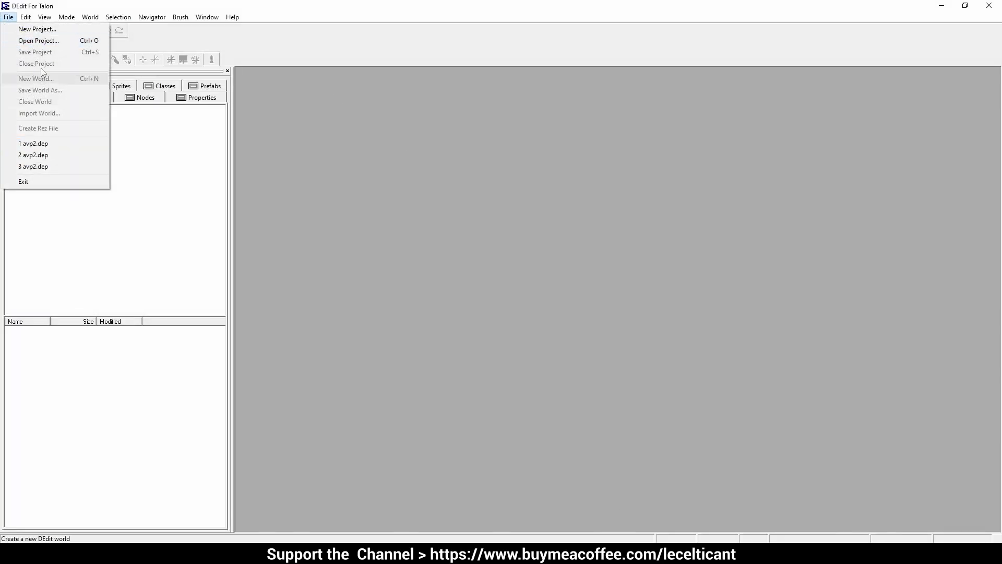
click(48, 40)
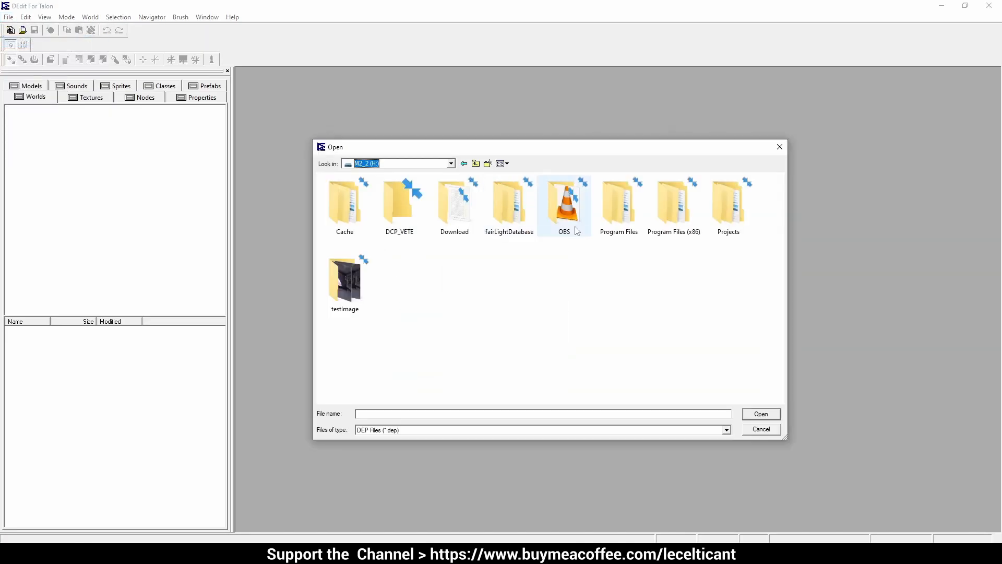
double_click(677, 208)
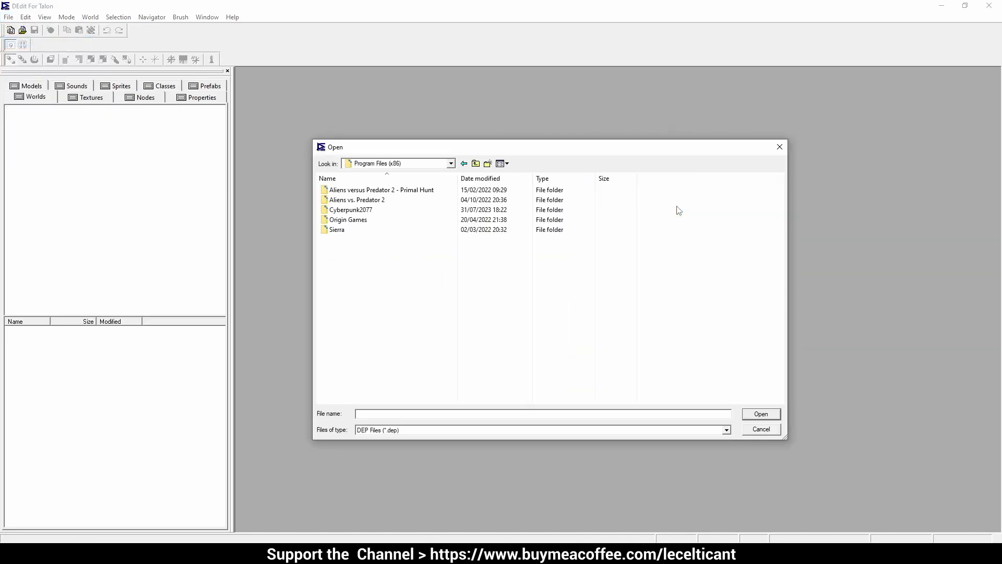
click(358, 202)
double_click(359, 202)
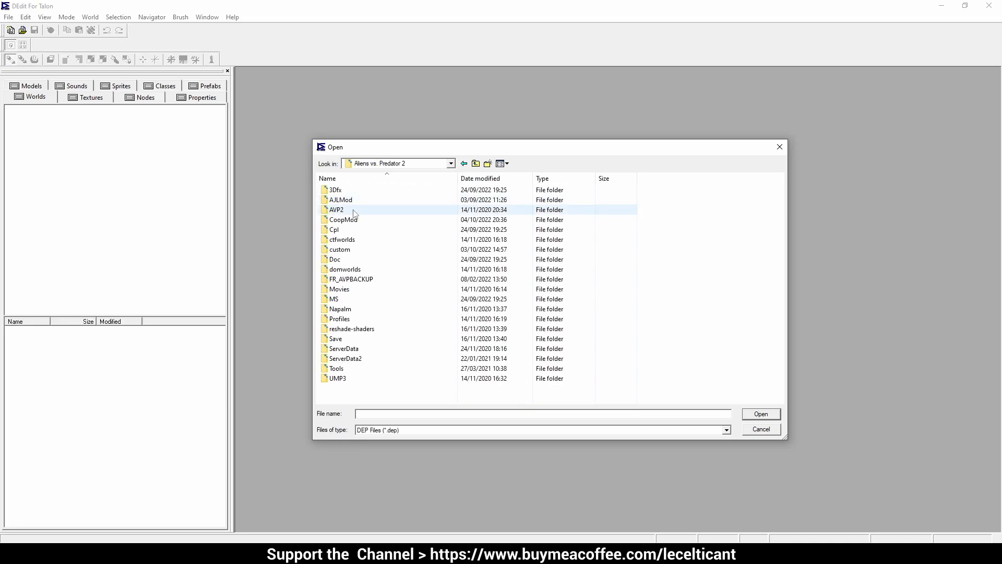
double_click(346, 209)
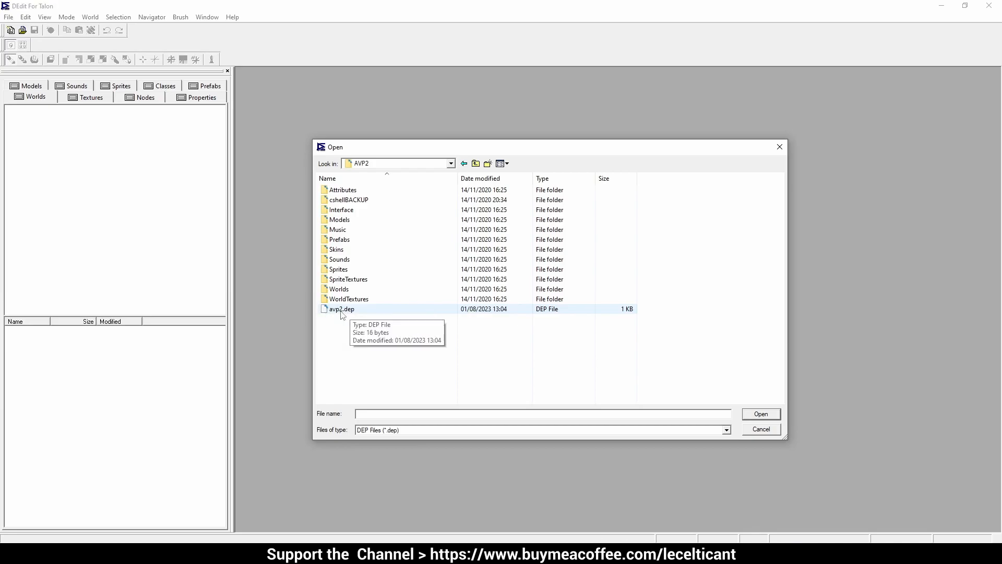
click(761, 429)
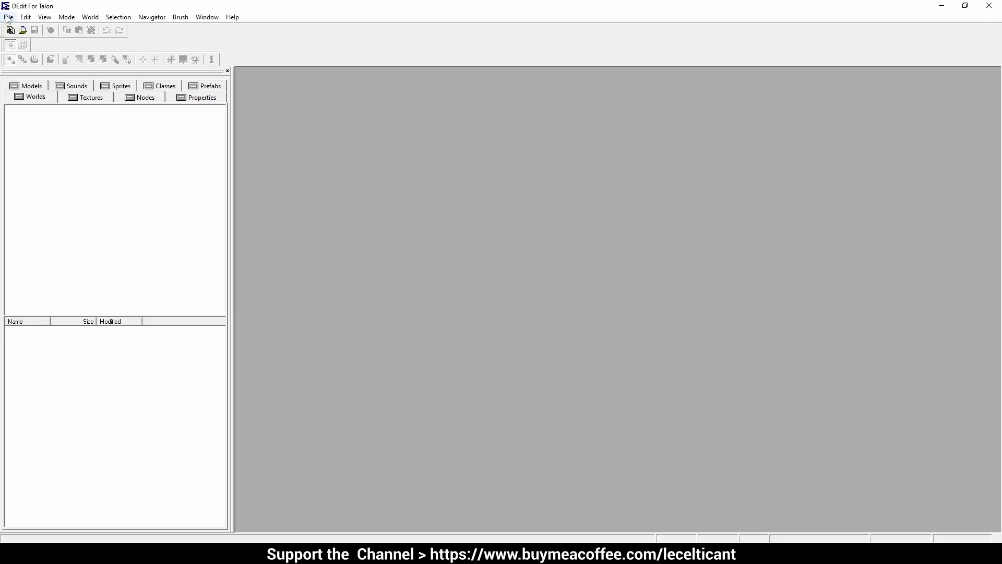
Step: Open the recent avp2.dep project and list the Multi DM worlds with the name column wide enough for full names
click(7, 18)
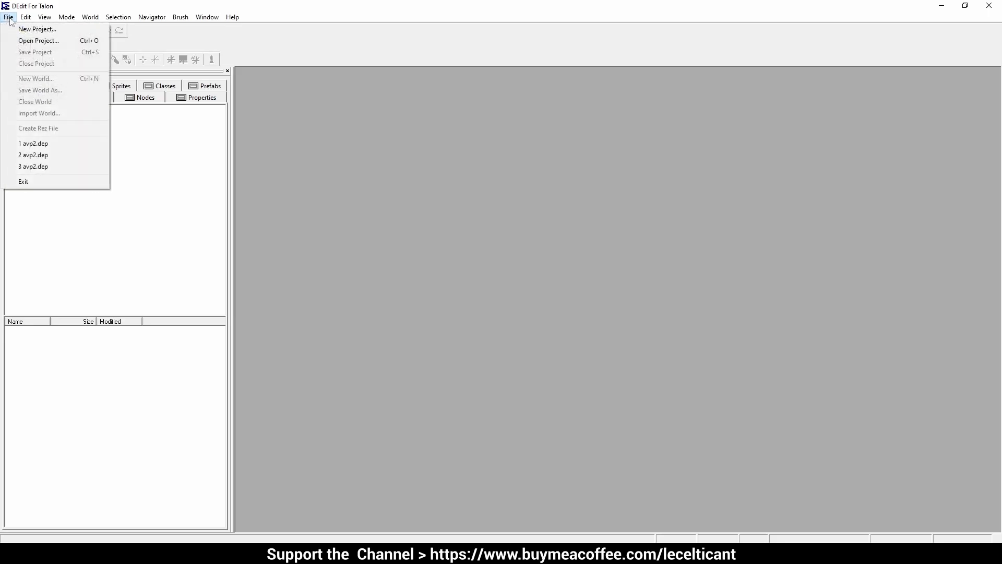
click(35, 146)
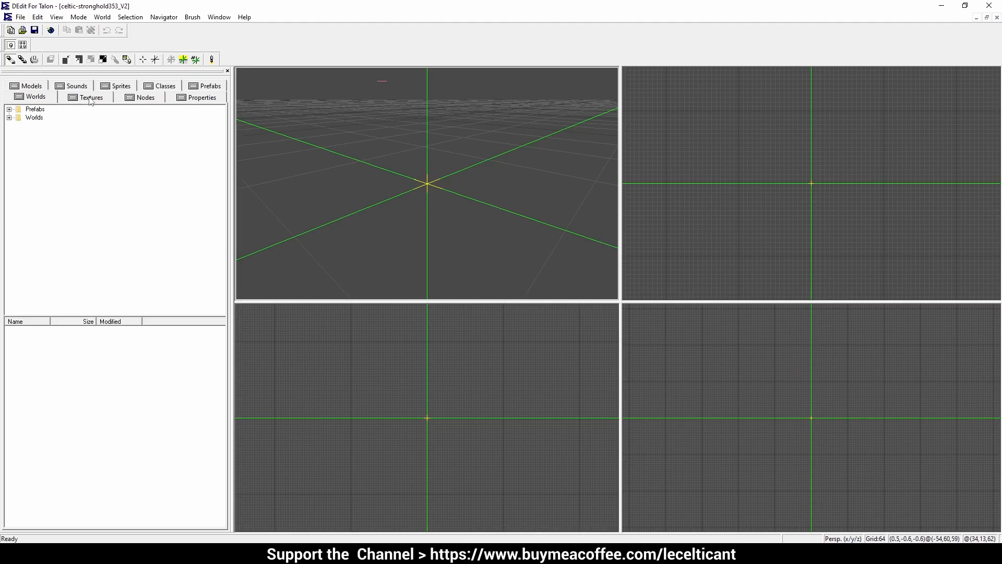
click(9, 118)
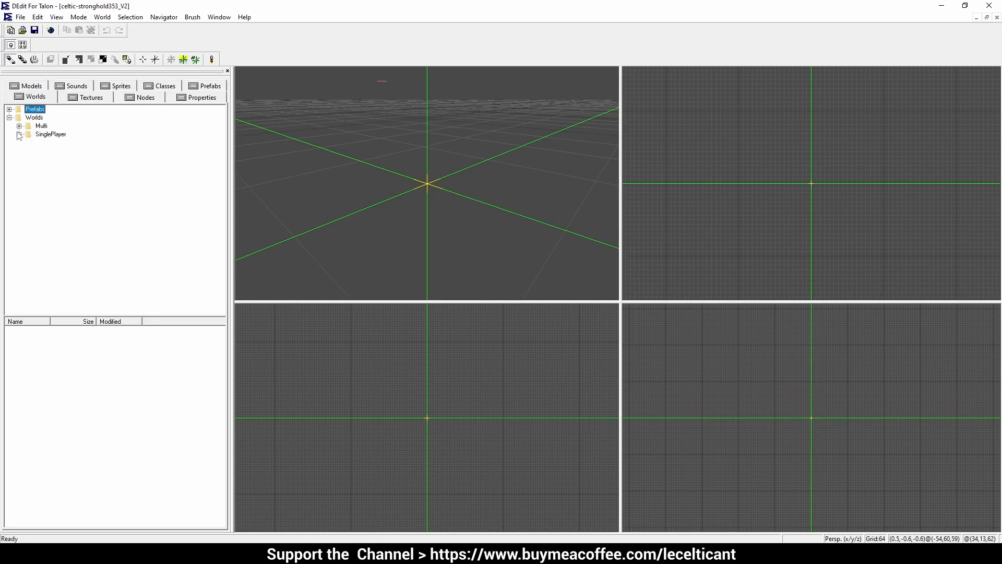
click(19, 126)
click(19, 184)
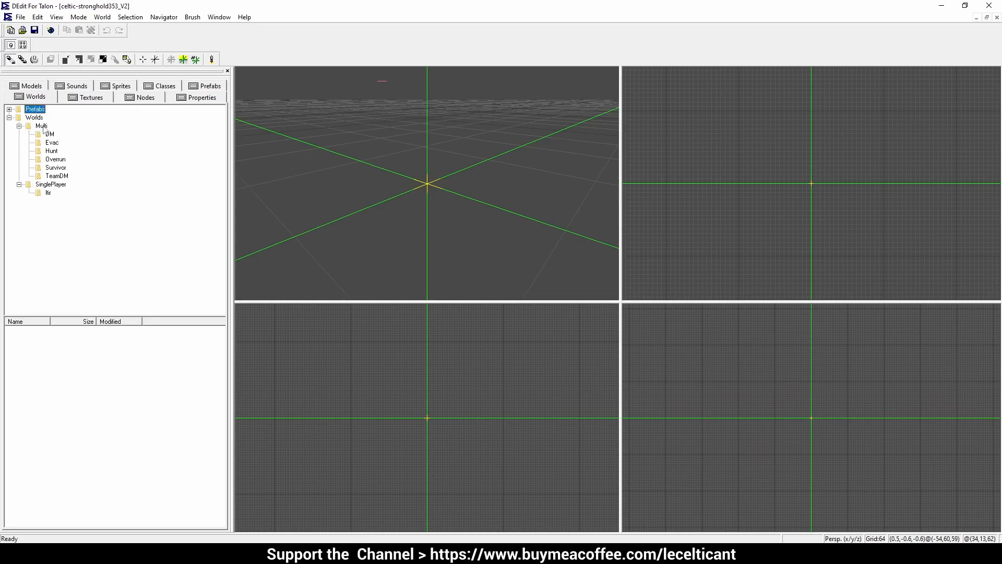
click(49, 134)
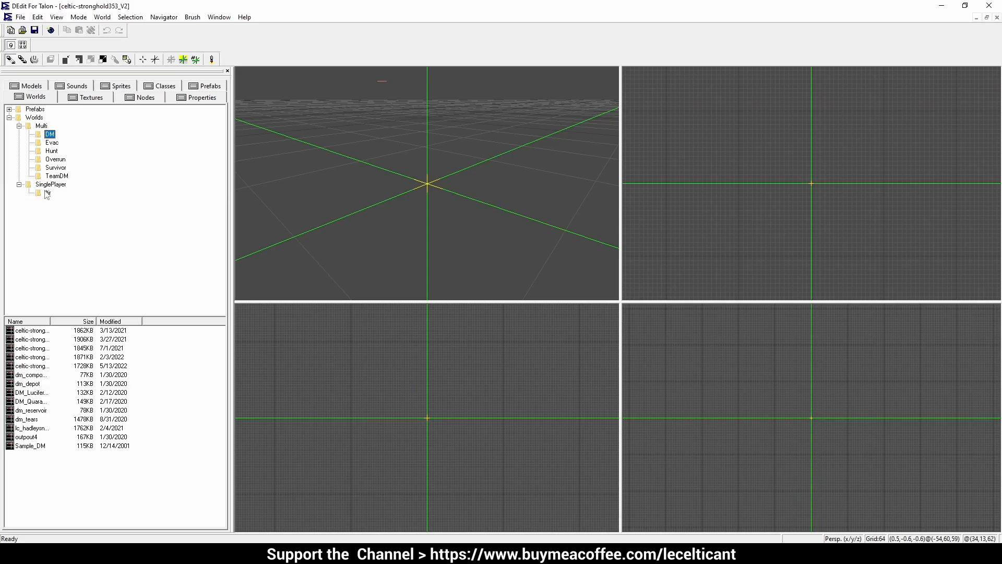
drag(48, 321, 119, 324)
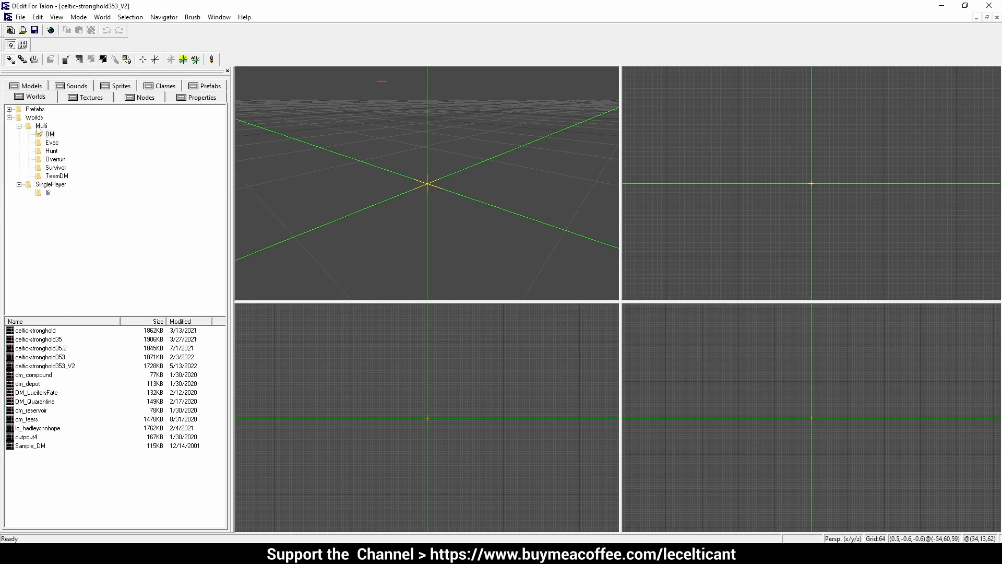
Step: Preview several environment map textures, including blurry, from the EnvMap folder under WorldTextures
click(86, 97)
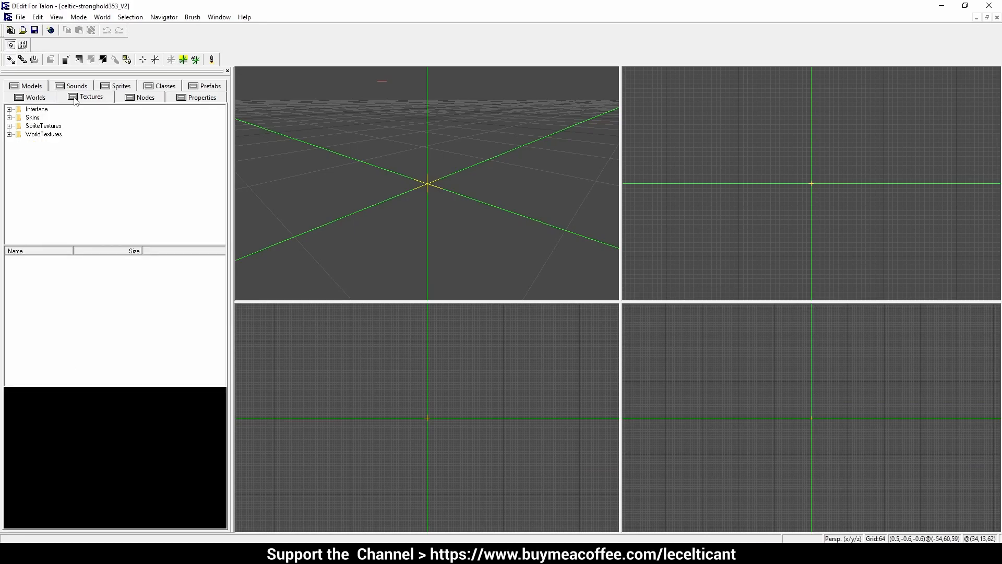
click(9, 135)
click(38, 150)
scroll(53, 204, down, 2)
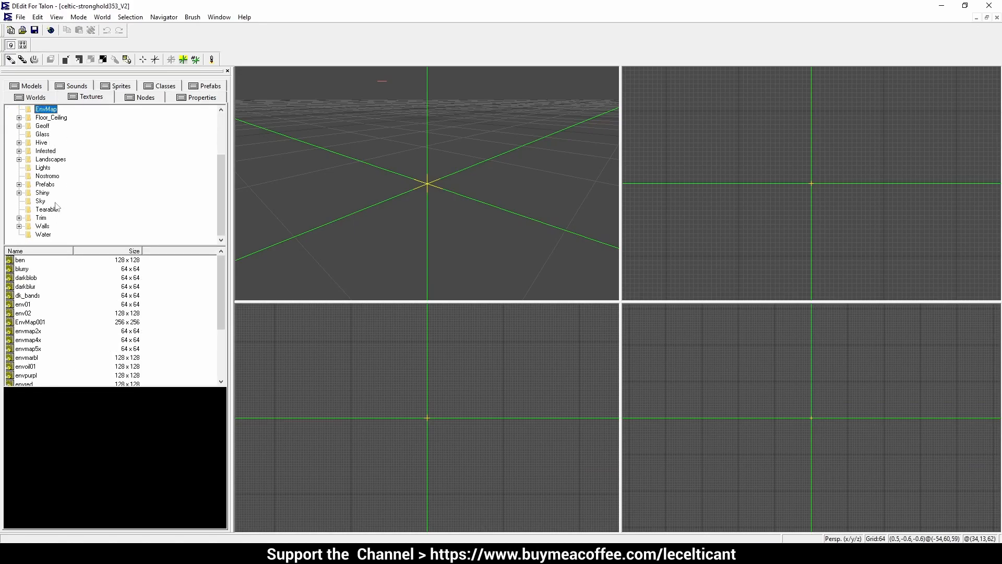
scroll(57, 206, up, 3)
click(26, 322)
click(28, 340)
click(28, 358)
click(31, 375)
click(27, 322)
click(26, 287)
click(24, 269)
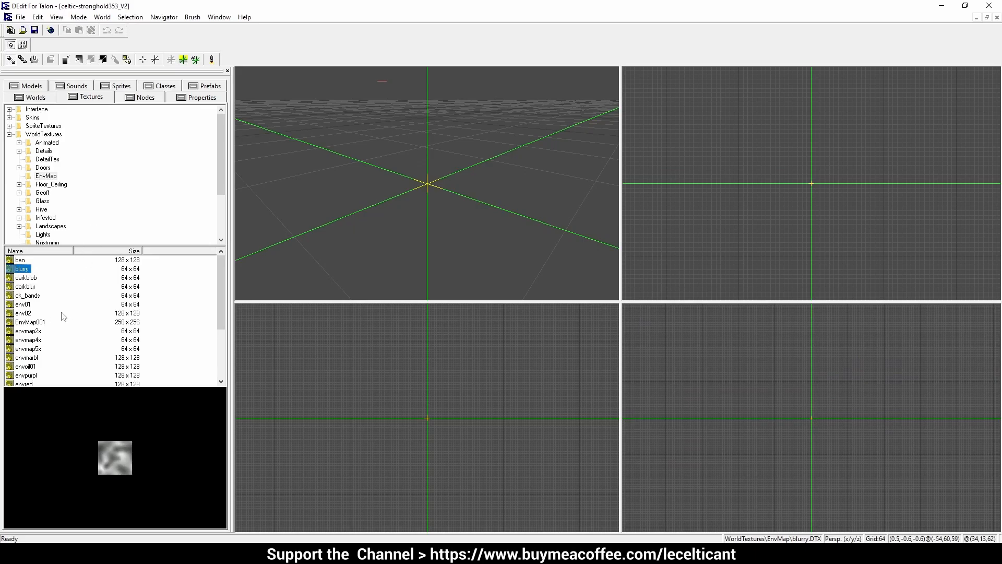
Step: Open the editor's run options and examine the full path of the game executable
click(38, 17)
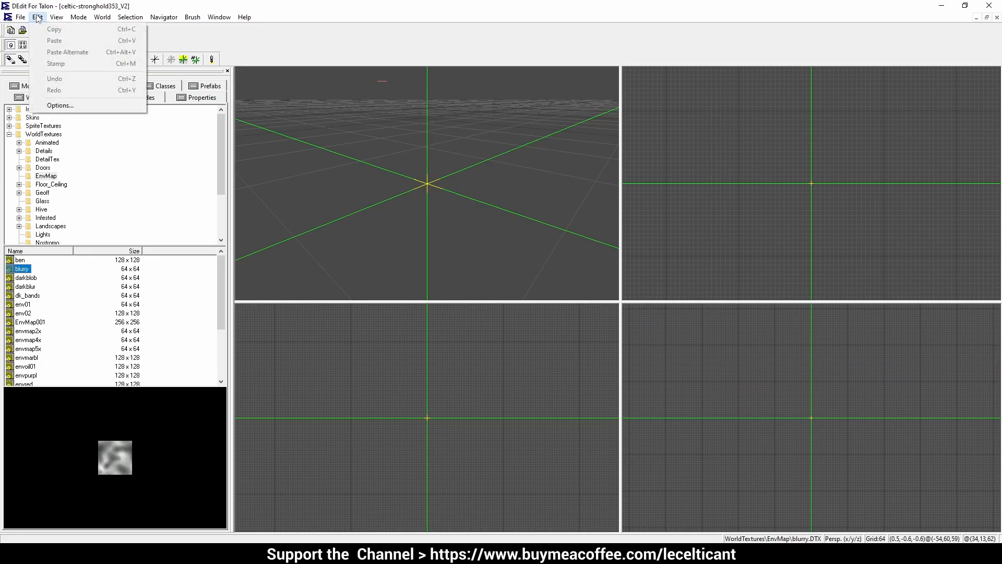
click(100, 106)
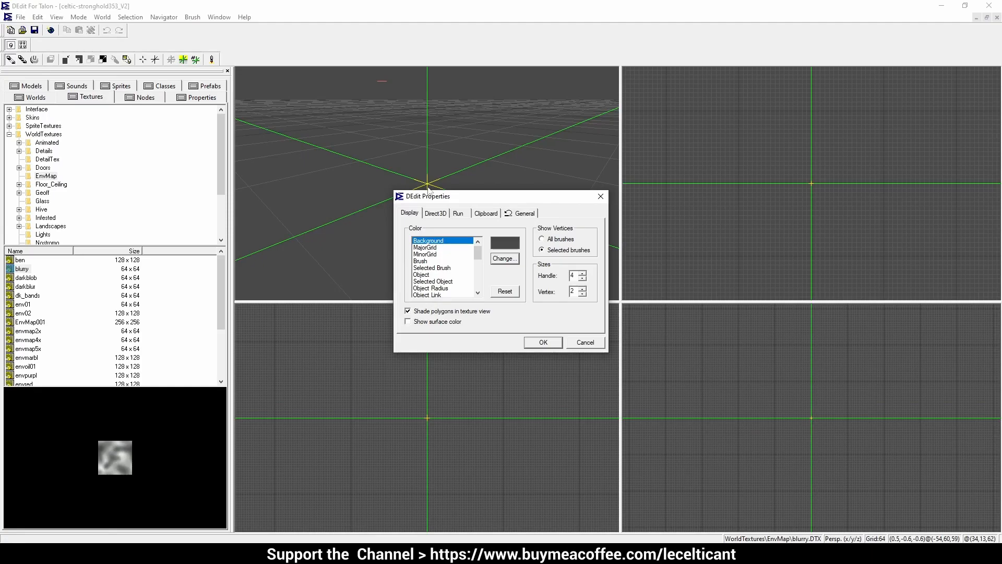
click(458, 213)
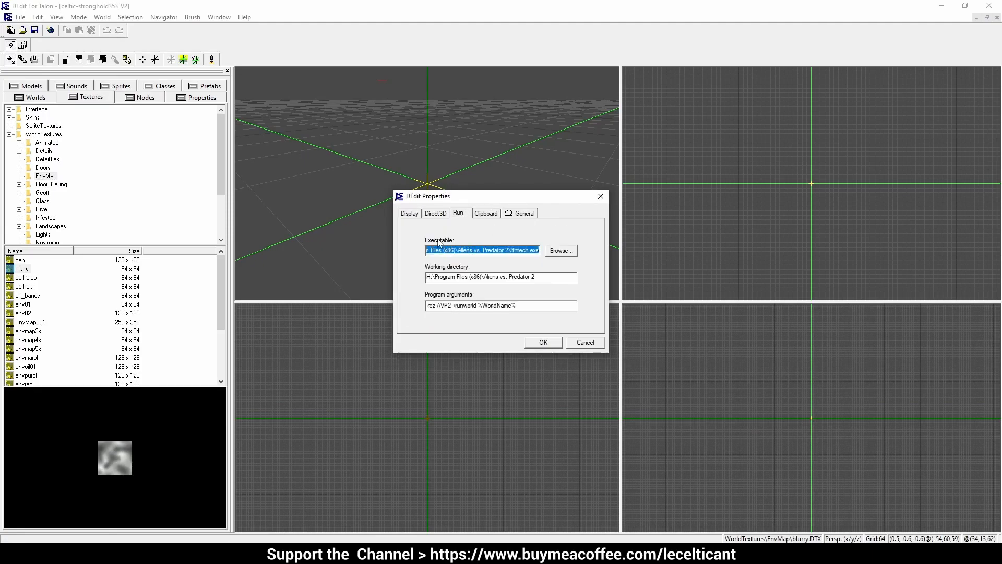
drag(462, 251, 356, 239)
drag(455, 252, 575, 251)
Step: Switch to File Explorer and locate lithtech.exe in the Aliens vs. Predator 2 folder
key(alt+Tab)
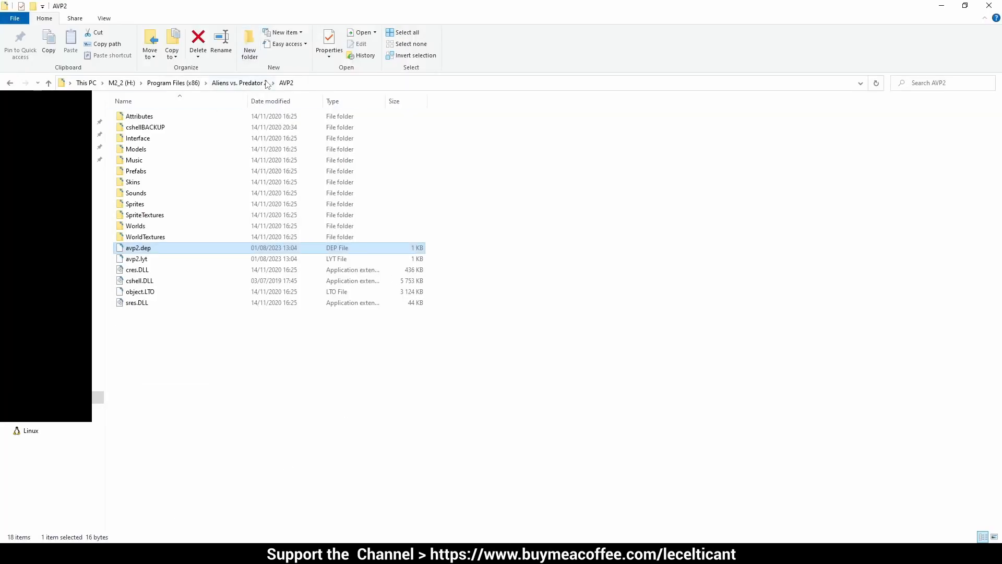
click(265, 83)
click(660, 275)
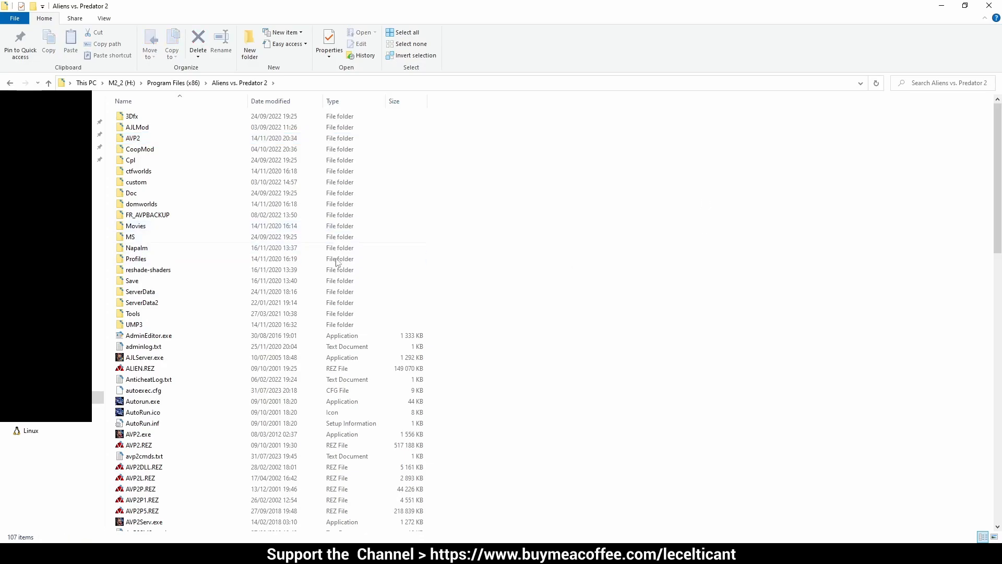
scroll(380, 298, down, 1)
scroll(380, 298, down, 13)
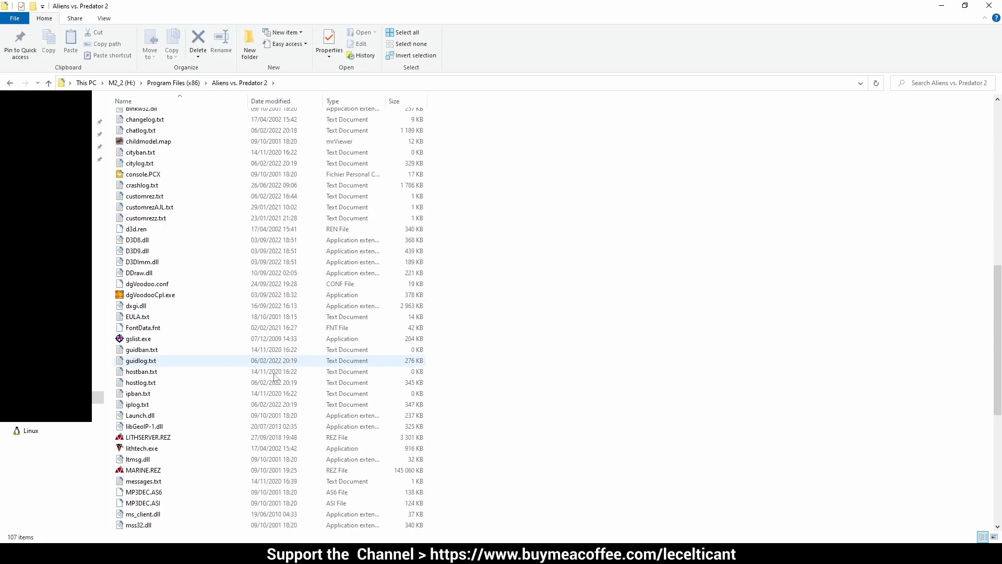
click(142, 451)
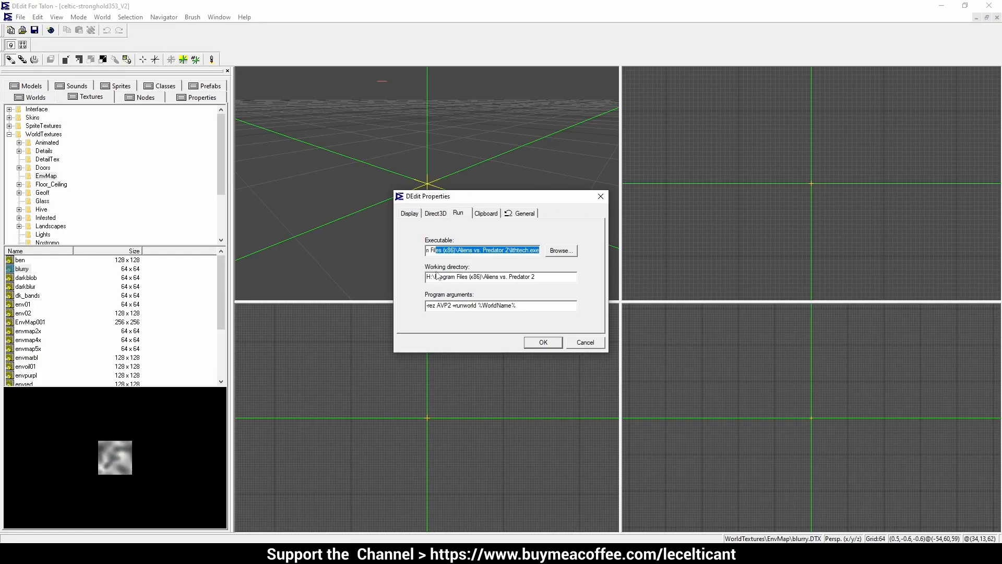
Step: Return to DEdit's run options and check the working directory path
click(551, 277)
drag(539, 279, 428, 282)
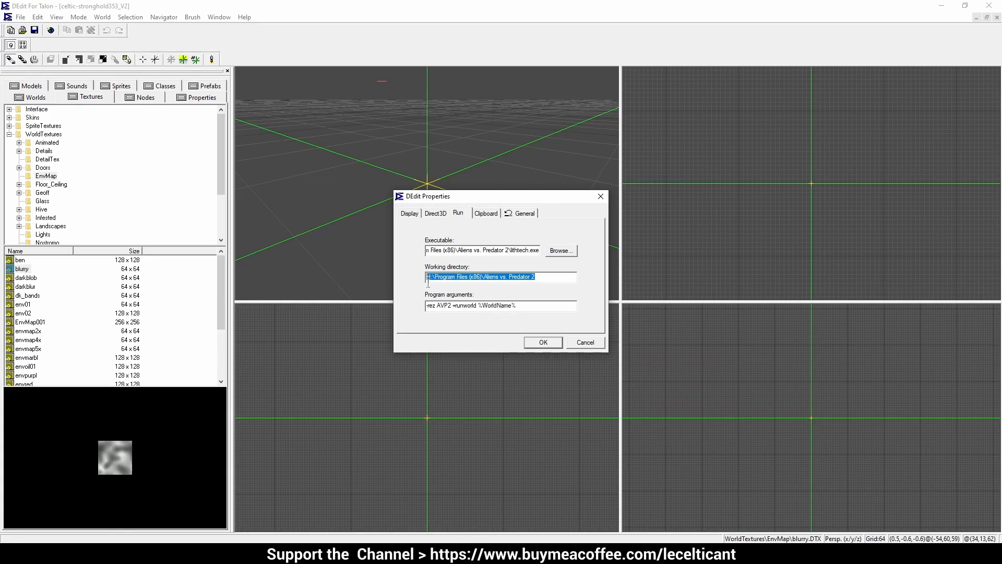
click(541, 280)
Step: Jot the relative path ../AVP2 in a blank Notepad document, edit its ending, and close Notepad without keeping the note
key(super)
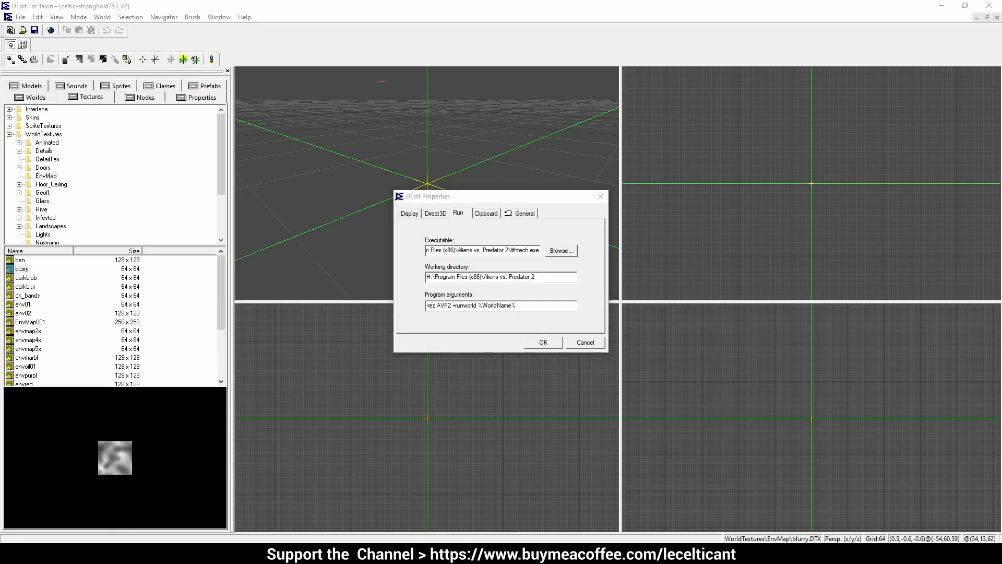
text(bdmoc)
key(Return)
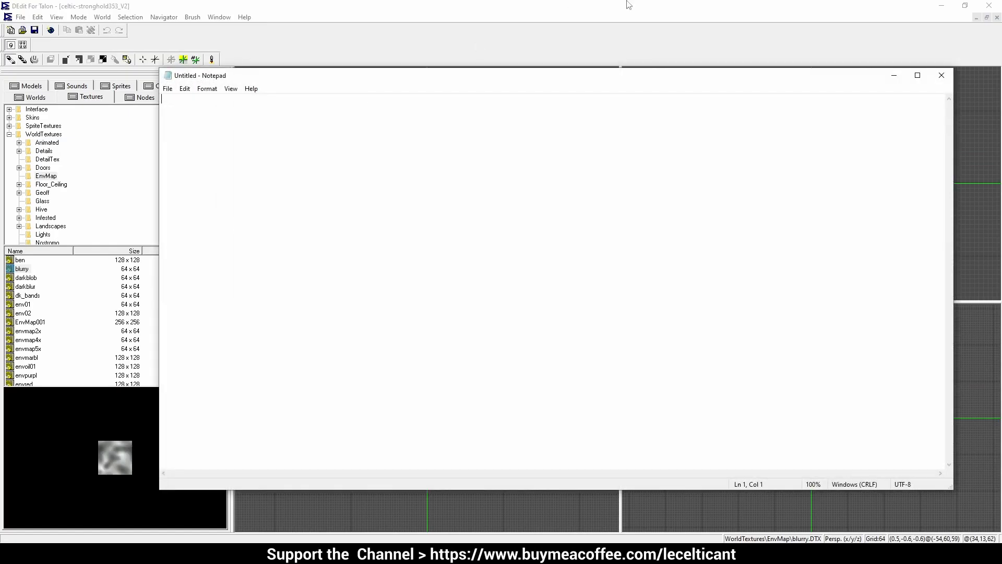
text(../AVP2)
drag(814, 71, 793, 73)
key(BackSpace)
key(BackSpace)
key(BackSpace)
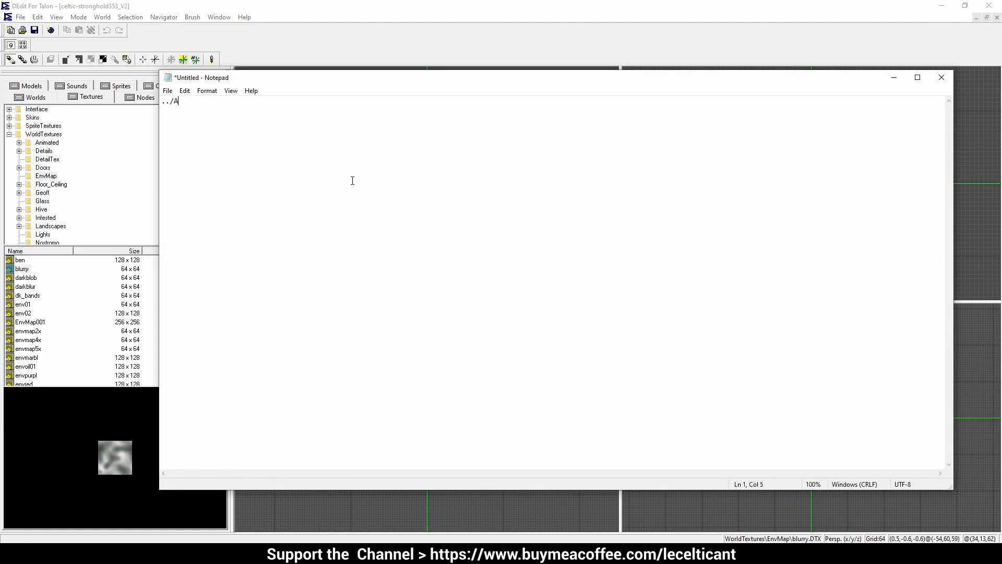
text(me)
click(942, 77)
Step: Review the working directory and the -rez AVP2 part of the program arguments in the run options
click(517, 275)
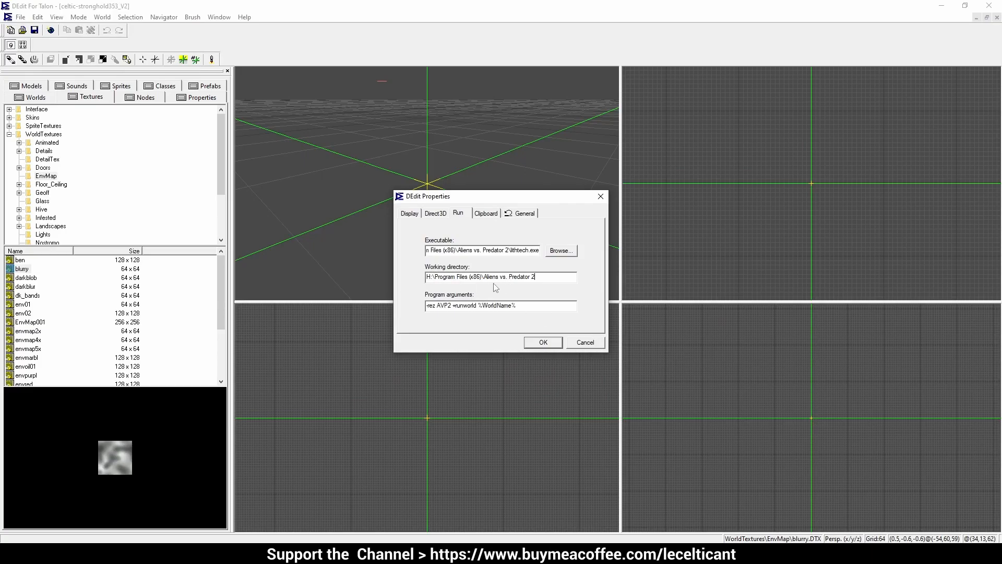
drag(562, 278, 407, 271)
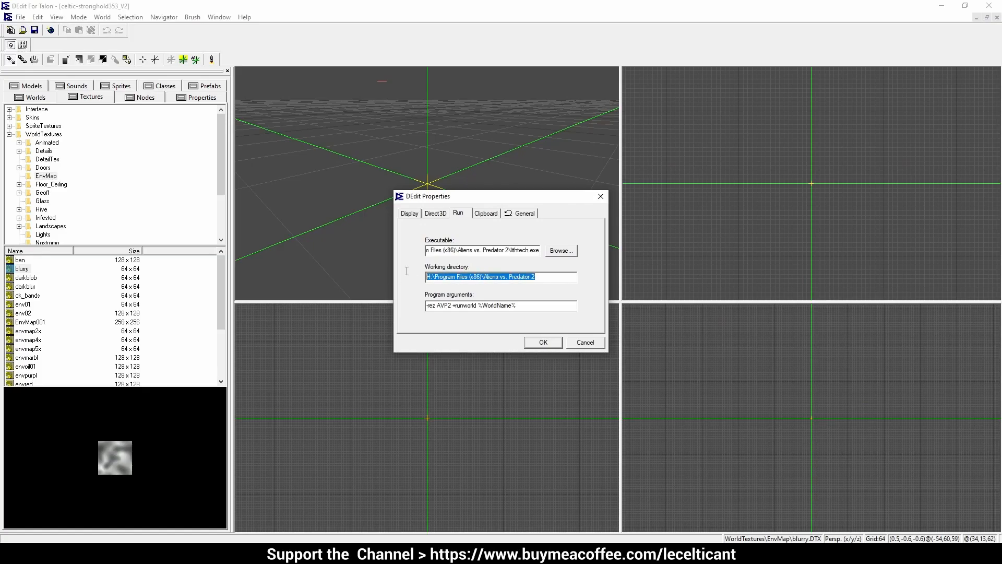
click(535, 276)
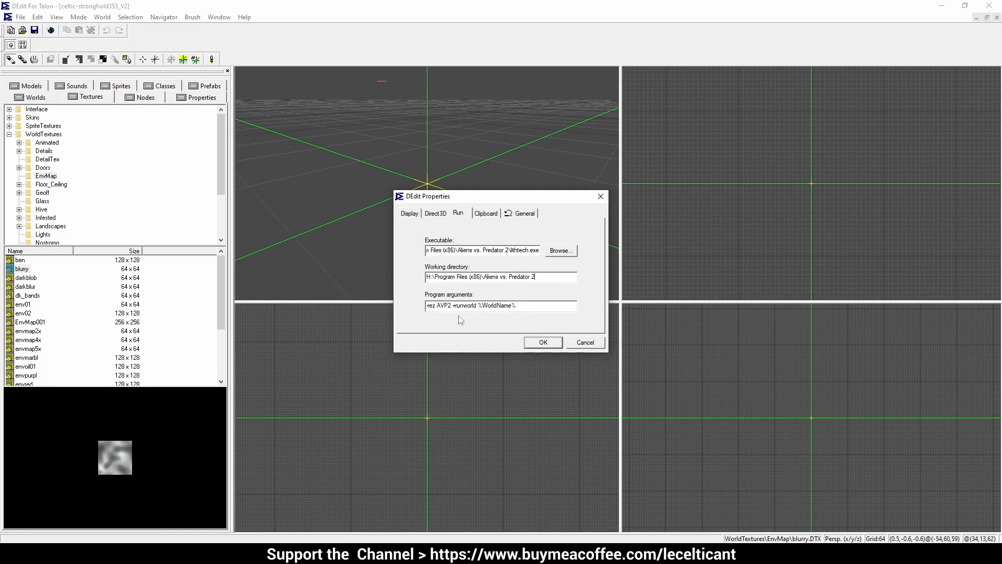
drag(427, 307, 522, 306)
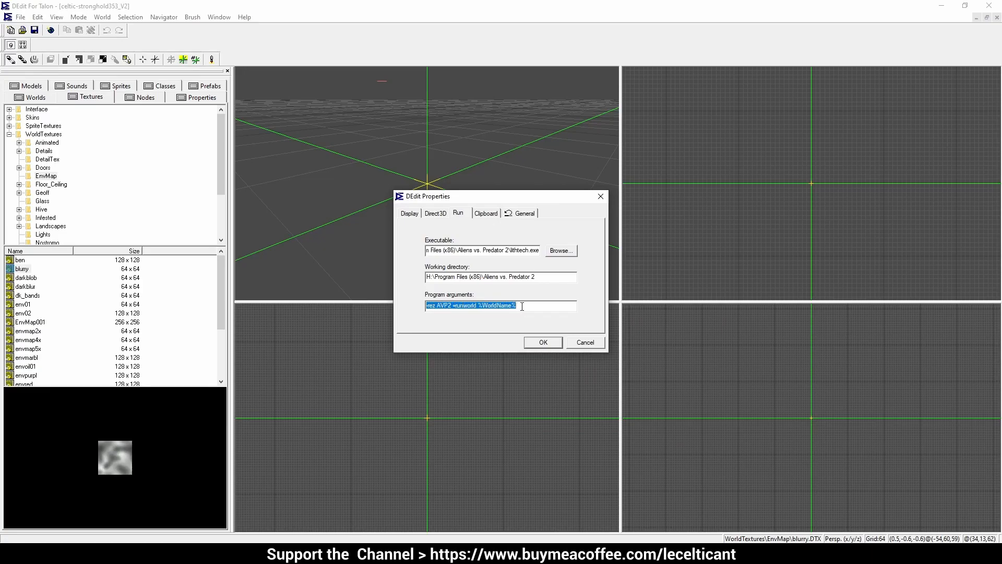
click(527, 307)
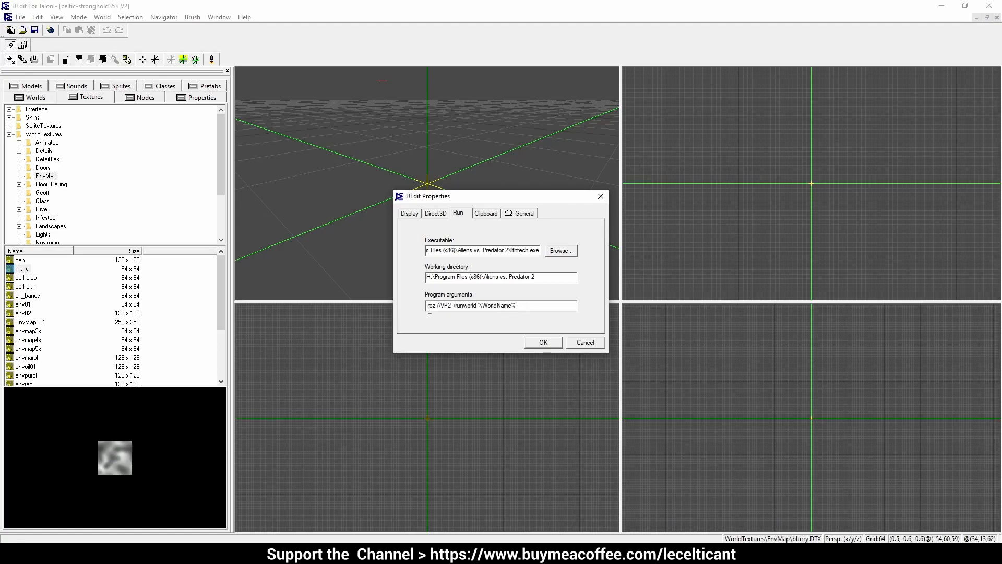
drag(427, 307, 447, 307)
Step: Switch to File Explorer and open the AVP2 resource folder inside the Aliens vs. Predator 2 folder
click(92, 553)
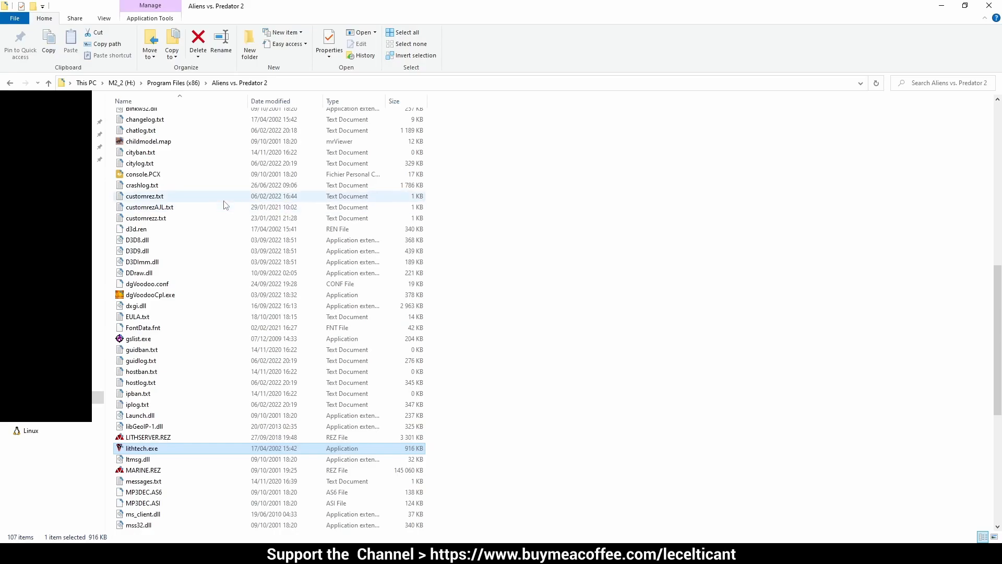
scroll(536, 275, up, 4)
scroll(538, 278, up, 10)
scroll(169, 292, up, 3)
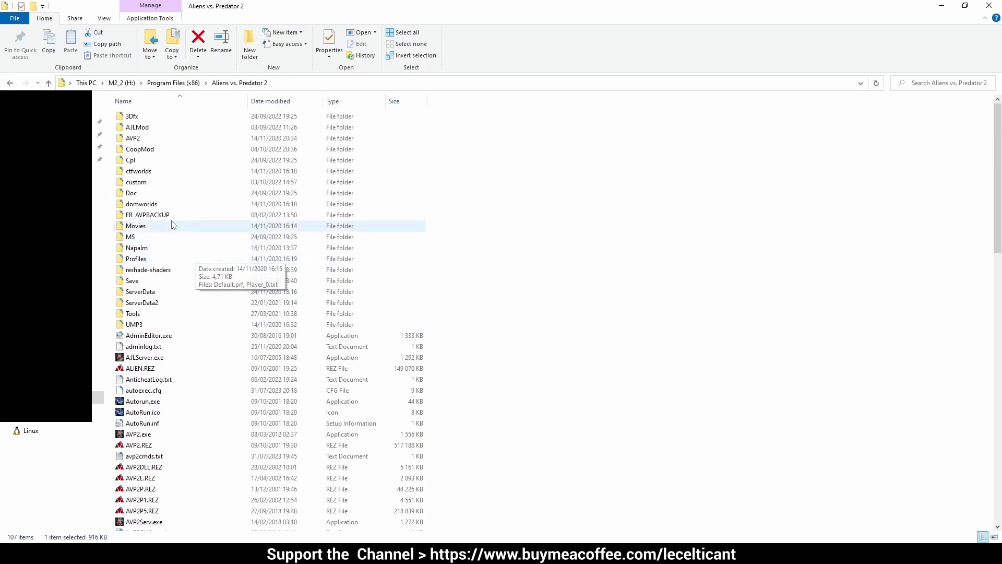
click(137, 139)
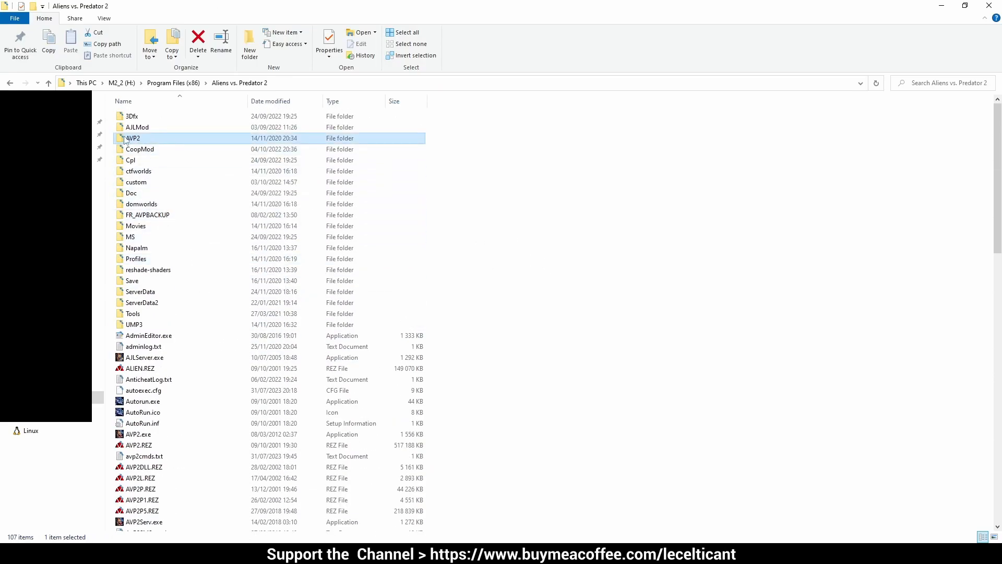
double_click(133, 139)
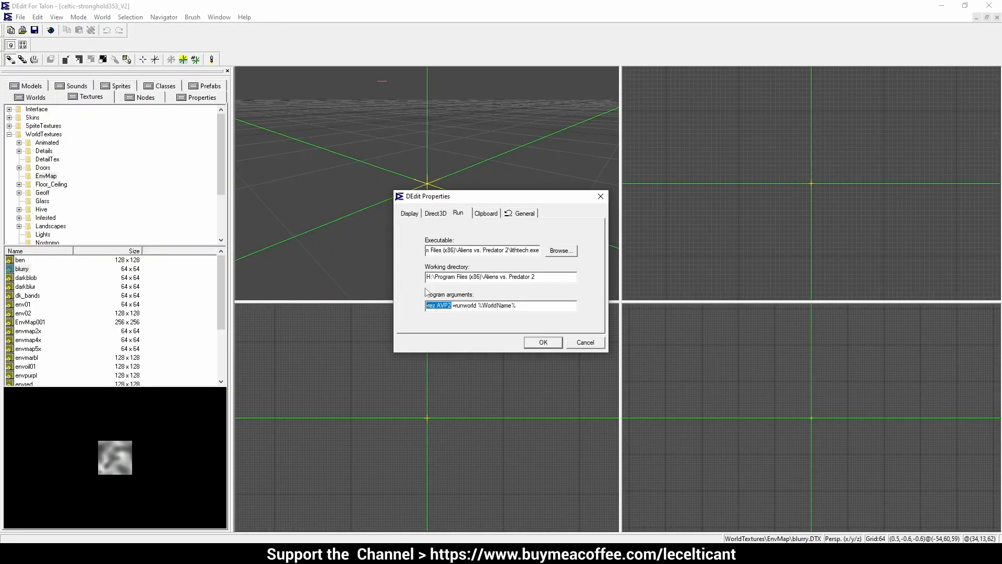
Step: Check the +runworld and %WorldName% program arguments, accept the run options, and dismiss the processing options without processing the world
drag(454, 306, 478, 307)
click(481, 306)
drag(482, 307, 522, 308)
click(479, 309)
click(524, 308)
click(543, 342)
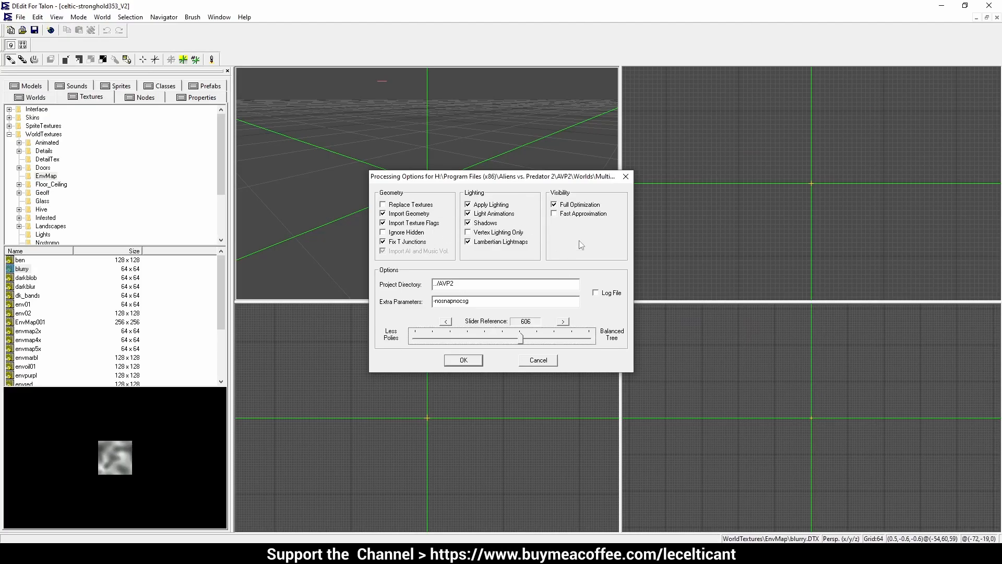
click(539, 360)
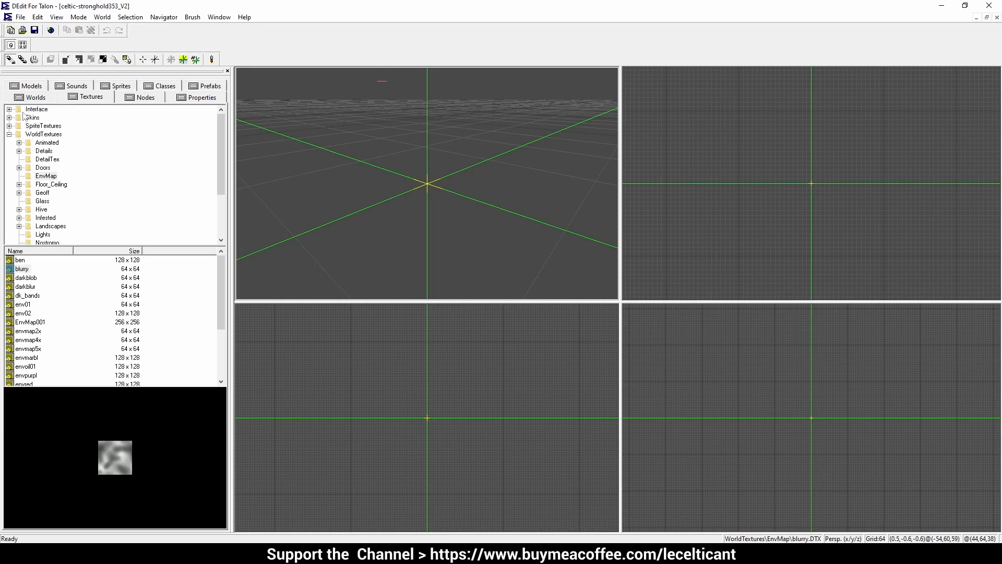
Step: Add a directory named Tutorial under Worlds and refresh the folder tree to list it
click(35, 98)
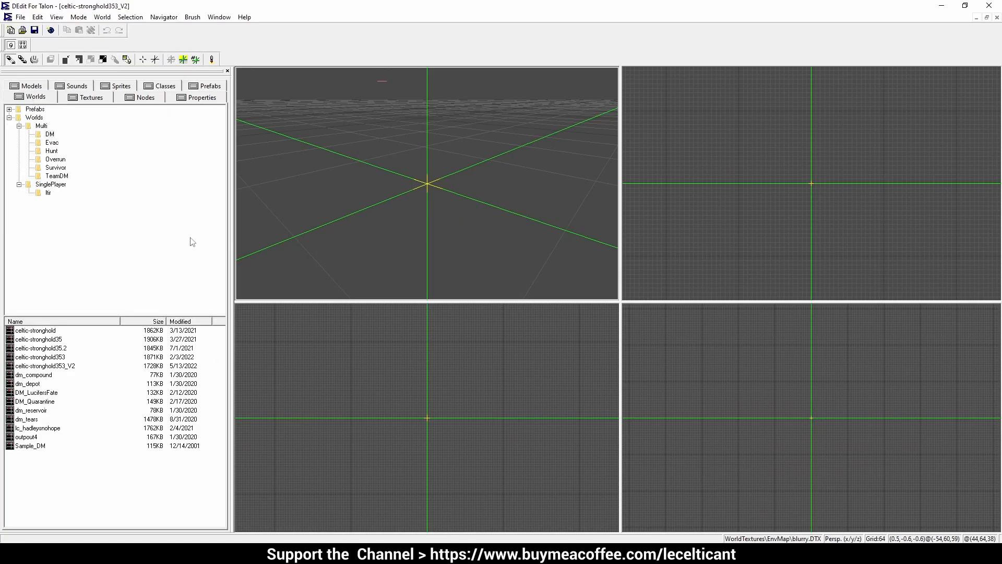
click(19, 126)
click(19, 134)
right_click(34, 118)
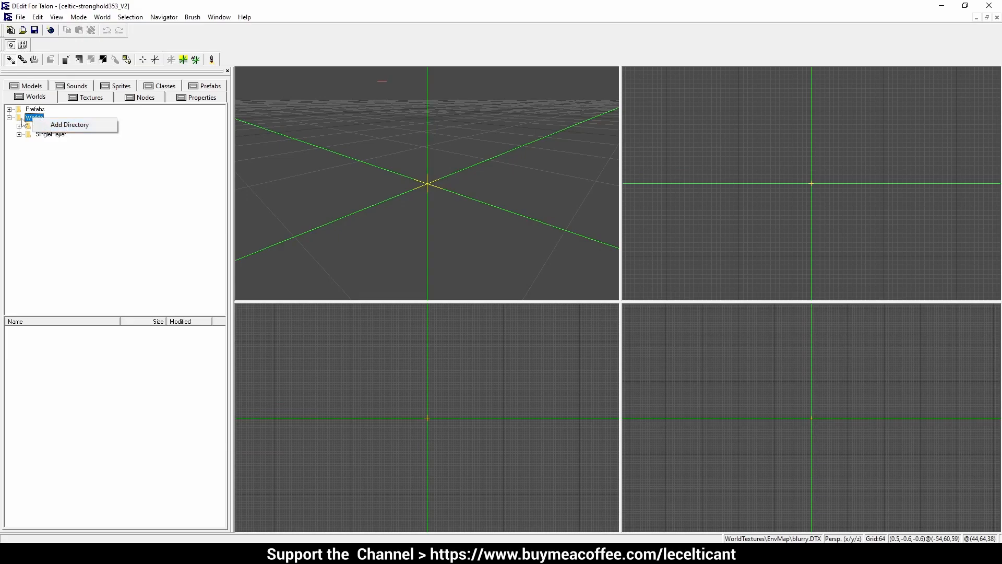
click(70, 124)
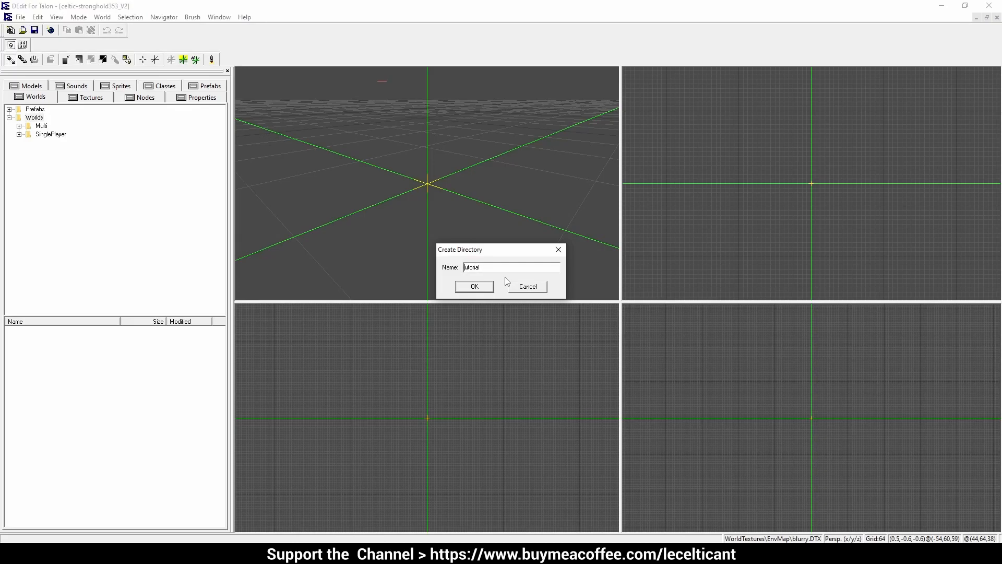
click(480, 289)
click(8, 118)
click(9, 118)
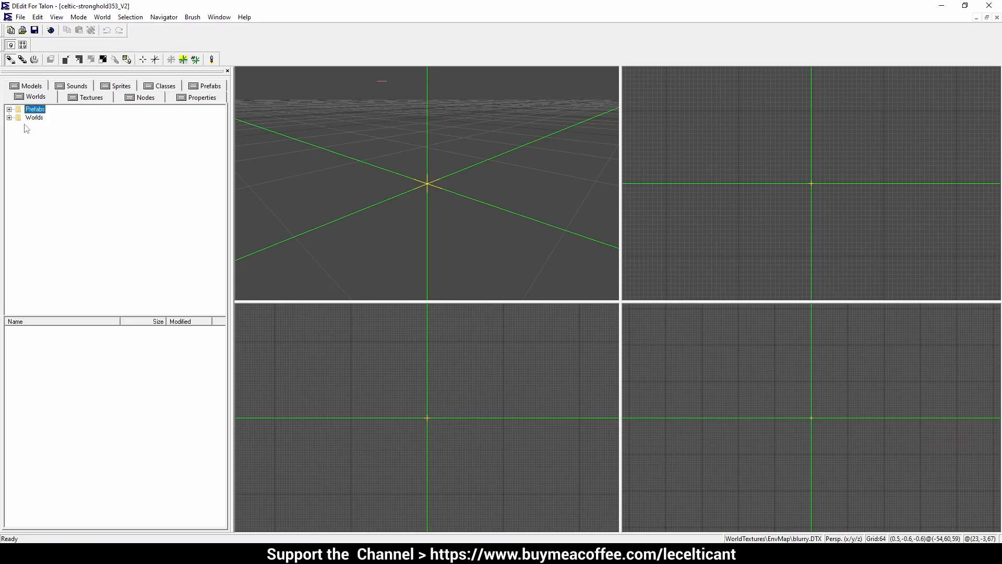
click(9, 118)
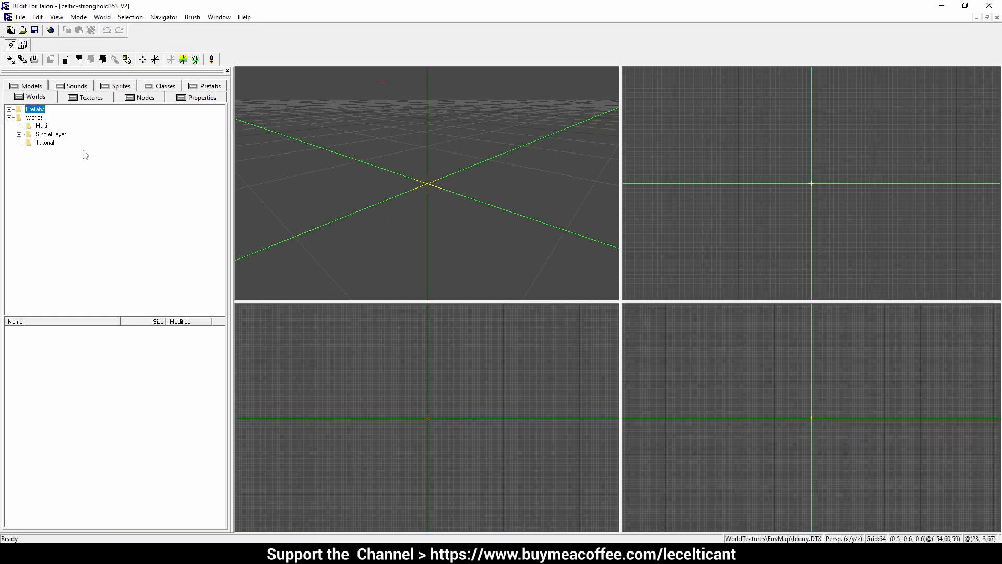
Step: Create a new world named 01_firstWorld in the Tutorial folder
click(45, 143)
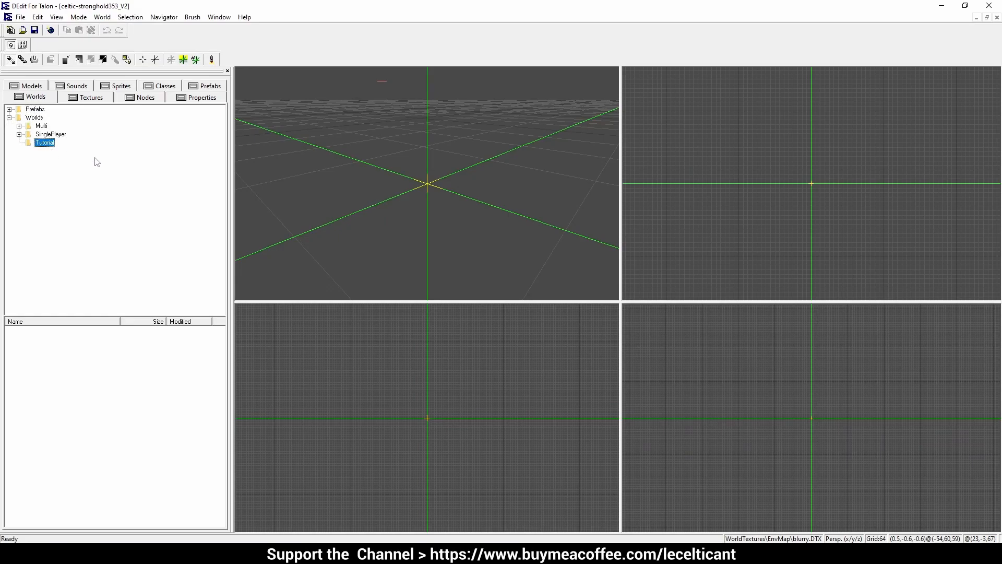
click(9, 118)
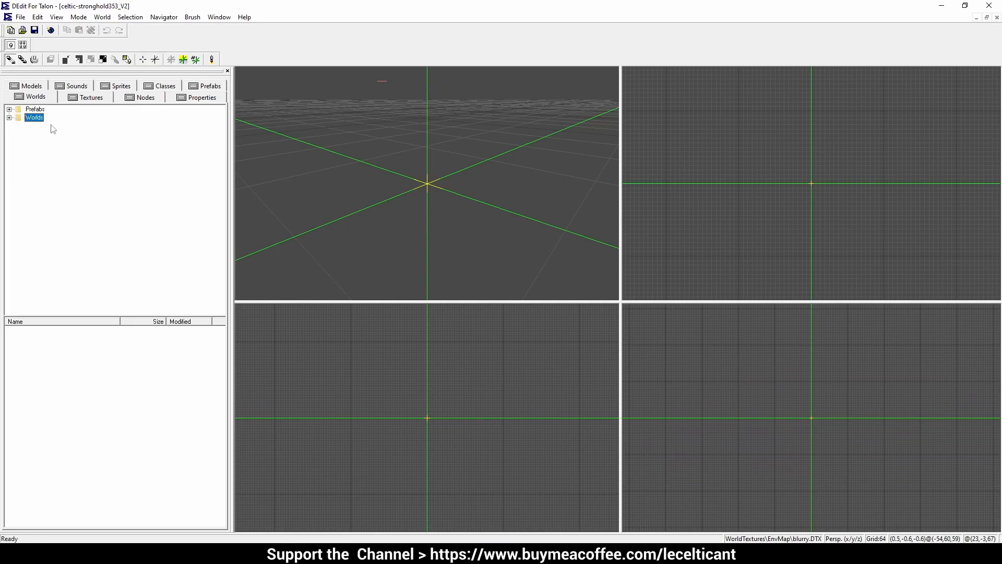
click(9, 118)
click(45, 143)
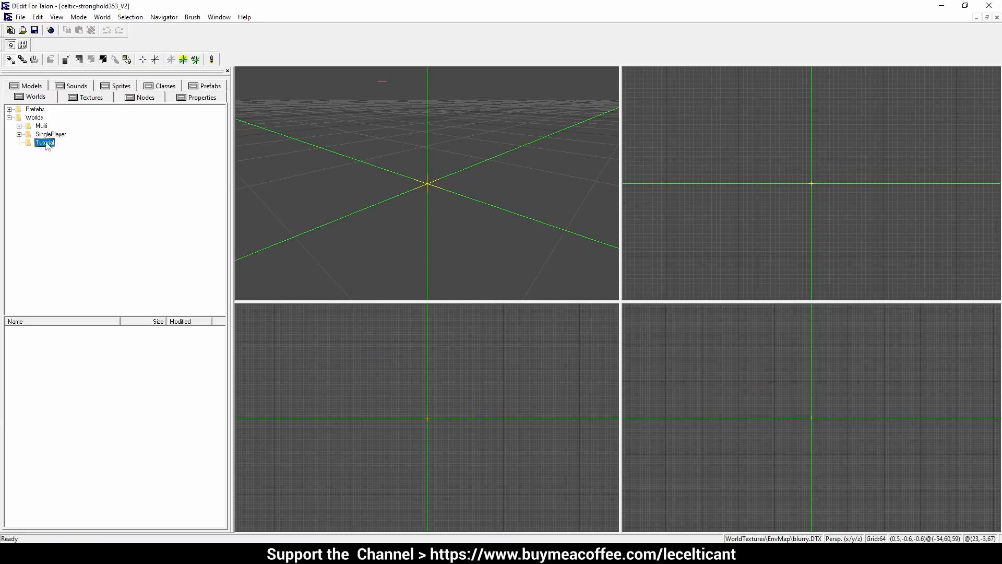
right_click(55, 354)
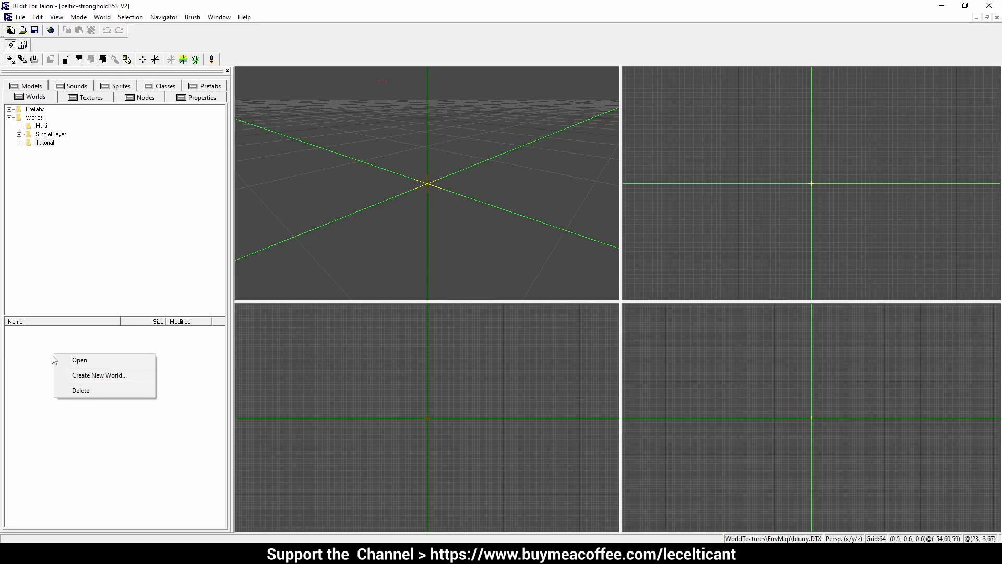
click(101, 376)
text(01_firstWorld)
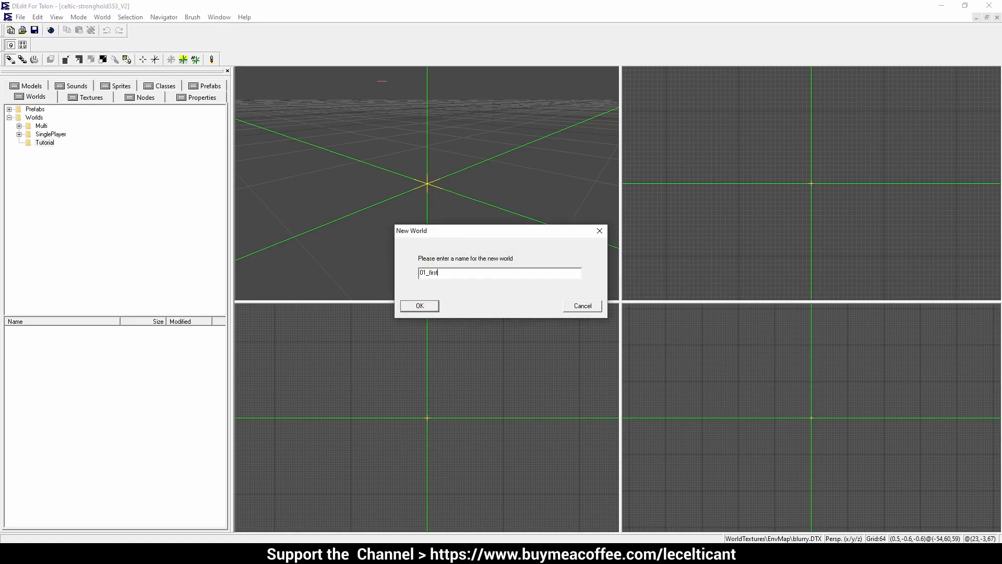
click(432, 307)
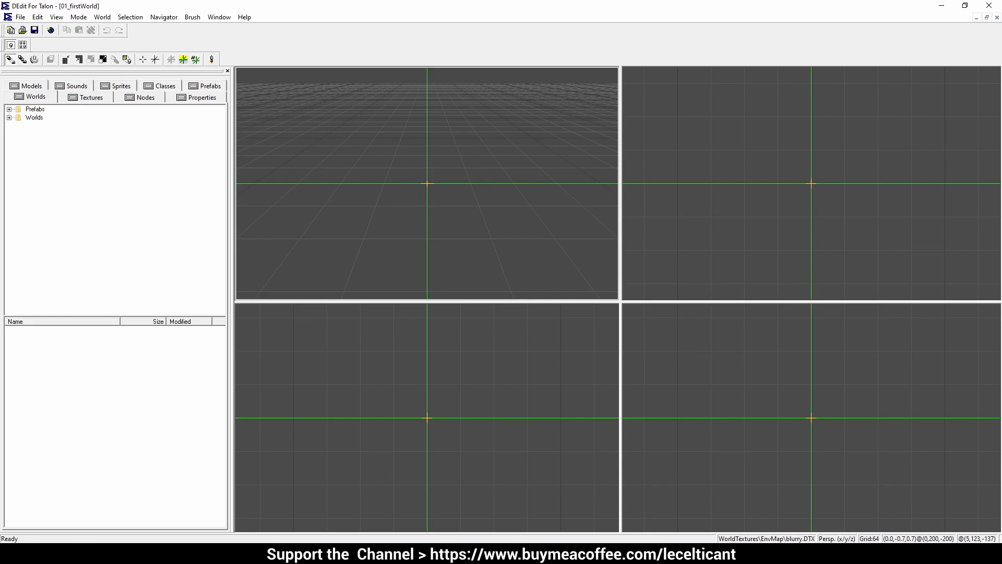
Step: Fly the camera around the new world's perspective view
key(v)
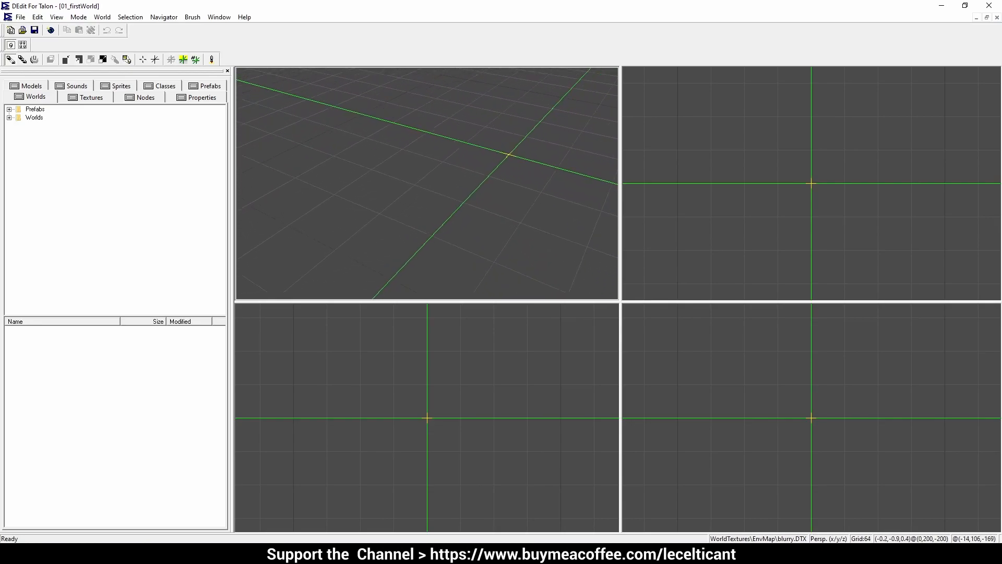
key(v)
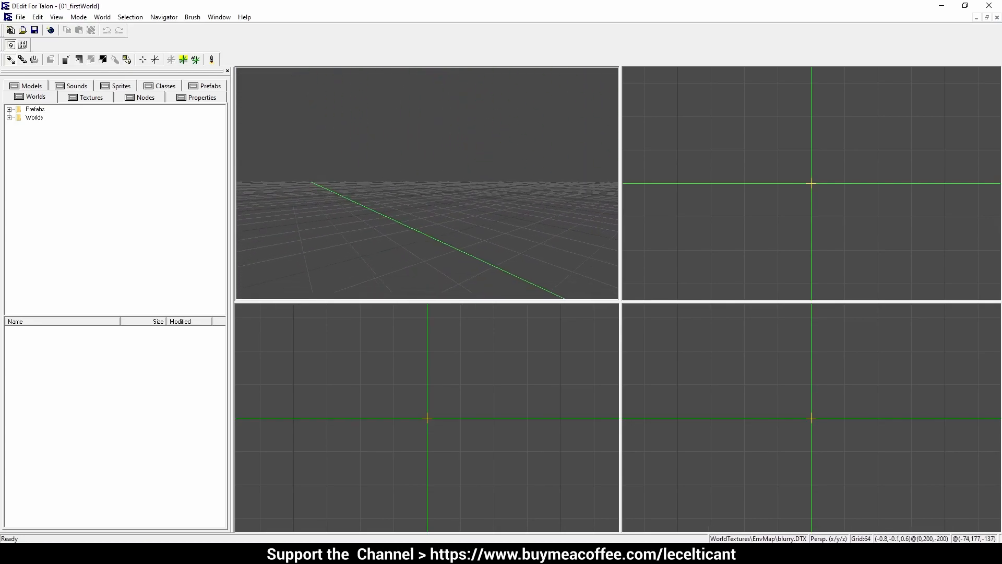
Step: Practise flying the perspective camera forward, sideways, up and down, and turning it to look around the grid and origin
key(v)
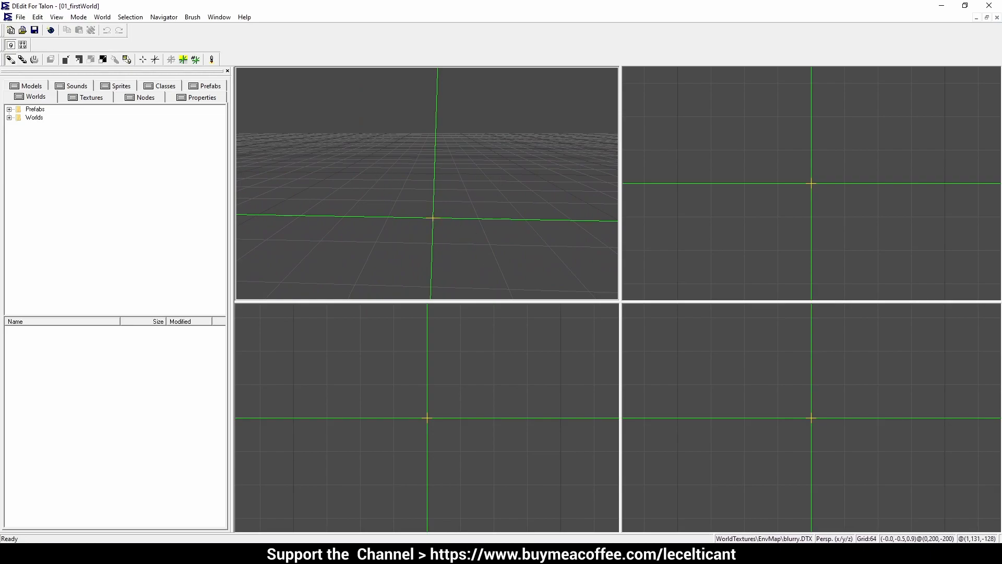
key(v)
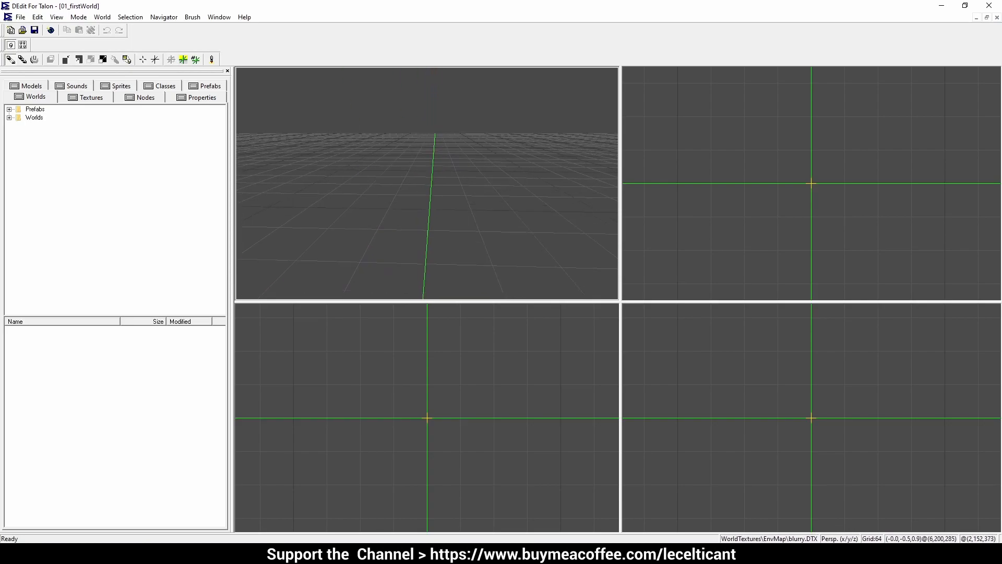
key(v)
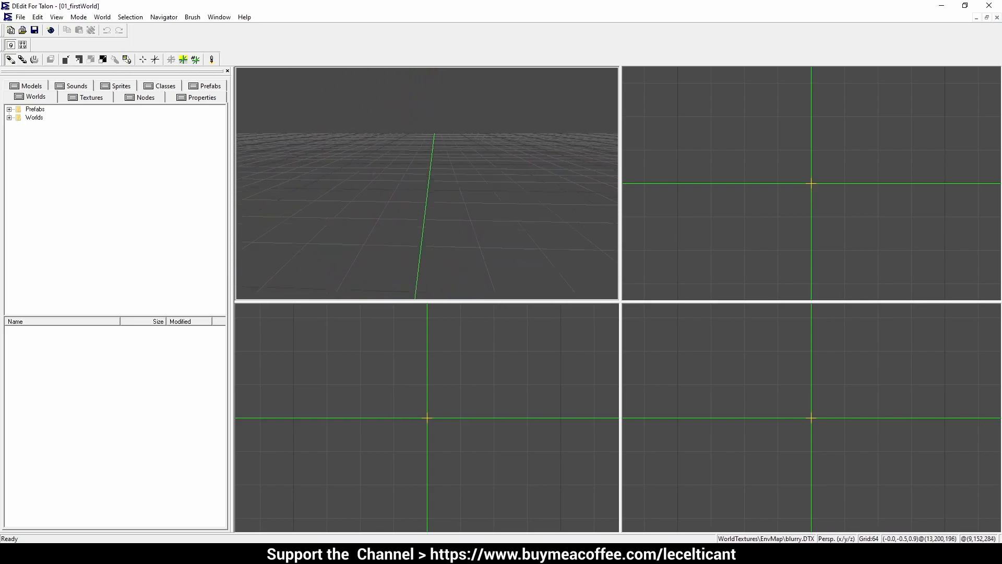
key(v)
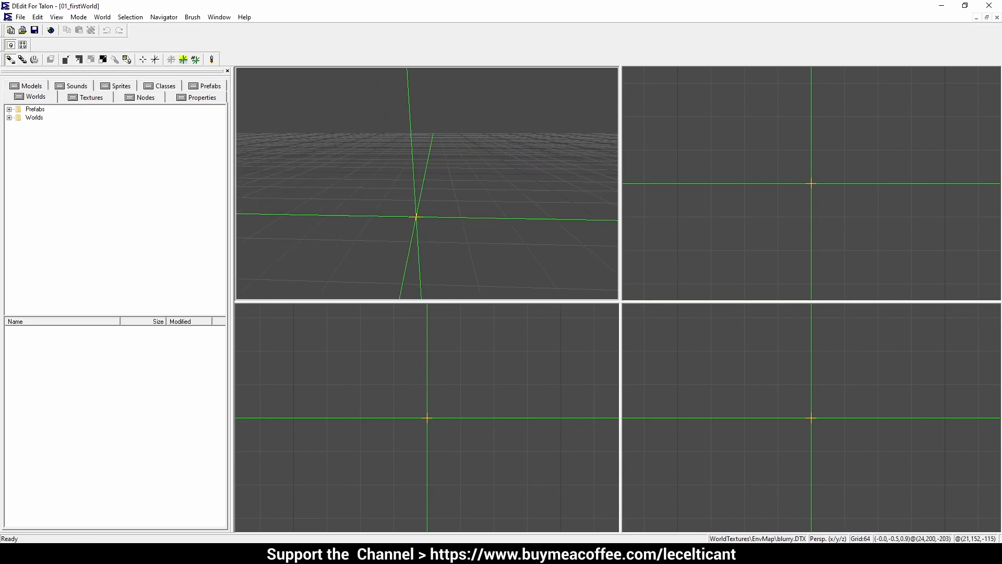
key(v)
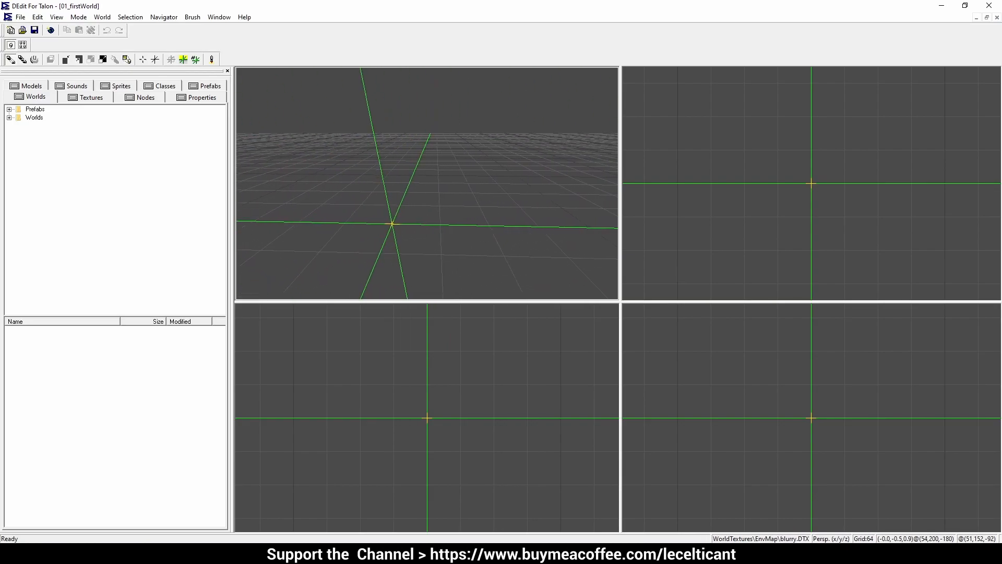
key(v)
key(v)
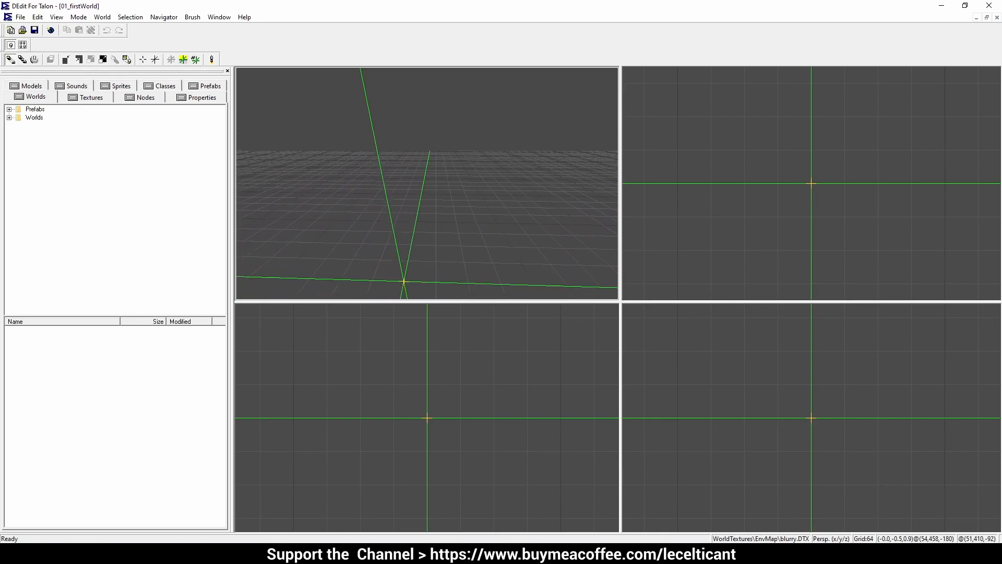
key(v)
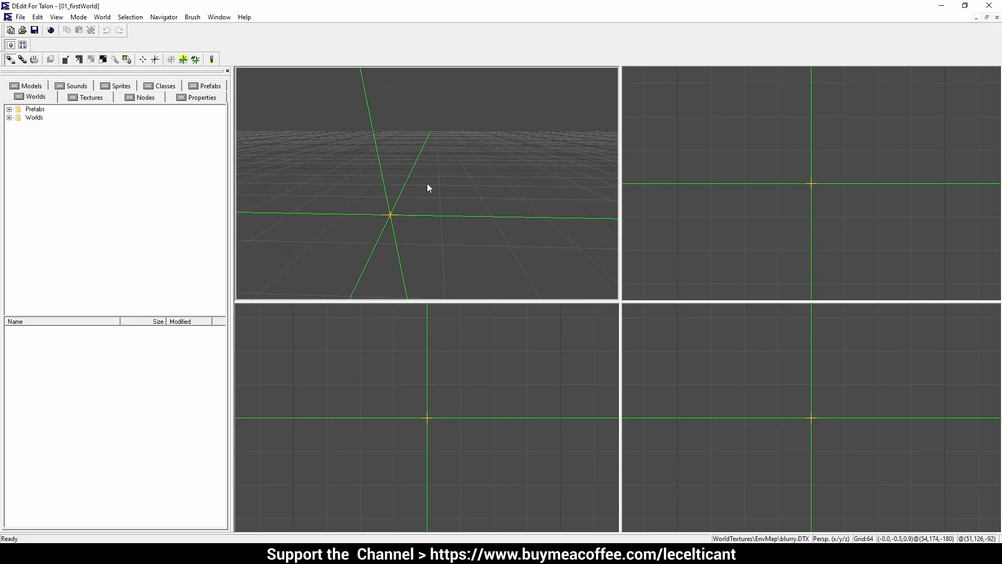
key(v)
key(v)
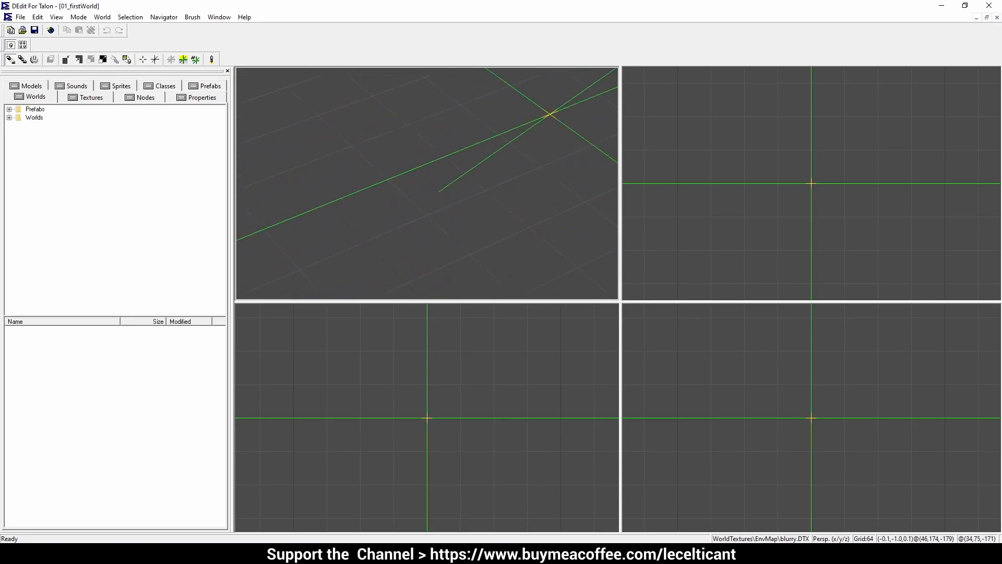
key(v)
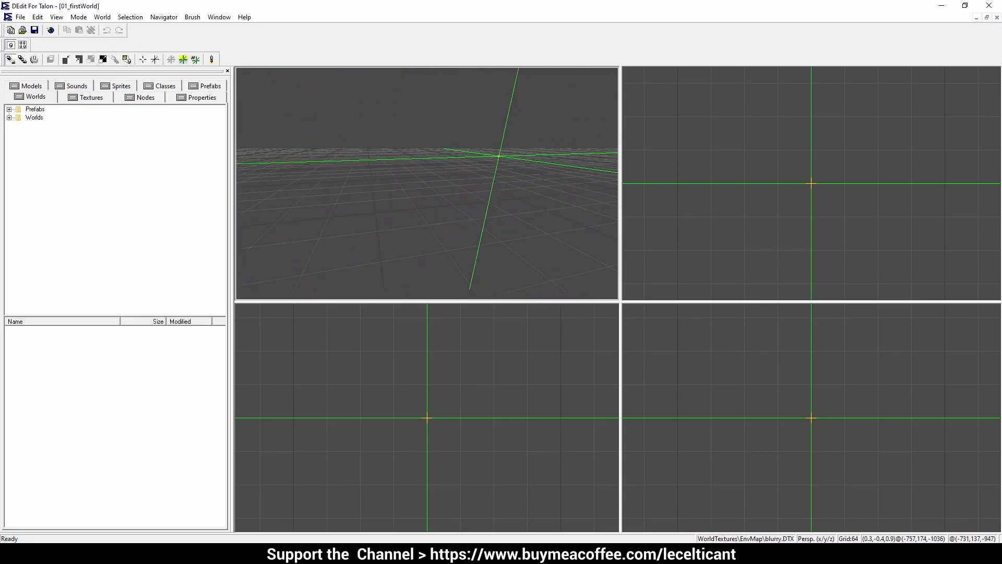
key(v)
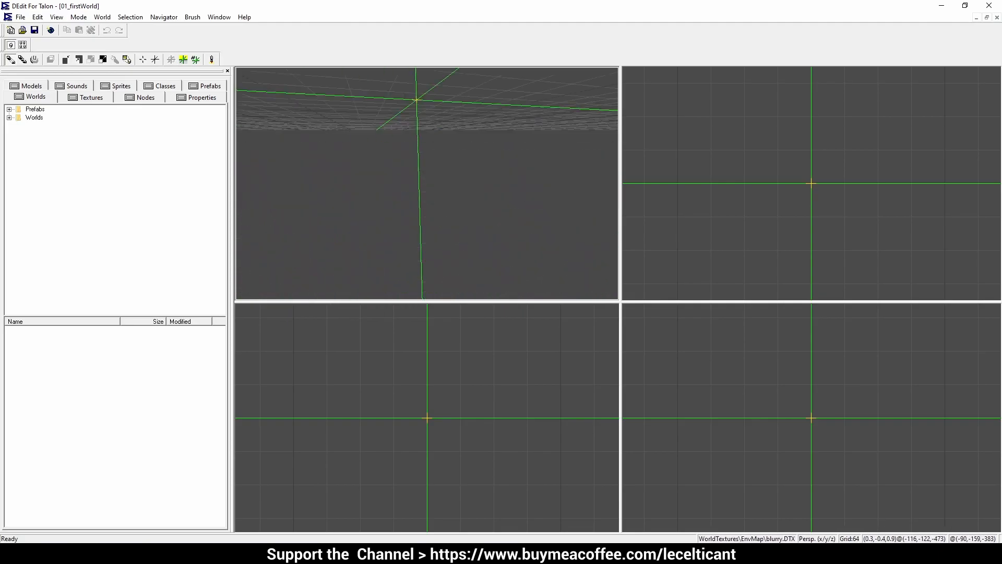
key(v)
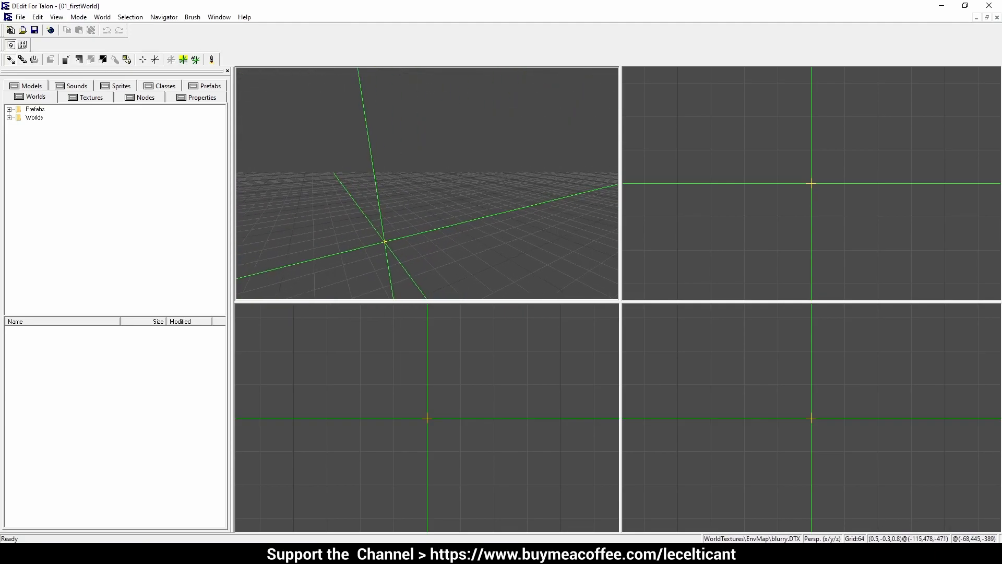
key(v)
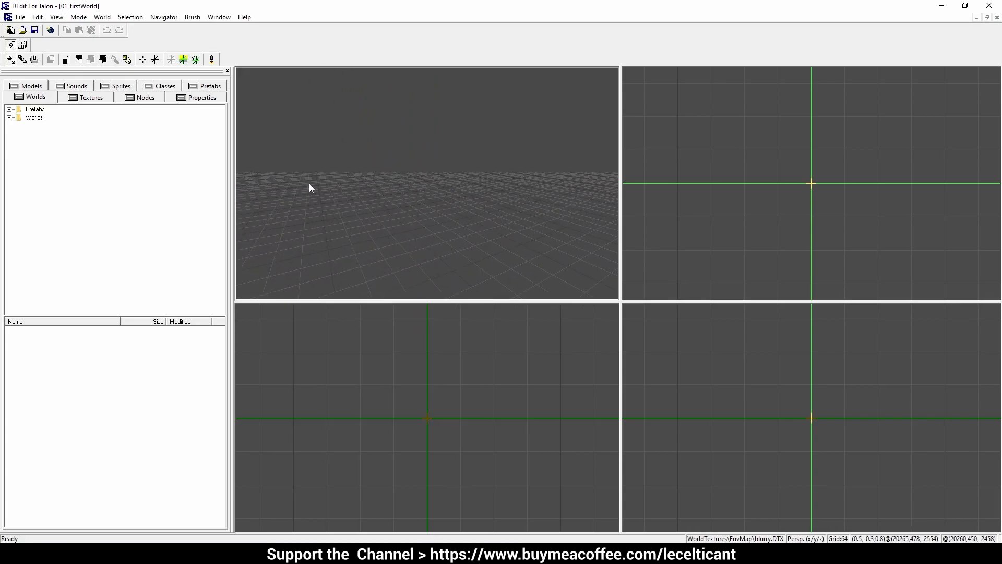
key(v)
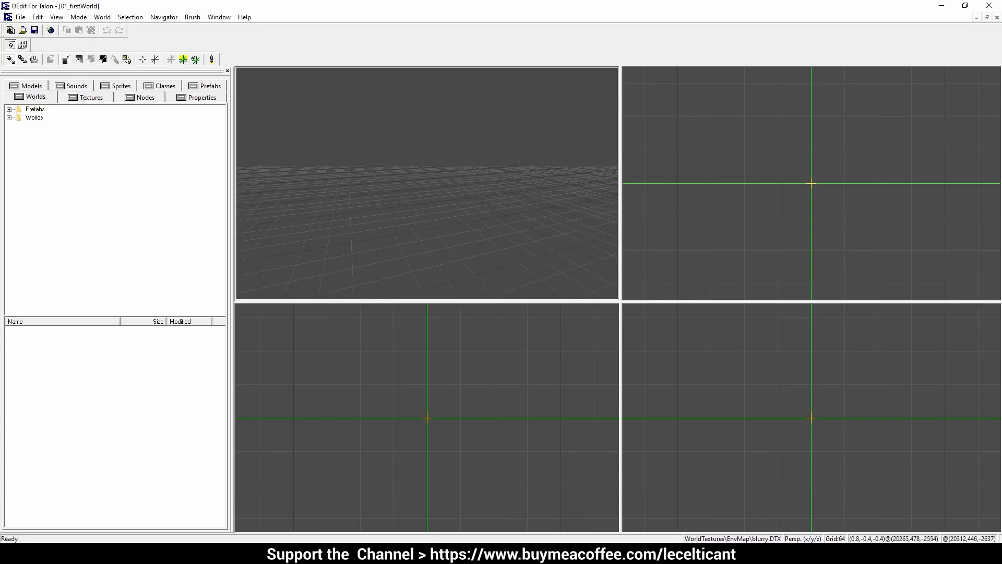
key(v)
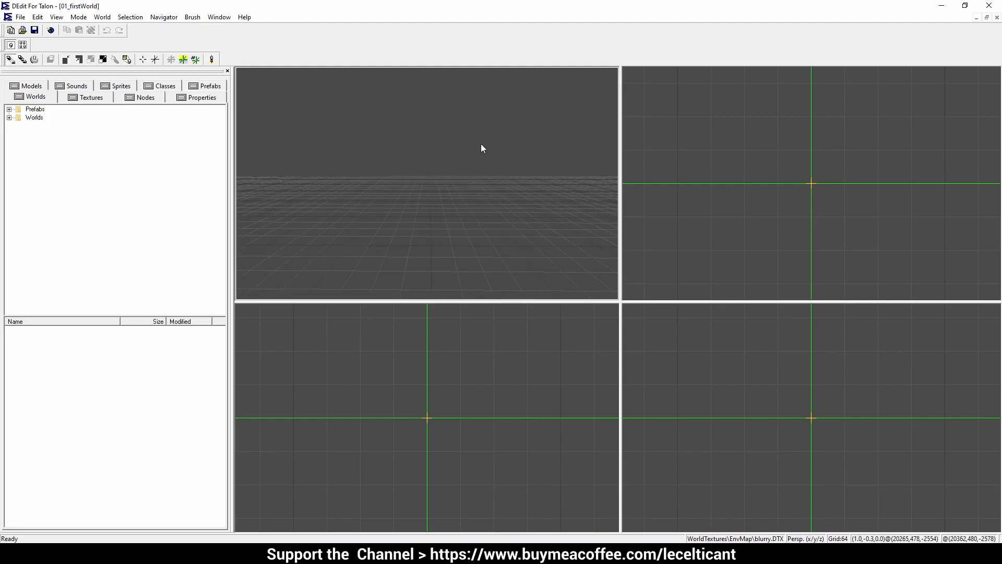
Step: Bring the perspective camera back to the marker at the world origin and move it around that point
click(144, 60)
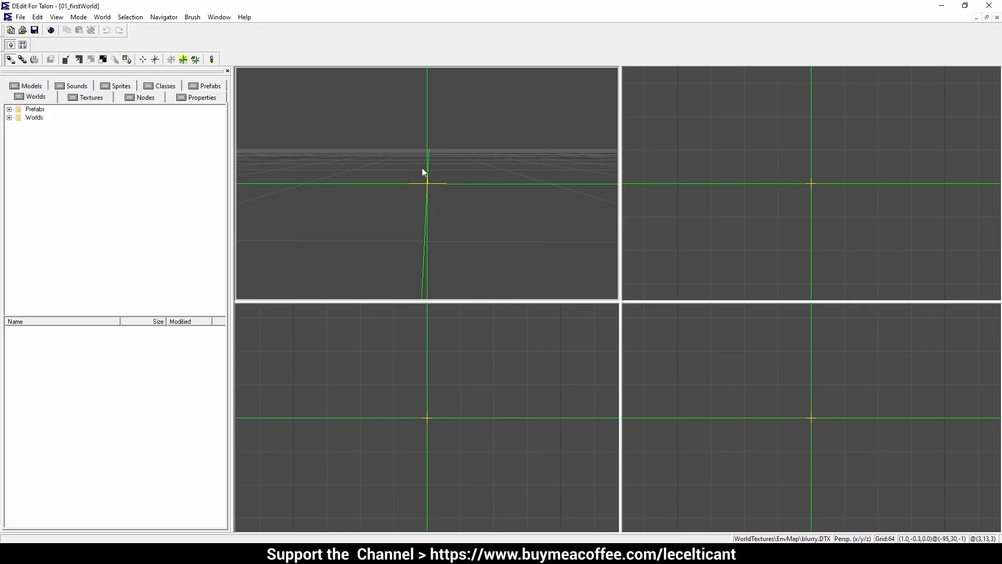
key(s)
key(w)
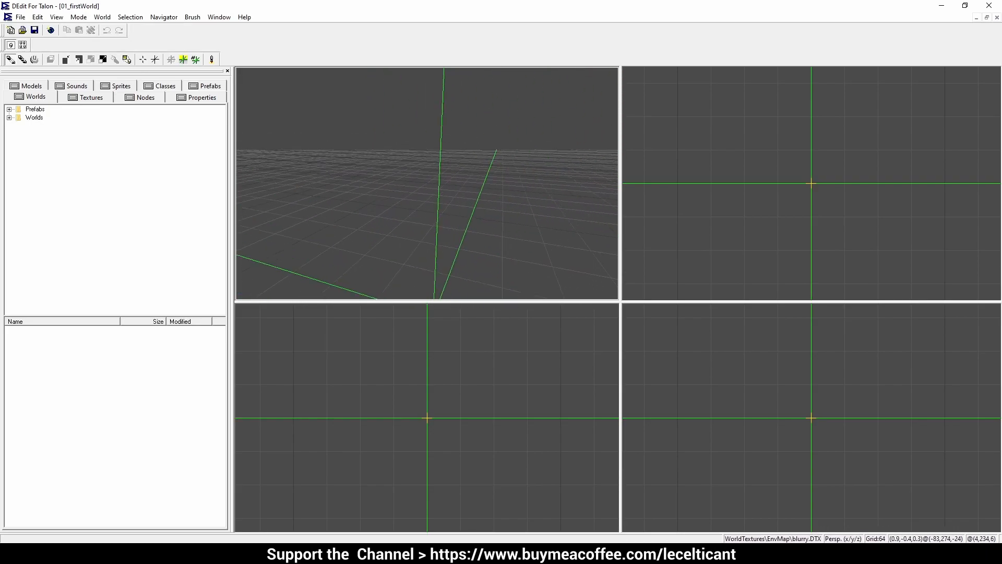
key(d)
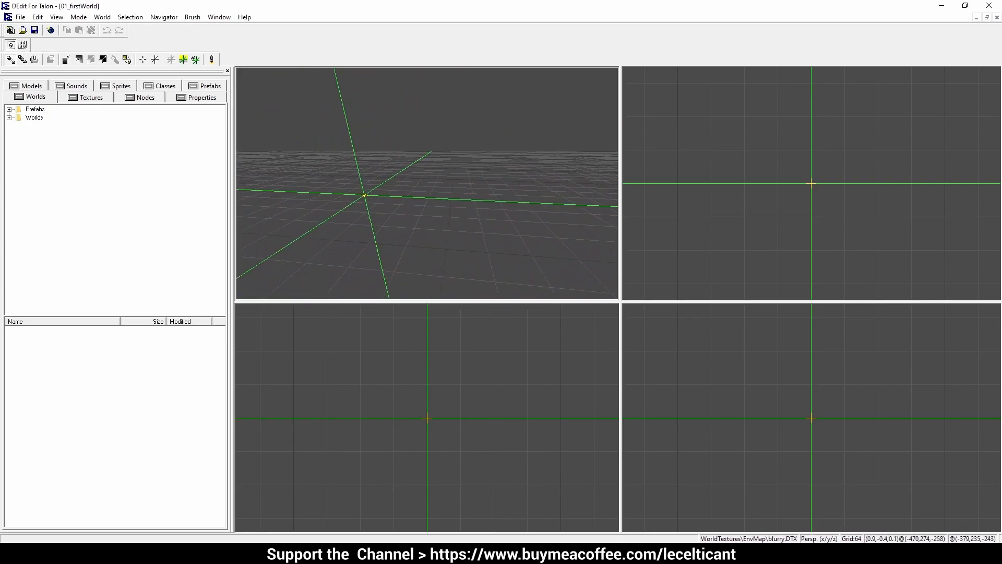
key(s)
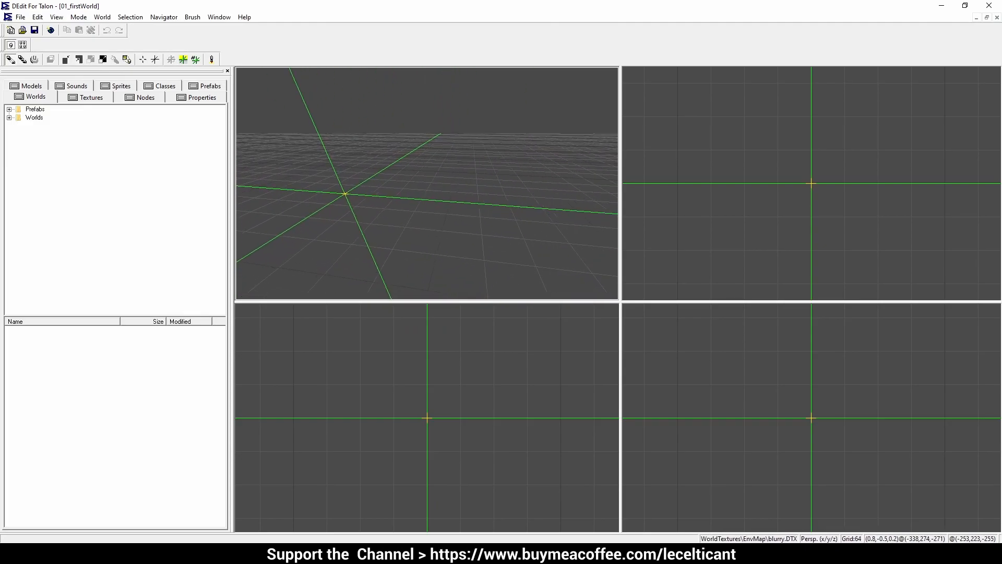
key(w)
mouse_move(427, 184)
mouse_down()
mouse_move(427, 194)
mouse_move(427, 183)
mouse_up()
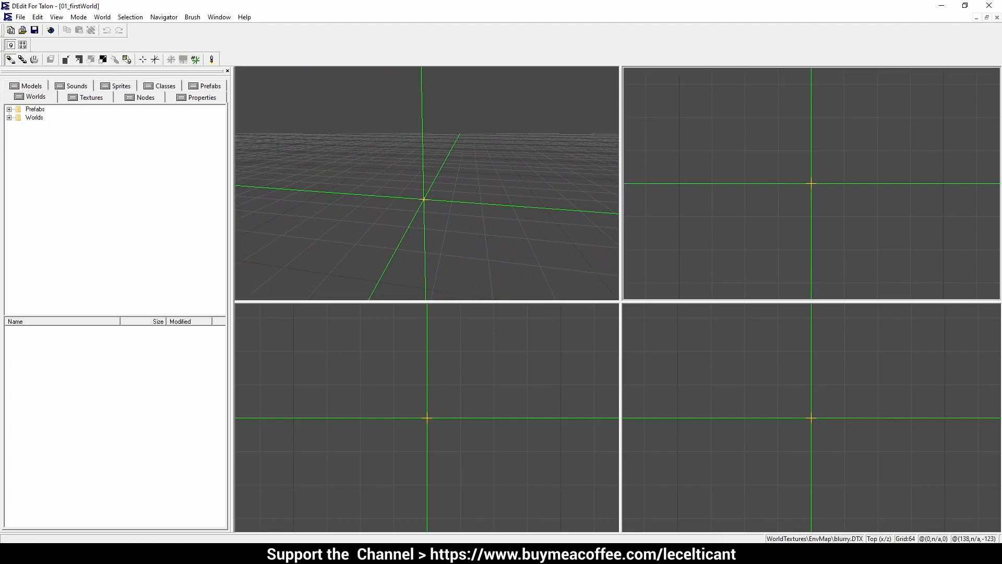
Step: Zoom and pan the top, left and front grid views, and try the same navigation in the perspective view
scroll(887, 251, up, 1)
right_drag(864, 255, 863, 271)
drag(863, 255, 858, 234)
right_drag(481, 428, 480, 462)
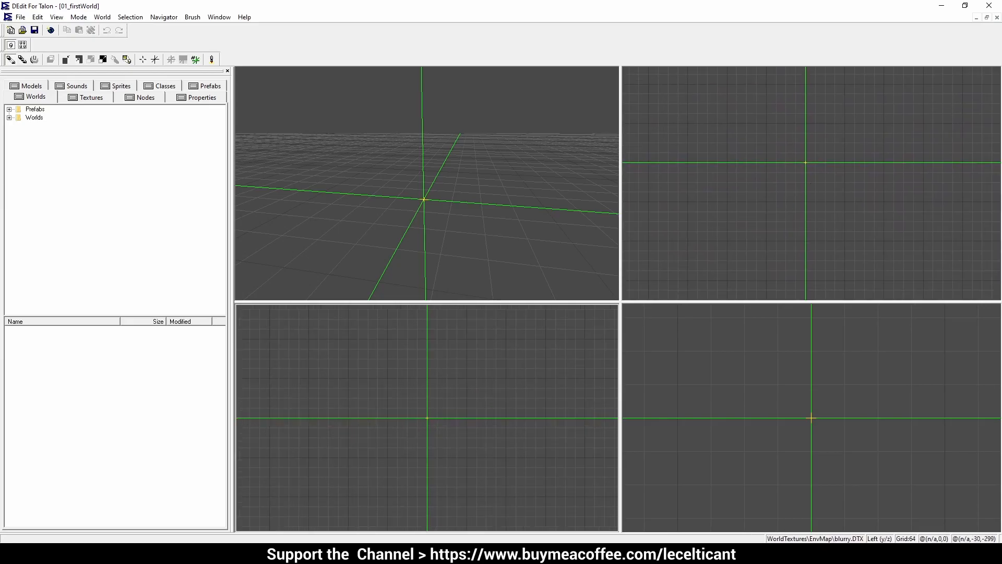
right_drag(478, 423, 478, 426)
mouse_move(478, 426)
mouse_down()
mouse_move(539, 417)
mouse_move(445, 414)
mouse_move(461, 423)
mouse_up()
right_drag(861, 476, 862, 480)
mouse_move(416, 203)
mouse_down()
mouse_move(365, 205)
mouse_move(420, 192)
mouse_up()
right_drag(420, 192, 433, 209)
drag(433, 209, 365, 219)
right_drag(365, 219, 371, 256)
drag(370, 256, 402, 277)
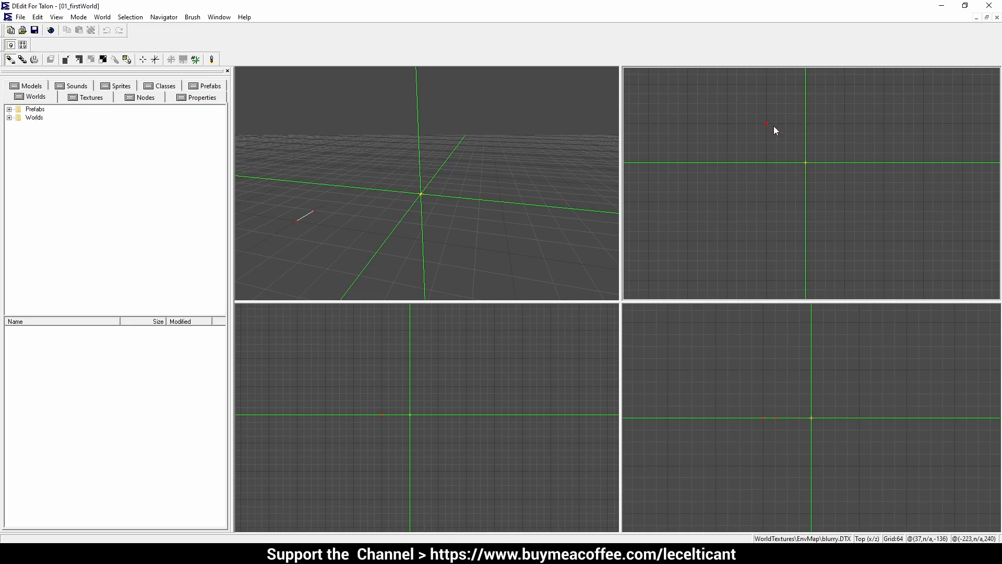
Step: Draw a closed square brush outline of 512 by 512 units in the top view, centred on the origin
click(846, 132)
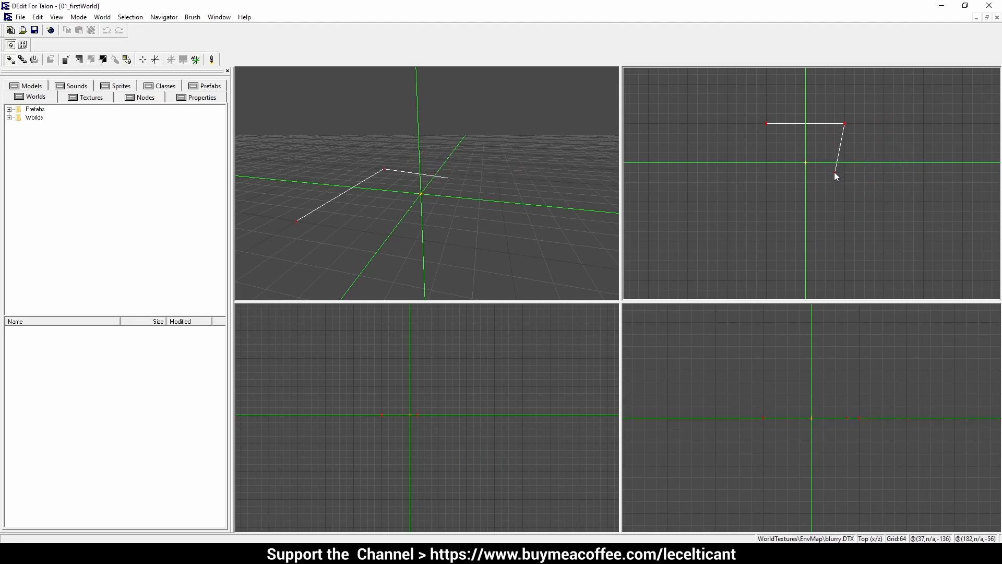
click(845, 202)
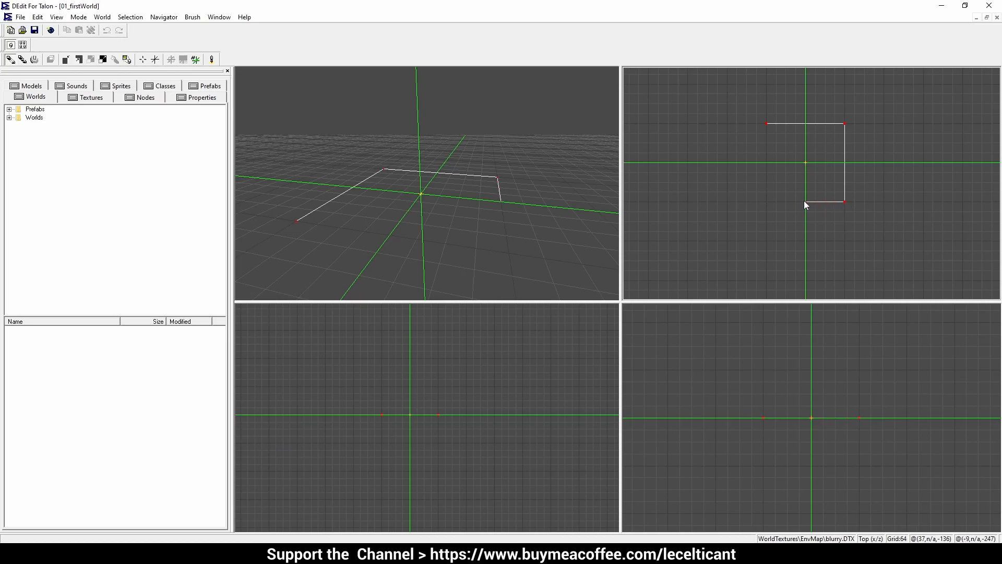
click(768, 203)
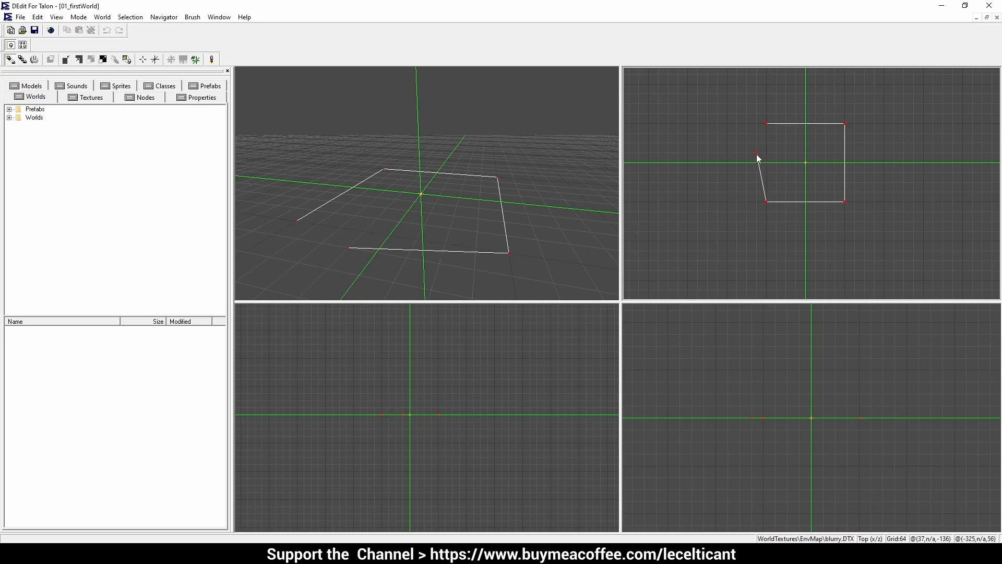
click(766, 124)
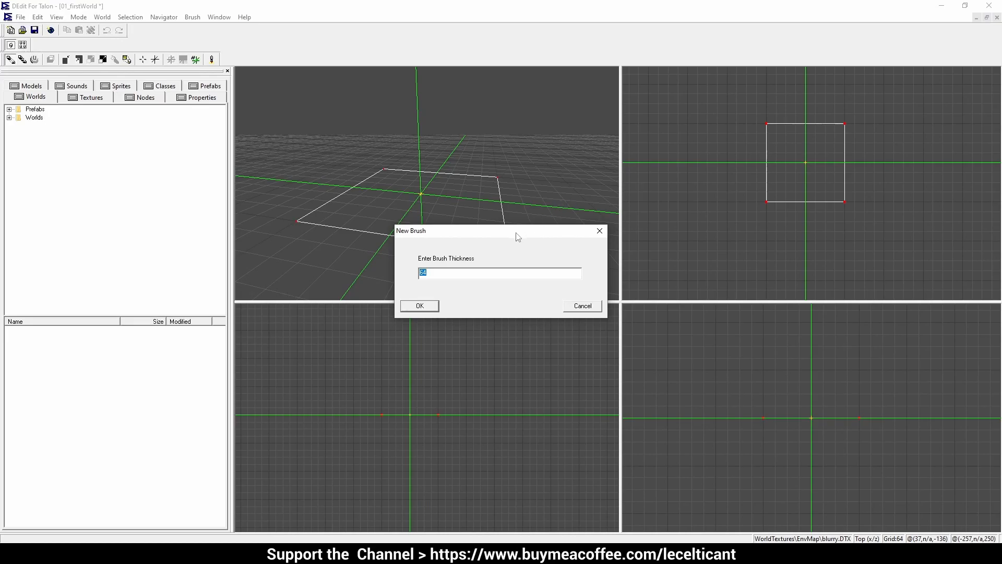
Step: Set the new brush's thickness to 512 and create the brush
drag(517, 236, 506, 177)
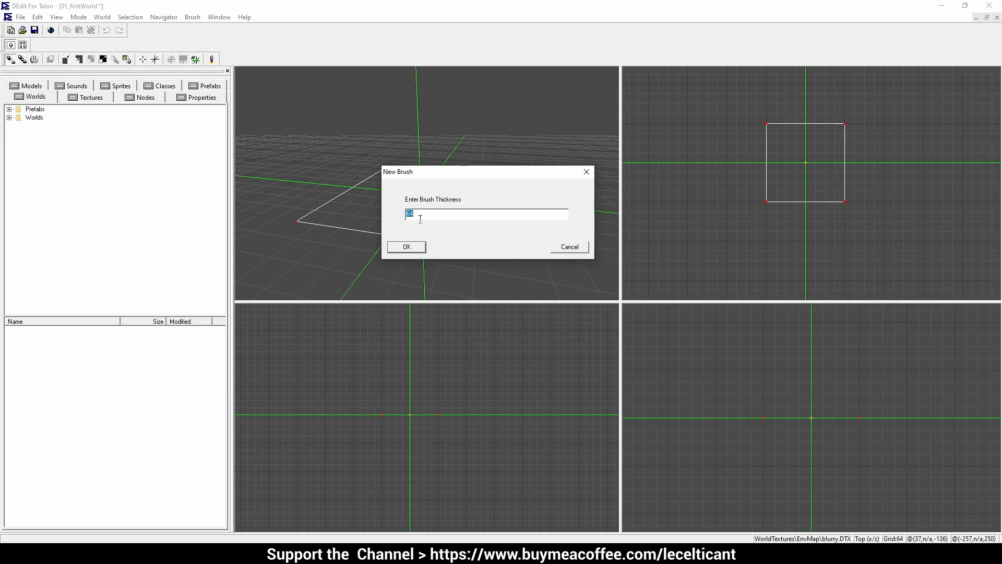
text(512)
click(407, 247)
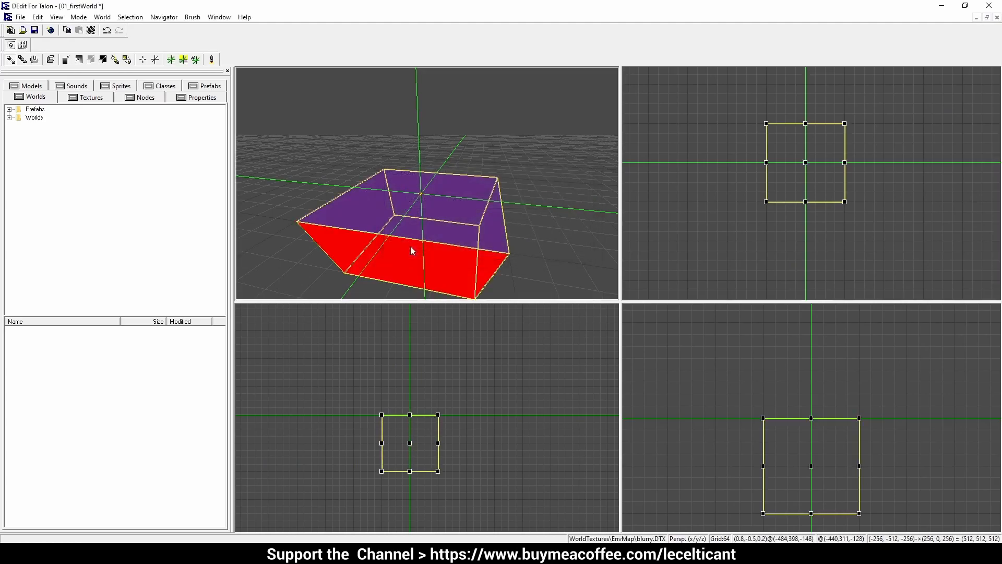
Step: Show the world's node list and expand the root Container to display the brush inside it
key(space)
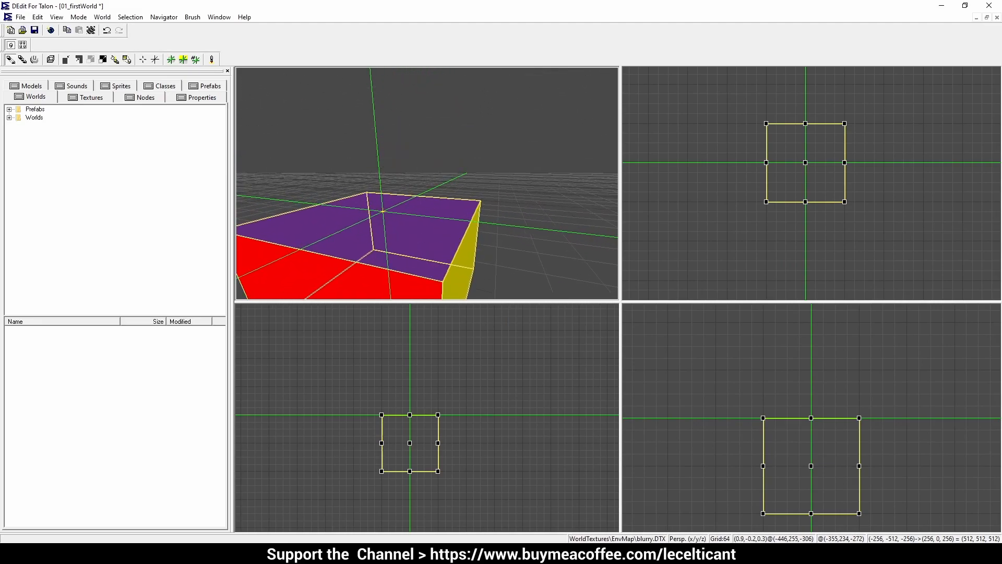
key(space)
key(space)
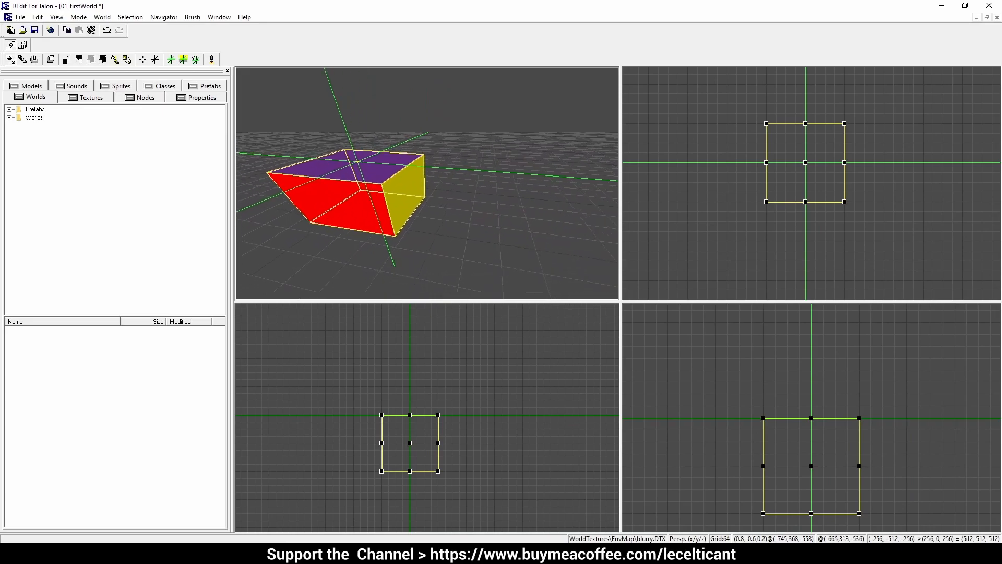
key(space)
key(space)
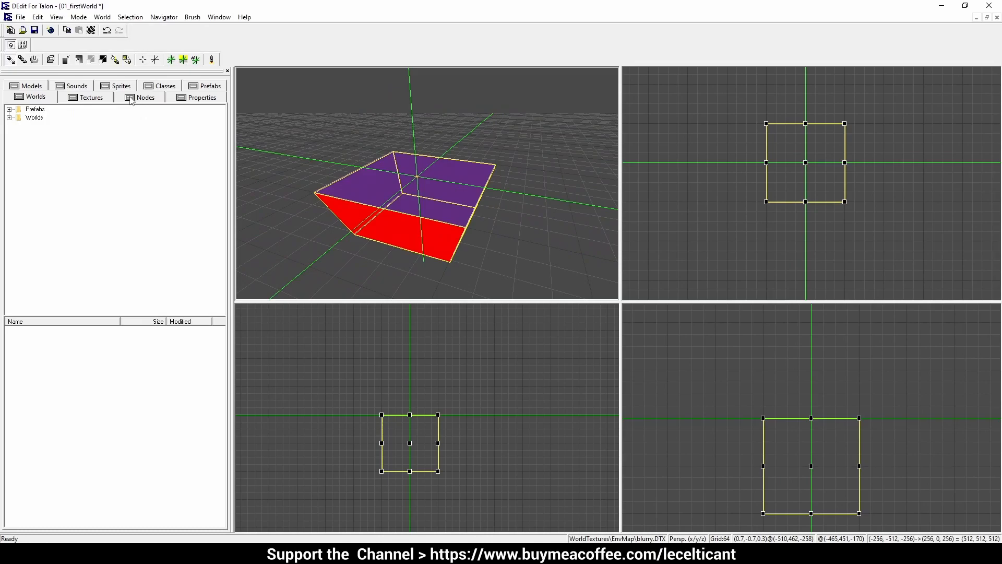
click(146, 98)
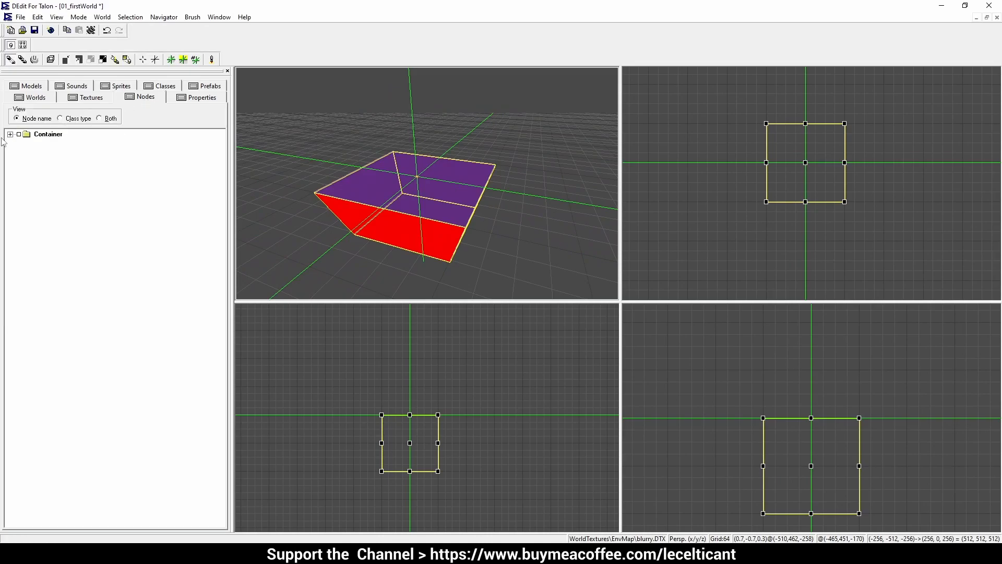
double_click(53, 136)
Step: Rename the root container node to "MasterContainer _ My First Level"
click(50, 134)
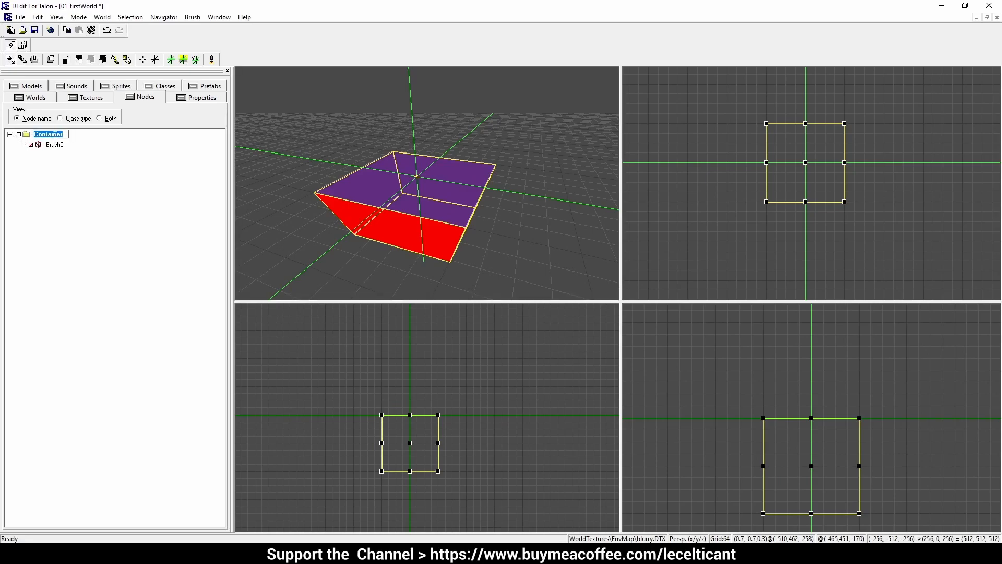
click(92, 159)
click(50, 134)
click(140, 203)
text(MasterContainer)
key(Return)
click(75, 137)
text(_ My First Level)
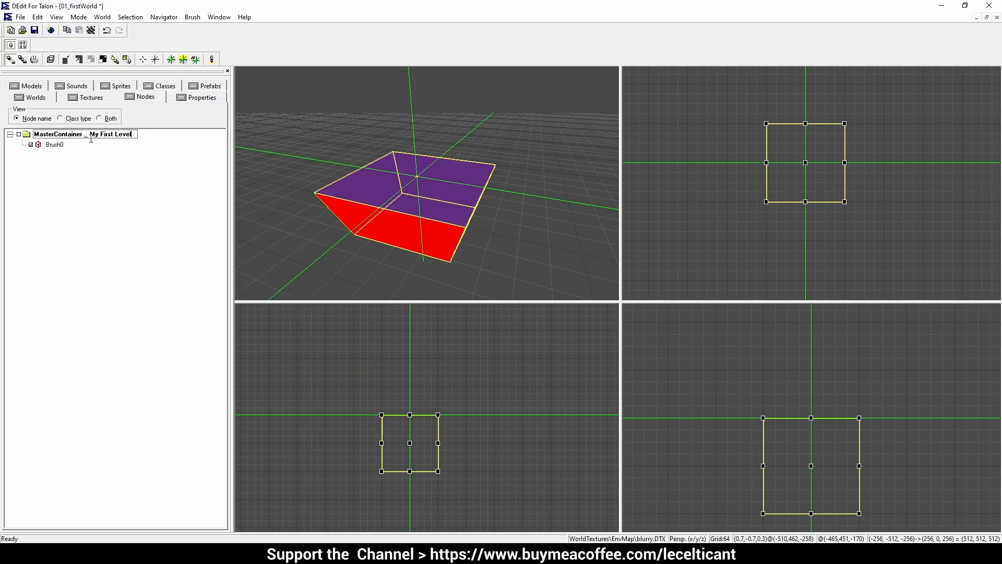
key(Return)
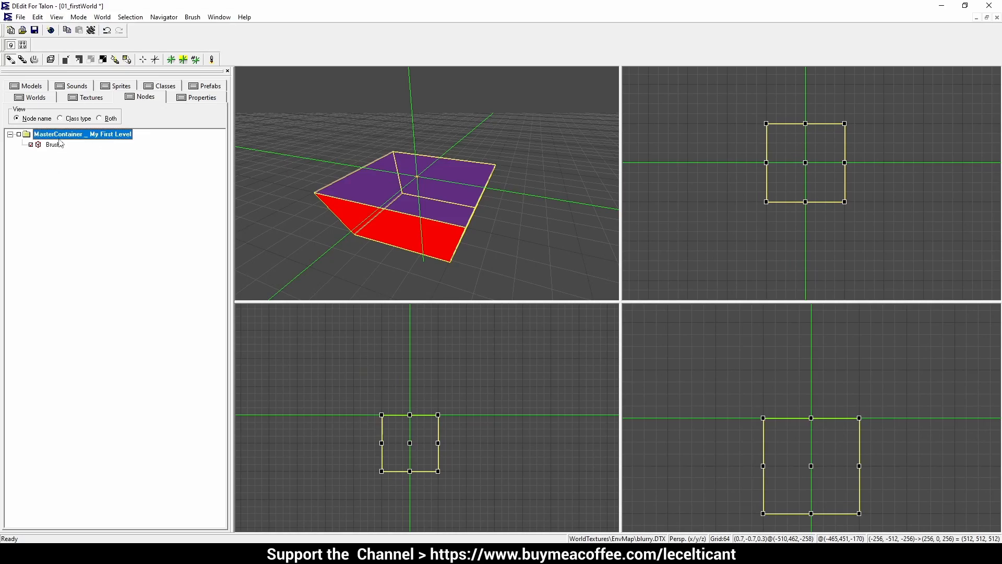
Step: Add a container node named "Detail 0" under the MasterContainer root node
right_click(76, 134)
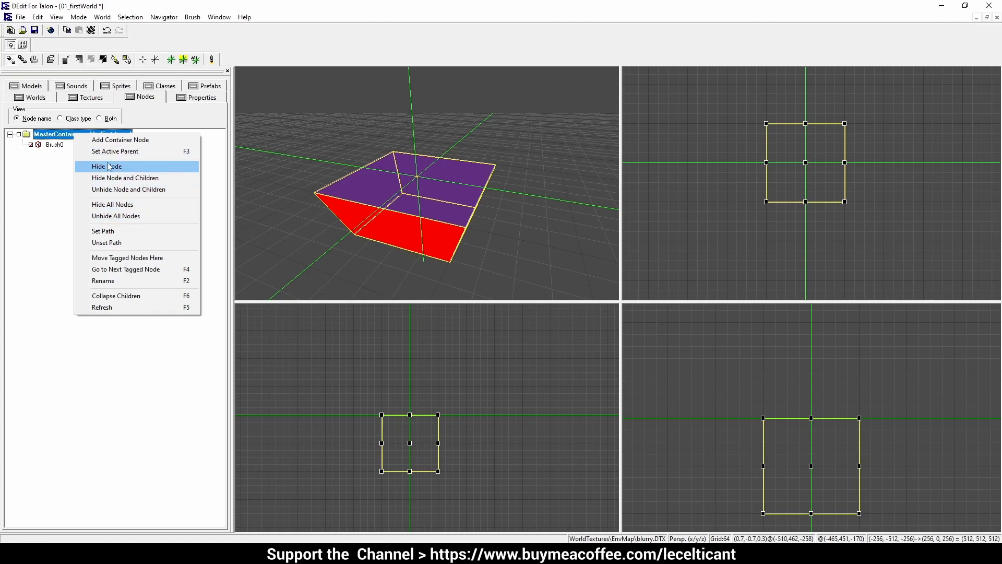
click(117, 139)
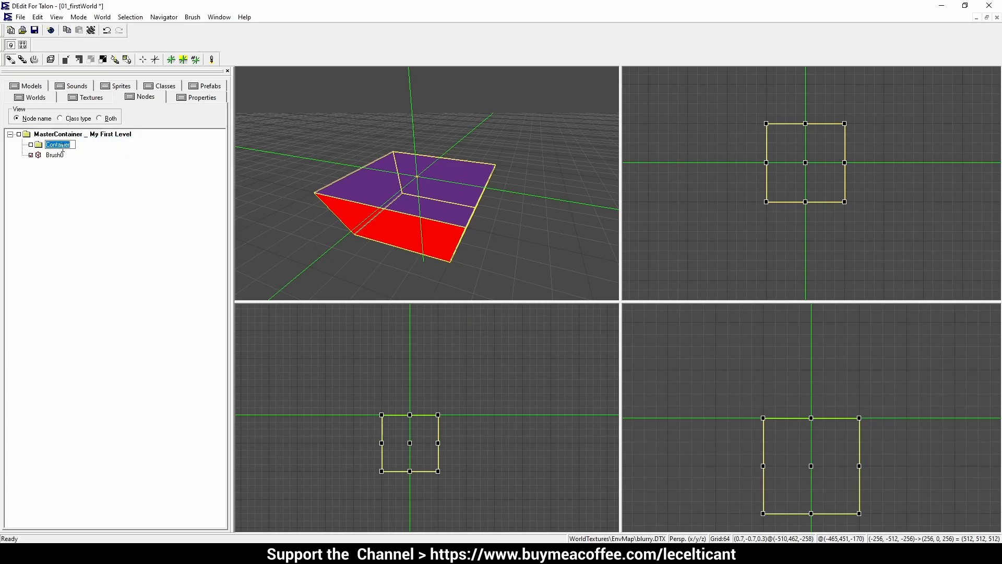
text(Detail)
key(Return)
Step: Add a second container node named "Detail 1" under the MasterContainer root node
click(86, 134)
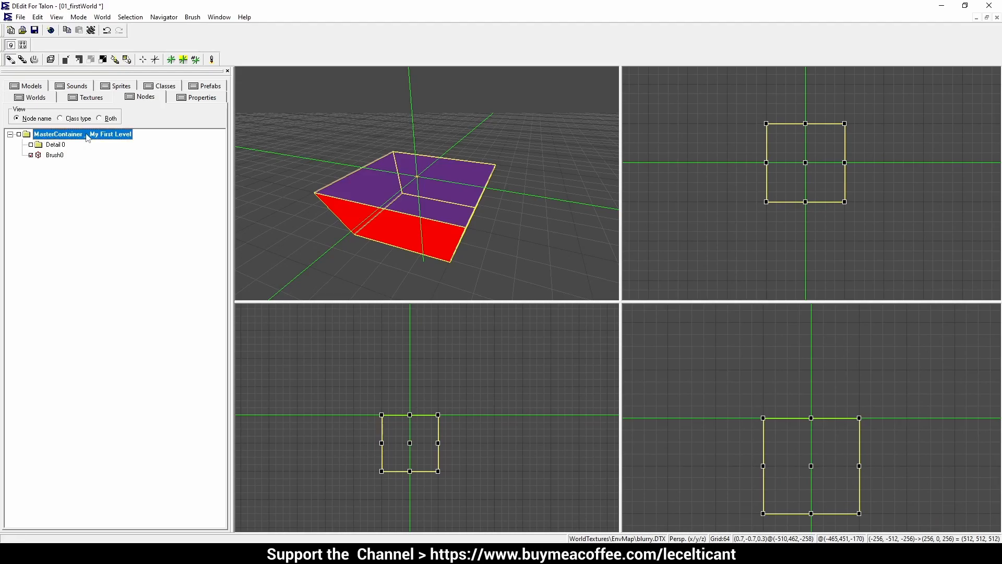
right_click(87, 134)
click(124, 141)
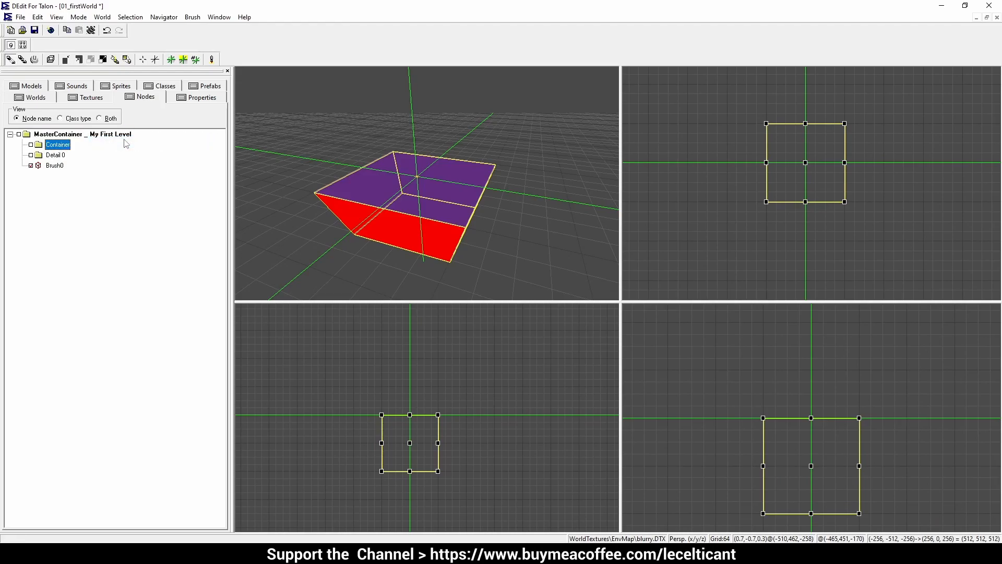
text(Detail 1)
key(Return)
Step: Move the Brush0 node into the Detail 0 container and expand that container
click(55, 166)
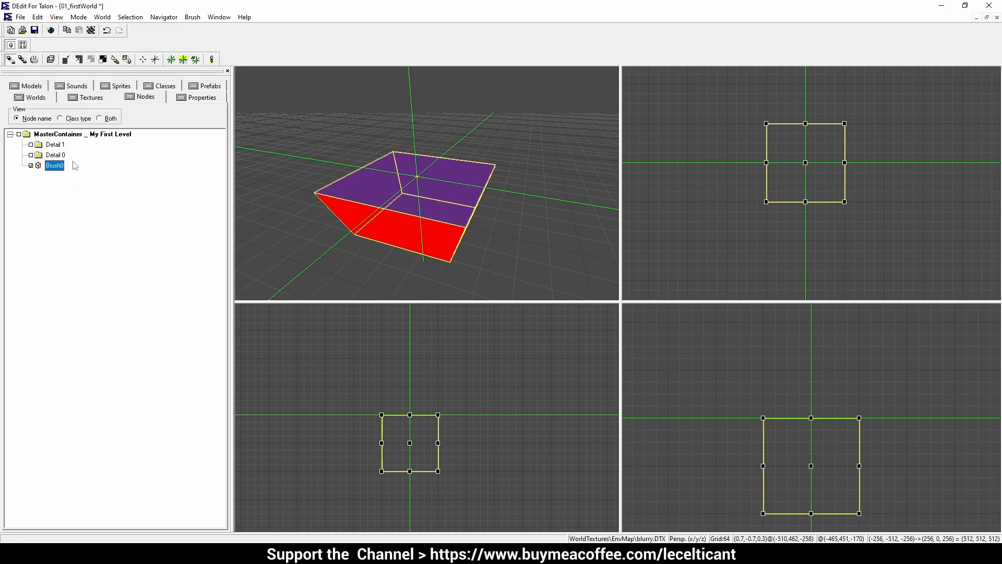
drag(60, 172, 65, 159)
click(22, 155)
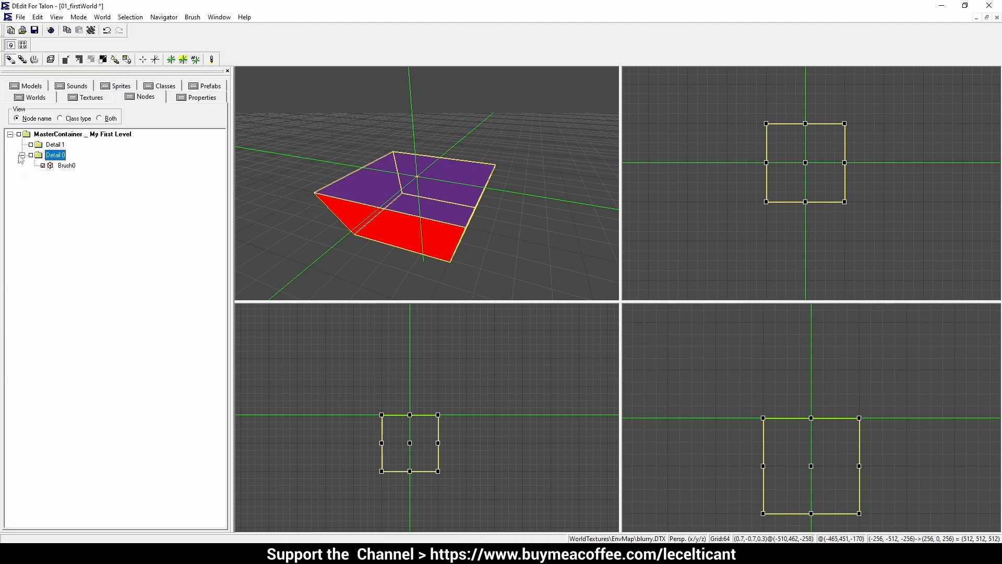
Step: Rename the brush node inside the Detail 0 container to "Detail 0"
click(68, 167)
click(69, 168)
text(Detail)
key(BackSpace)
key(BackSpace)
key(BackSpace)
text(ail)
key(Return)
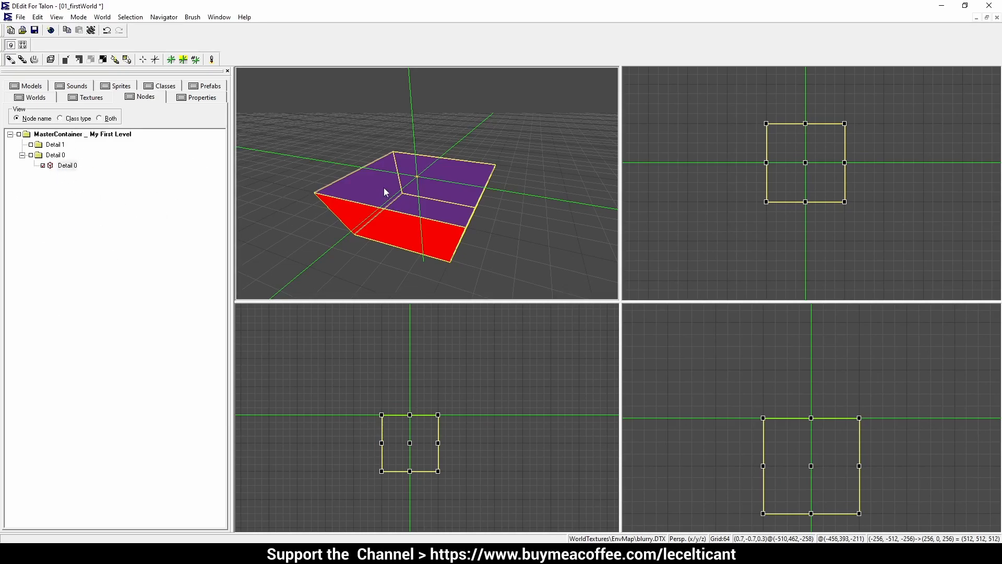
Step: Save the 01_firstWorld world with its reorganised nodes
middle_drag(420, 196, 443, 225)
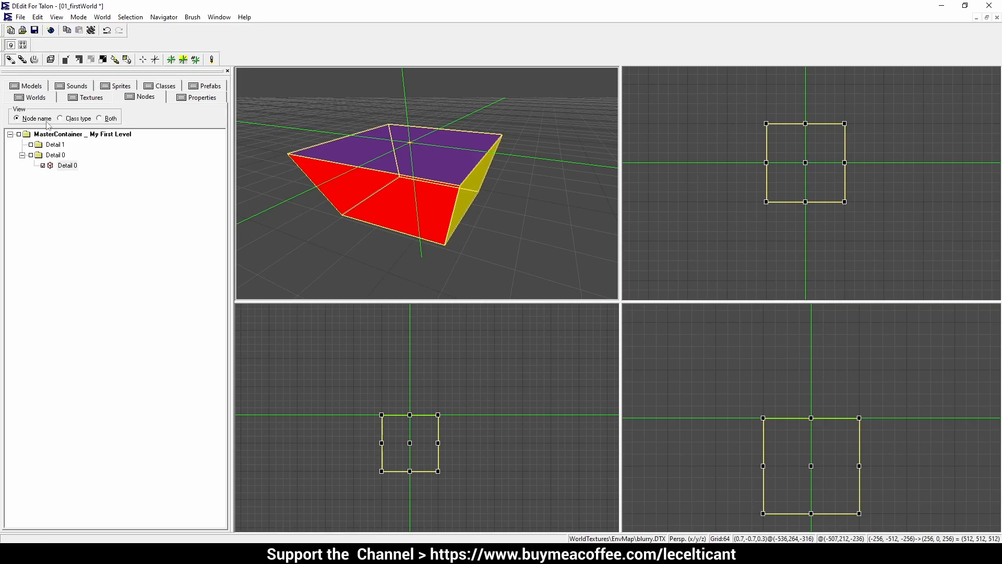
click(37, 134)
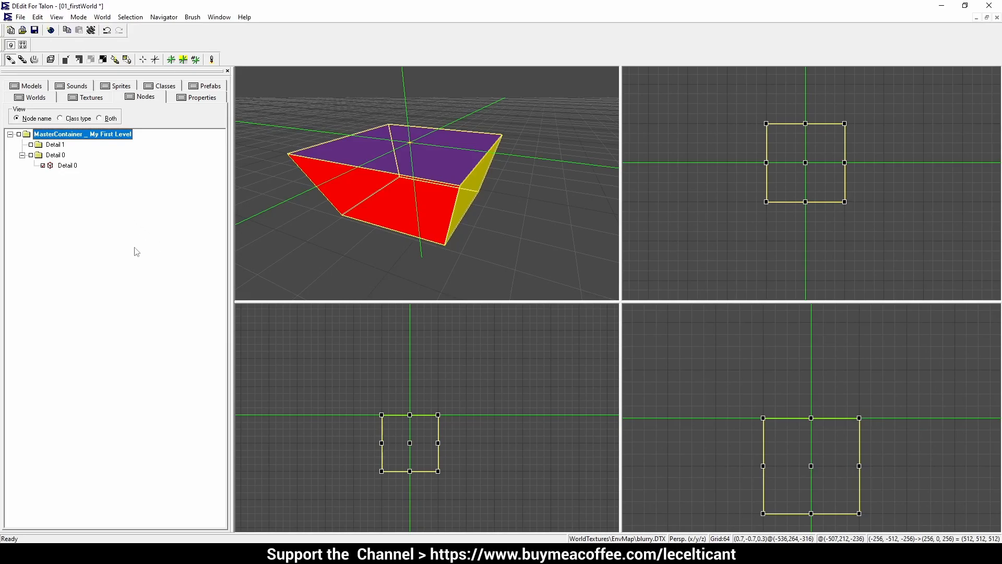
click(522, 145)
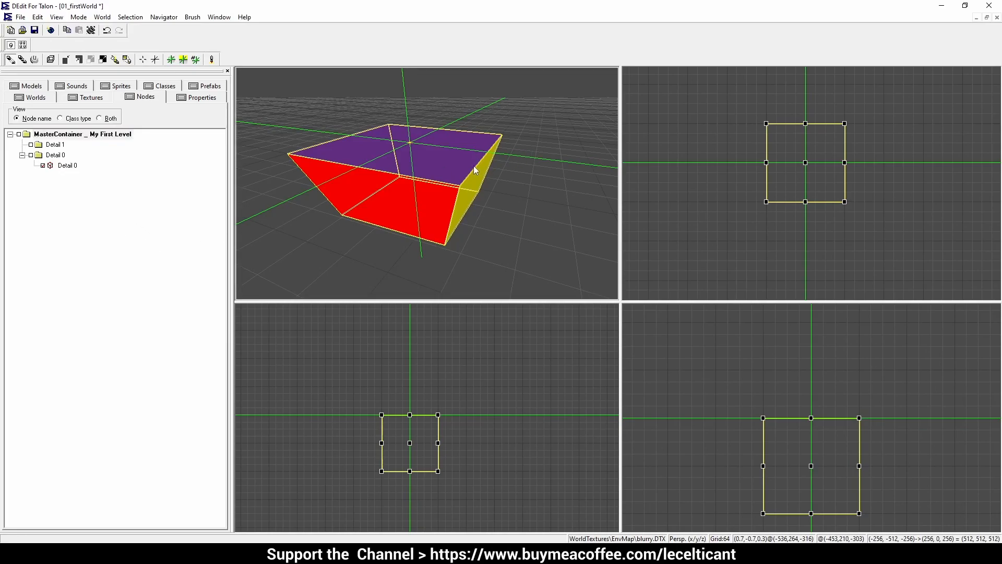
mouse_move(474, 166)
mouse_down()
mouse_move(517, 160)
mouse_move(459, 156)
mouse_move(472, 154)
mouse_up()
drag(427, 204, 427, 208)
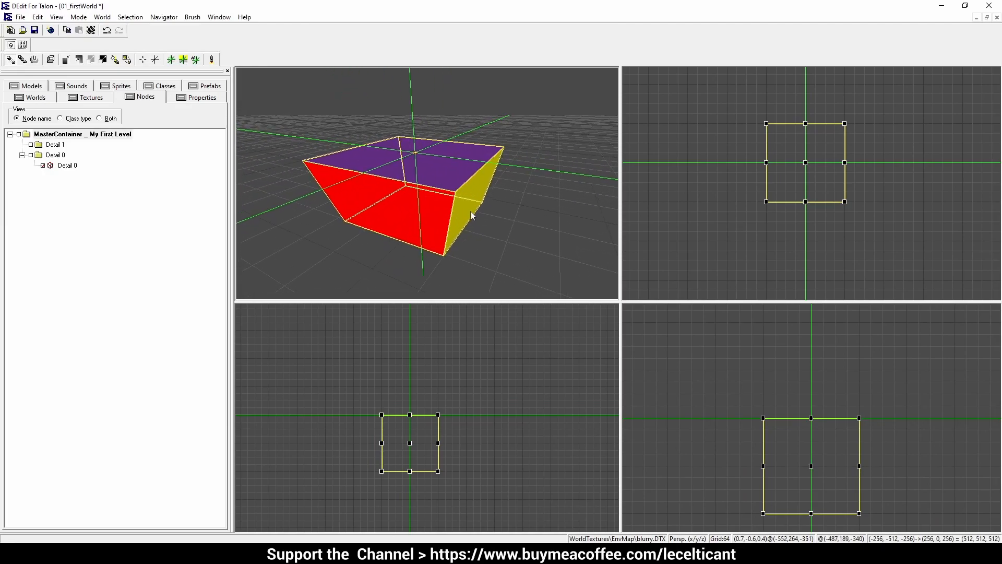
key(ctrl+s)
drag(487, 242, 462, 234)
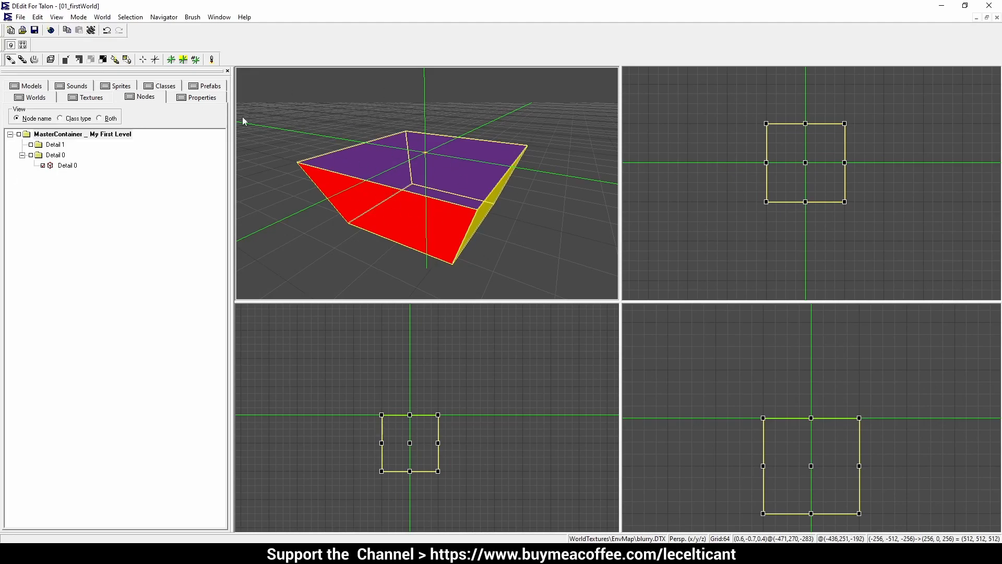
Step: Review the auto-save interval in the editor's general options and accept the dialog
click(38, 20)
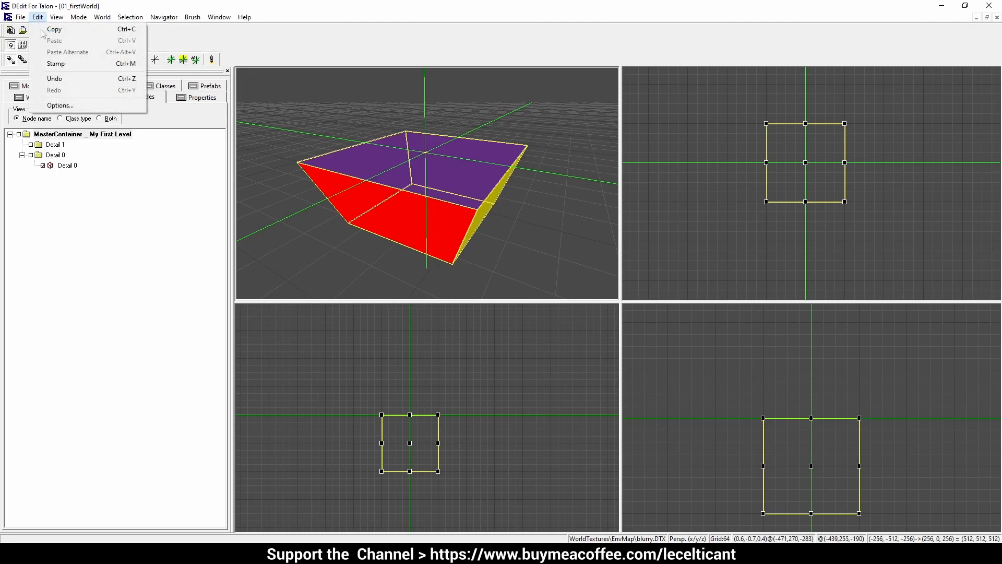
click(70, 103)
click(522, 213)
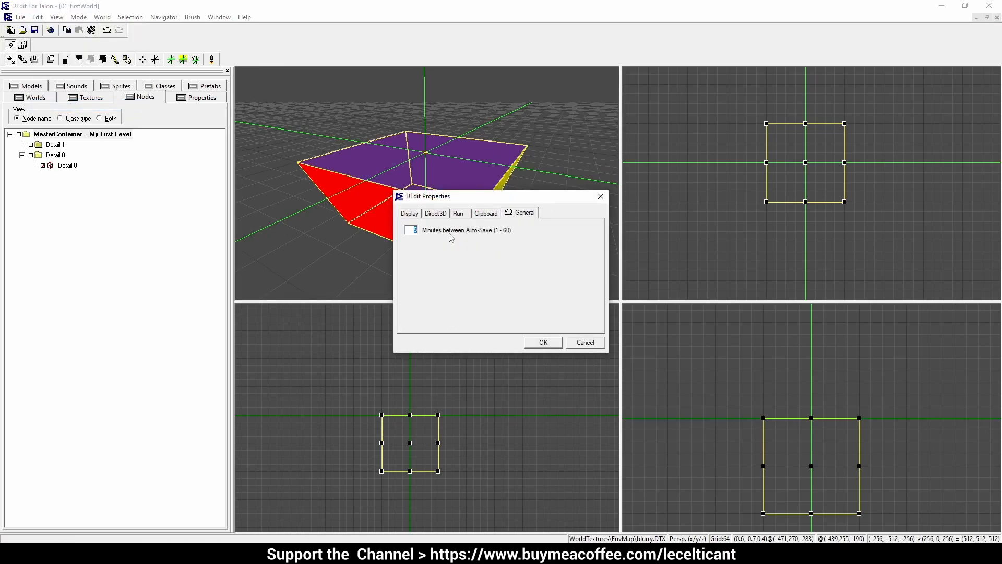
double_click(416, 231)
double_click(416, 231)
click(553, 344)
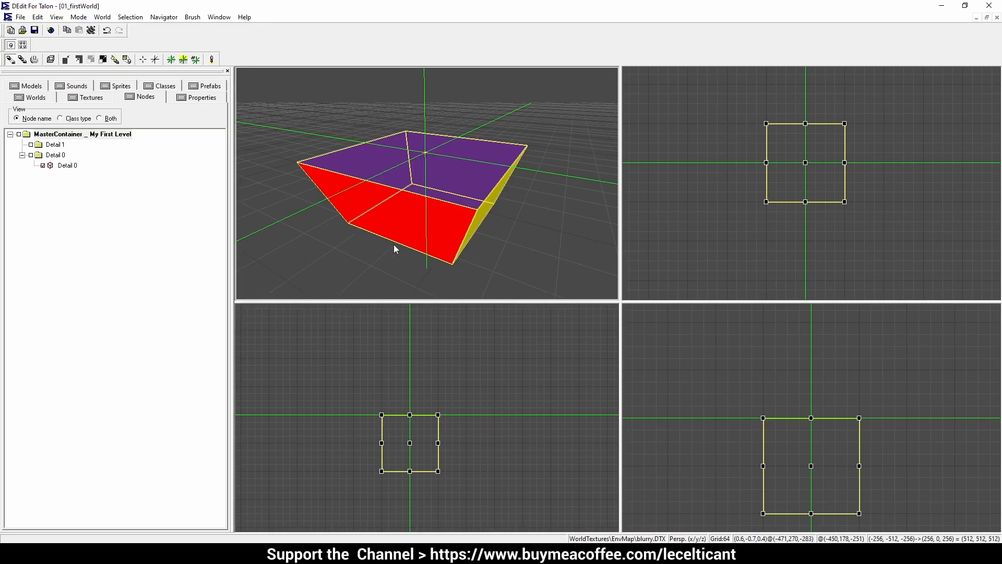
Step: Flip the normals of the selected box brush so that its faces point inward
mouse_move(419, 209)
middle_down()
mouse_move(389, 224)
mouse_move(417, 219)
mouse_move(386, 167)
mouse_move(511, 126)
middle_up()
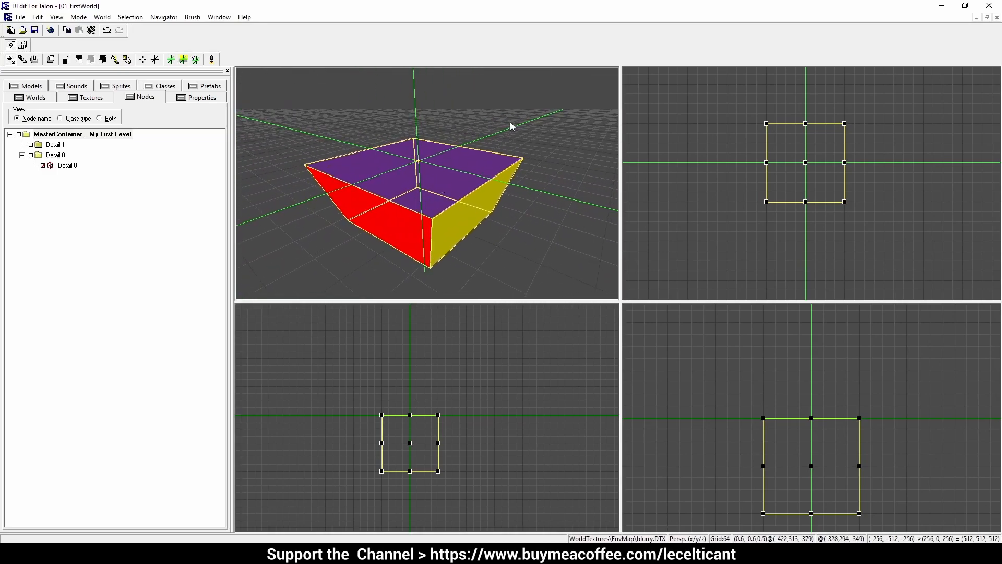
click(424, 197)
mouse_move(424, 198)
middle_down()
mouse_move(454, 209)
mouse_move(418, 172)
mouse_move(464, 162)
mouse_move(428, 177)
mouse_move(449, 204)
mouse_move(470, 209)
mouse_move(487, 194)
middle_up()
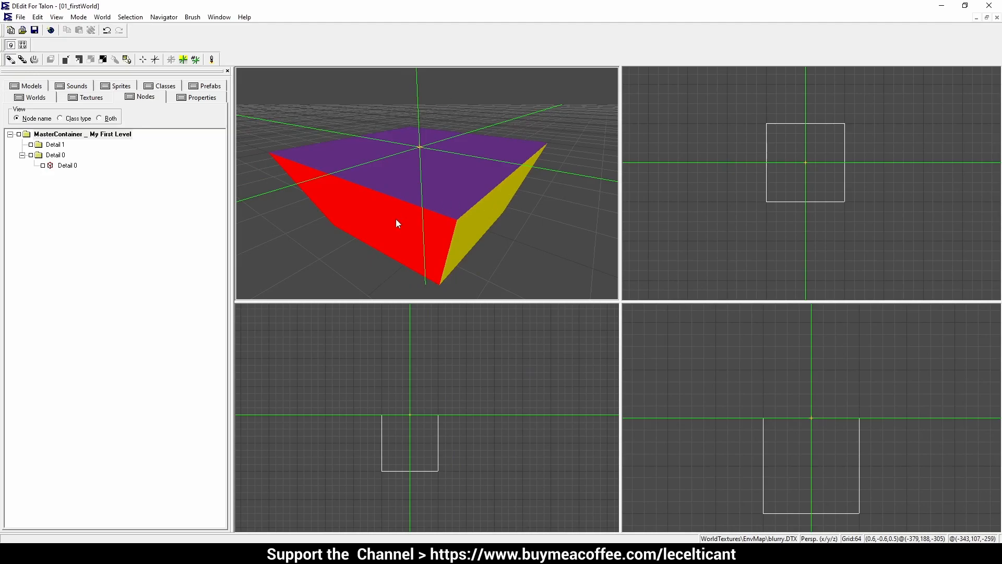
mouse_move(430, 197)
middle_down()
mouse_move(444, 162)
mouse_move(423, 194)
mouse_move(431, 214)
mouse_move(430, 183)
mouse_move(428, 240)
mouse_move(422, 178)
mouse_move(431, 204)
mouse_move(397, 224)
mouse_move(383, 193)
mouse_move(368, 193)
mouse_move(392, 220)
mouse_move(407, 217)
mouse_move(417, 188)
mouse_move(420, 207)
mouse_move(412, 214)
mouse_move(420, 193)
mouse_move(402, 188)
mouse_move(404, 211)
mouse_move(405, 188)
mouse_move(417, 201)
mouse_move(429, 188)
middle_up()
click(429, 193)
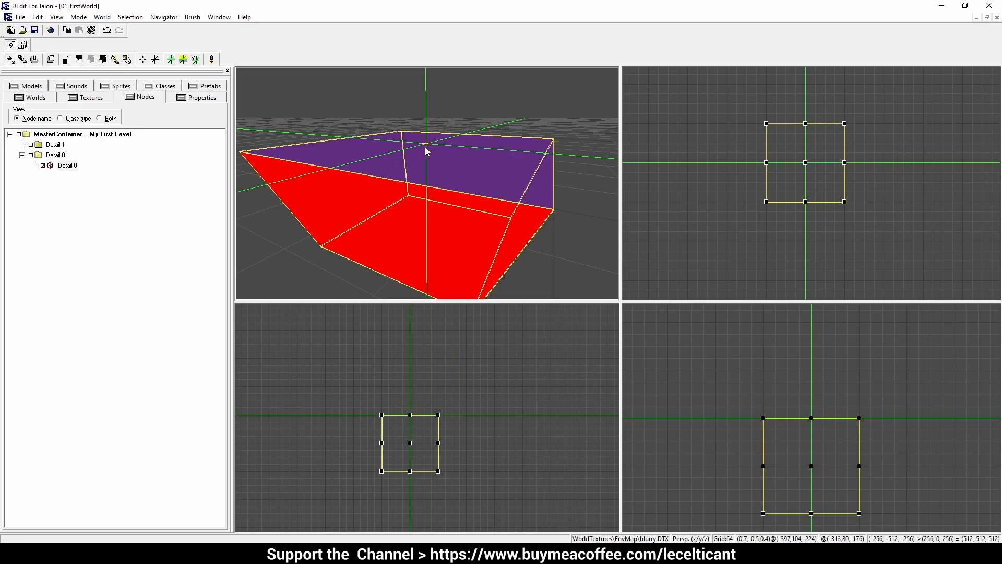
middle_drag(440, 159, 427, 183)
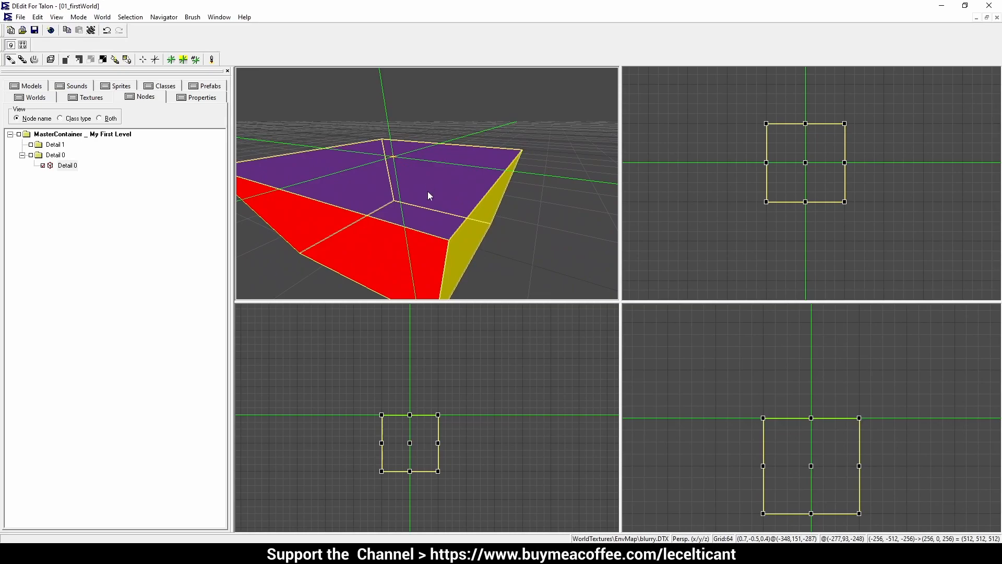
key(f)
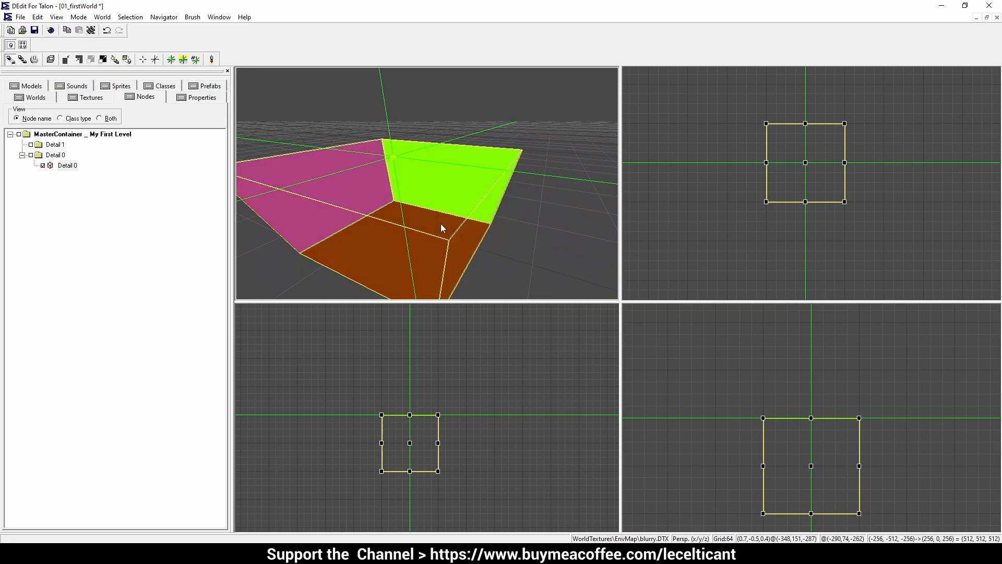
Step: Inspect the flipped brush's inward-facing faces from outside and from within the box in the perspective view
mouse_move(441, 223)
middle_down()
mouse_move(440, 214)
mouse_move(483, 212)
mouse_move(428, 193)
mouse_move(433, 206)
mouse_move(435, 189)
mouse_move(434, 217)
middle_up()
key(Escape)
click(522, 191)
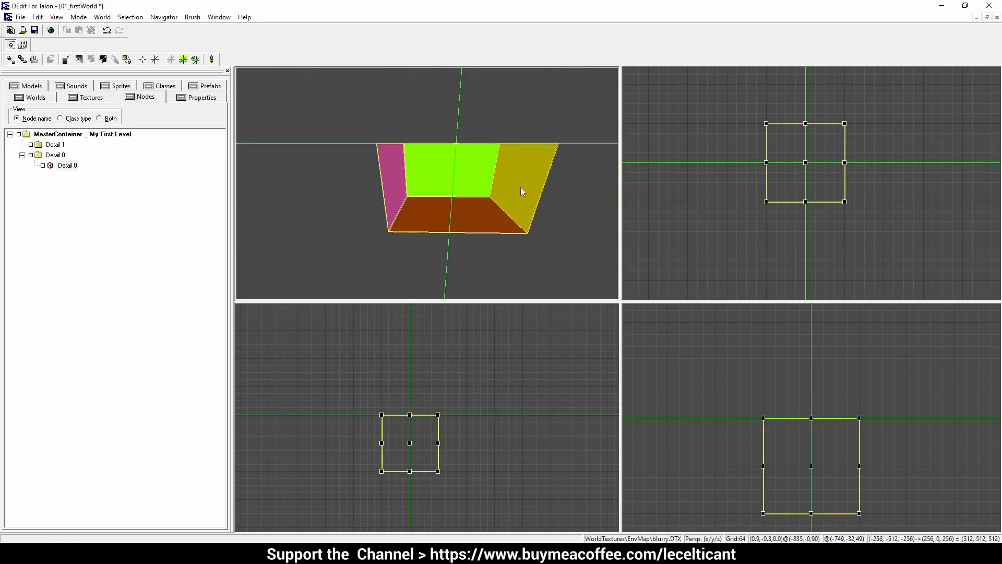
middle_drag(522, 191, 566, 193)
key(n)
middle_drag(426, 172, 427, 261)
middle_drag(427, 219, 426, 174)
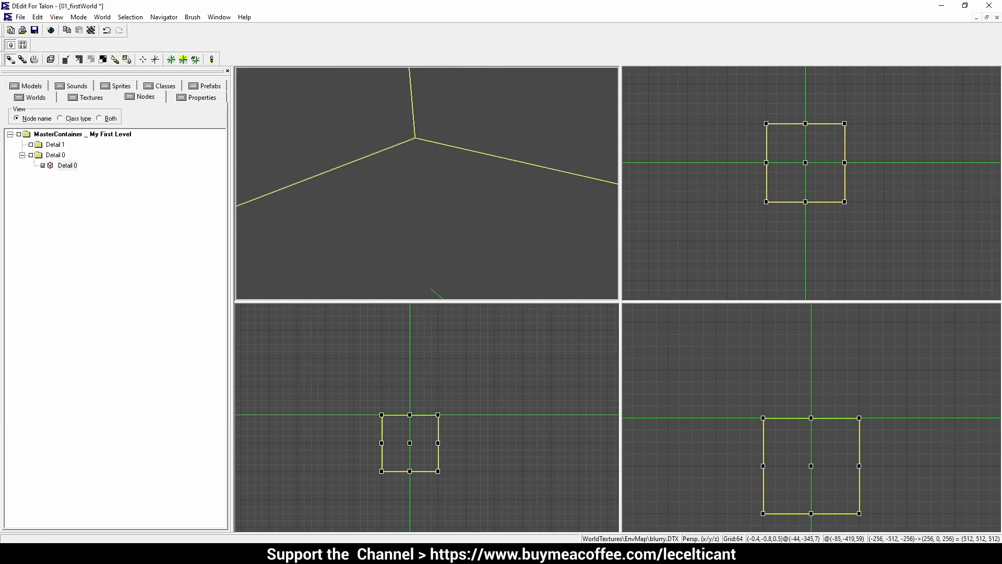
mouse_move(424, 182)
mouse_down()
mouse_move(424, 224)
mouse_move(422, 172)
mouse_move(421, 216)
mouse_move(423, 201)
mouse_move(381, 196)
mouse_move(423, 197)
mouse_move(384, 193)
mouse_move(418, 190)
mouse_move(436, 167)
mouse_move(423, 201)
mouse_move(427, 184)
mouse_up()
key(6)
key(Escape)
click(427, 183)
drag(474, 124, 390, 277)
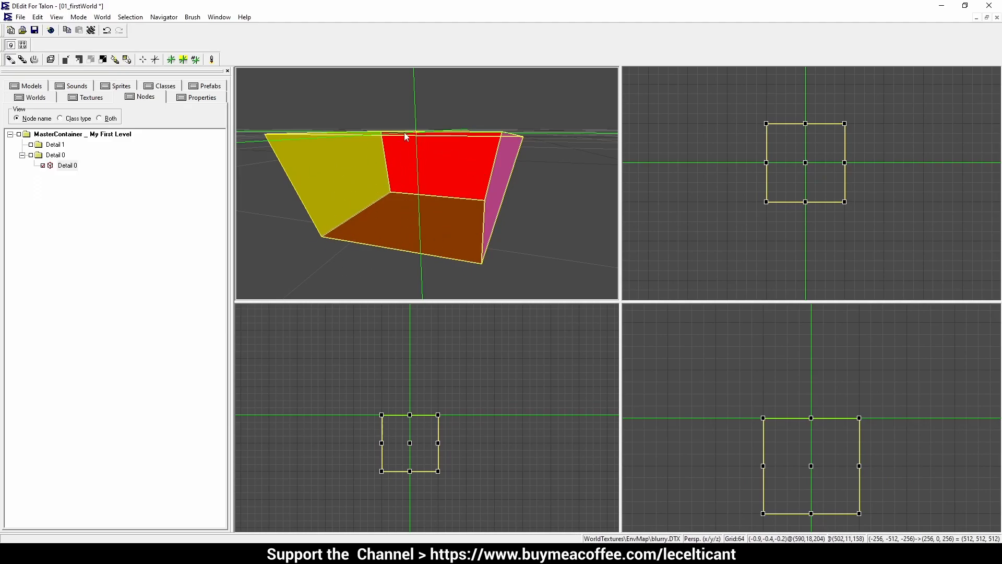
Step: Clear the selection and examine the hollow box from above and from the side in the perspective view
click(47, 155)
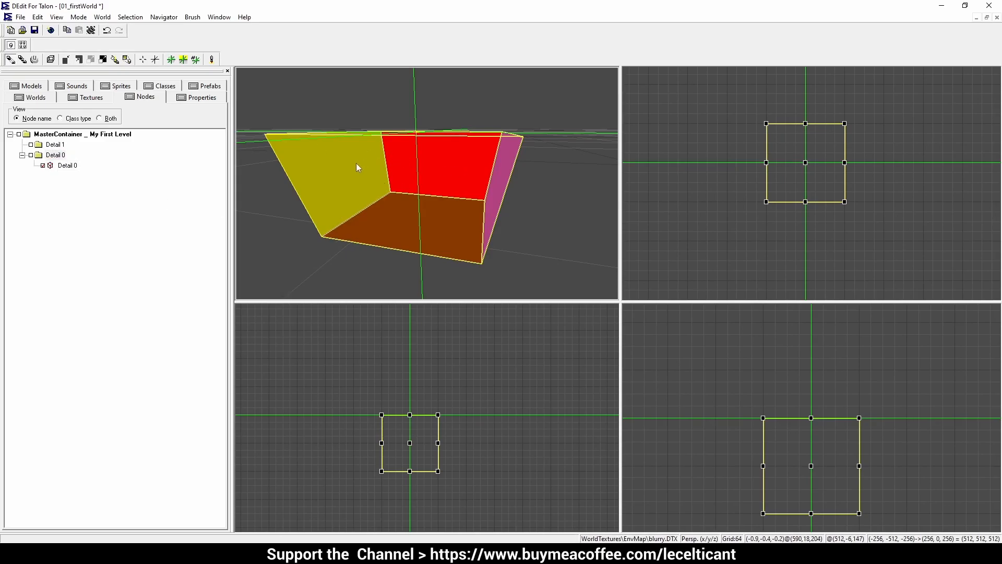
drag(324, 182, 324, 224)
mouse_move(427, 184)
mouse_down()
mouse_move(448, 208)
mouse_move(426, 182)
mouse_up()
key(Escape)
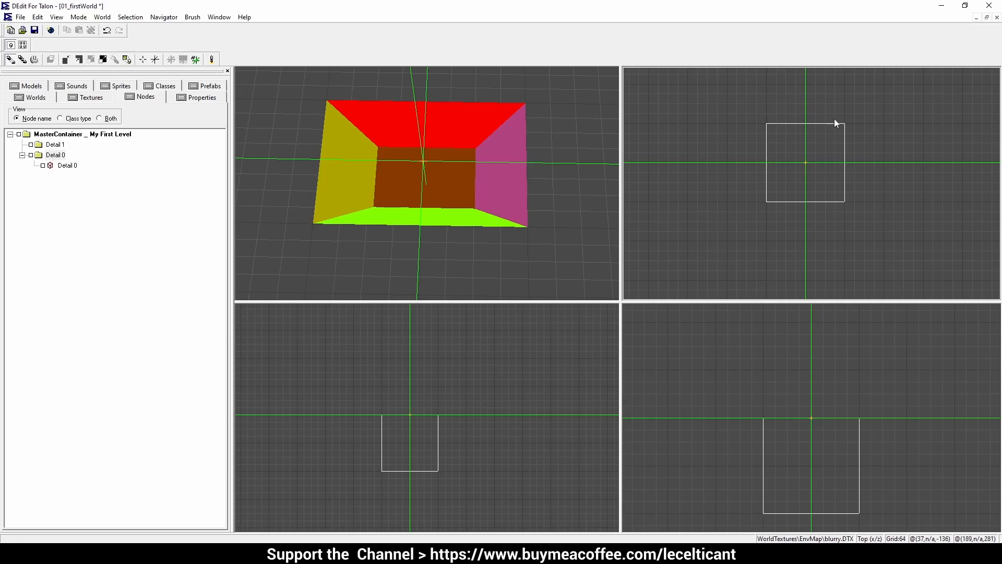
mouse_move(435, 102)
middle_down()
mouse_move(437, 89)
mouse_move(438, 102)
middle_up()
mouse_move(339, 203)
middle_down()
mouse_move(340, 235)
mouse_move(339, 219)
middle_up()
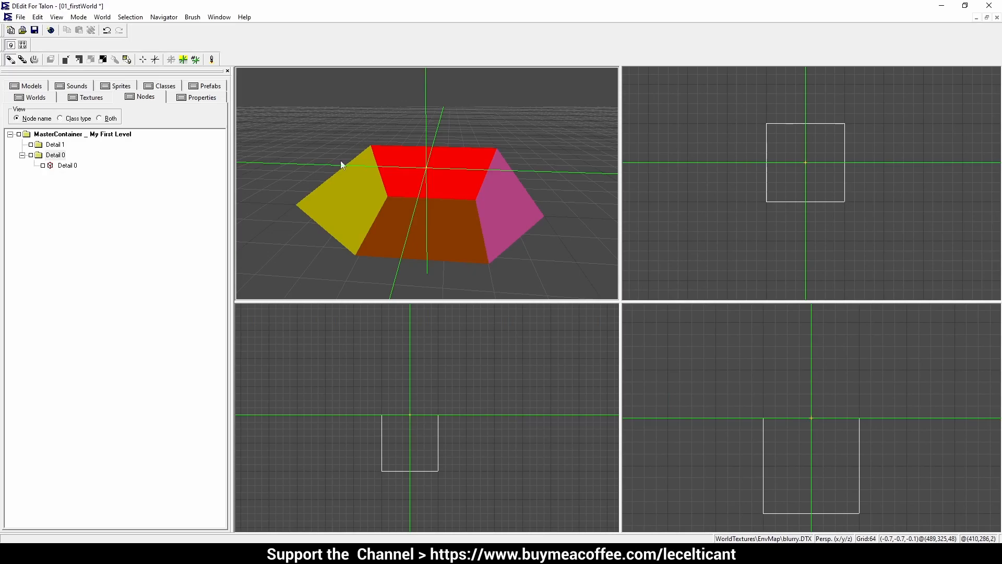
middle_drag(522, 154, 428, 183)
Step: Select the whole box brush and split it into separate brushes, one per face
click(435, 212)
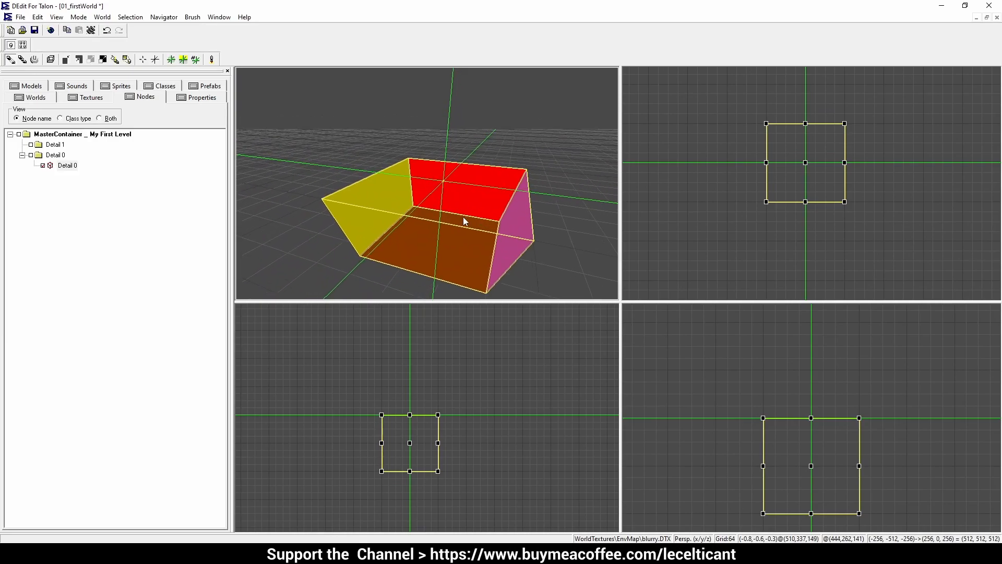
key(ctrl+j)
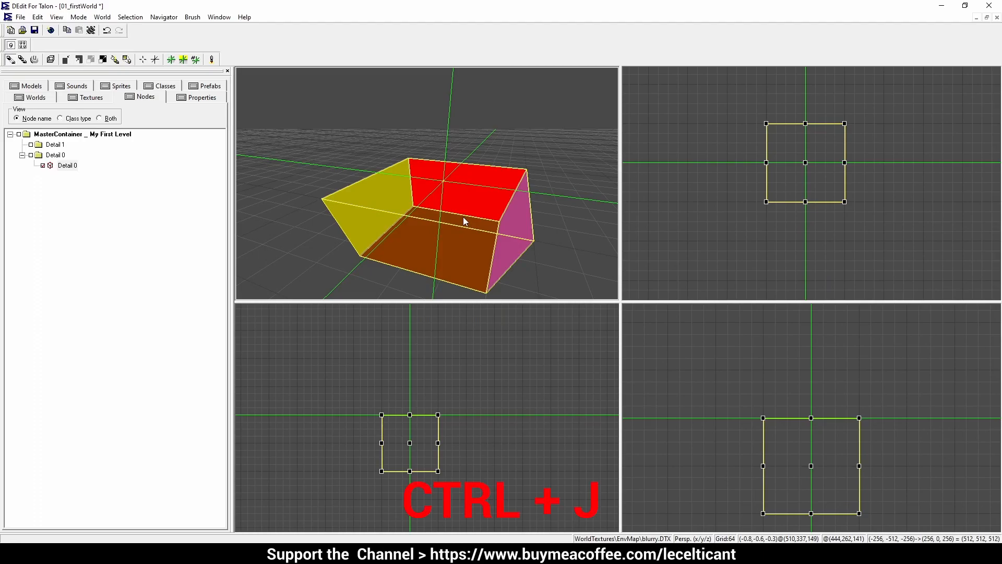
key(ctrl+j)
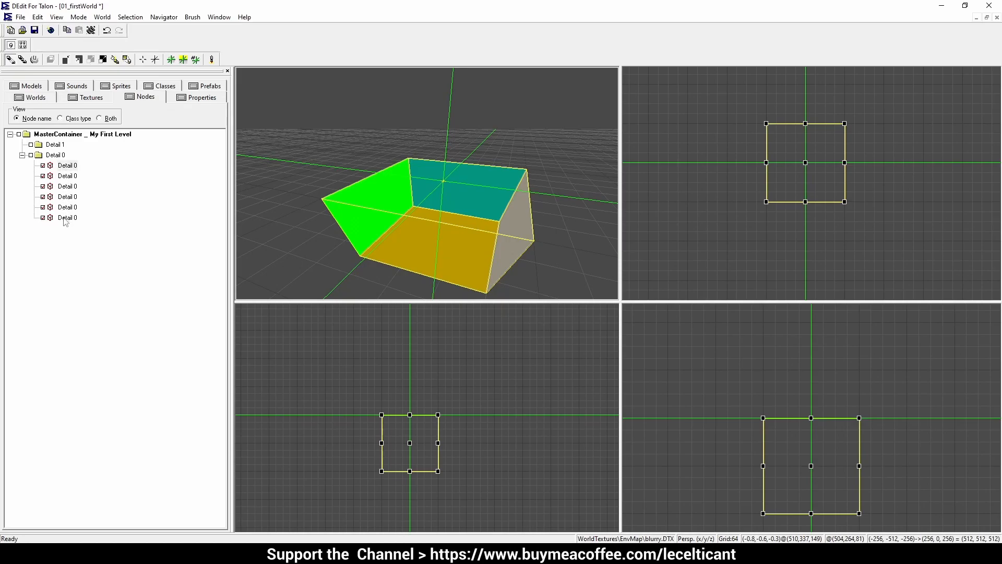
Step: Select the box's floor and wall faces individually and compare each with its own node in the Detail 0 container
click(412, 235)
click(67, 218)
click(381, 224)
click(462, 193)
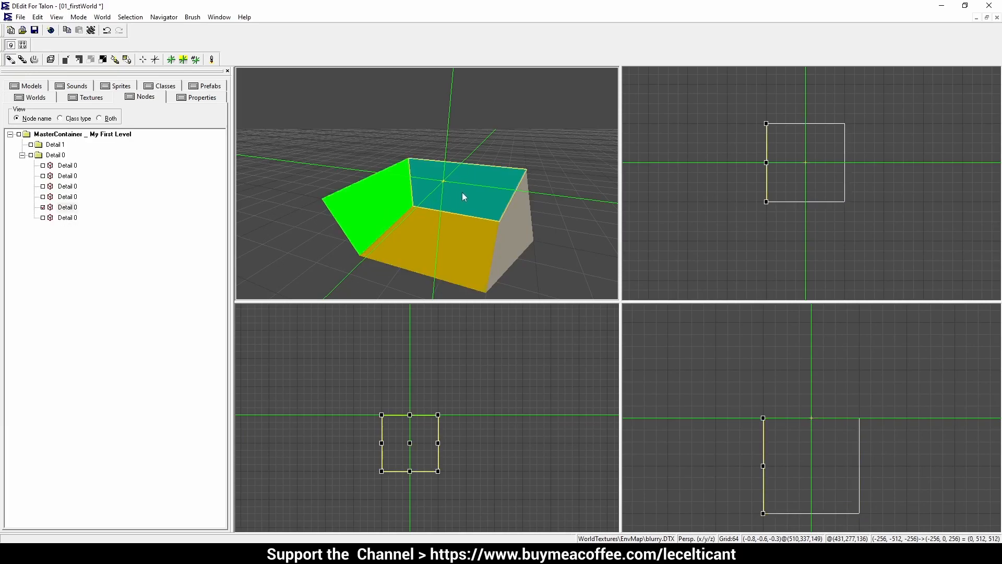
click(506, 234)
mouse_move(506, 234)
middle_down()
mouse_move(435, 180)
mouse_move(435, 135)
mouse_move(425, 178)
mouse_move(272, 230)
mouse_move(403, 126)
mouse_move(469, 130)
mouse_move(449, 208)
mouse_move(501, 204)
mouse_move(470, 230)
mouse_move(438, 156)
mouse_move(438, 188)
mouse_move(460, 178)
mouse_move(449, 115)
mouse_move(457, 177)
mouse_move(441, 180)
middle_up()
click(424, 176)
click(403, 126)
key(Escape)
middle_drag(313, 196, 313, 192)
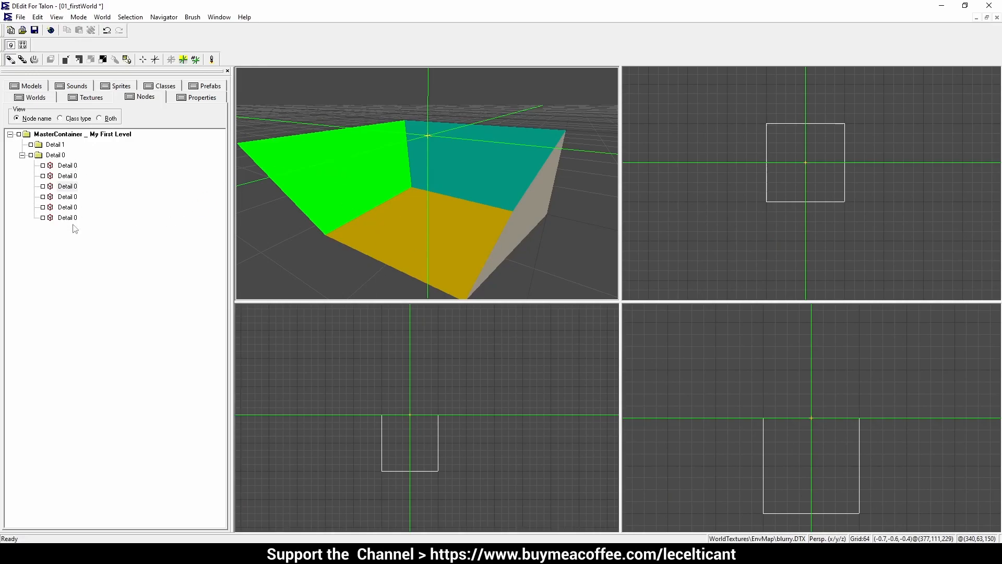
click(547, 163)
middle_drag(534, 193, 435, 195)
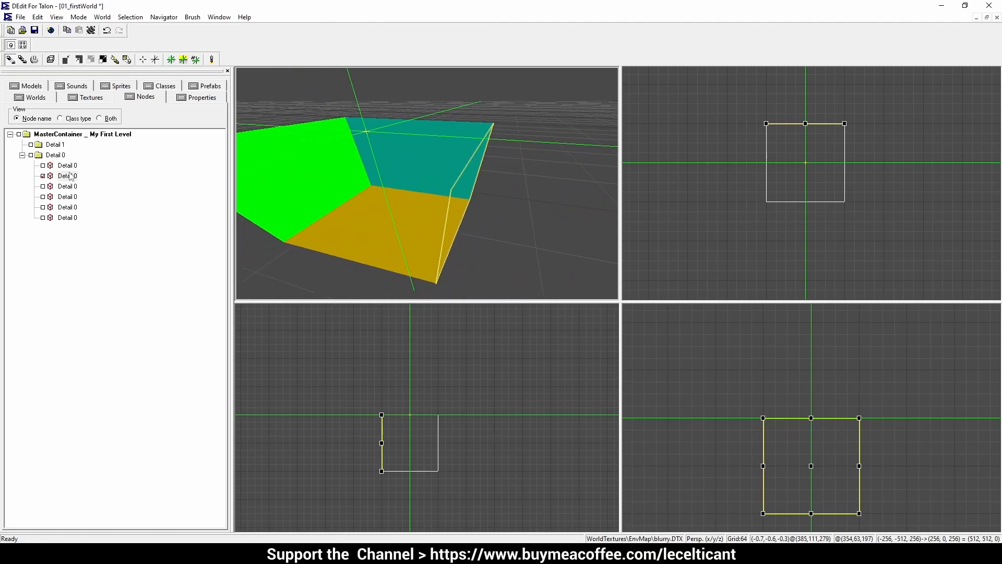
Step: Select all six face brushes in the Detail 0 container and set their NoSnap property to True
click(31, 155)
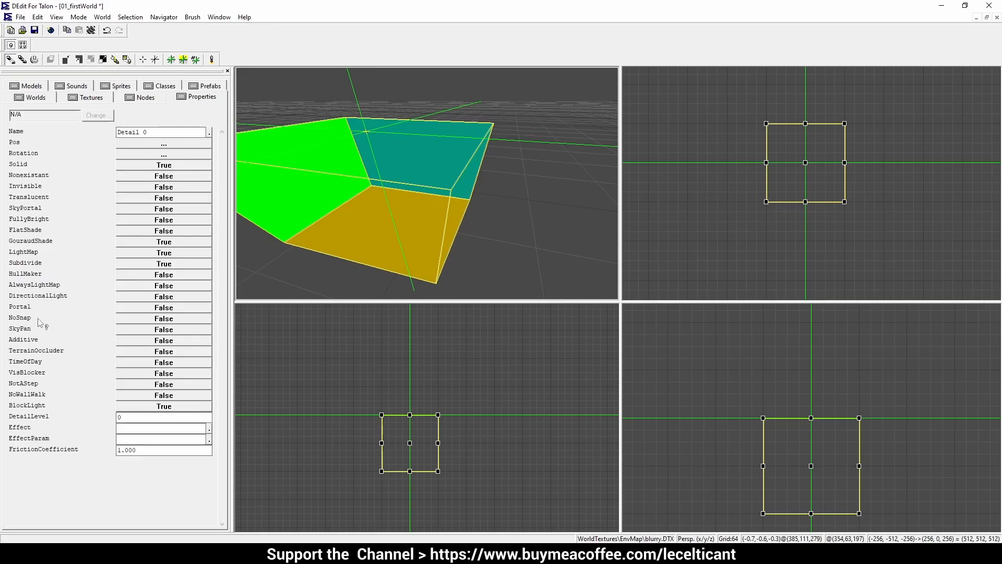
click(177, 319)
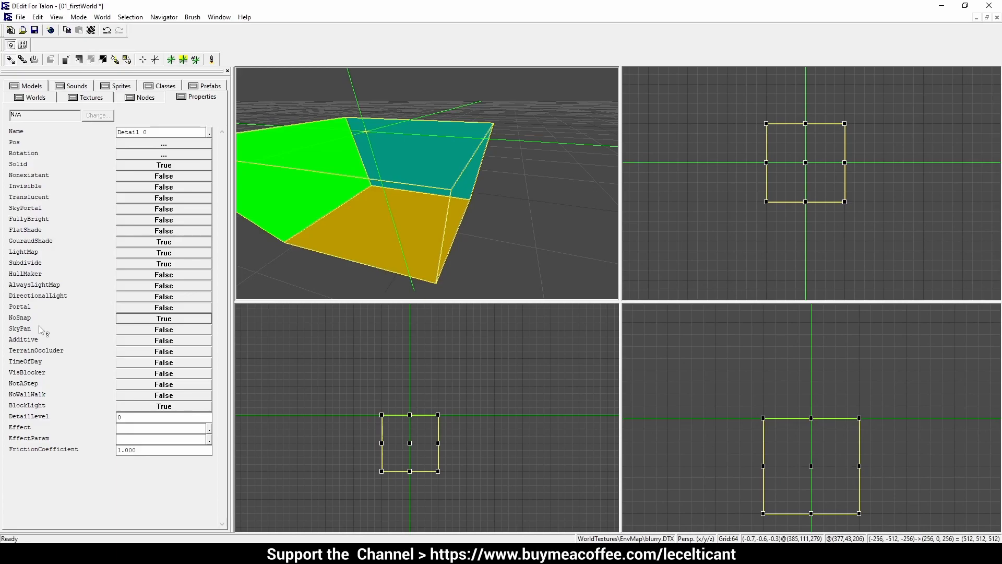
key(v)
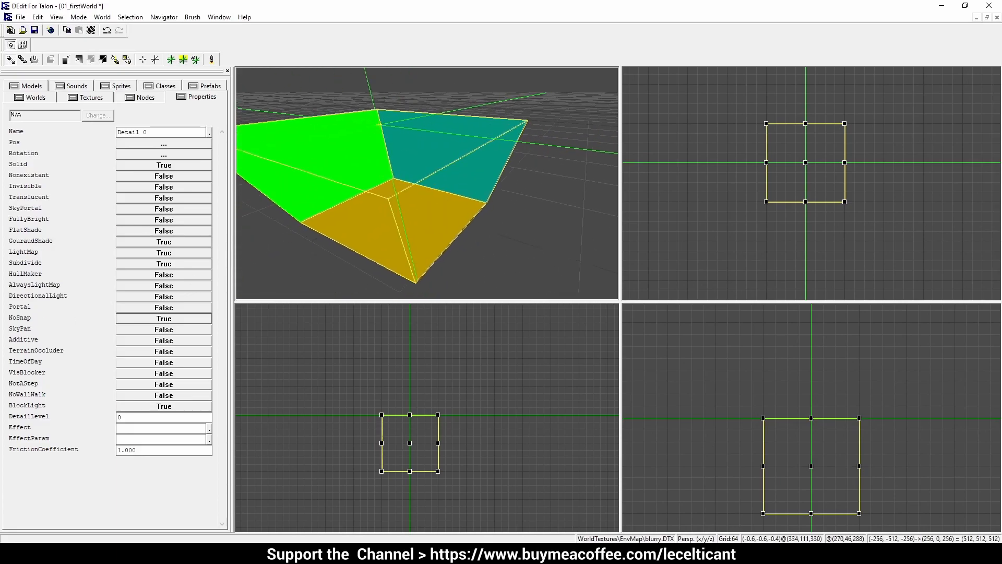
Step: Clear the brush selection and examine the room from outside and inside alongside its list of Detail 0 nodes
key(v)
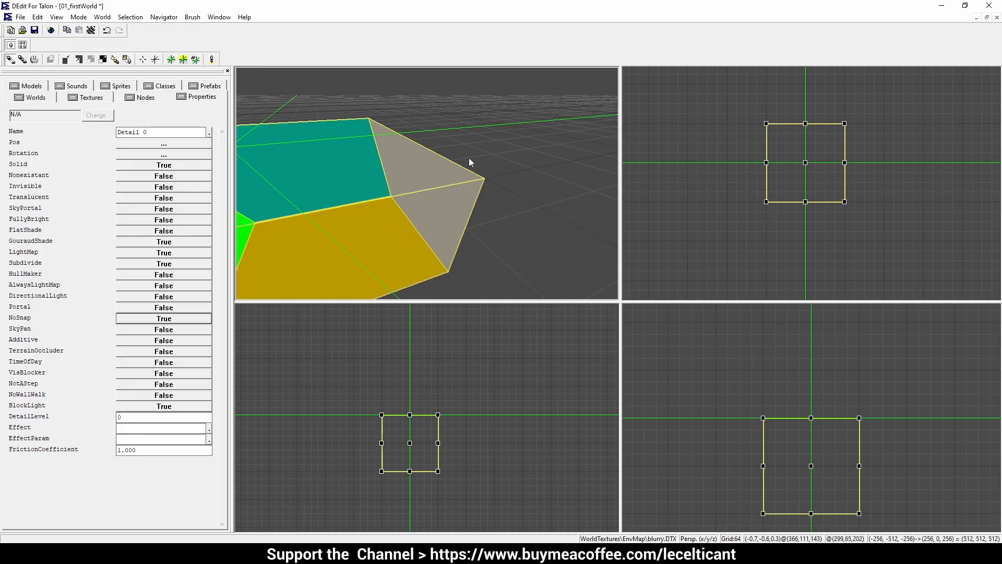
click(469, 191)
middle_drag(469, 191, 441, 224)
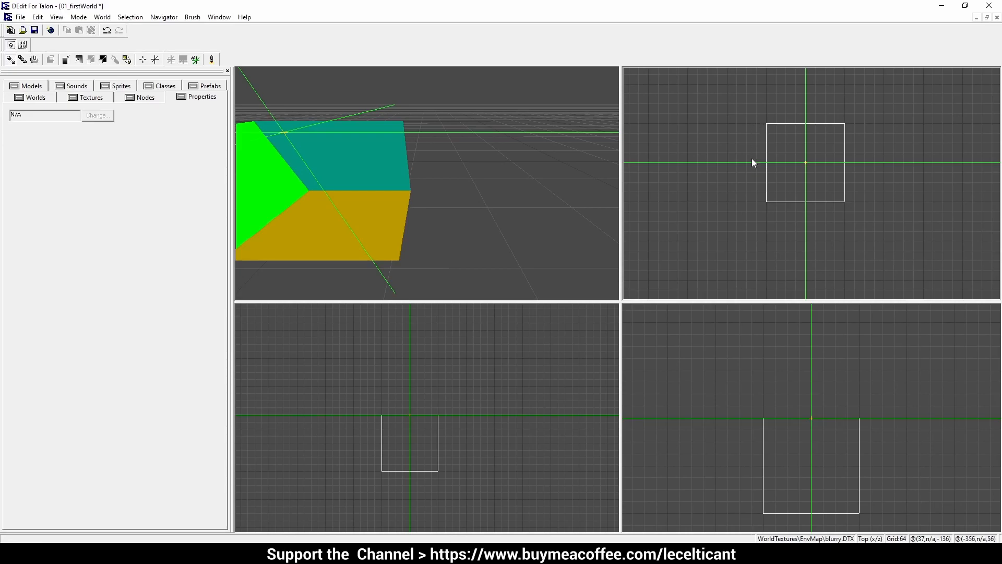
mouse_move(432, 199)
middle_down()
mouse_move(501, 204)
mouse_move(421, 184)
middle_up()
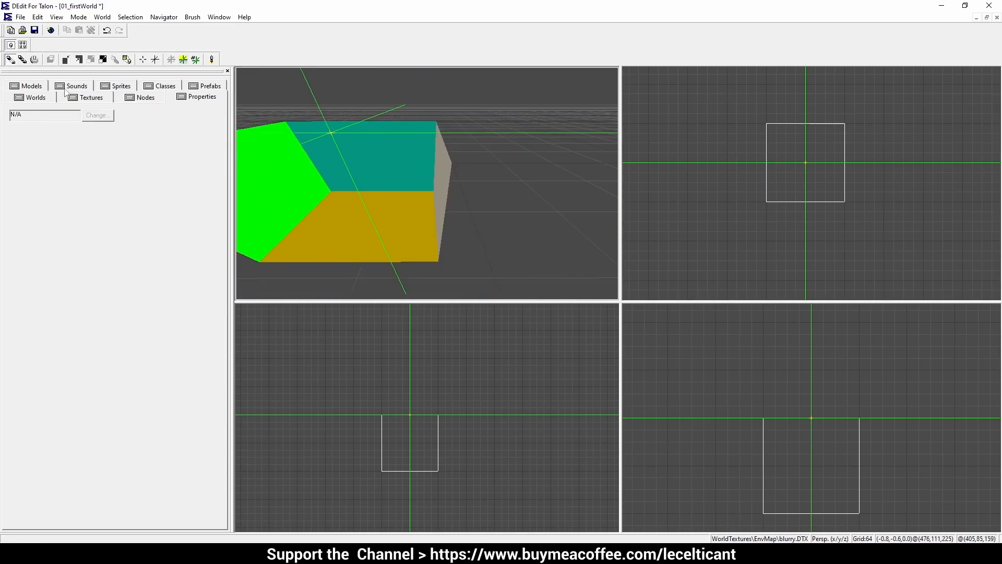
click(142, 98)
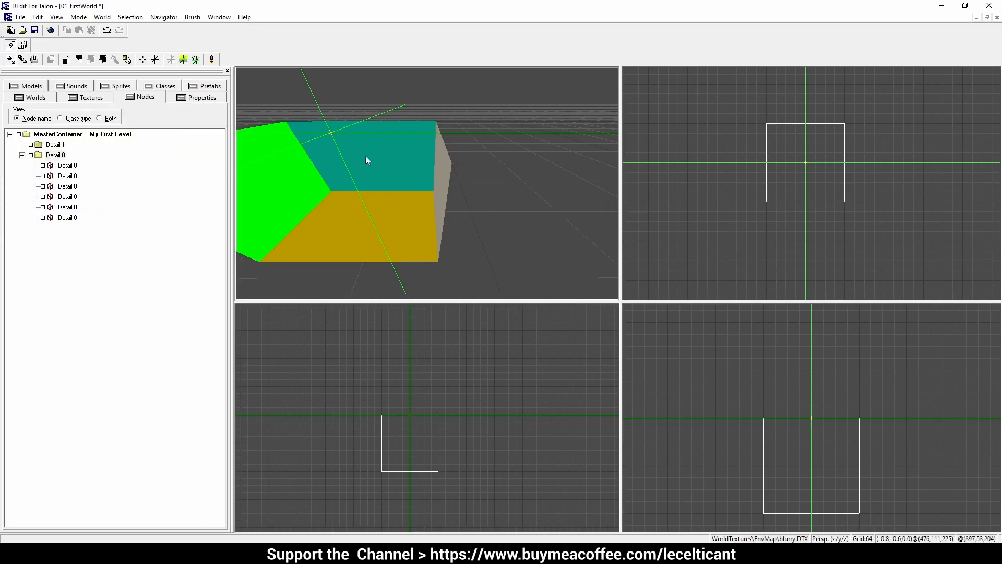
middle_drag(386, 183, 481, 161)
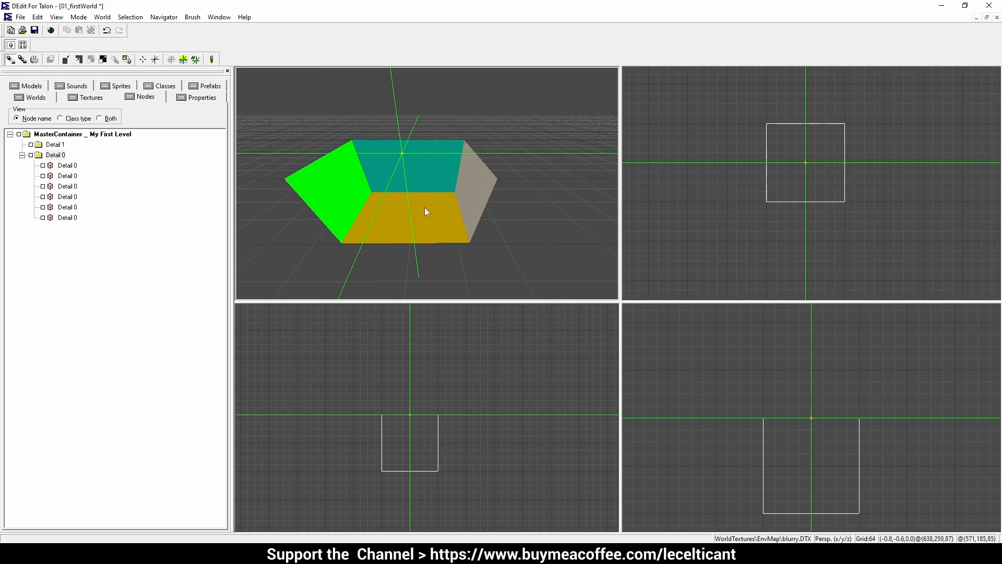
middle_drag(424, 207, 418, 215)
drag(418, 215, 448, 207)
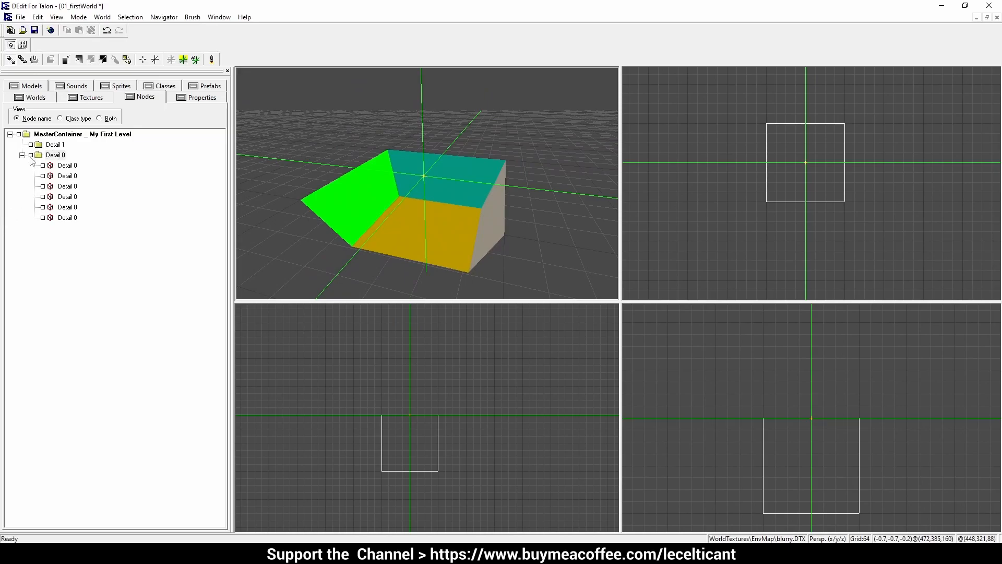
drag(397, 234, 372, 215)
key(Down)
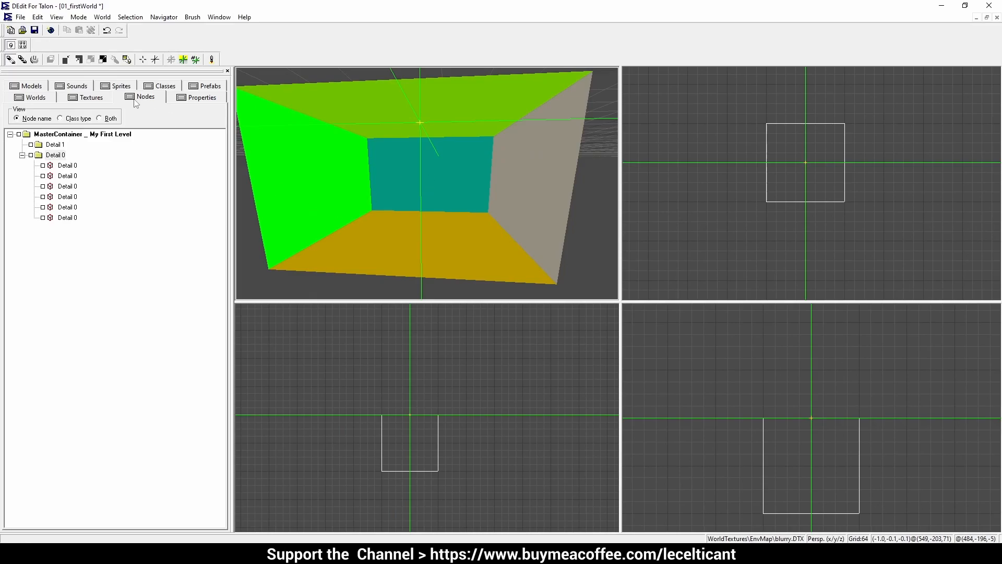
Step: Browse the Floor_Ceiling folder under WorldTextures, preview several textures and choose diamflat
click(87, 98)
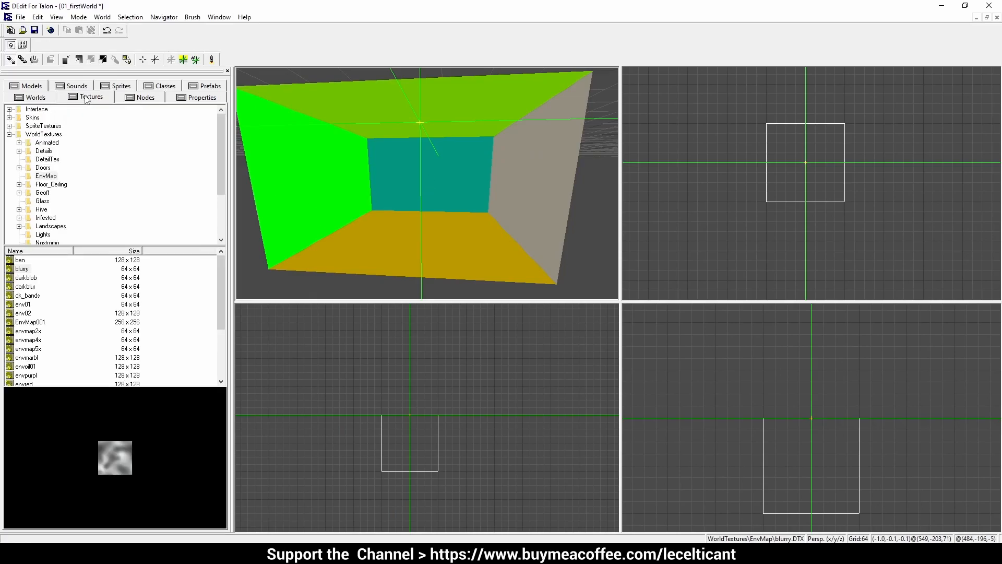
click(9, 134)
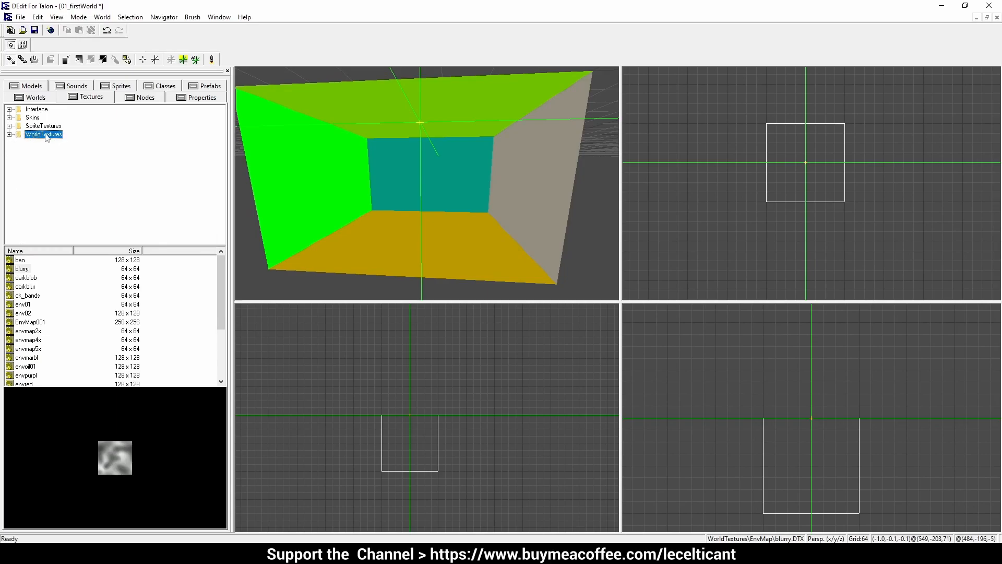
click(9, 134)
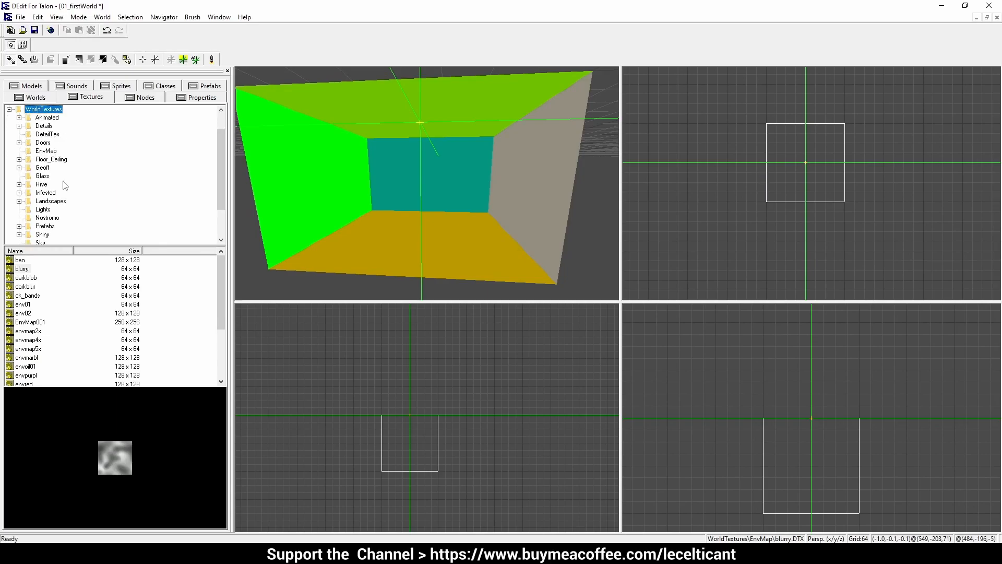
click(49, 159)
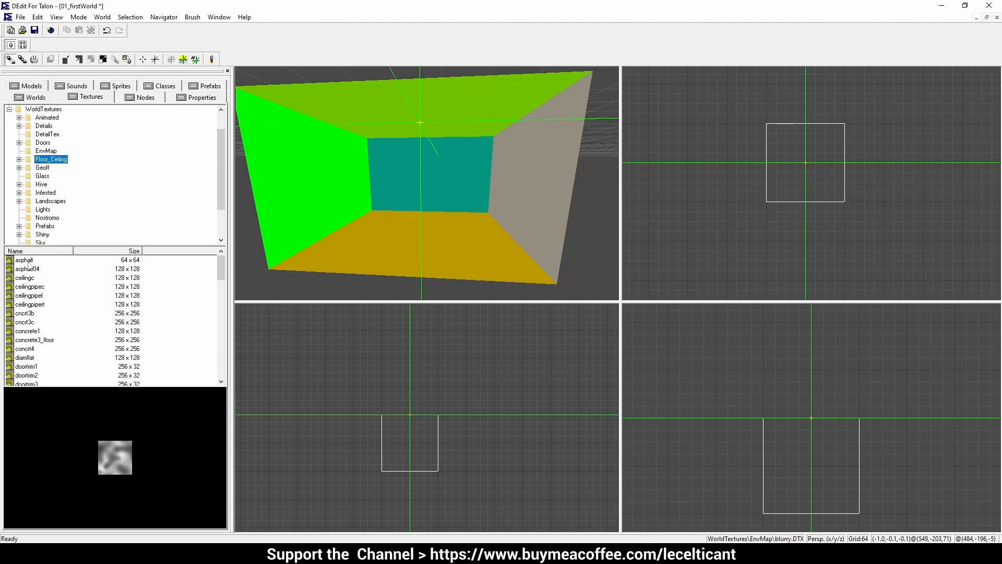
click(24, 322)
click(24, 348)
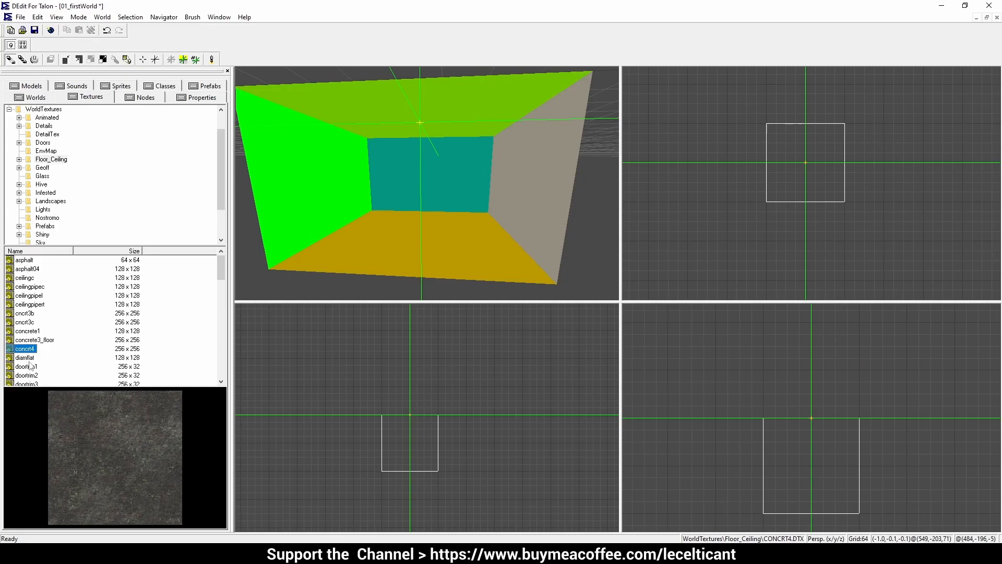
click(25, 358)
click(26, 365)
click(27, 357)
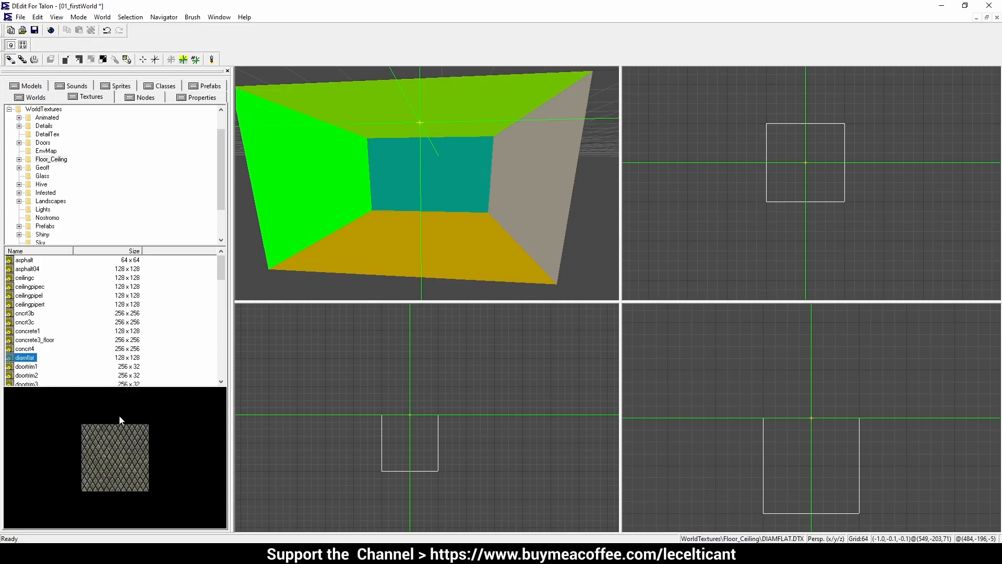
Step: Select the room's floor brush and apply the diamflat texture to it
click(414, 225)
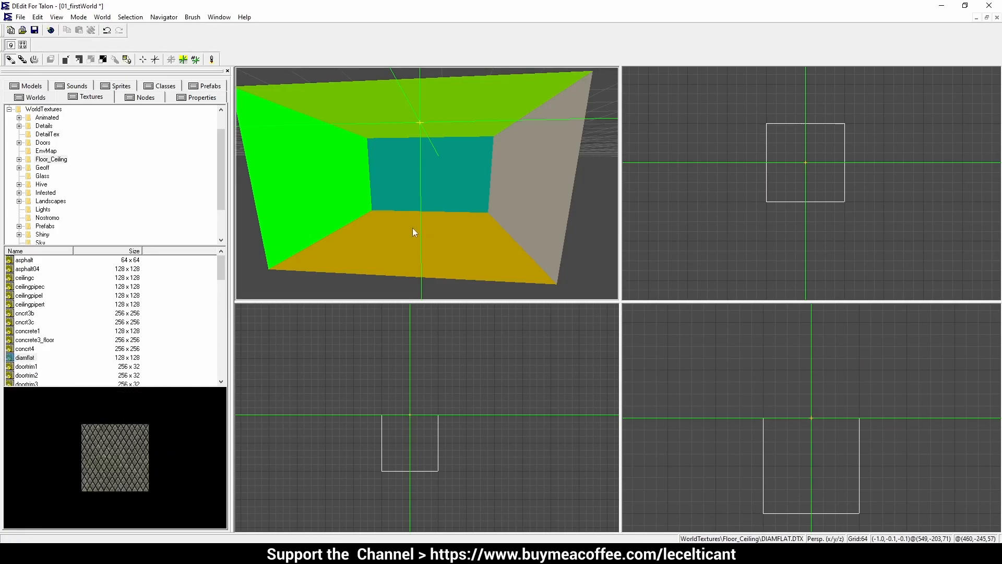
click(405, 234)
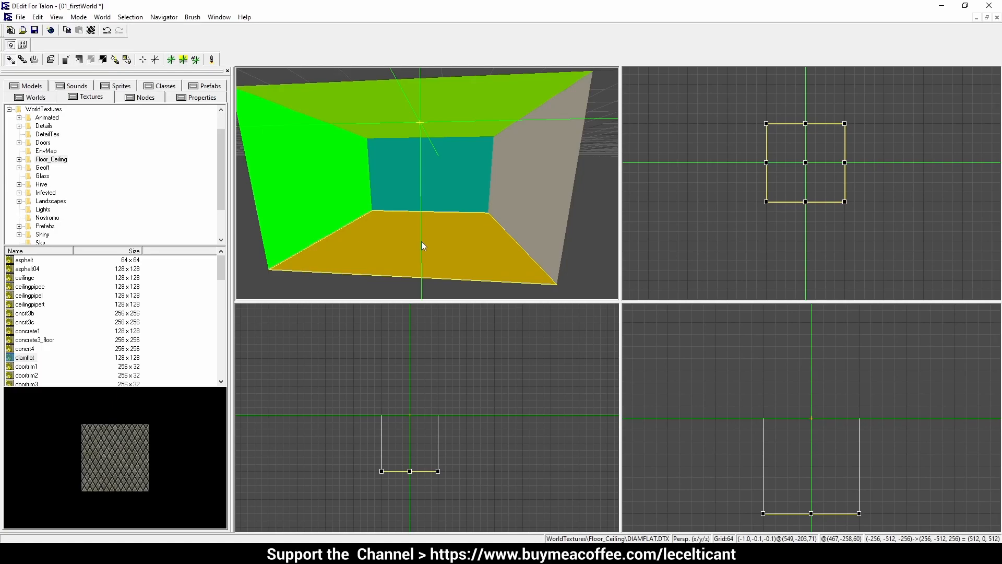
click(18, 360)
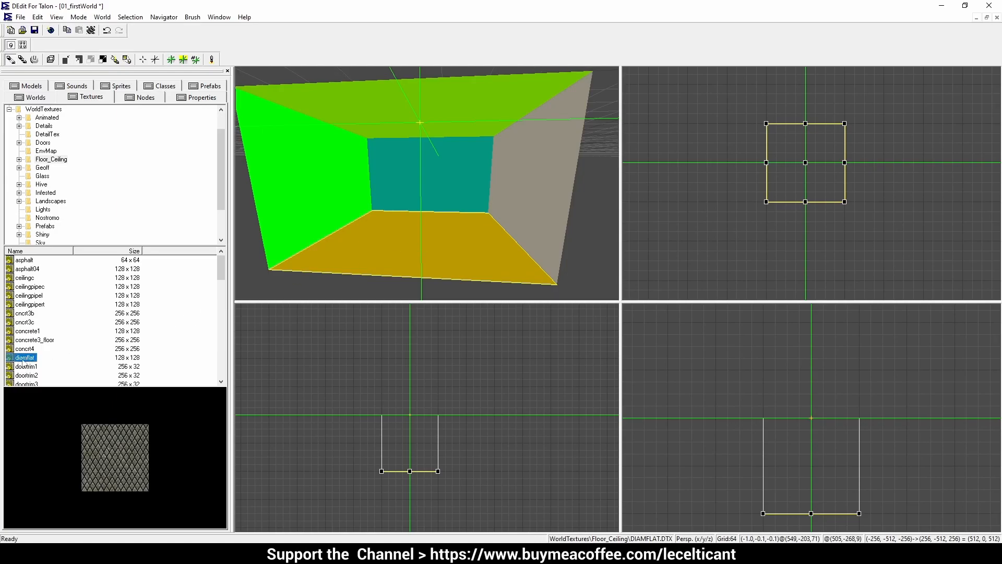
click(412, 233)
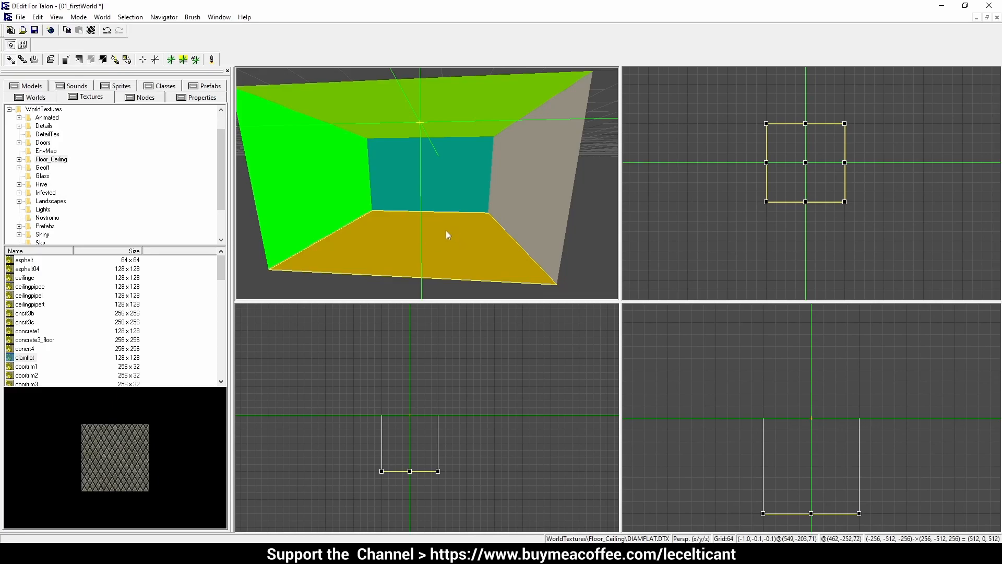
Step: Set the perspective view's Direct3D options to Use Hardware Acceleration
key(v)
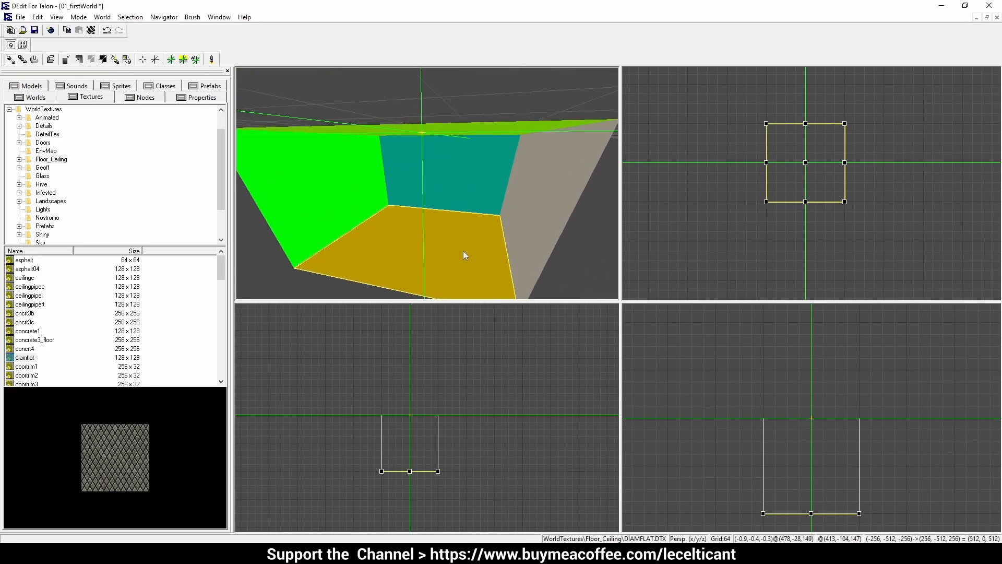
right_click(411, 241)
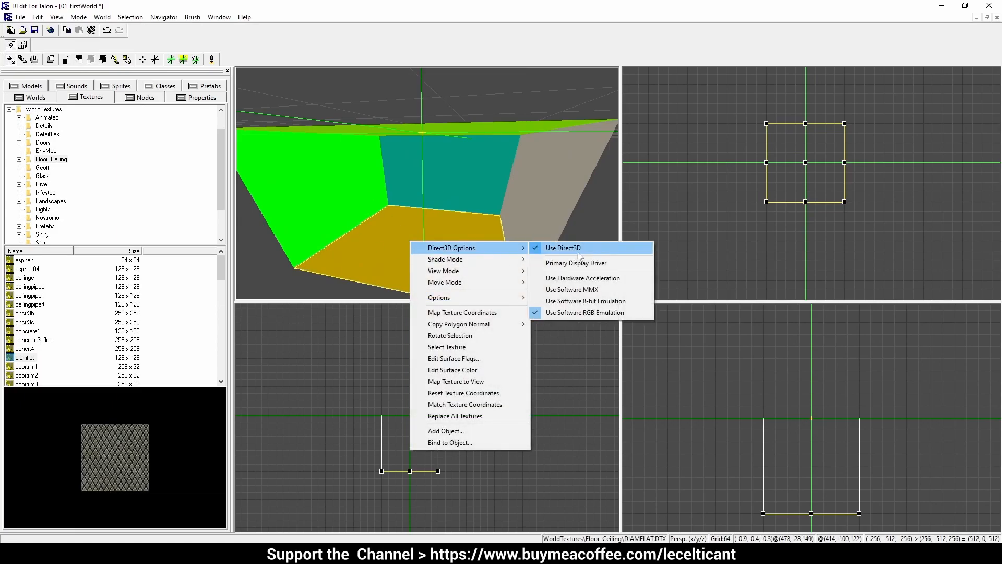
click(587, 278)
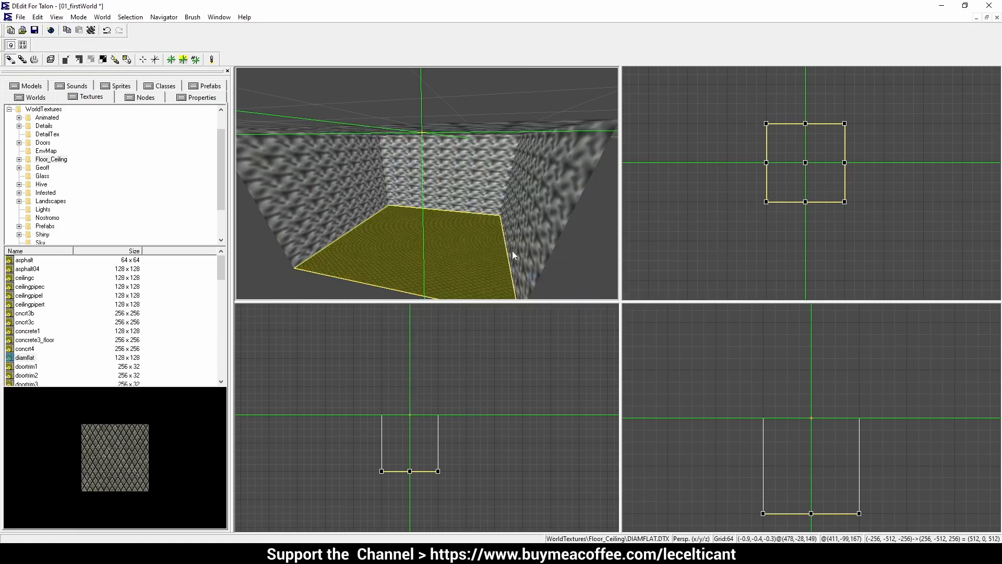
Step: Clear the selection, try Use Software MMX in the perspective view, and return it to Use Hardware Acceleration
click(412, 234)
right_click(413, 238)
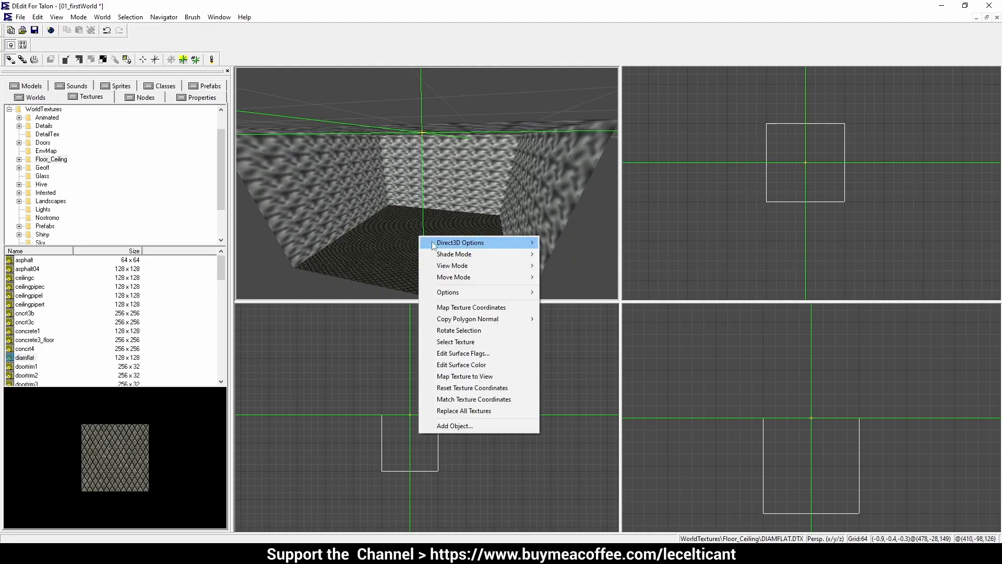
mouse_move(503, 245)
click(578, 284)
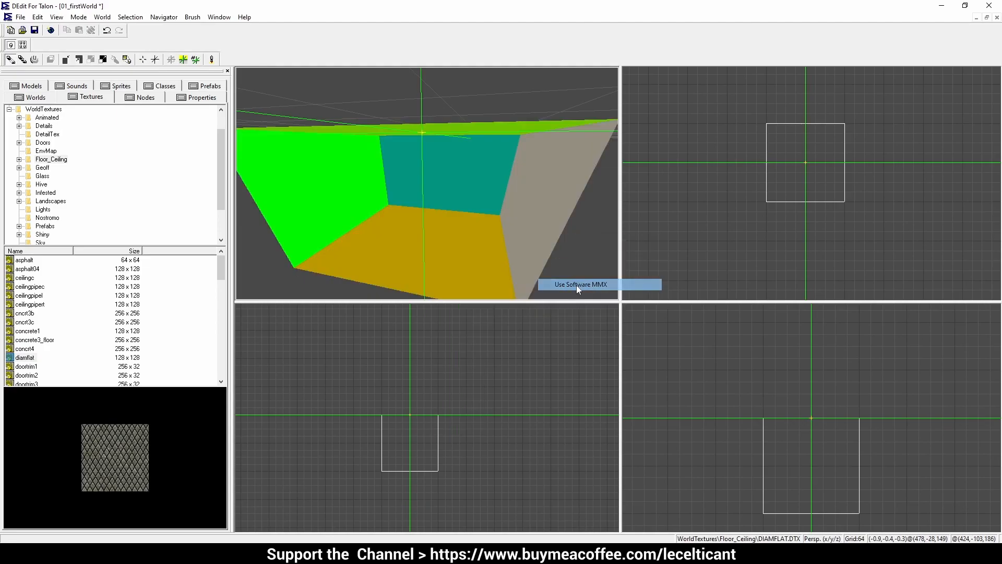
right_click(415, 241)
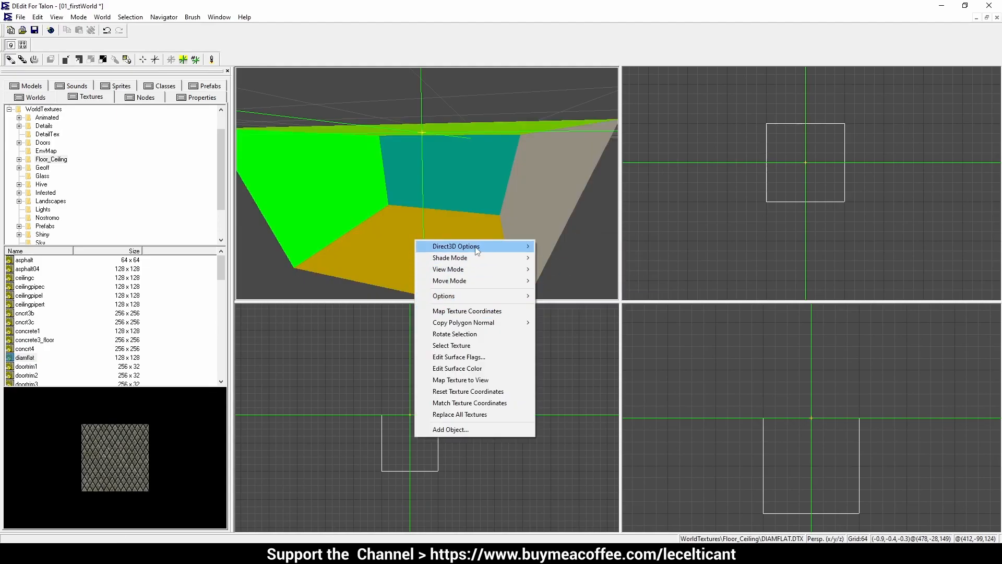
mouse_move(460, 247)
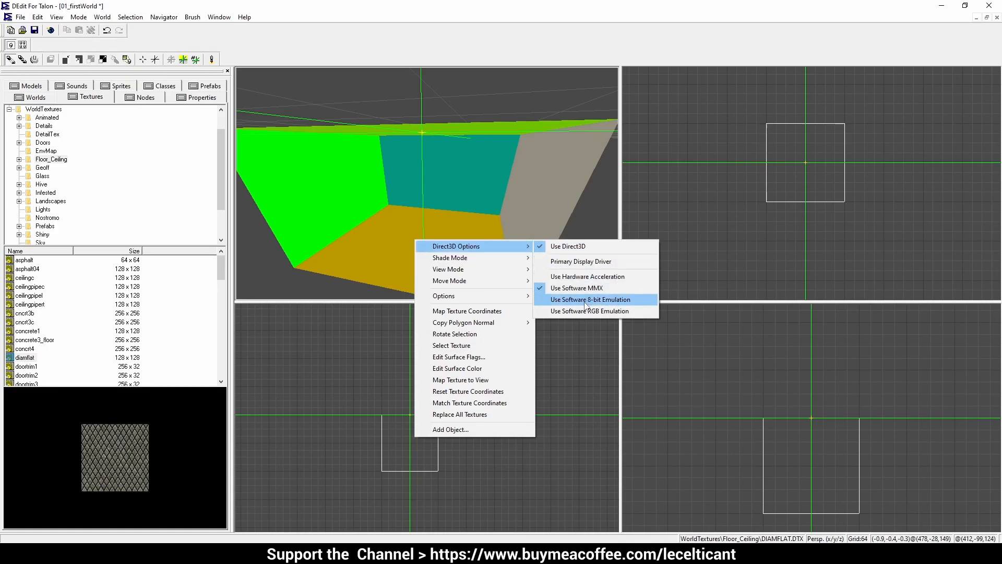
click(587, 276)
right_click(421, 224)
mouse_move(470, 229)
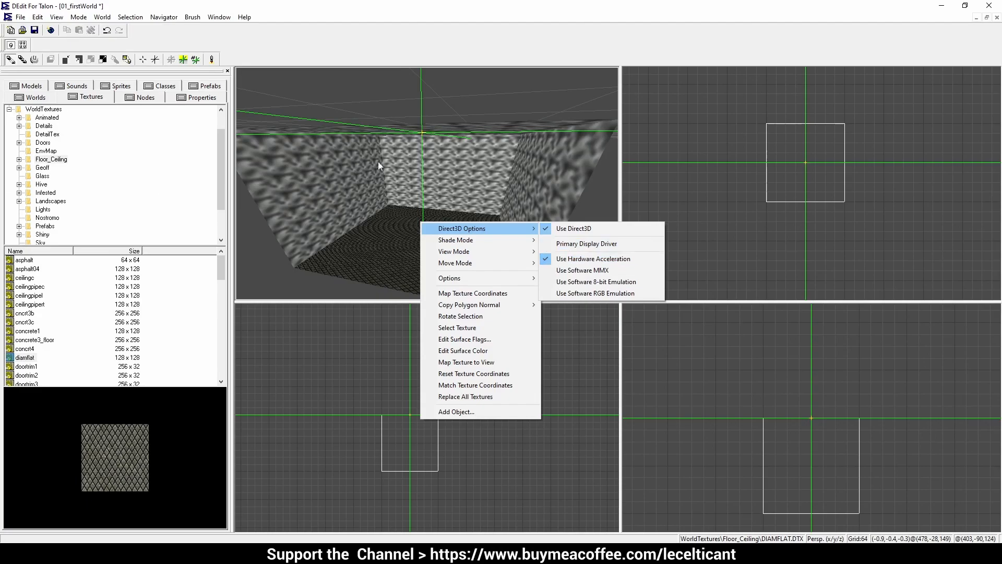
Step: Move the perspective camera into the room and select the floor brush
click(443, 208)
key(v)
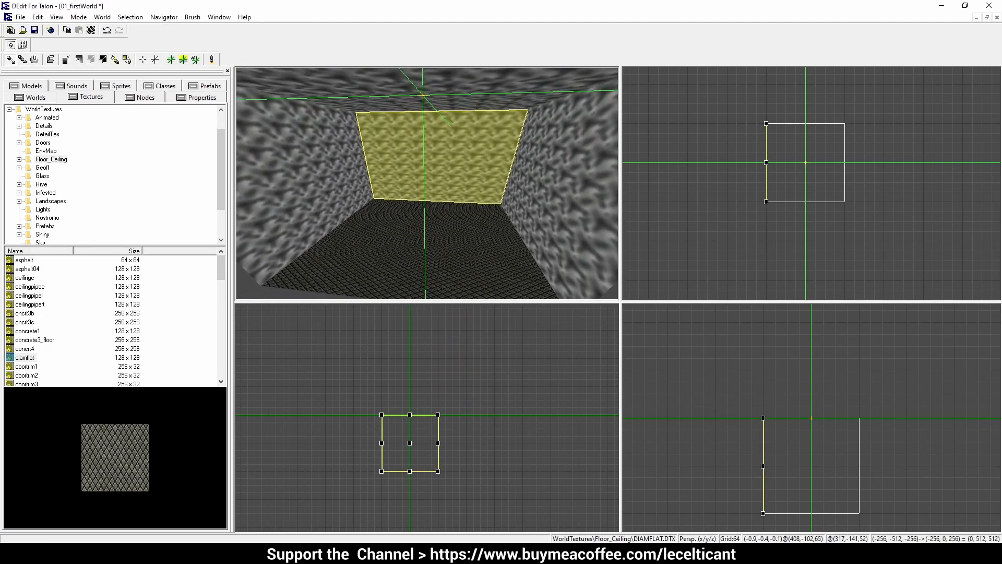
click(452, 219)
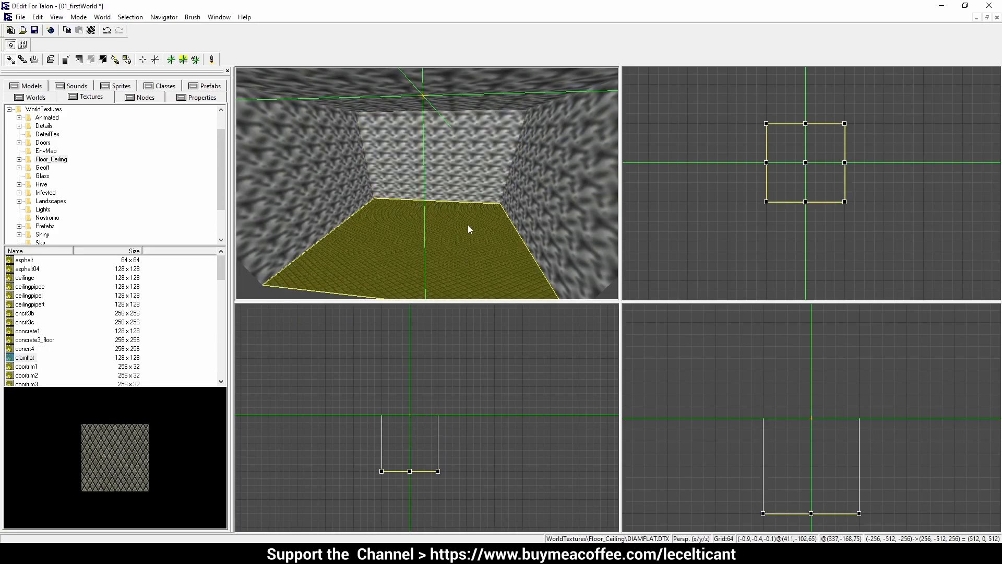
Step: Change the default Direct3D renderer mode from Software RGB Emulation in the DEdit options
click(38, 17)
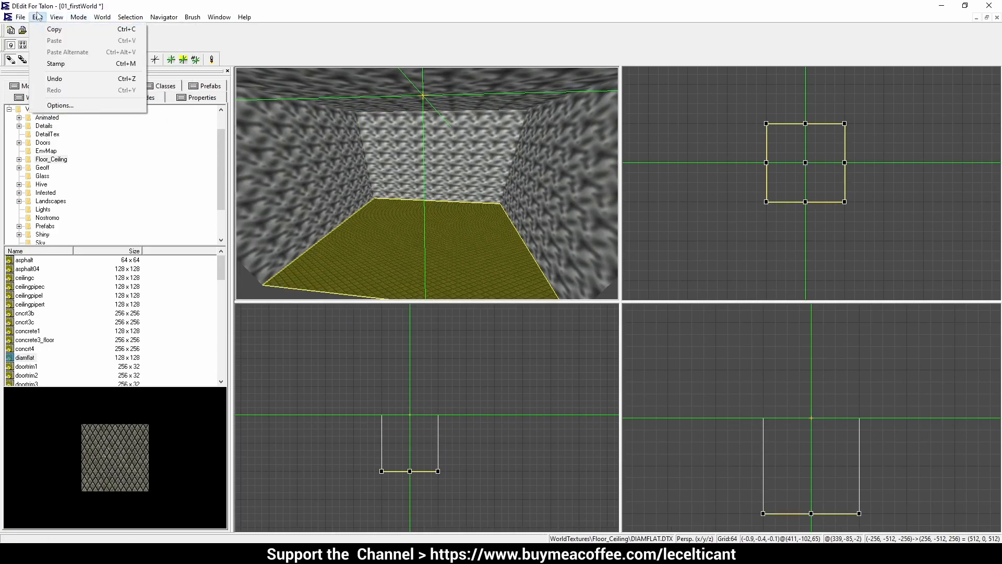
mouse_move(20, 17)
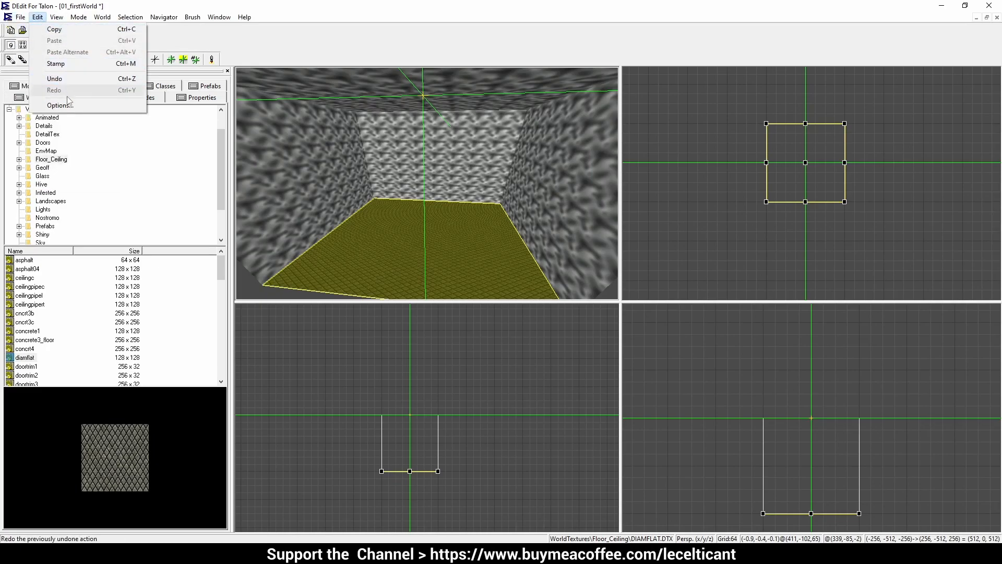
click(63, 105)
click(436, 214)
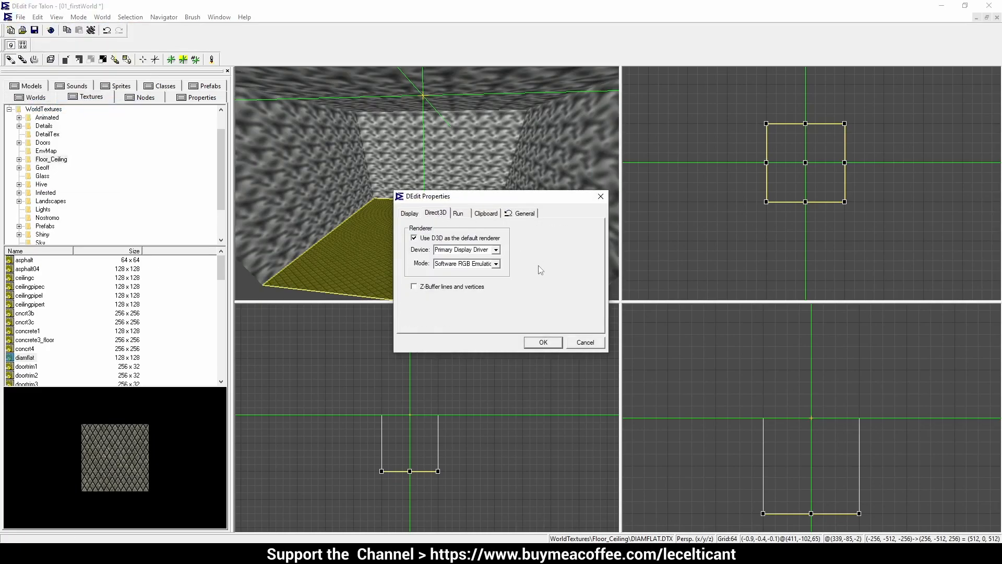
click(496, 264)
click(480, 274)
click(496, 264)
click(470, 274)
click(543, 342)
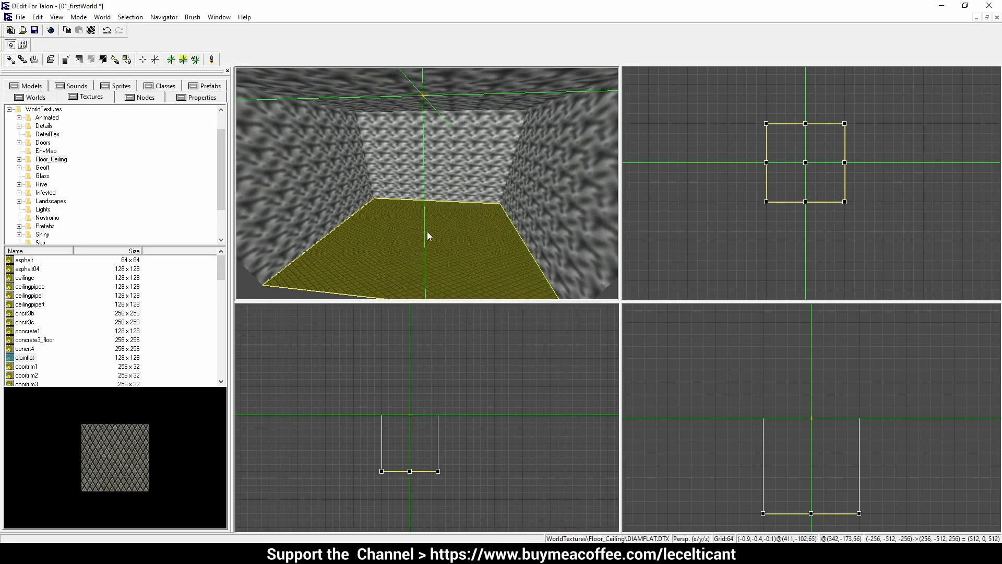
Step: Switch the perspective view's shade mode to Flat Polies and back to Textured Polies for comparison
right_click(428, 235)
mouse_move(484, 251)
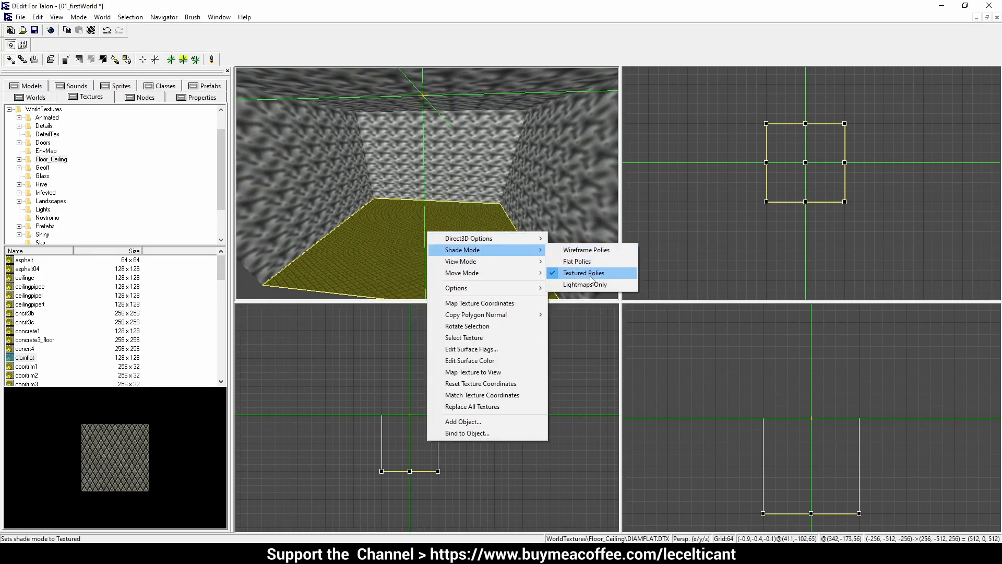
click(581, 261)
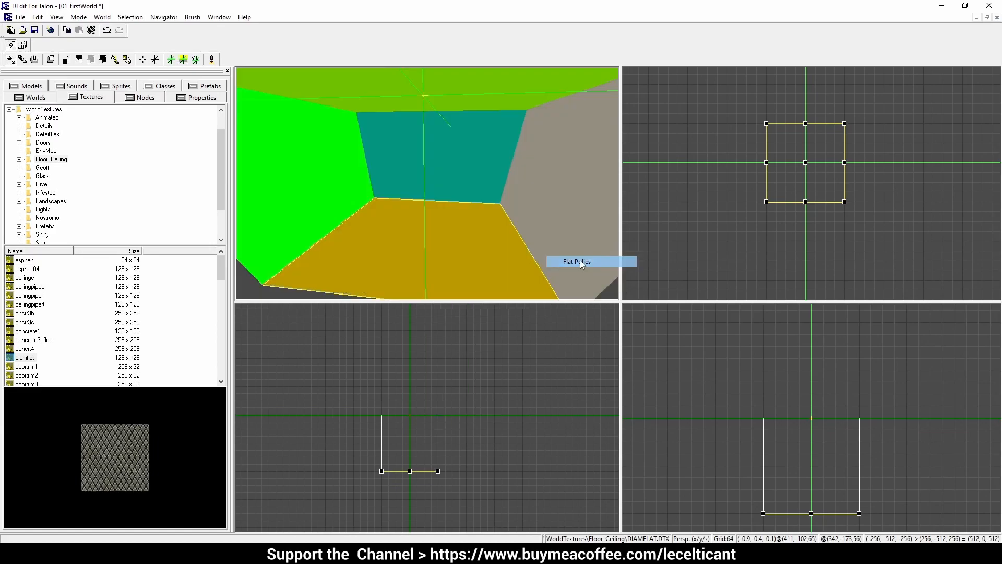
right_click(440, 205)
mouse_move(490, 224)
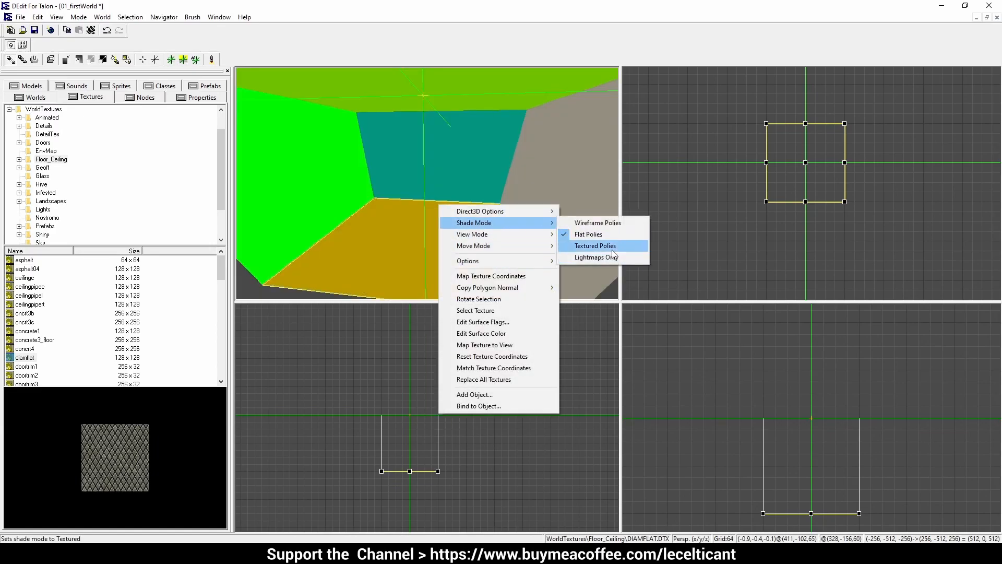
click(595, 246)
Step: Review the perspective view's display options and turn off Use Direct3D for that view
right_click(351, 226)
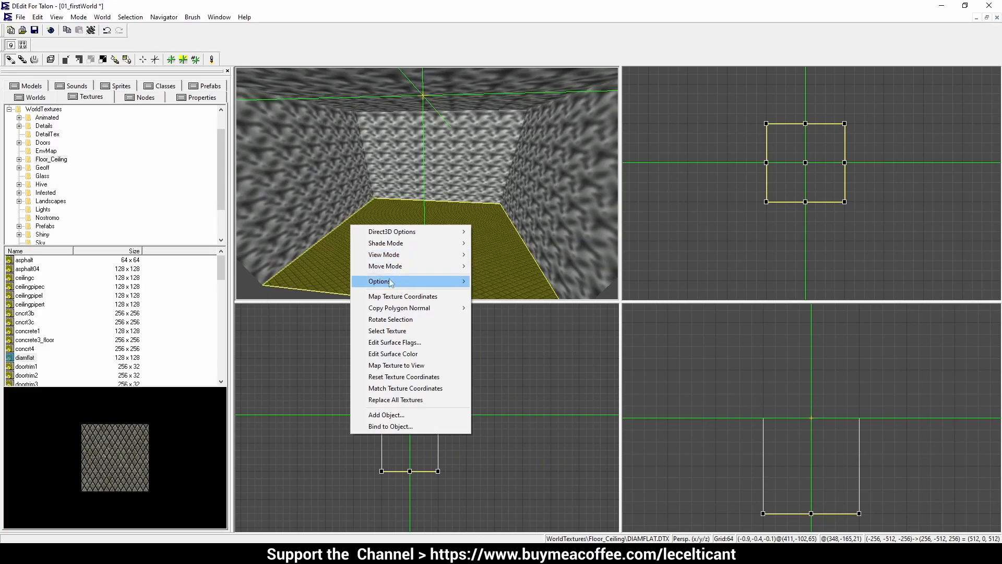
mouse_move(395, 261)
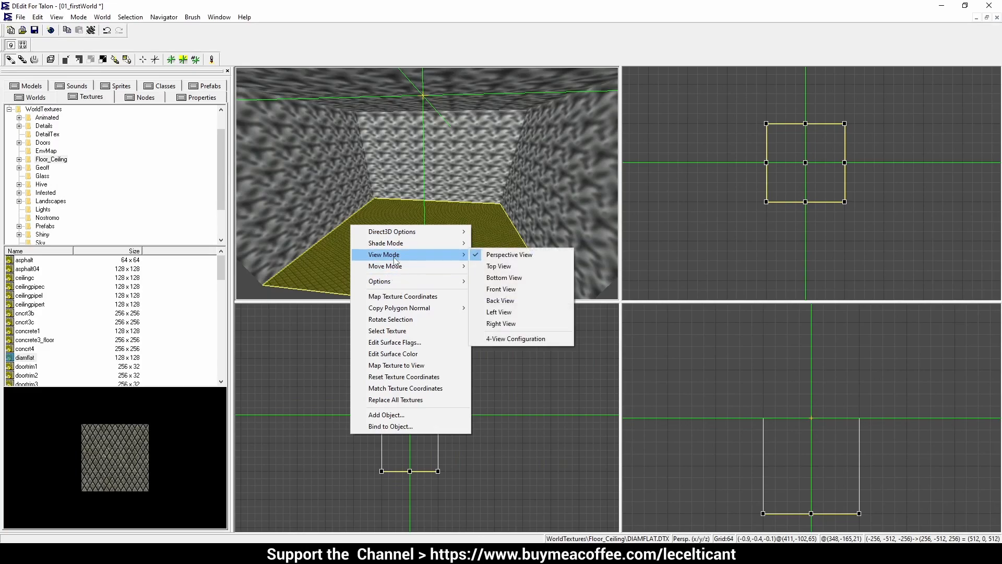
mouse_move(393, 281)
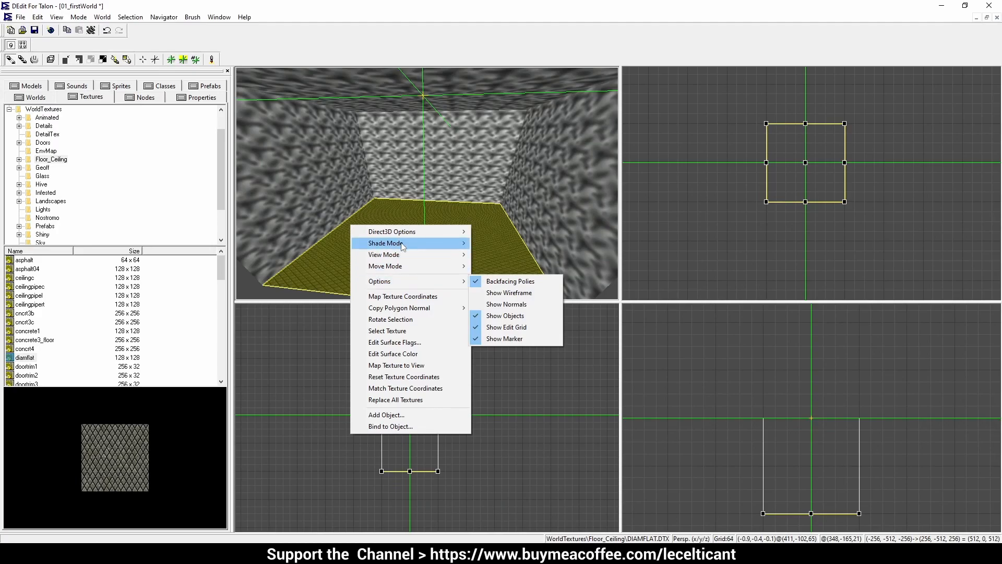
mouse_move(398, 233)
click(502, 232)
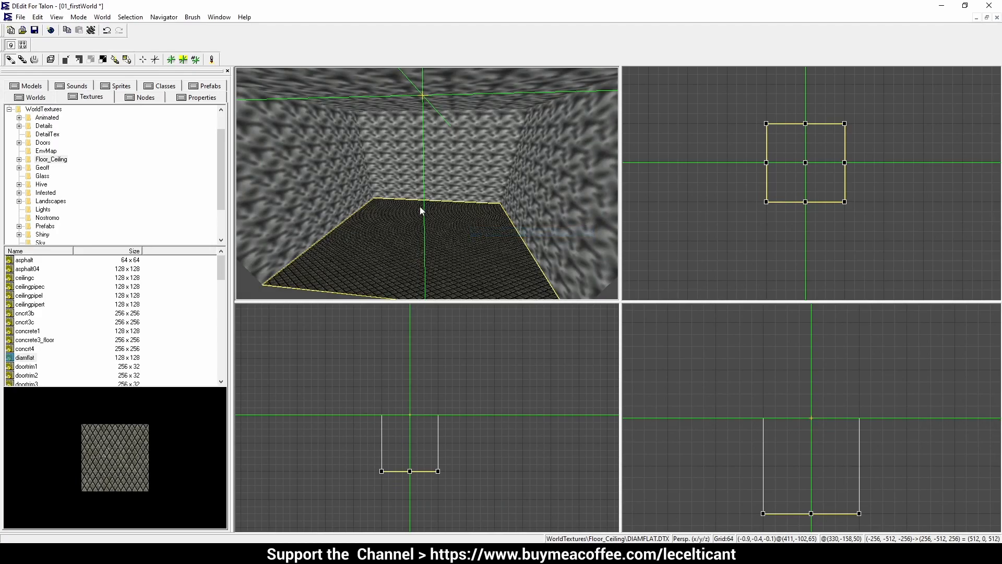
Step: Try Software MMX, Software 8-bit Emulation and Software RGB Emulation in the perspective view, and return it to Use Hardware Acceleration
right_click(420, 209)
mouse_move(470, 215)
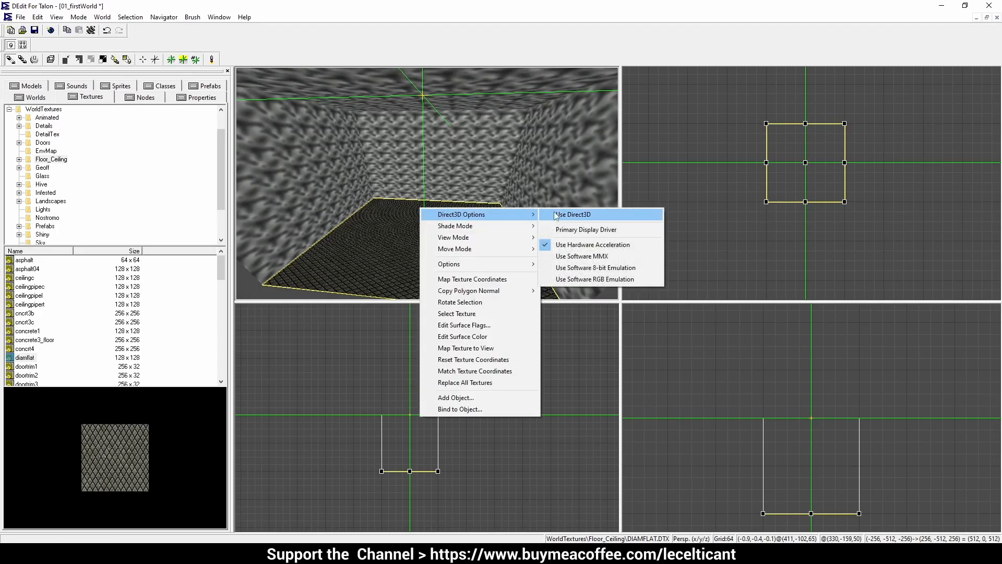
click(598, 256)
right_click(499, 228)
mouse_move(548, 238)
click(678, 292)
right_click(381, 228)
mouse_move(417, 229)
click(561, 297)
right_click(424, 251)
mouse_move(454, 255)
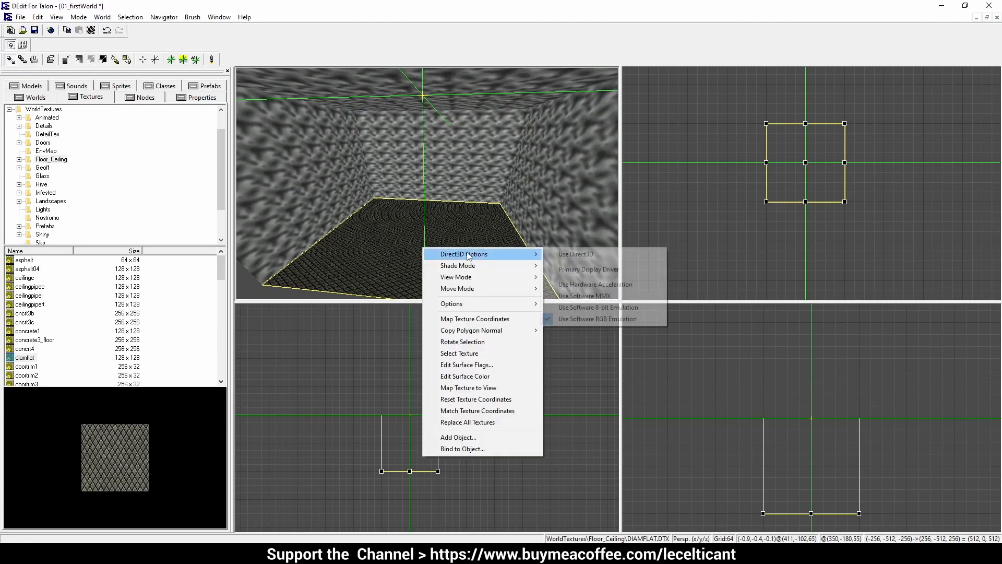
click(572, 282)
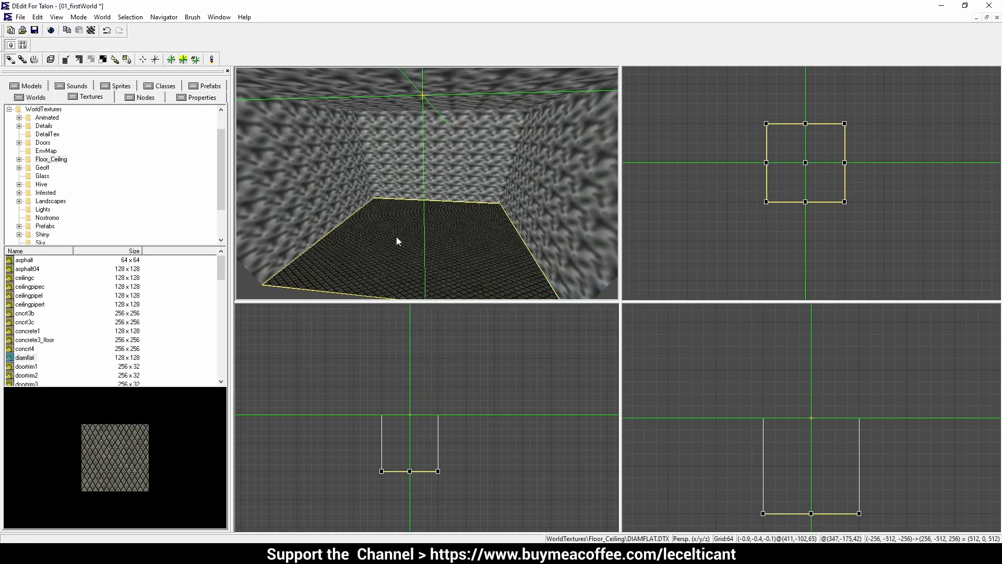
Step: Select a side wall brush in the perspective view, pick up its face texture with Select Texture in geometry mode, and return to brush mode
drag(405, 185, 426, 184)
click(424, 183)
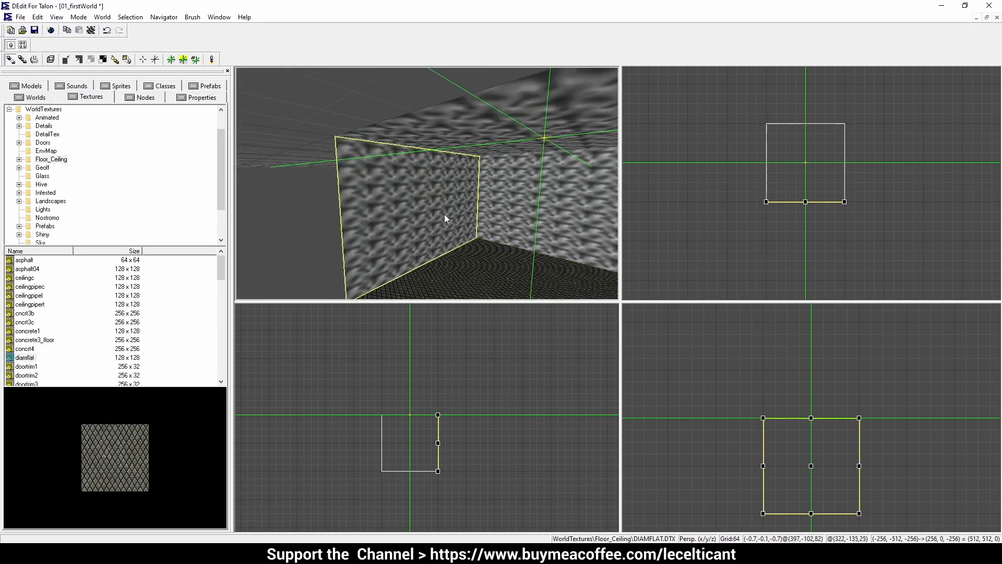
mouse_move(461, 235)
mouse_down()
mouse_move(459, 199)
mouse_move(426, 242)
mouse_move(424, 222)
mouse_move(449, 238)
mouse_up()
drag(427, 184, 428, 179)
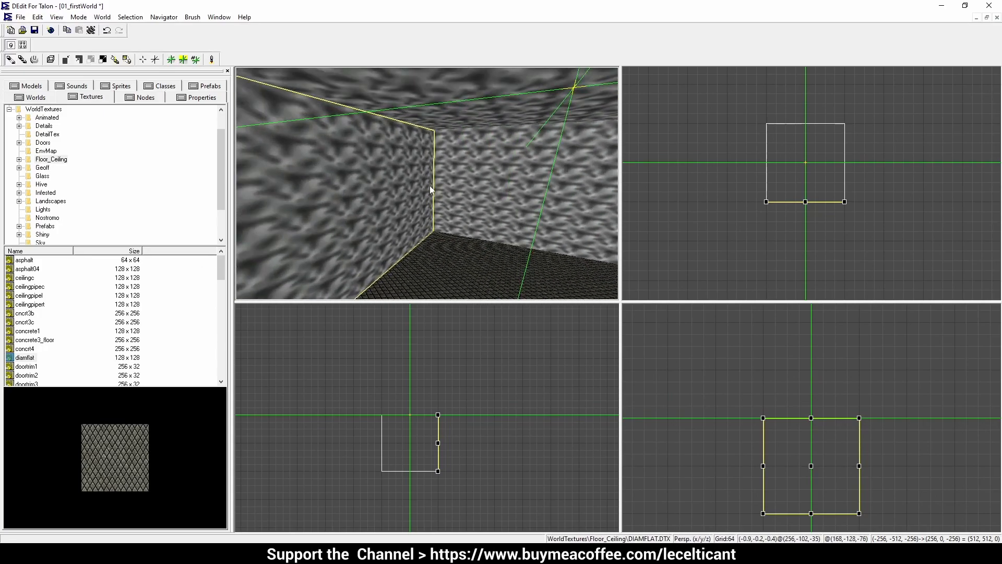
key(g)
right_click(361, 209)
click(398, 315)
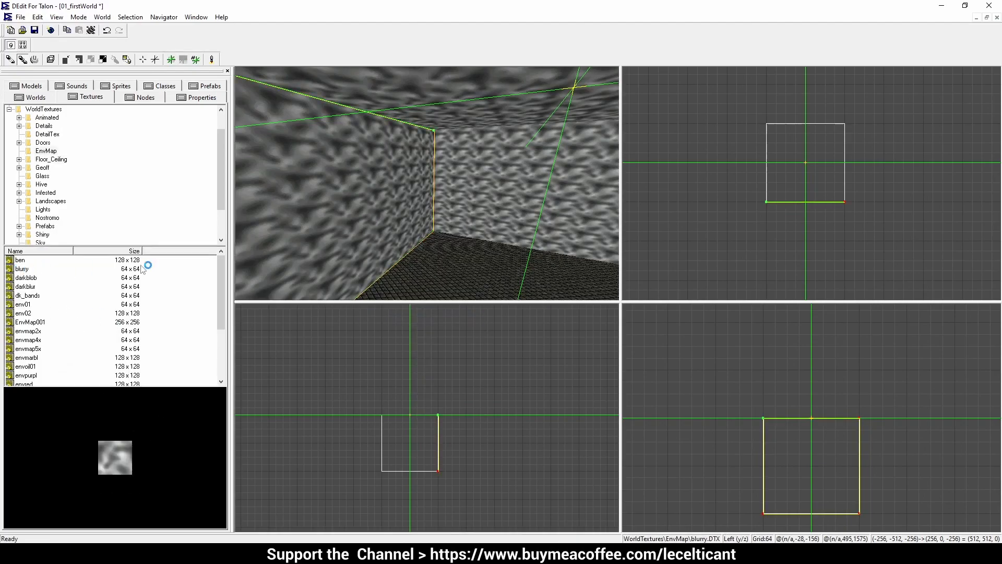
key(g)
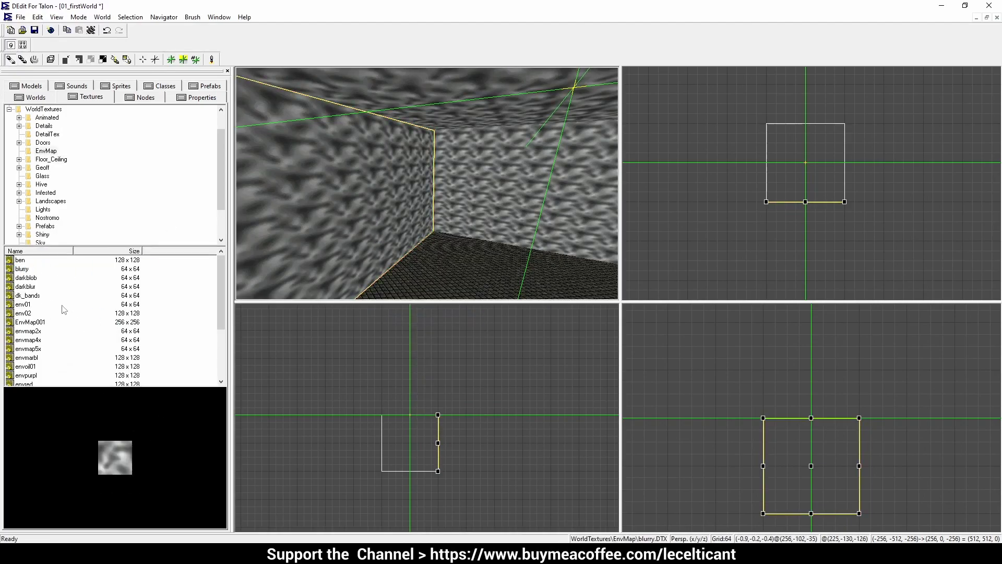
scroll(87, 146, up, 1)
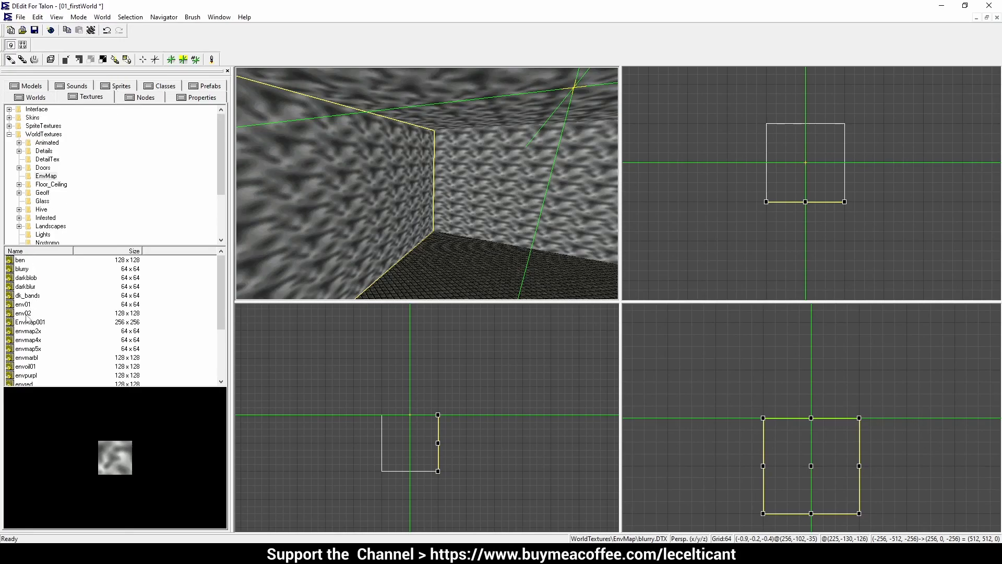
Step: Select all brushes of the existing room and delete them
right_drag(503, 217, 419, 184)
drag(299, 123, 636, 406)
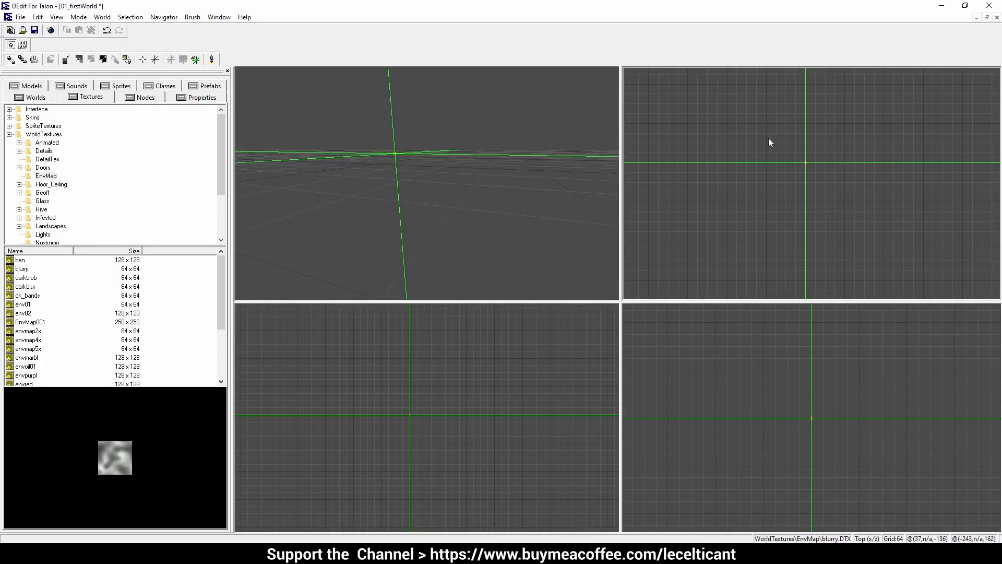
click(768, 126)
click(767, 203)
click(852, 205)
click(845, 125)
click(766, 125)
key(Return)
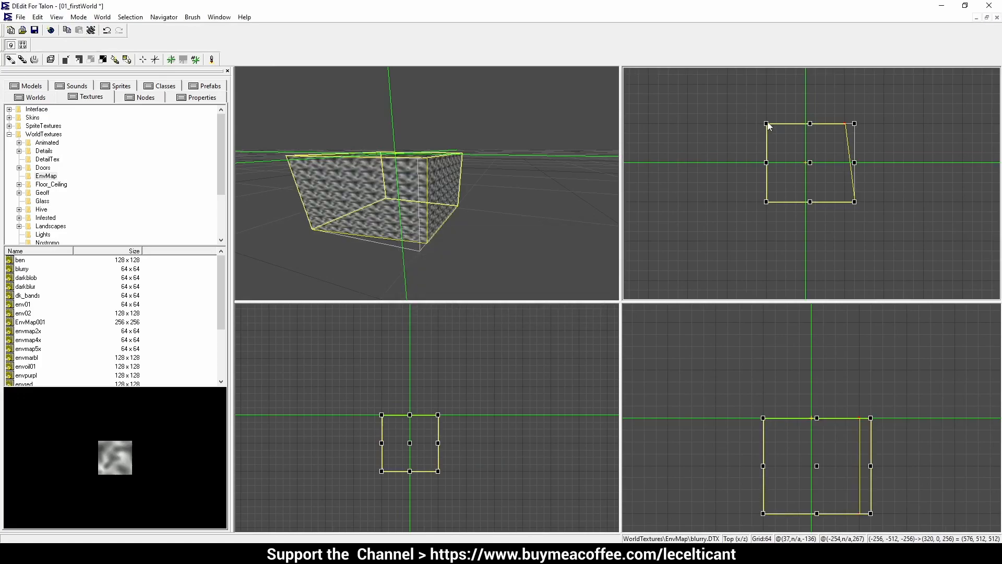
key(Delete)
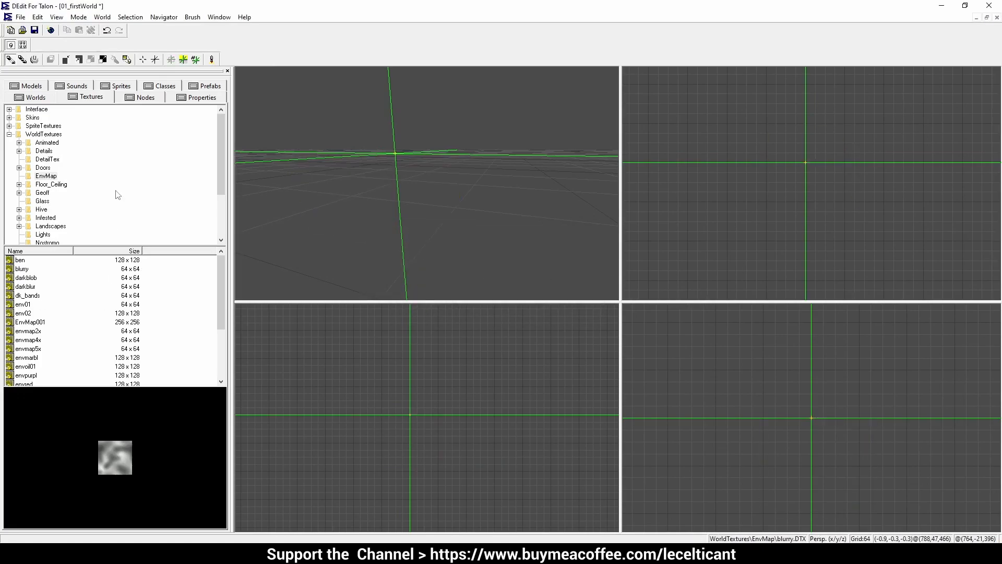
Step: Draw a 512 by 512 unit square brush centred on the origin in the top view, with a brush thickness of 512
click(69, 135)
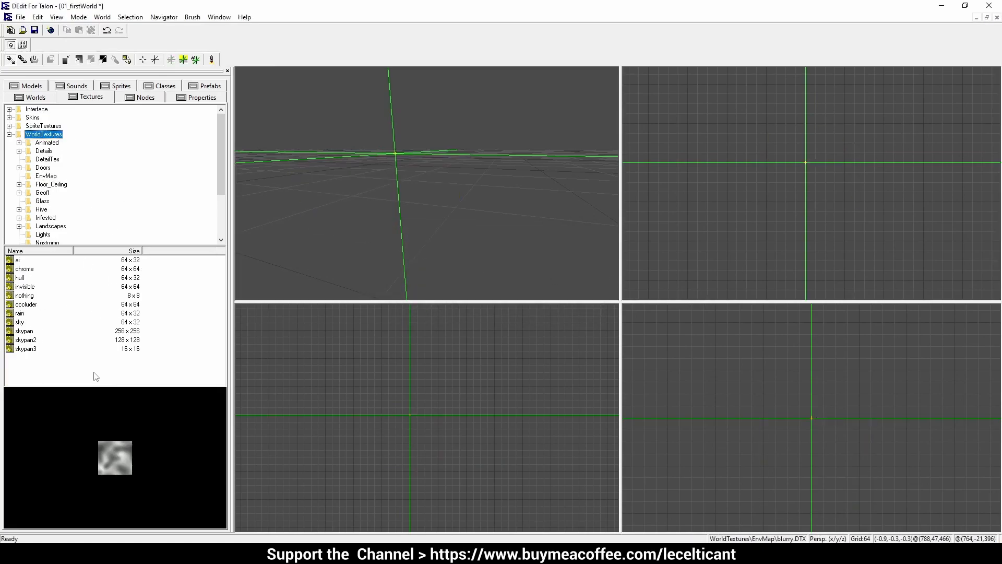
click(767, 123)
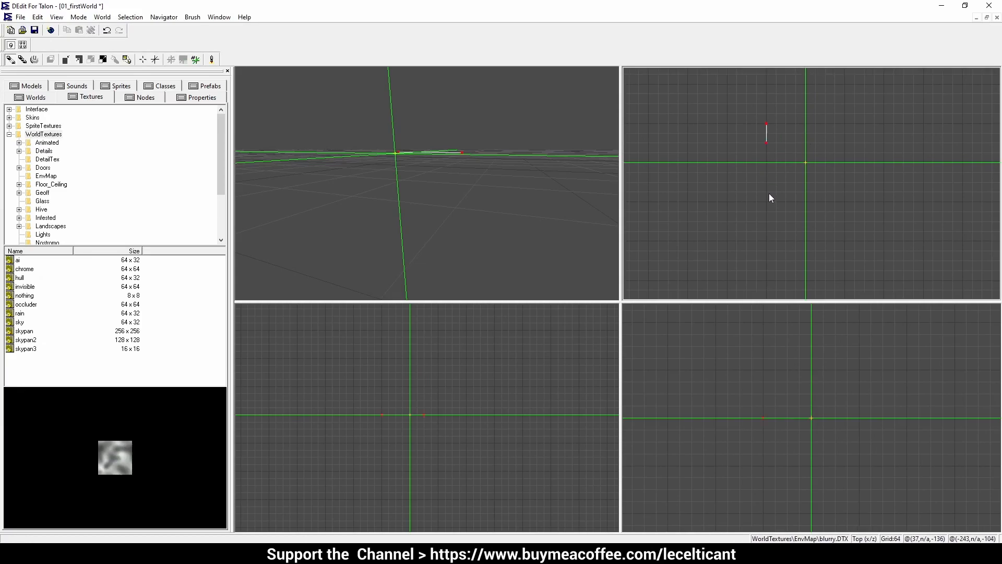
click(766, 202)
click(845, 201)
click(845, 123)
click(766, 124)
text(512)
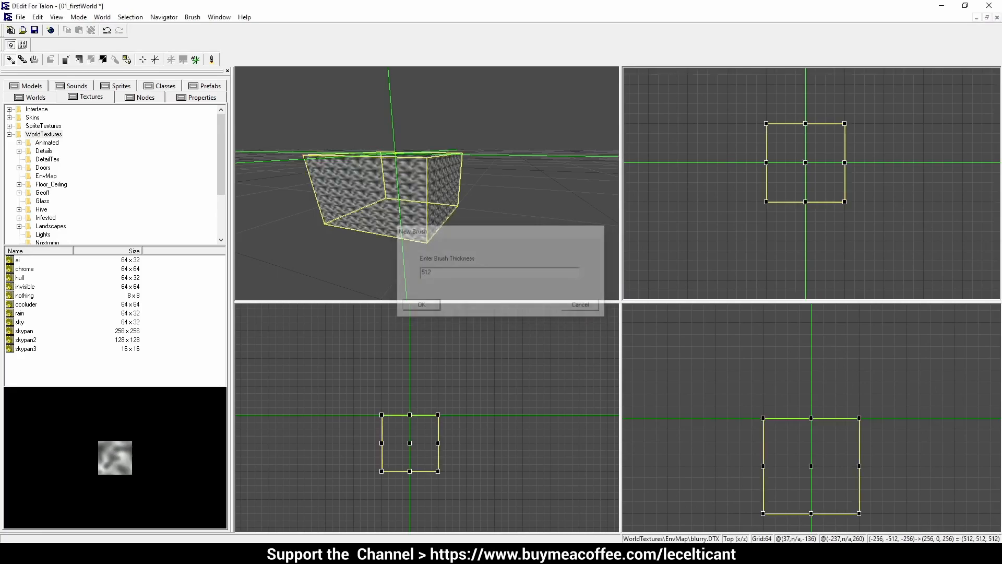
key(Return)
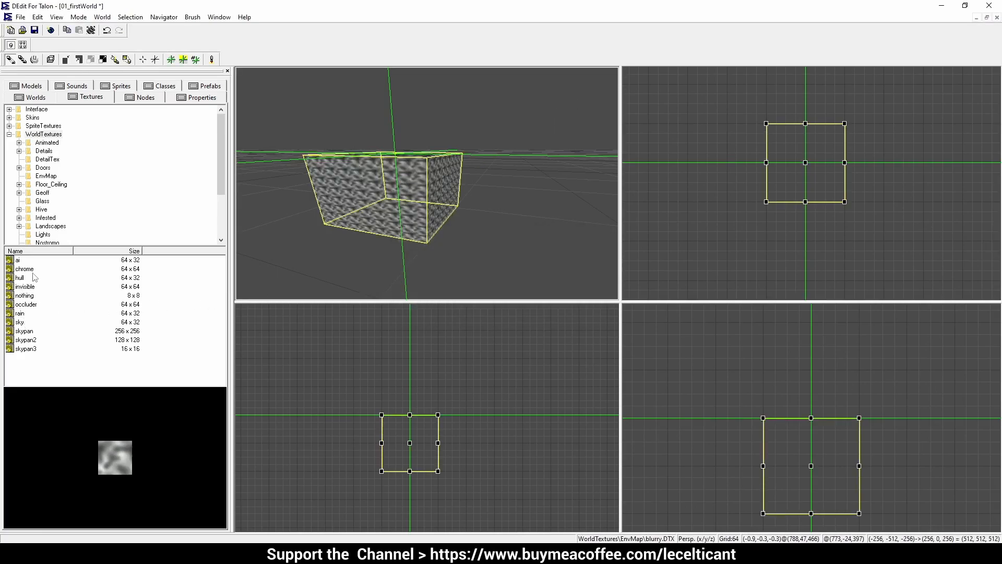
Step: Turn the box into an inward-facing room of separate face brushes and clear the selection
key(ctrl+t)
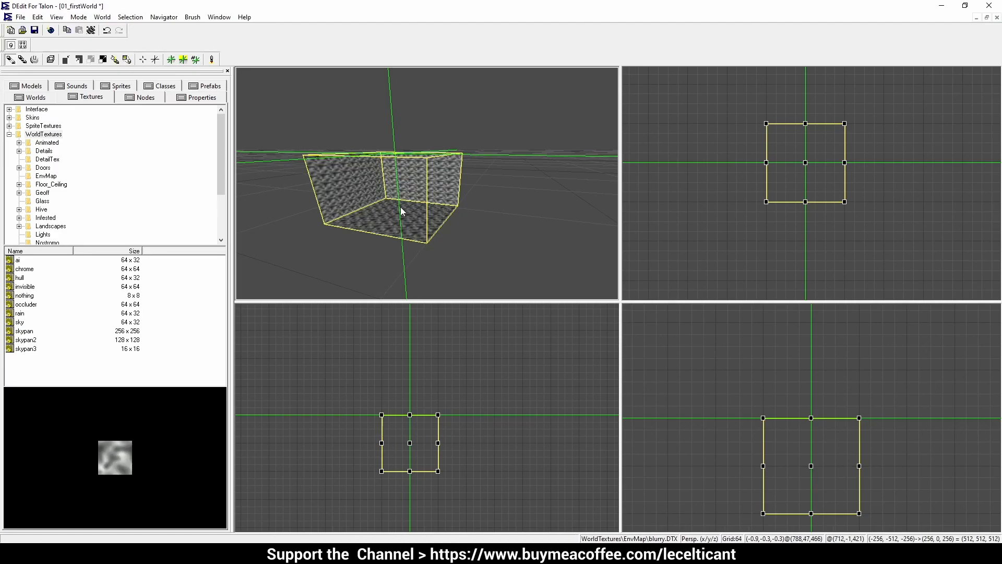
key(Escape)
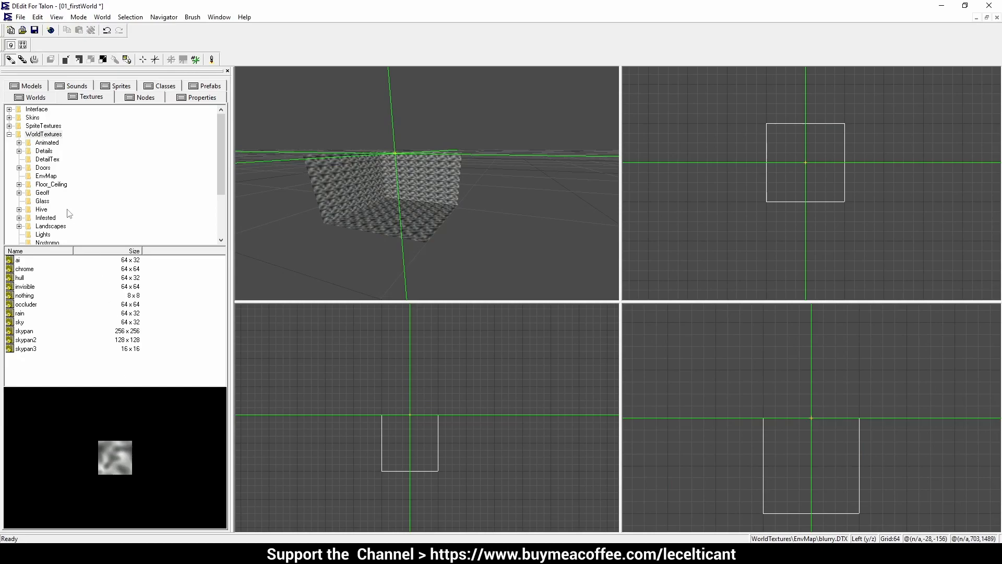
Step: Apply the diamflat texture from the Floor_Ceiling folder to the room's floor brush
click(47, 184)
scroll(78, 309, down, 2)
scroll(65, 331, up, 2)
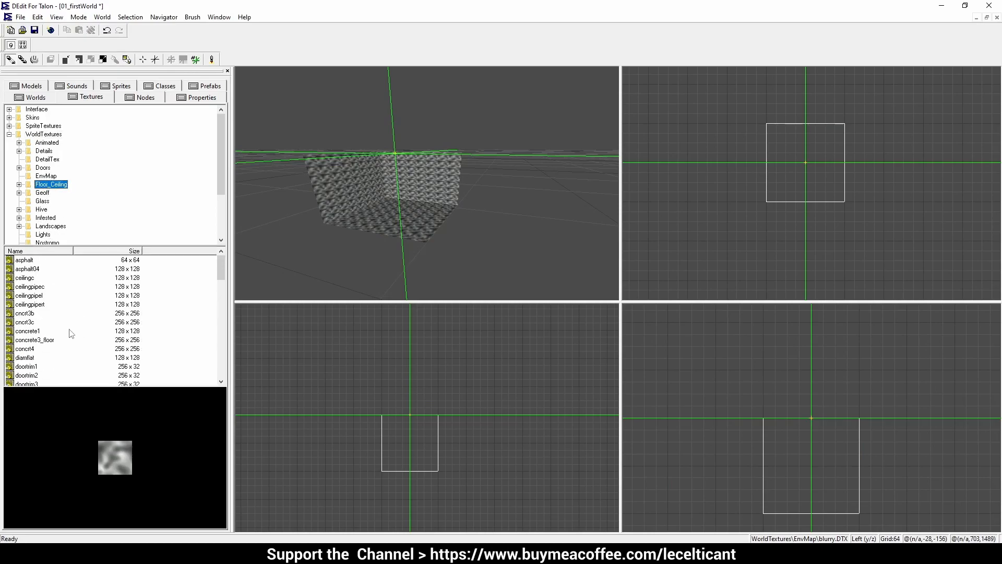
click(35, 360)
drag(327, 201, 427, 230)
click(405, 252)
key(ctrl+t)
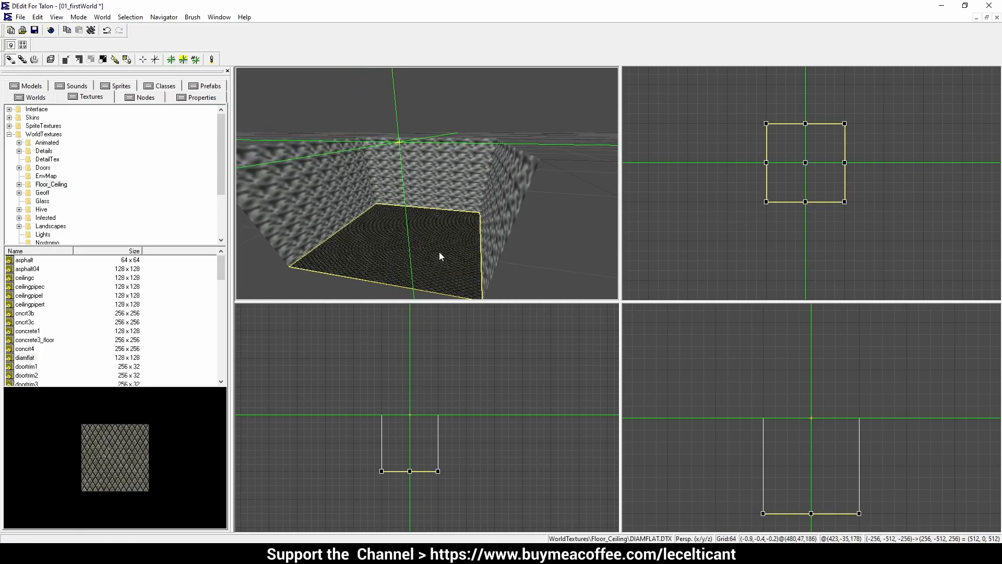
Step: Tag all six face brushes in the node tree and move them into the Detail 0 container
click(121, 98)
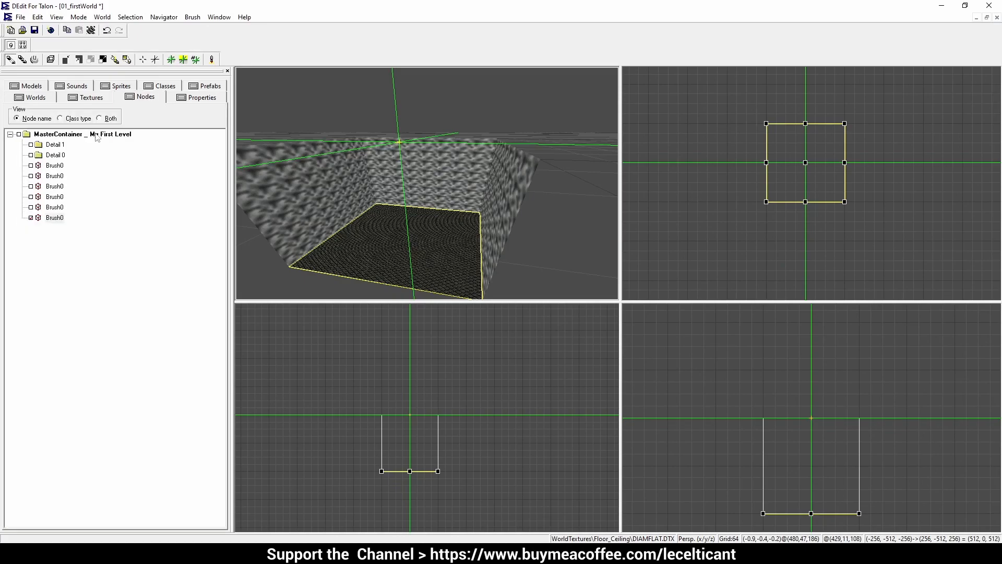
click(19, 135)
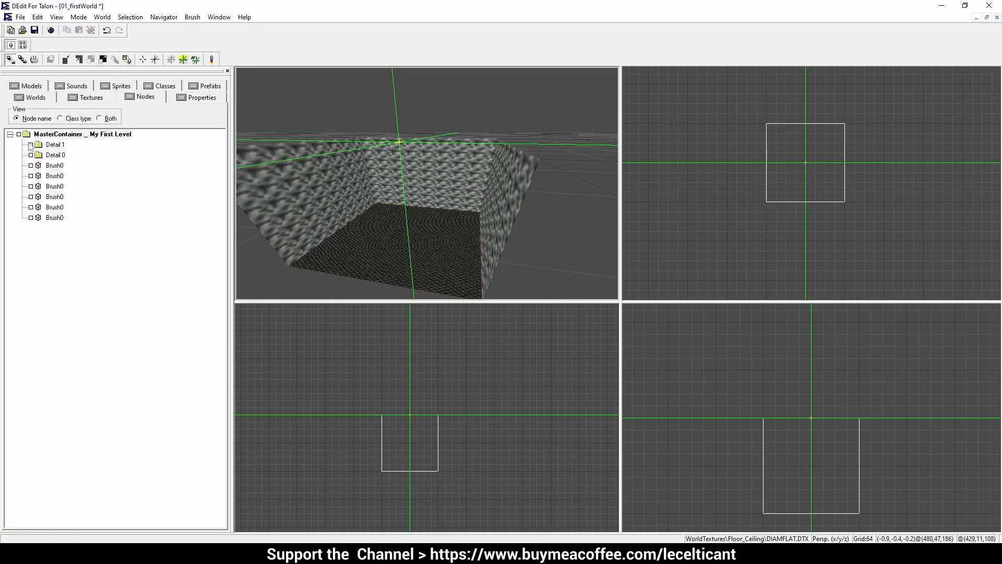
click(18, 134)
click(31, 155)
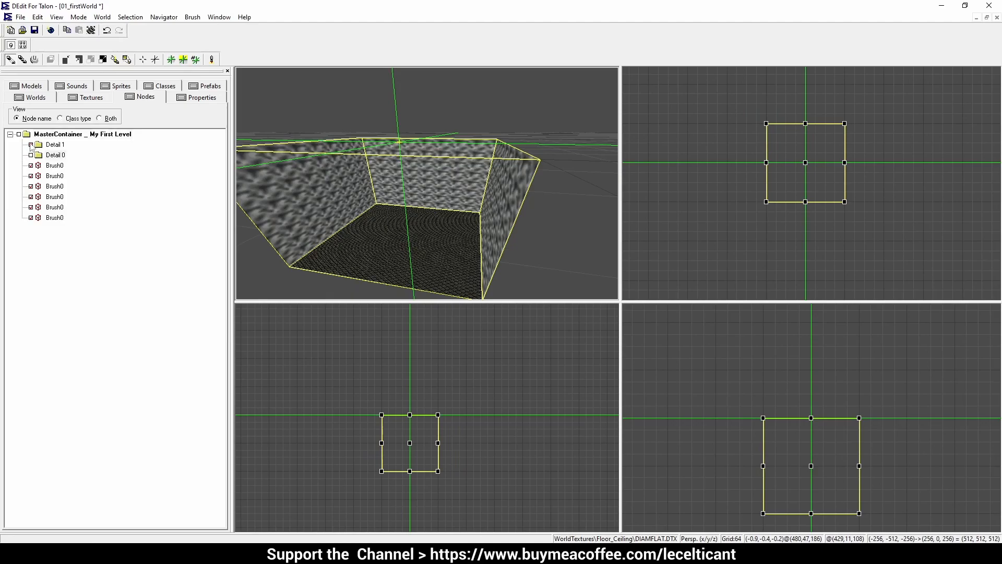
right_click(52, 155)
click(105, 278)
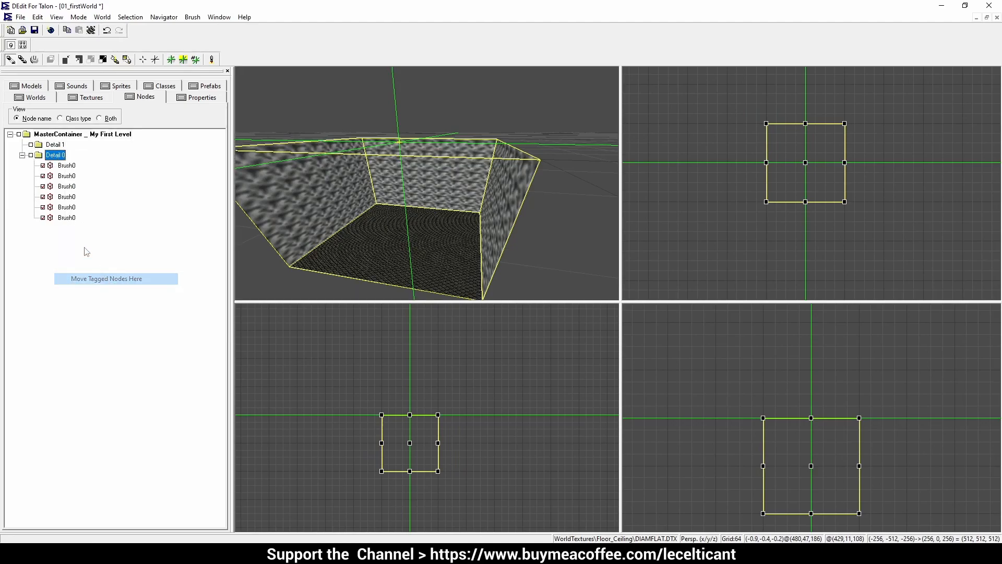
Step: Set the Name property of the six selected brushes to Detail0 and check the names in the node tree
click(199, 98)
double_click(137, 132)
text(Detail0)
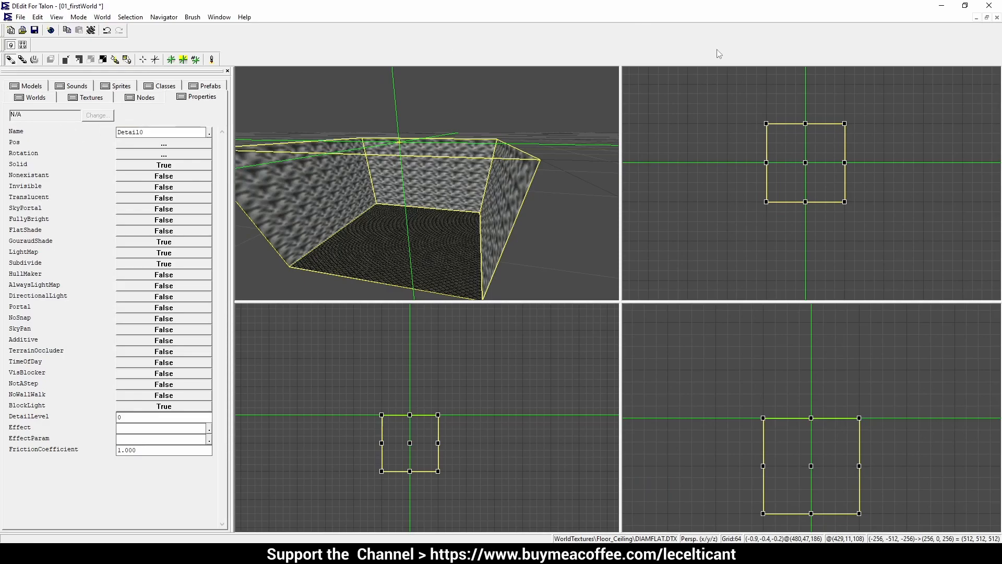
click(146, 318)
click(141, 97)
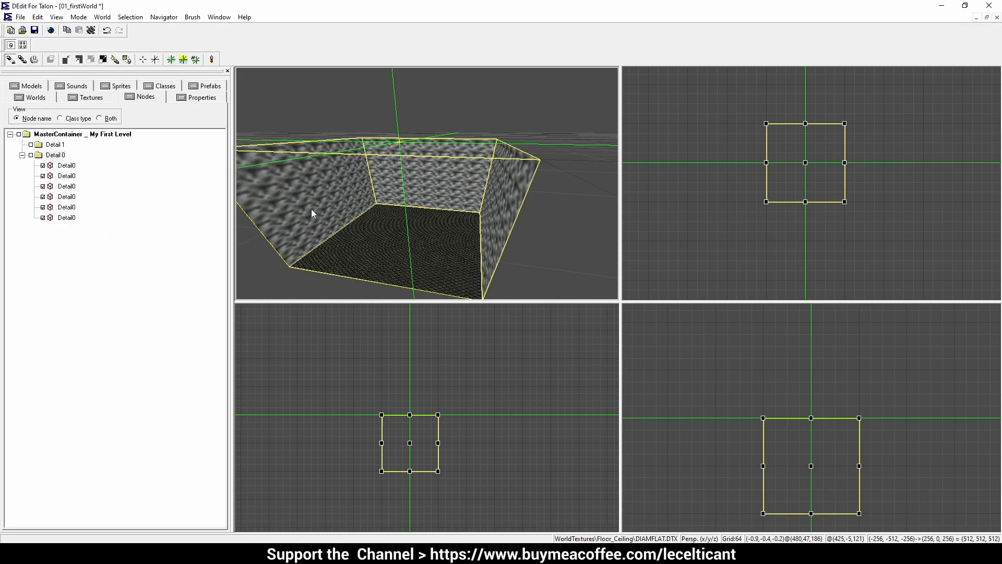
Step: Clear the brush selection, save 01_firstWorld, and expand the Worlds folder in the world list
drag(434, 230, 427, 184)
click(427, 184)
click(34, 97)
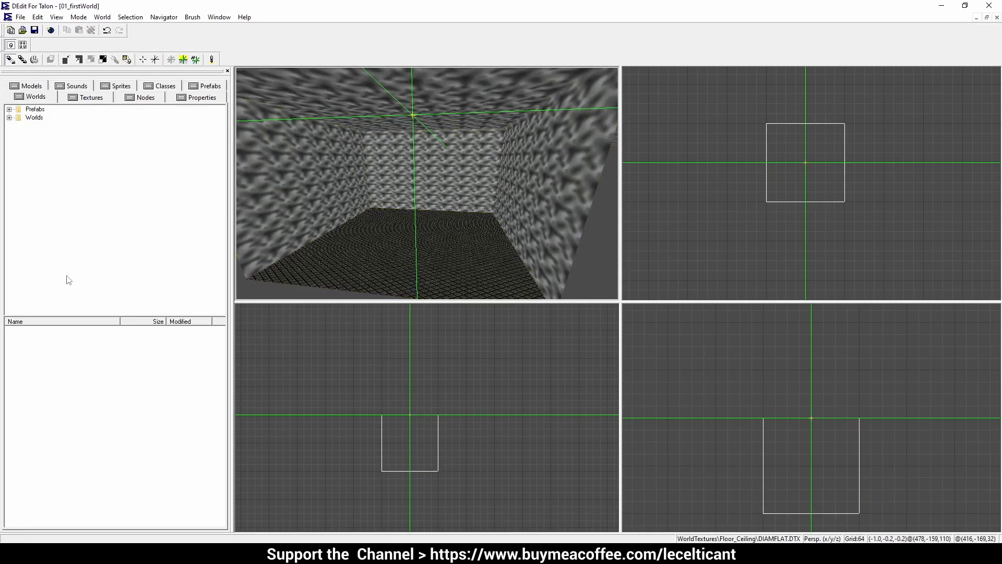
click(9, 117)
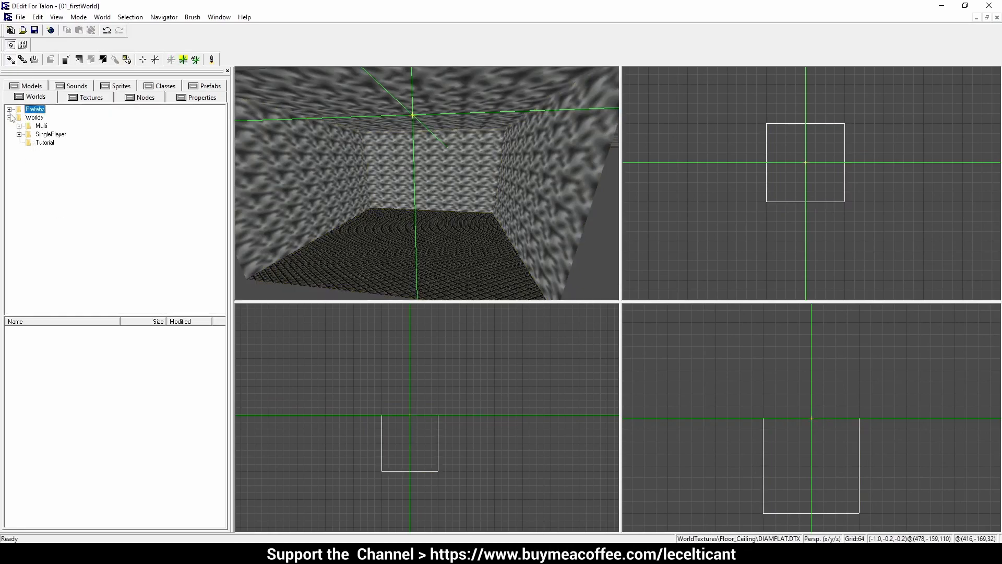
Step: Preview several wall textures in the Walls05 folder under WorldTextures
click(78, 99)
scroll(73, 199, down, 3)
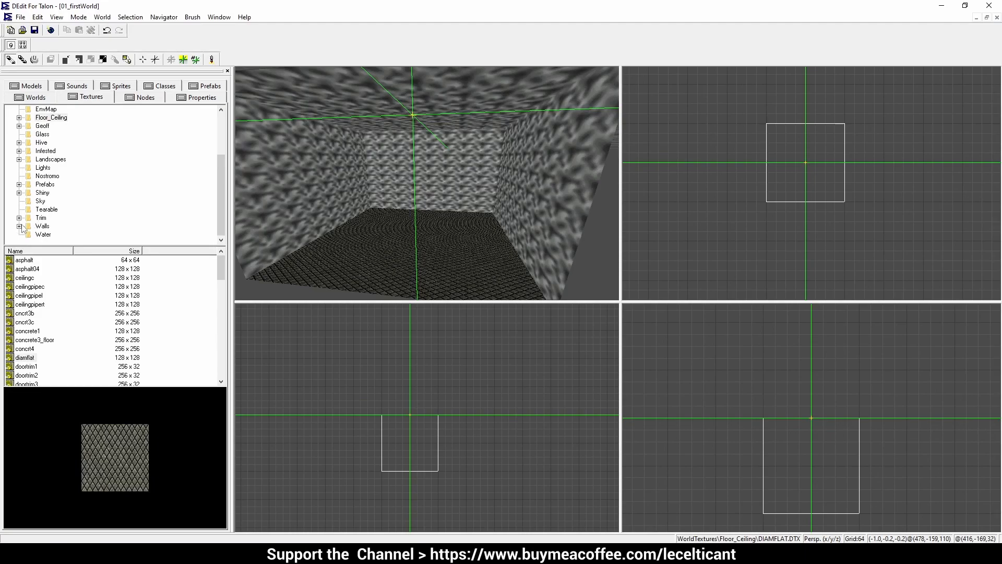
click(20, 226)
click(58, 159)
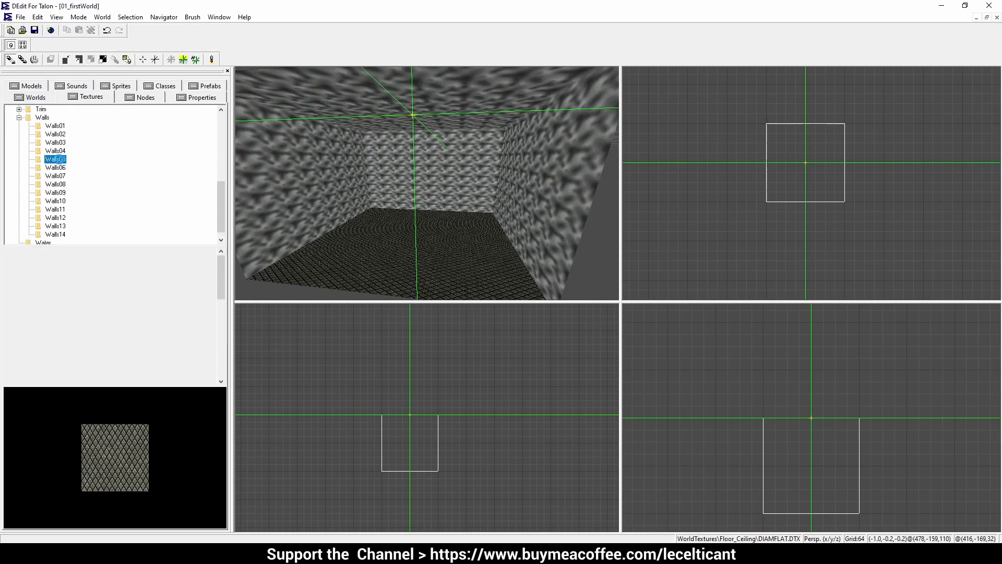
click(25, 313)
click(27, 297)
click(34, 349)
click(31, 368)
scroll(28, 372, down, 4)
Step: Browse the wall textures in the Walls07 folder and pick dk_wall31
click(54, 176)
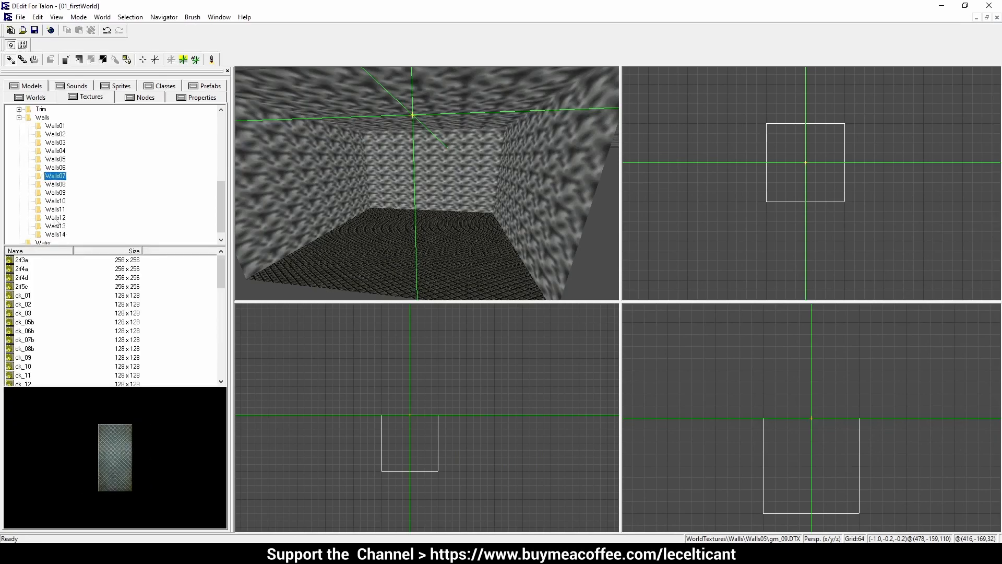
click(23, 296)
click(25, 331)
click(25, 348)
click(25, 358)
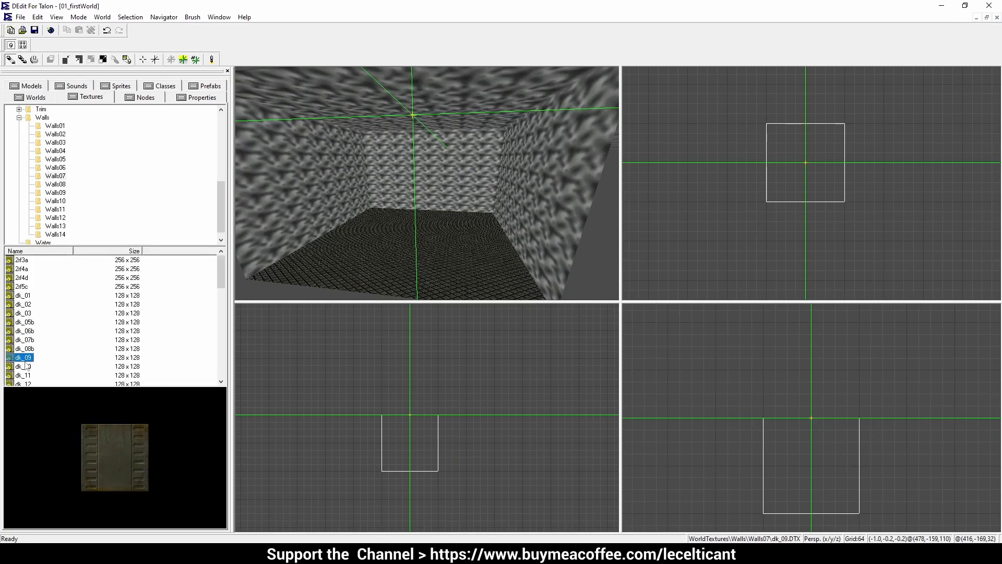
scroll(26, 362, down, 6)
click(26, 350)
click(26, 358)
click(27, 348)
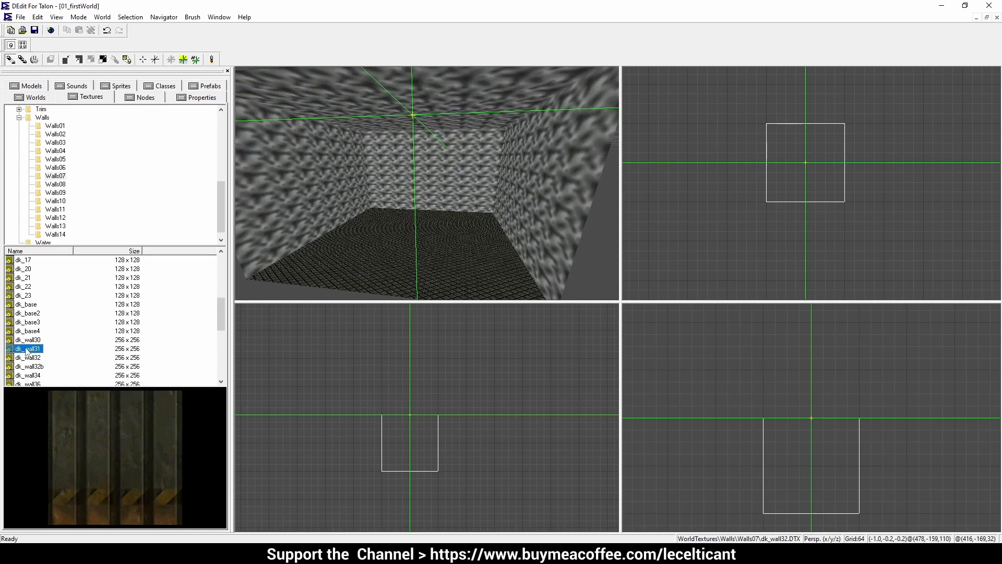
Step: Select the four wall brushes of the room and apply the dk_wall31 texture to them
click(380, 185)
ctrl+click(382, 184)
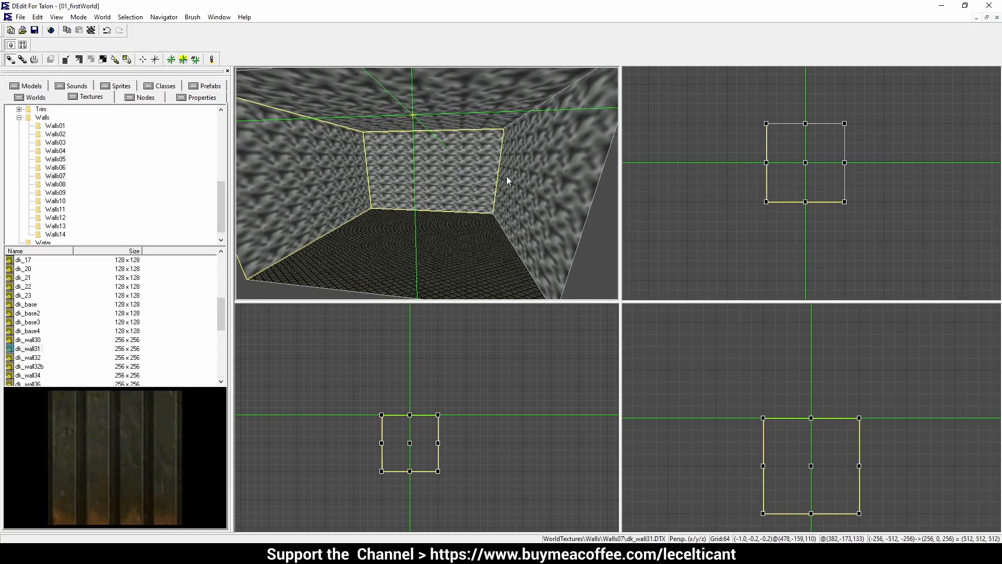
ctrl+click(527, 176)
drag(525, 175, 389, 128)
click(364, 165)
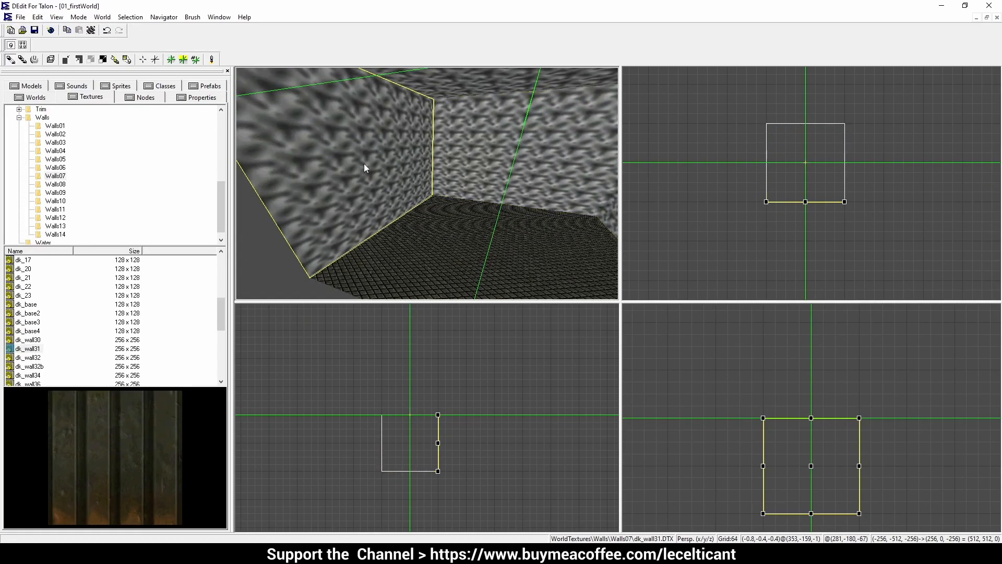
ctrl+click(482, 140)
drag(482, 140, 430, 169)
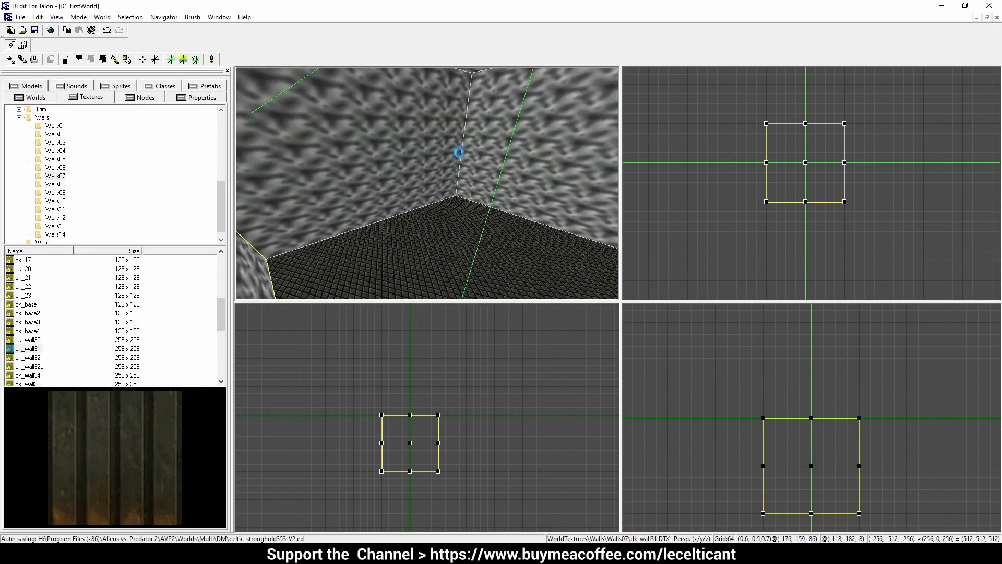
ctrl+click(505, 155)
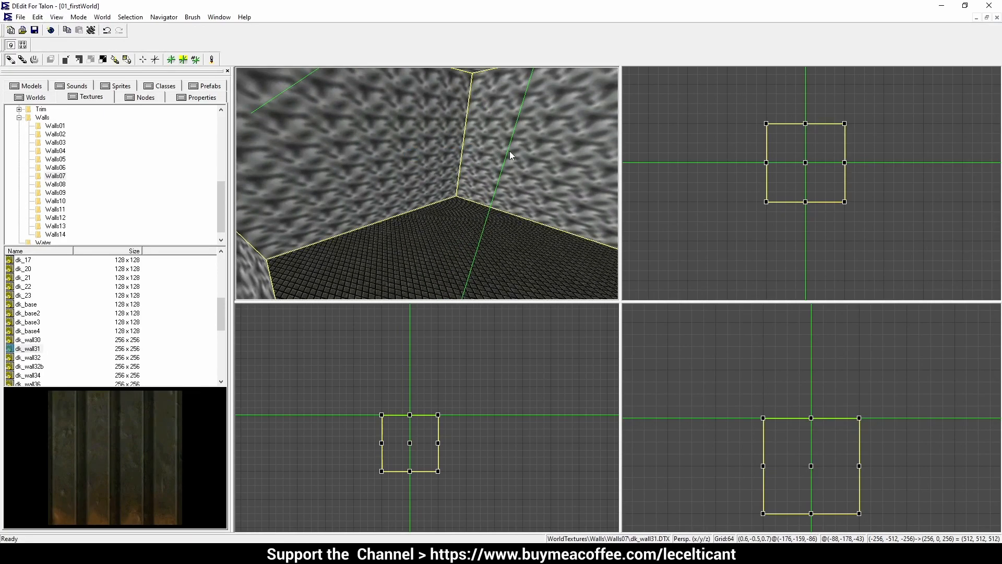
key(ctrl+t)
drag(461, 163, 399, 125)
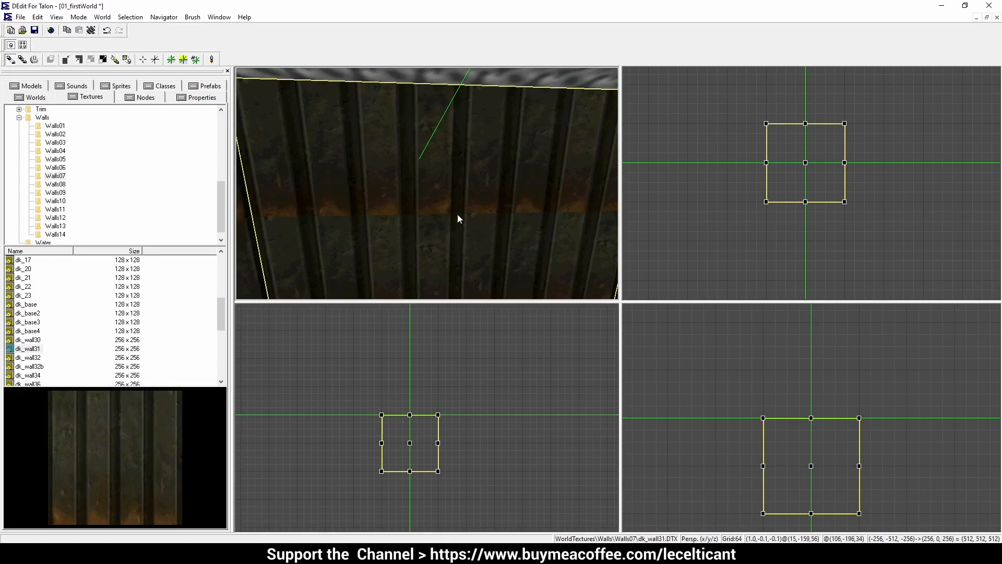
drag(418, 213, 428, 274)
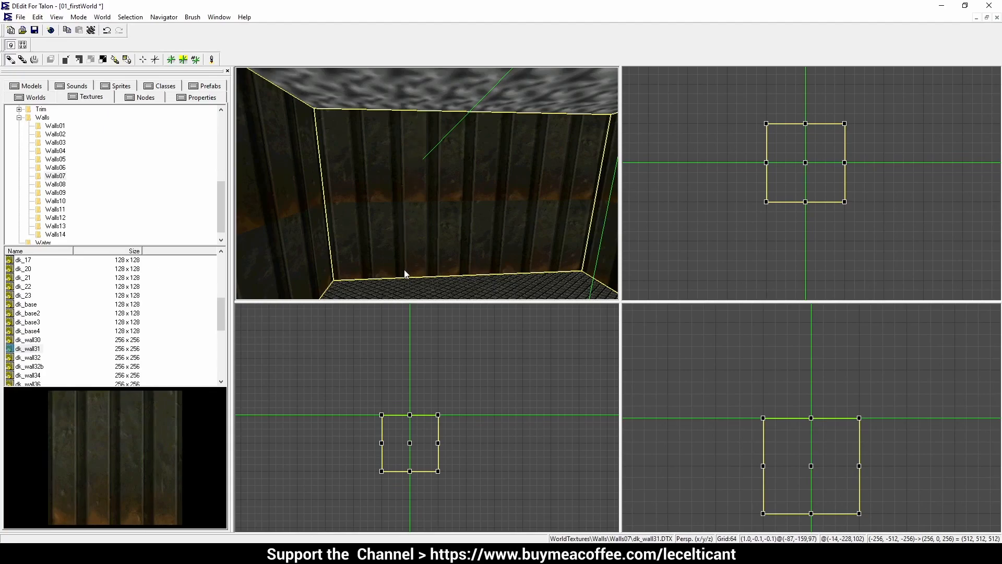
Step: Map the wall texture coordinates with U and V scale set to 512, and clear the brush selection
right_click(405, 170)
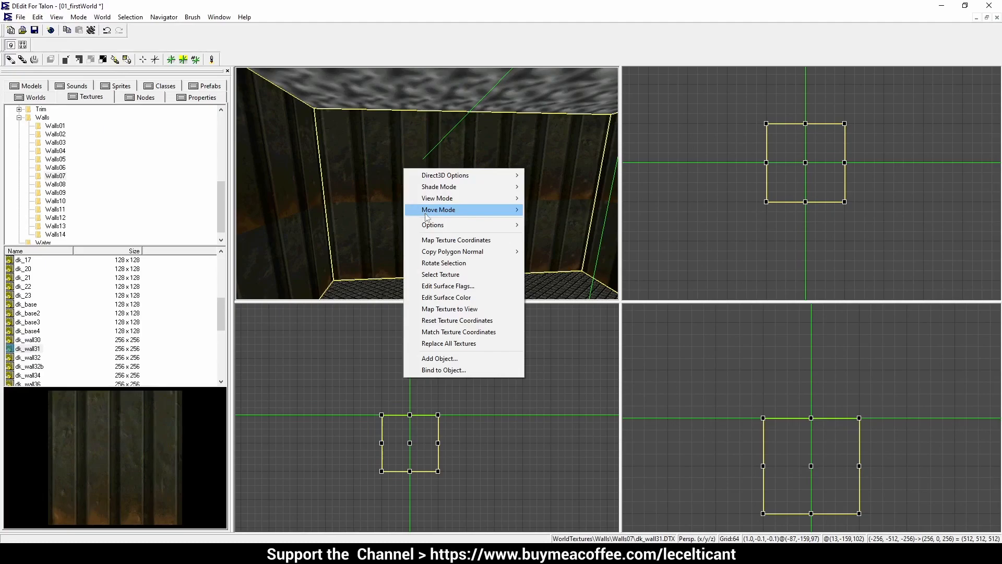
click(453, 240)
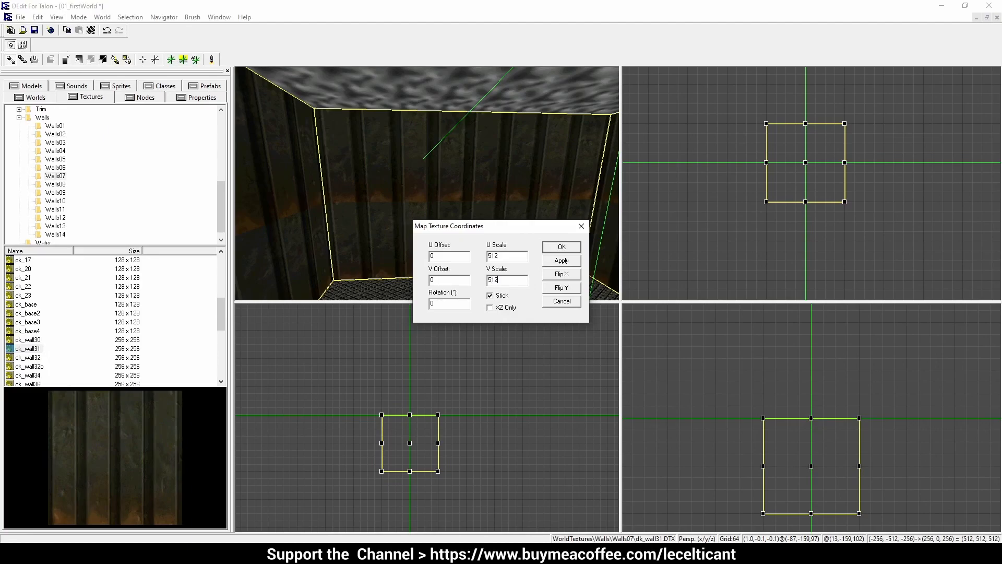
key(Return)
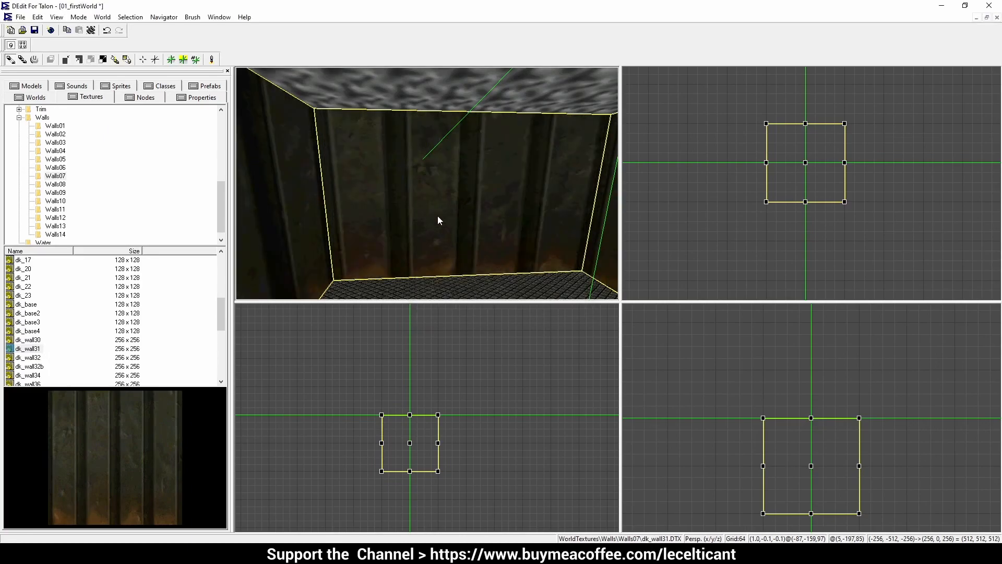
mouse_move(437, 215)
mouse_down()
mouse_move(501, 215)
mouse_move(522, 272)
mouse_move(512, 290)
mouse_move(490, 219)
mouse_move(428, 193)
mouse_move(430, 133)
mouse_up()
key(Escape)
drag(451, 271, 454, 321)
drag(428, 235, 428, 177)
Step: Preview the textures in the Floor_Ceiling folder from the door trims through the grates to grating6
click(130, 174)
scroll(116, 166, up, 4)
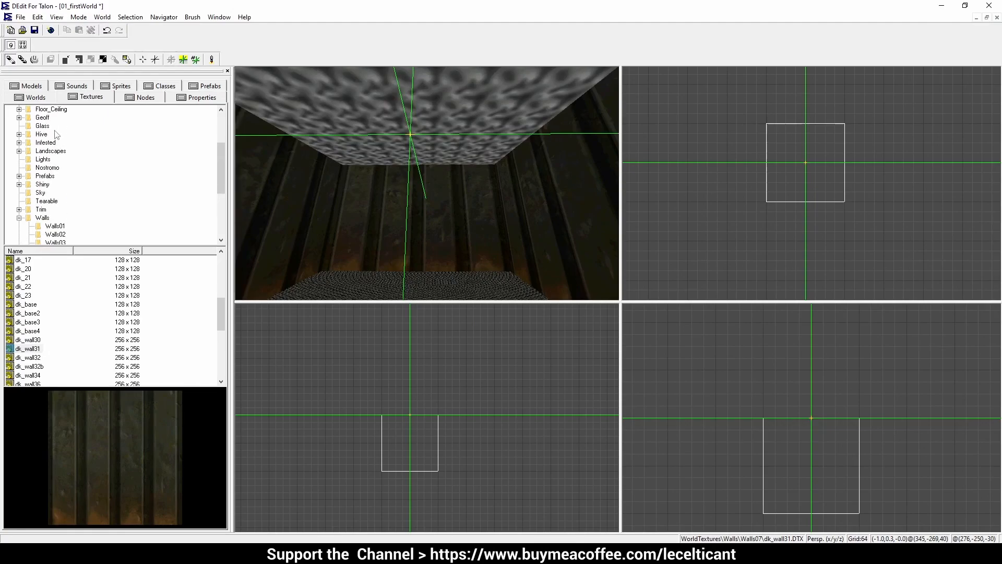
click(55, 109)
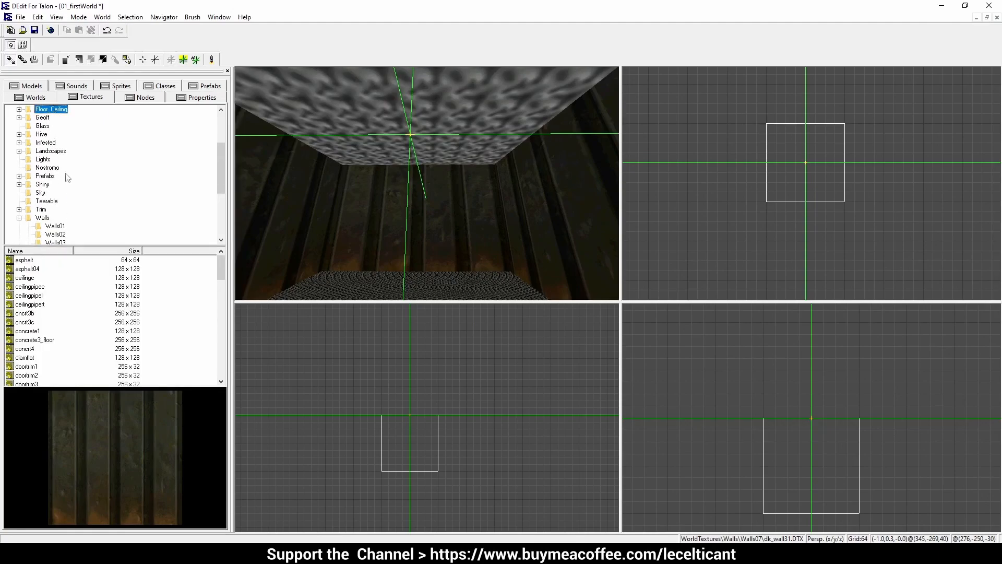
click(25, 373)
key(Down)
key(Down)
key(Down)
key(Down)
key(Down)
key(Down)
key(Down)
key(Down)
key(Down)
key(Down)
key(Down)
key(Down)
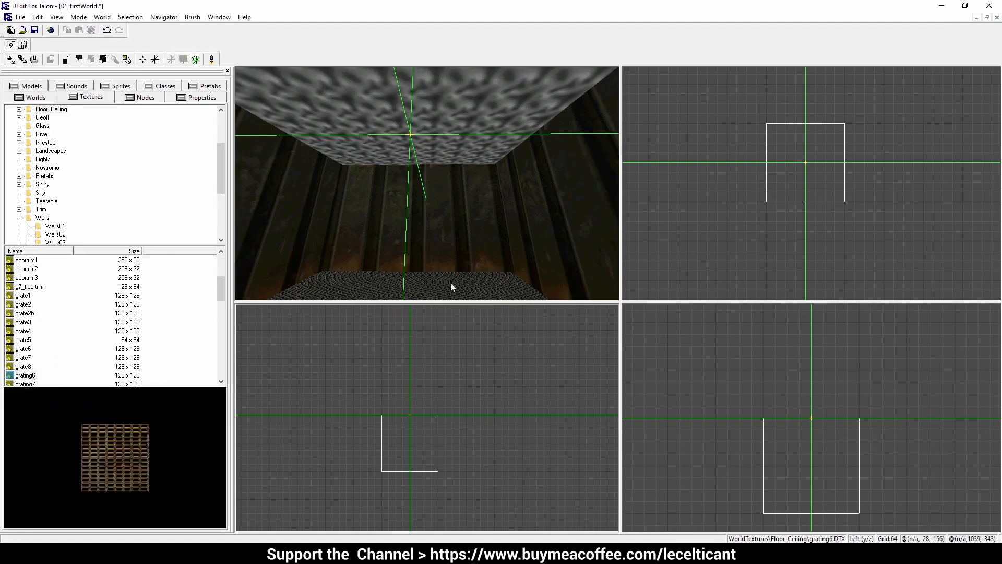
click(421, 177)
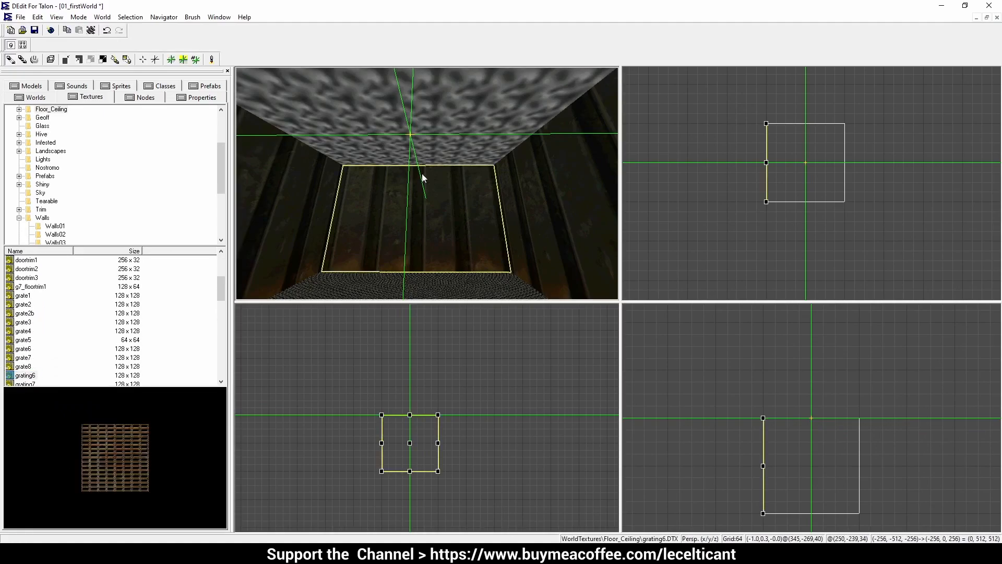
click(421, 215)
click(444, 122)
click(416, 140)
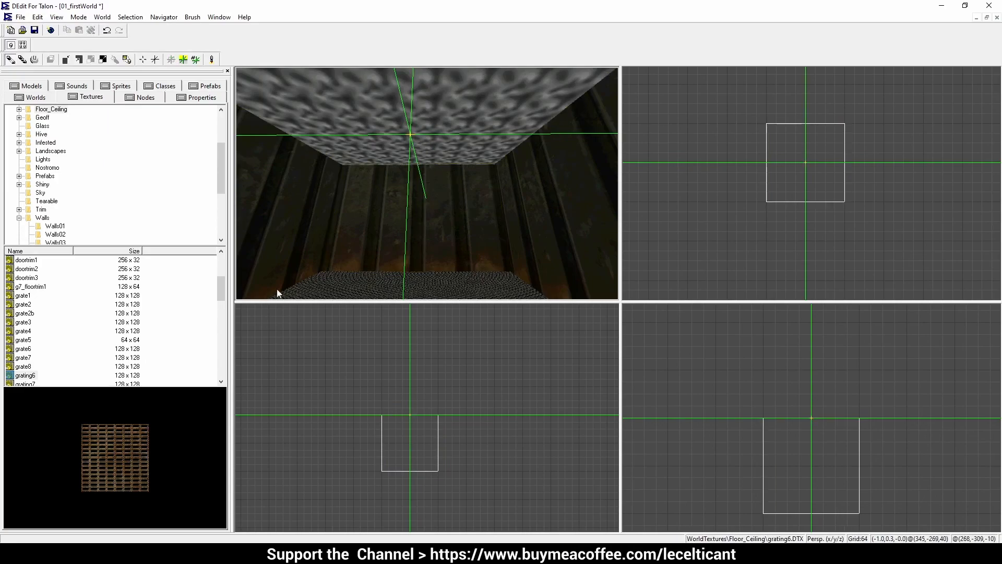
Step: Preview the remaining Floor_Ceiling textures, from the gratings down to the end of the list
click(23, 366)
scroll(22, 360, down, 1)
click(25, 358)
key(Down)
key(Down)
key(Down)
key(Down)
key(Down)
key(Down)
key(Down)
key(Down)
key(Down)
key(Down)
key(Down)
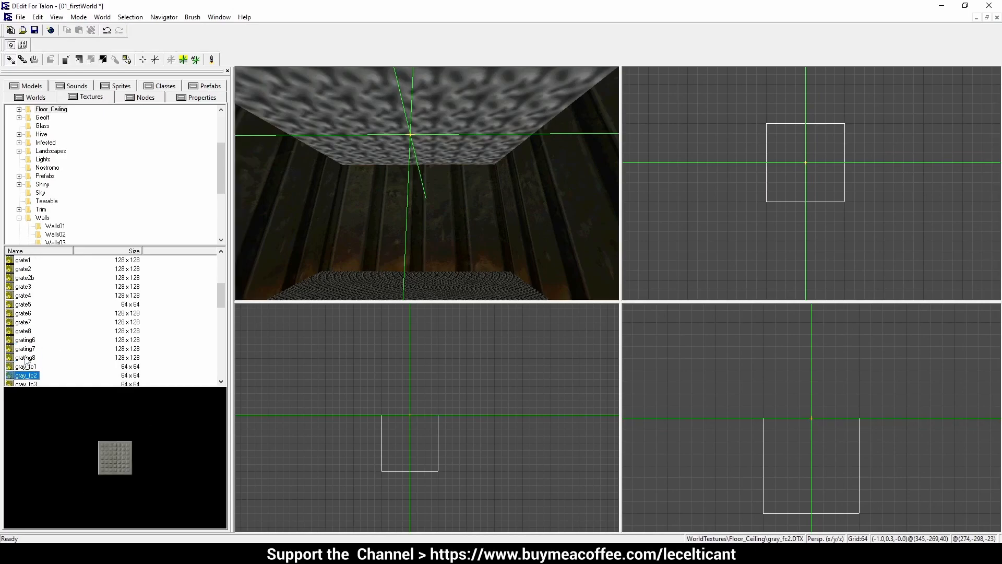
key(Down)
key(Down)
key(Down)
key(Down)
key(Down)
key(Down)
key(Down)
key(Down)
key(Down)
key(Down)
key(Down)
key(Down)
key(Down)
key(Down)
key(Down)
key(Down)
key(Down)
key(Down)
key(Down)
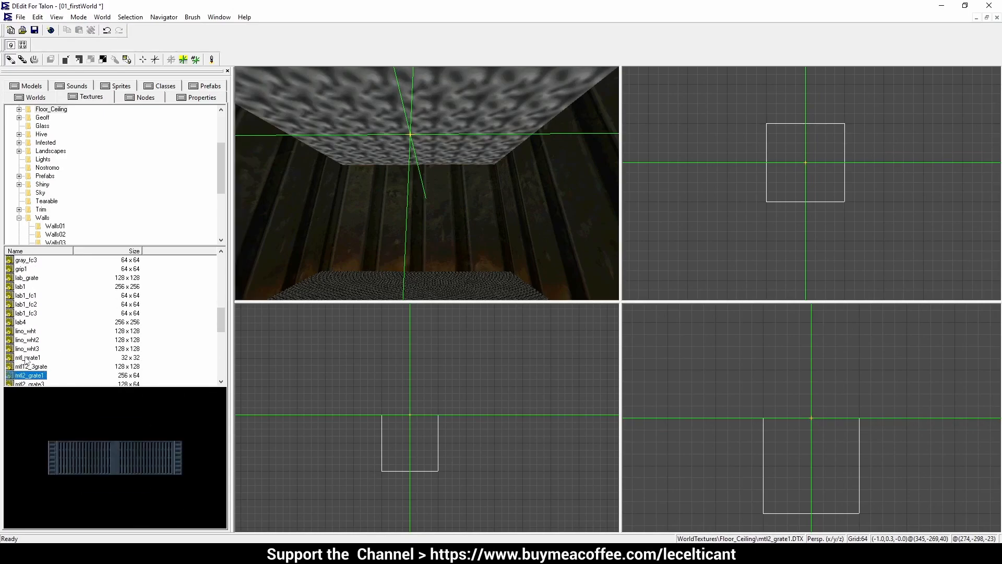
key(Down)
key(Down)
key(Down)
key(Down)
key(Down)
key(Down)
key(Down)
key(Down)
key(Down)
key(Down)
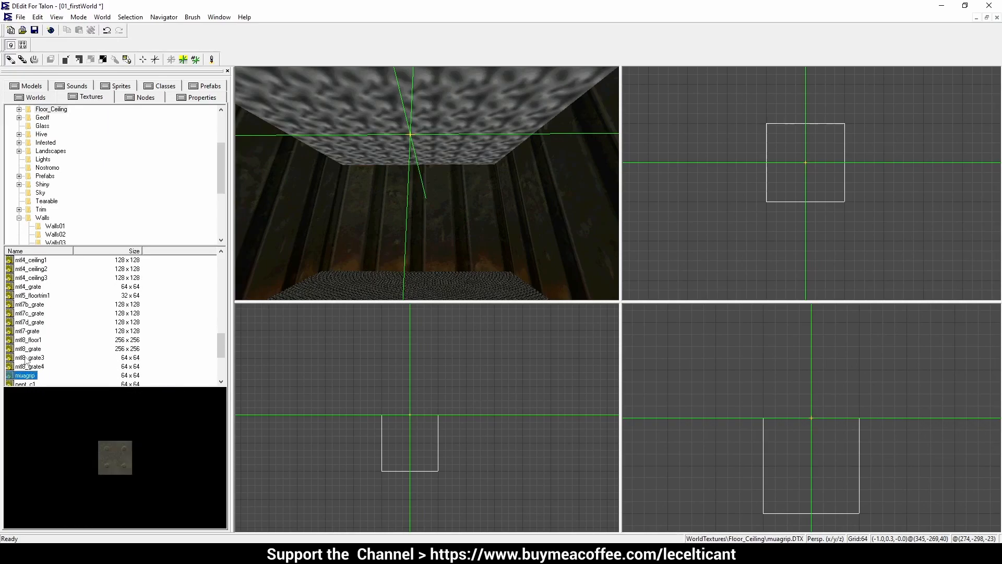
key(Down)
key(Down)
key(Down)
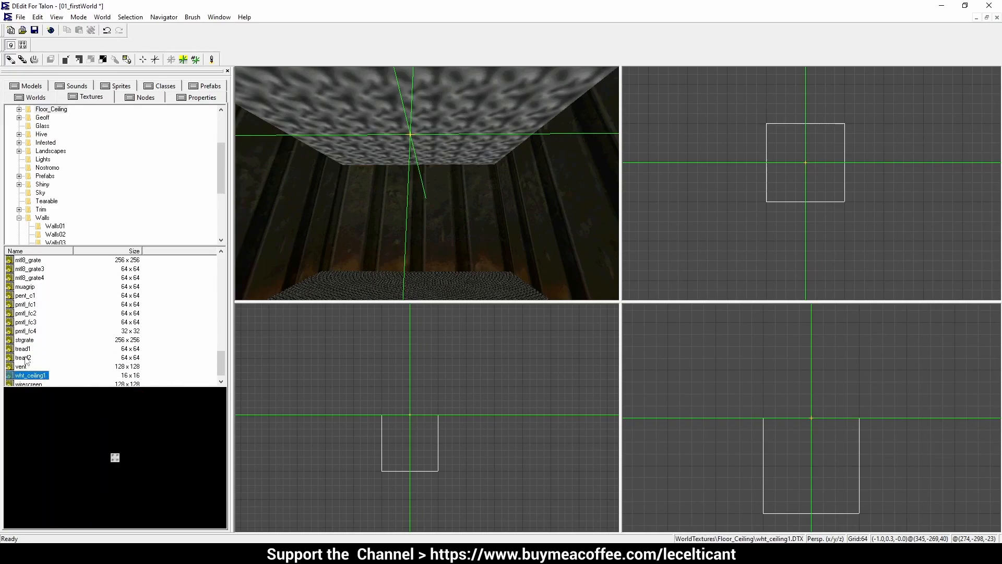
Step: Expand the Floor_Ceiling folder, browse the textures in its Fc01 subfolder, and pick ceilgrt4
double_click(29, 112)
click(52, 117)
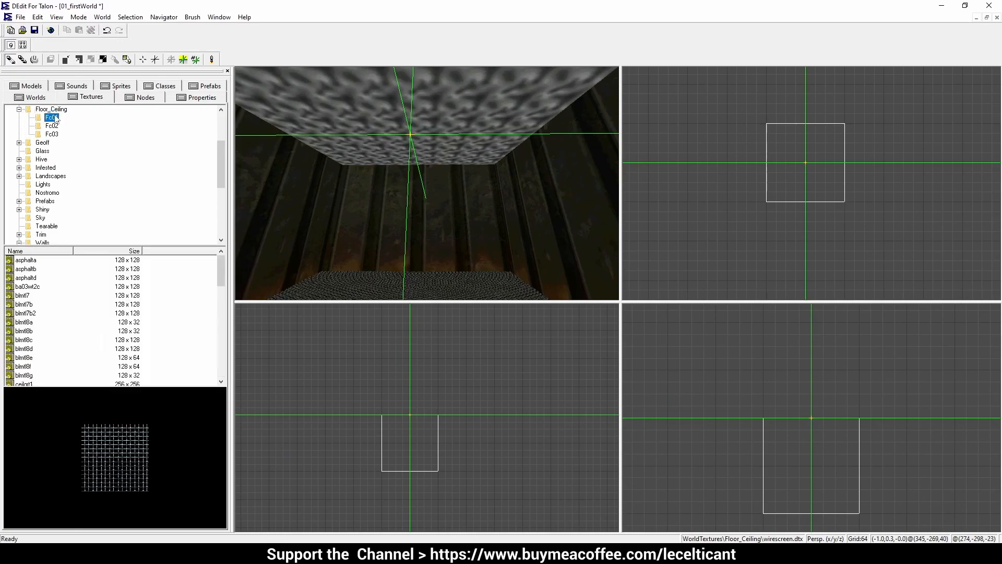
click(26, 260)
key(Down)
key(Down)
key(Down)
key(Down)
key(Down)
key(Down)
key(Down)
key(Down)
key(Down)
key(Down)
key(Down)
key(Down)
key(Down)
key(Down)
key(Down)
key(Down)
key(Down)
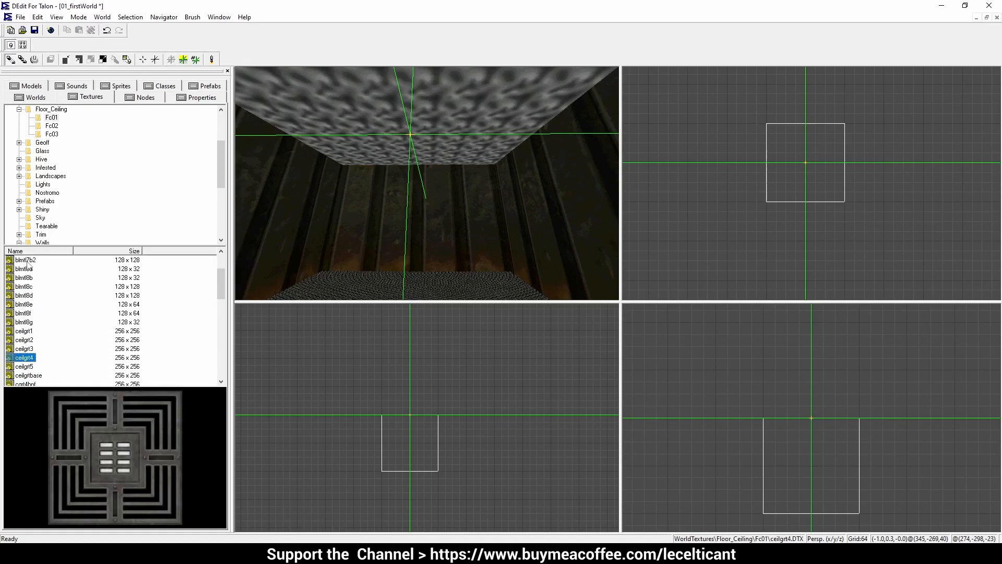
Step: Select the ceiling brush and apply the ceilgrt4 texture to it
click(418, 126)
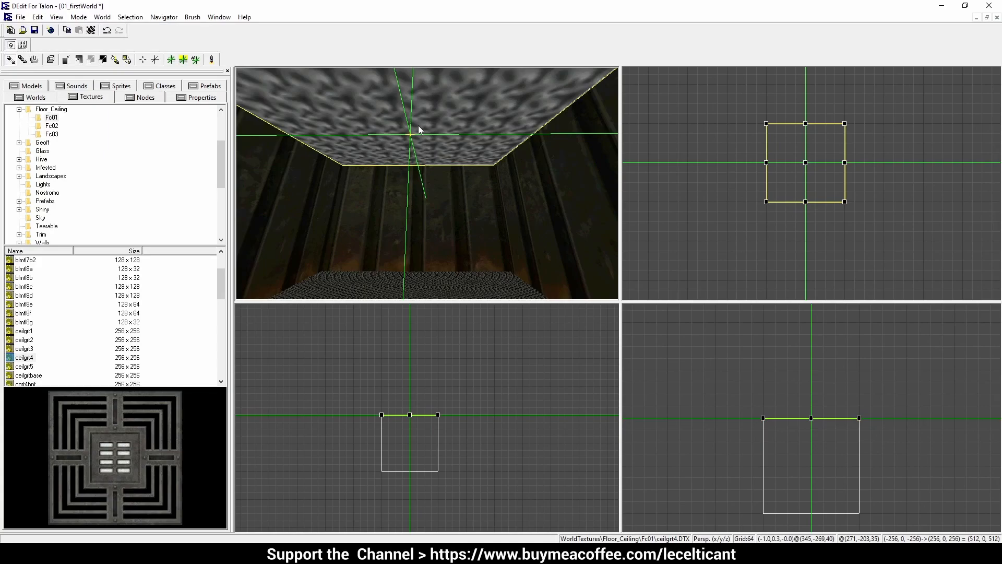
key(ctrl+t)
middle_drag(419, 126, 449, 96)
middle_drag(427, 184, 421, 196)
middle_drag(397, 233, 413, 119)
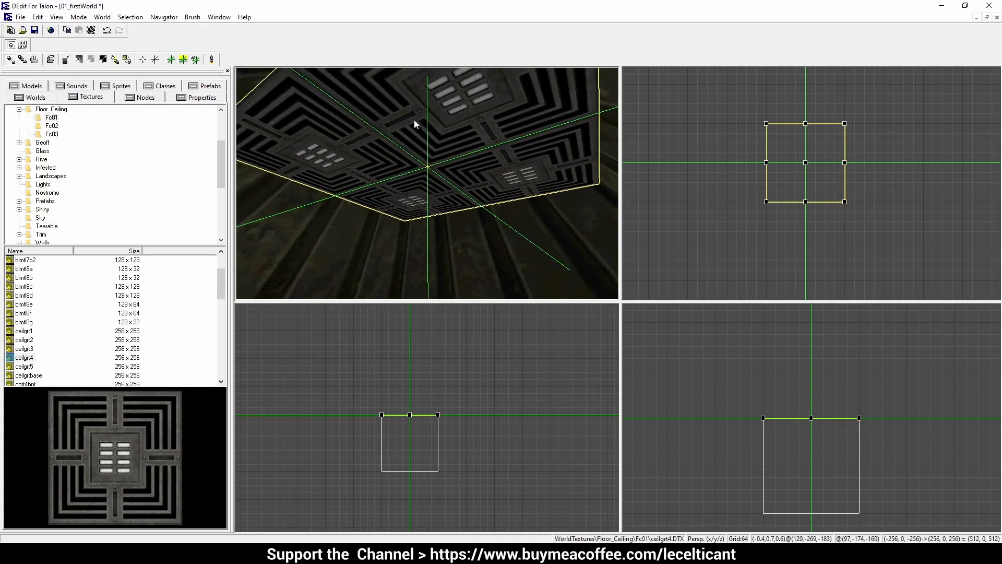
Step: Enlarge the ceiling's texture through the U and V scale of its mapped texture coordinates
right_click(412, 116)
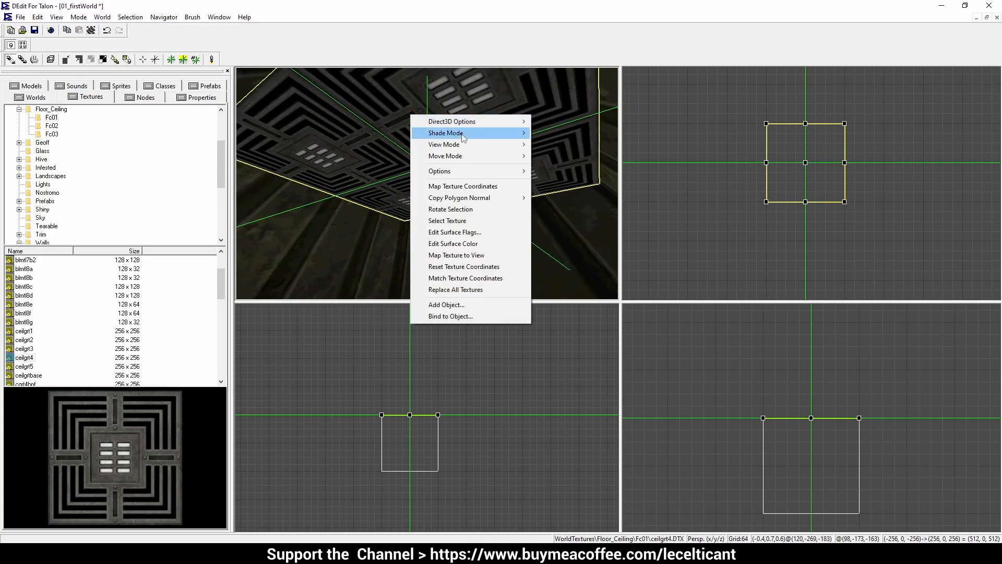
click(452, 192)
drag(502, 256, 480, 256)
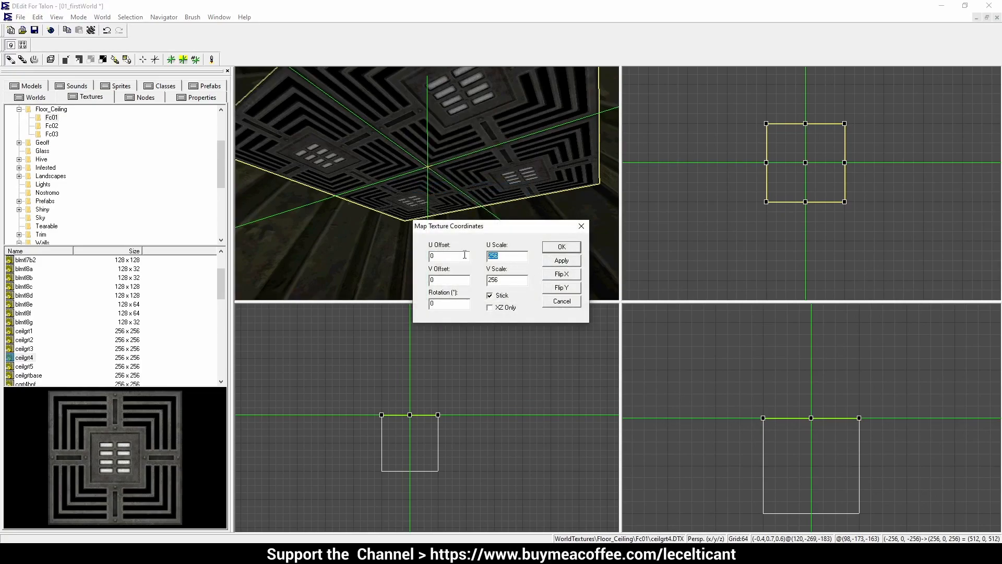
key(Return)
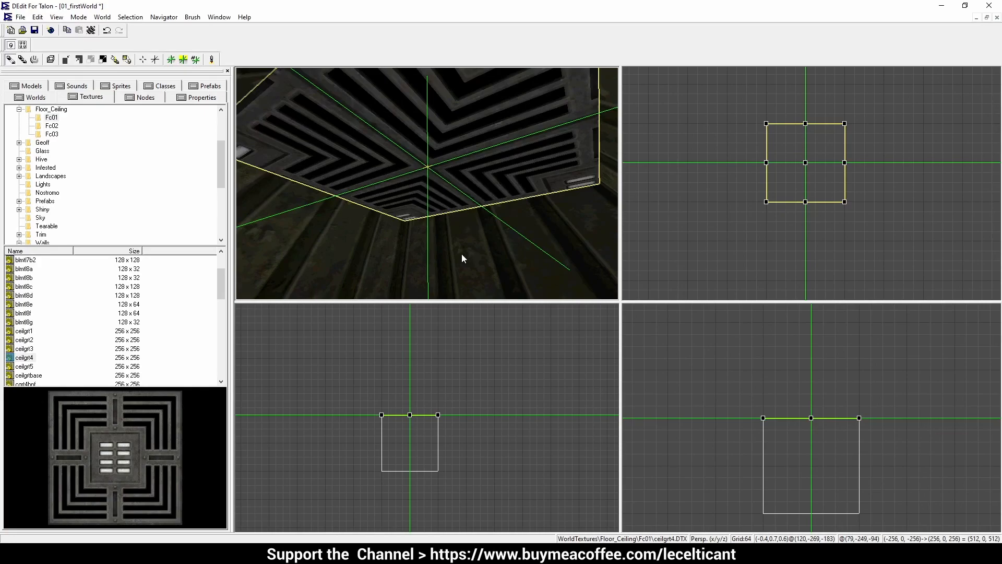
middle_drag(455, 189, 265, 148)
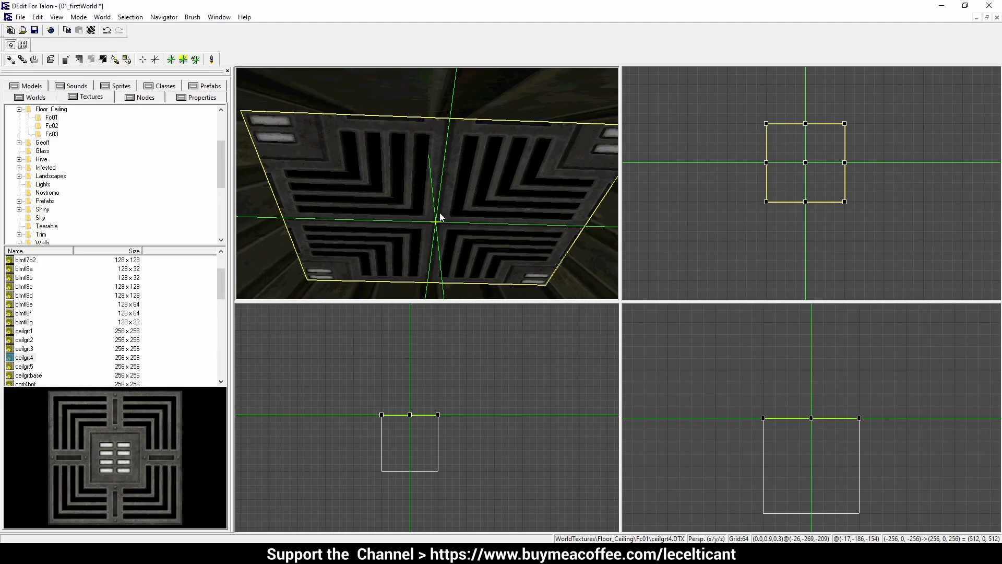
Step: Switch to geometry editing and auto-texture the ceiling polygon with Linear style, Stretch to fit and Adjust Top/Left
key(g)
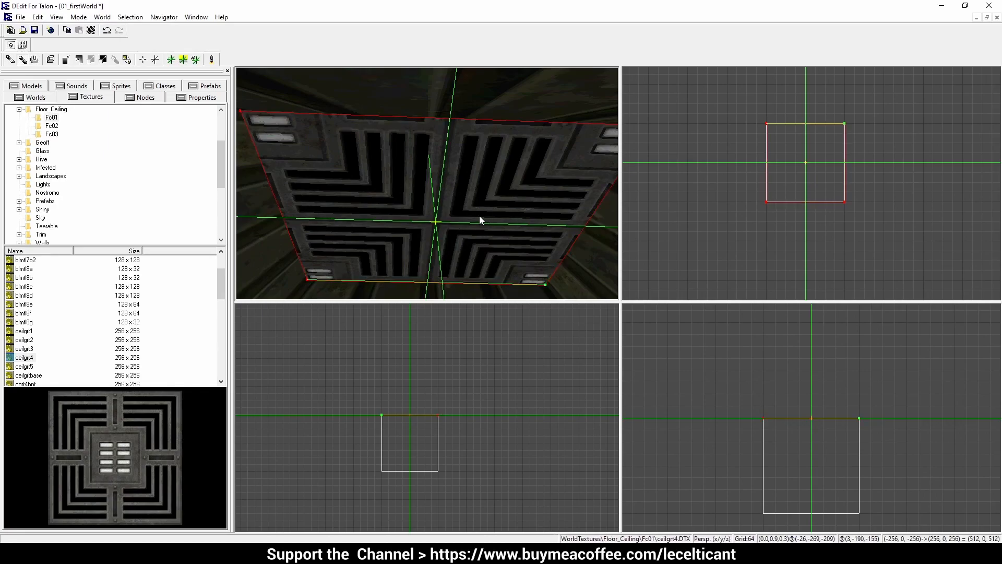
click(469, 204)
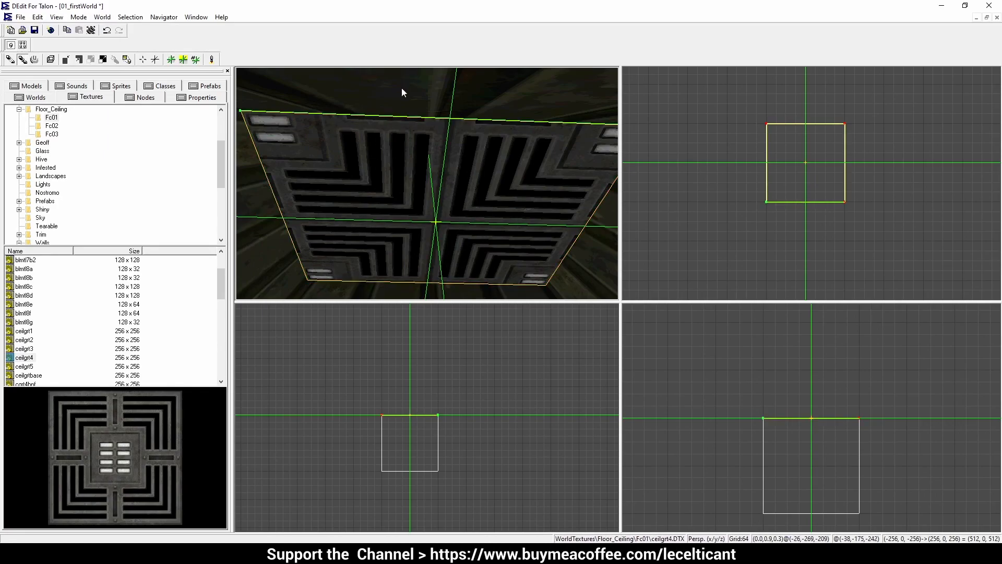
click(411, 140)
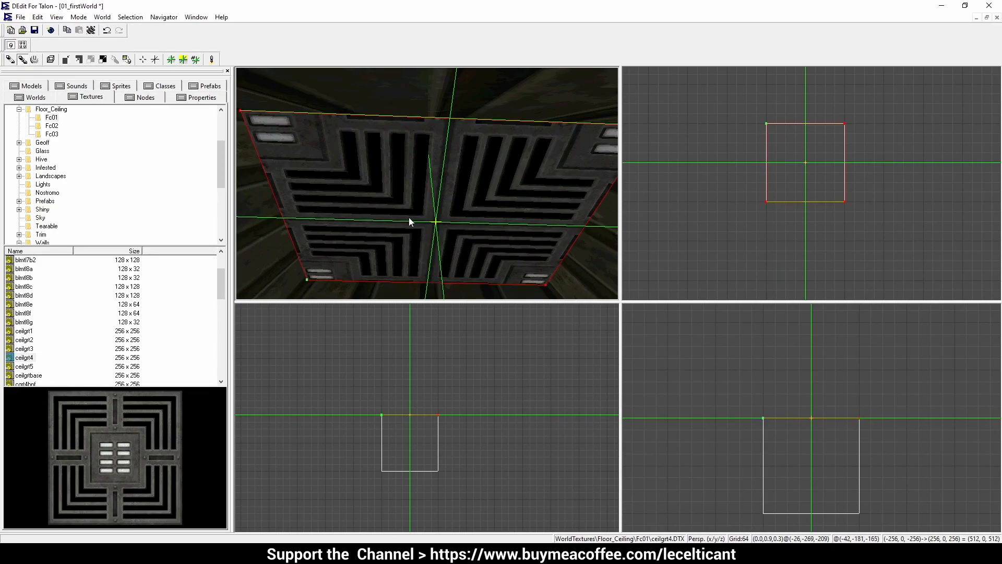
key(ctrl+shift+t)
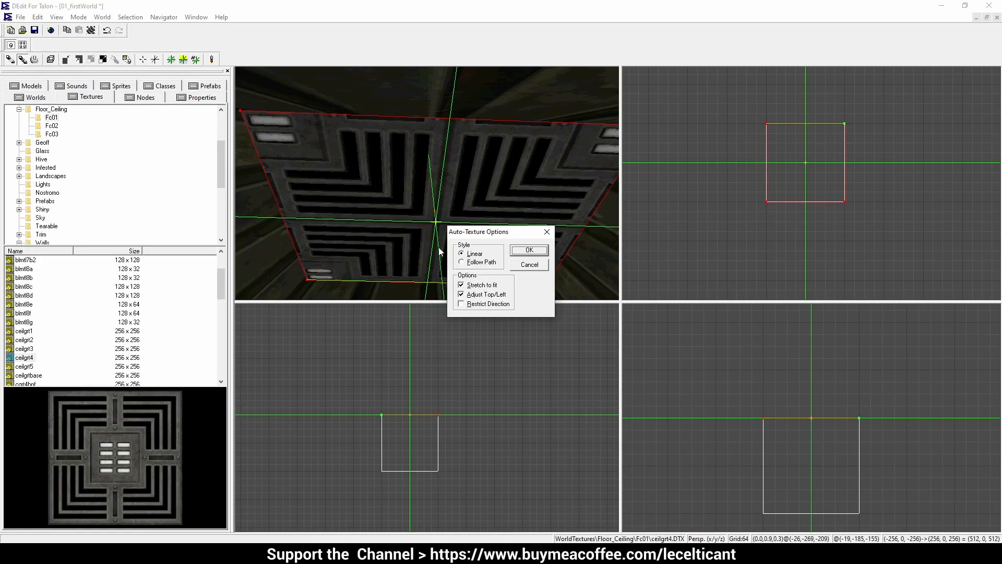
click(528, 250)
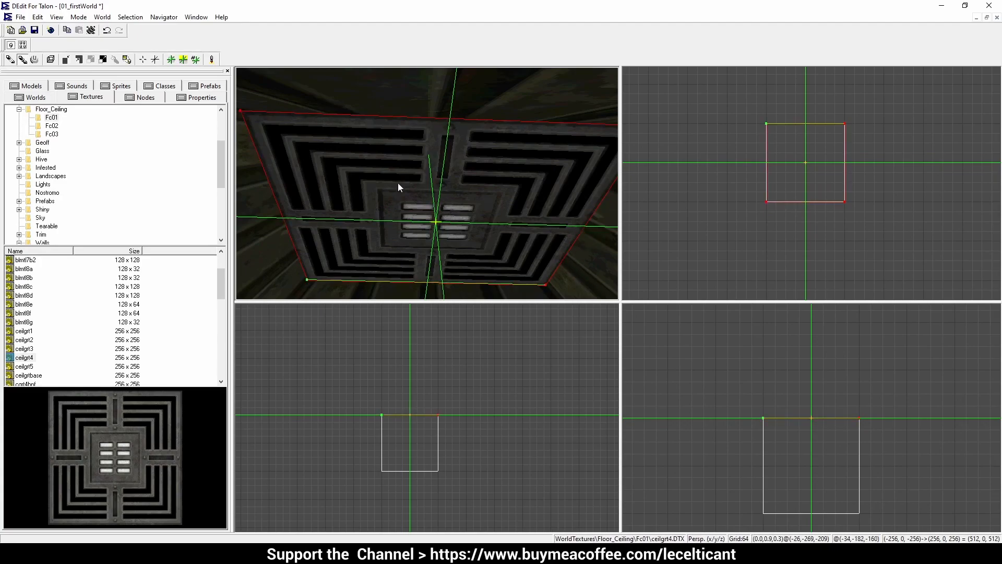
drag(425, 194, 461, 298)
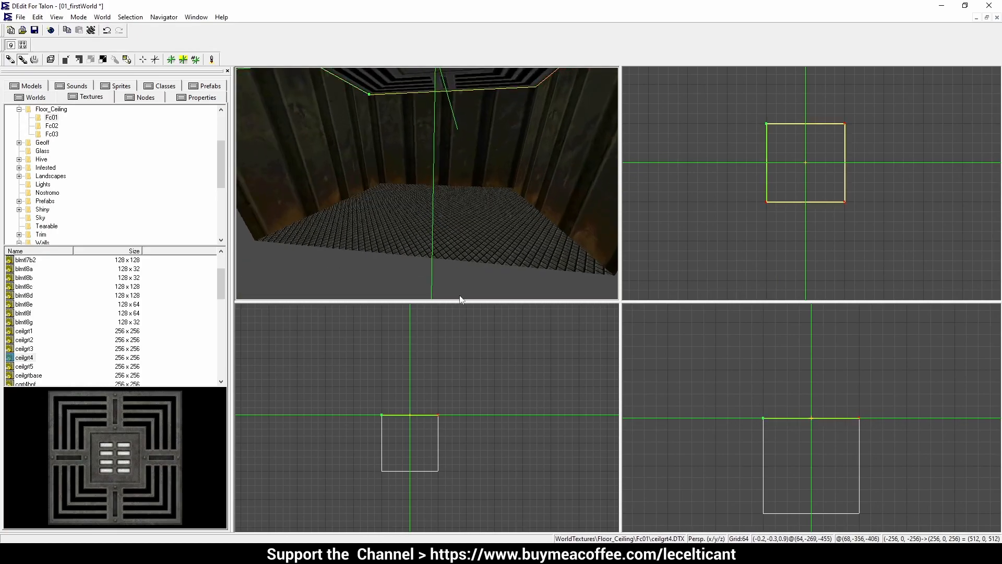
Step: Inspect the stretched ceiling texture from inside the room and clear the ceiling polygon's selection
drag(469, 222, 392, 258)
drag(311, 165, 436, 152)
drag(270, 135, 489, 187)
drag(364, 136, 581, 253)
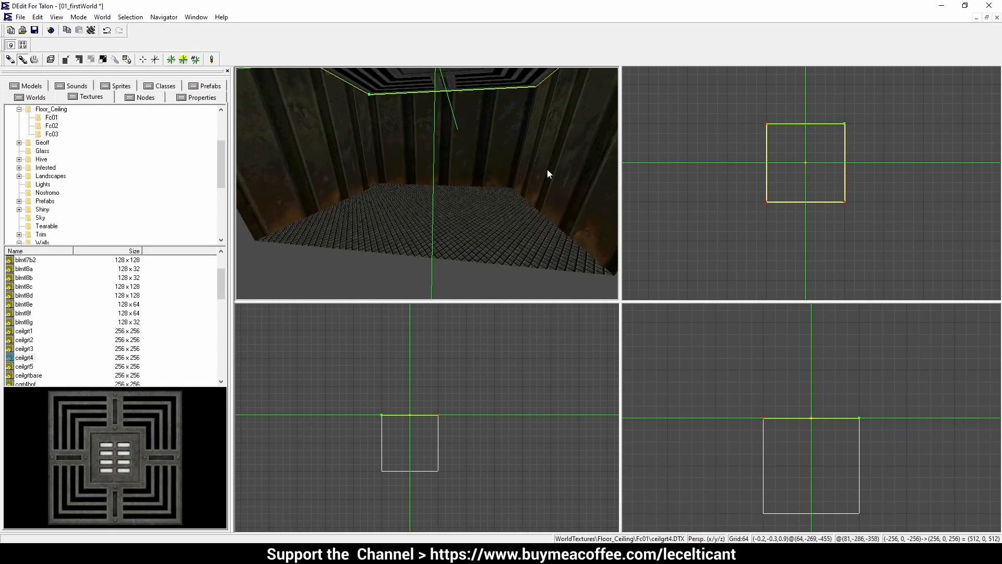
key(v)
click(435, 157)
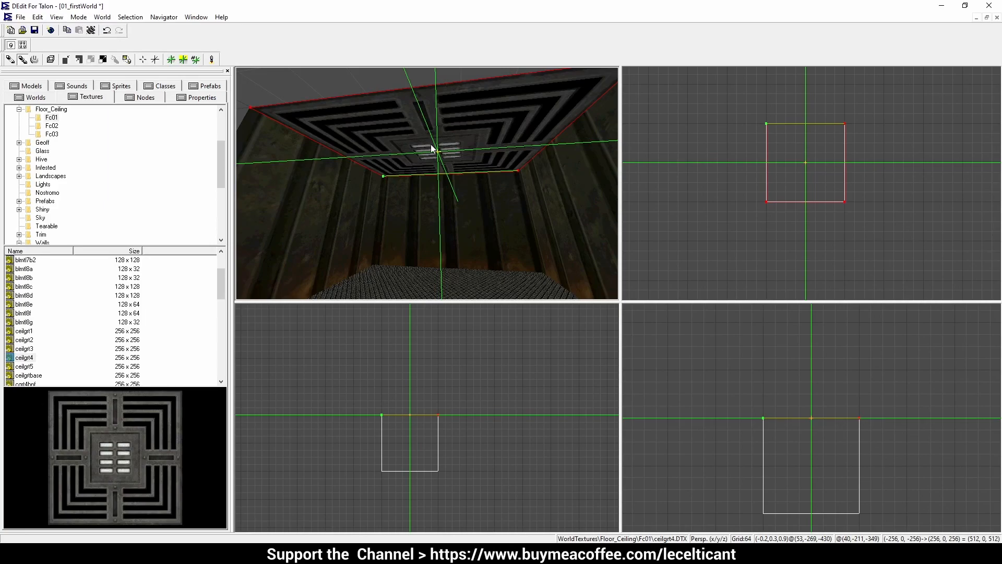
key(ctrl+b)
key(Escape)
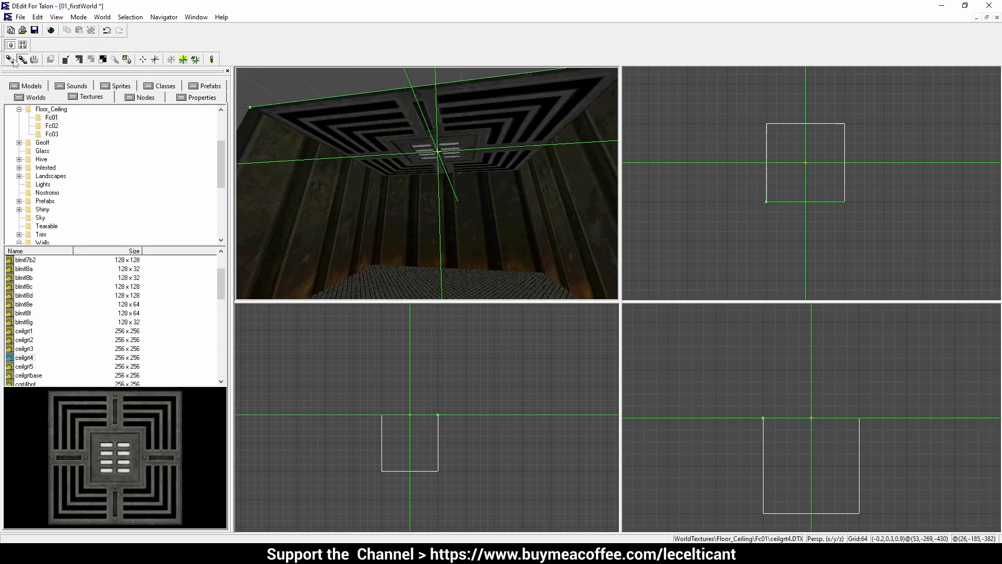
Step: Try the ceilgrt5 texture on the back wall's polygon in geometry mode, check it from several angles, and undo it
click(24, 60)
click(23, 366)
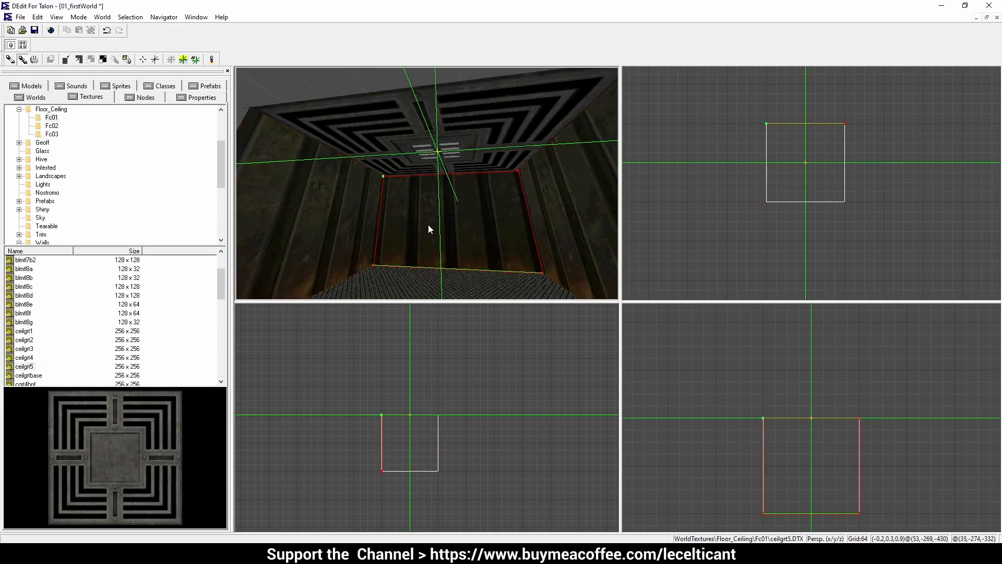
key(ctrl+t)
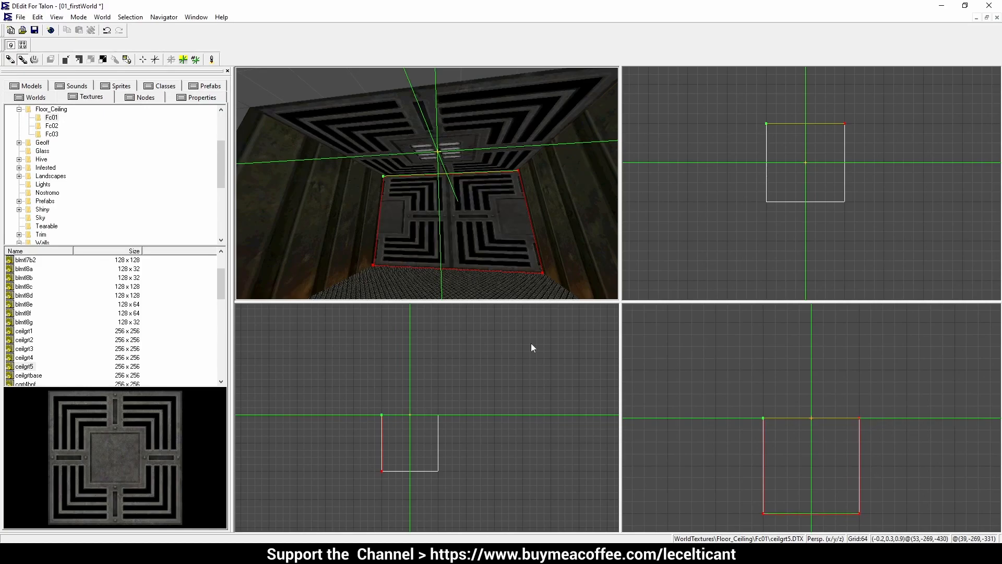
key(o)
key(o)
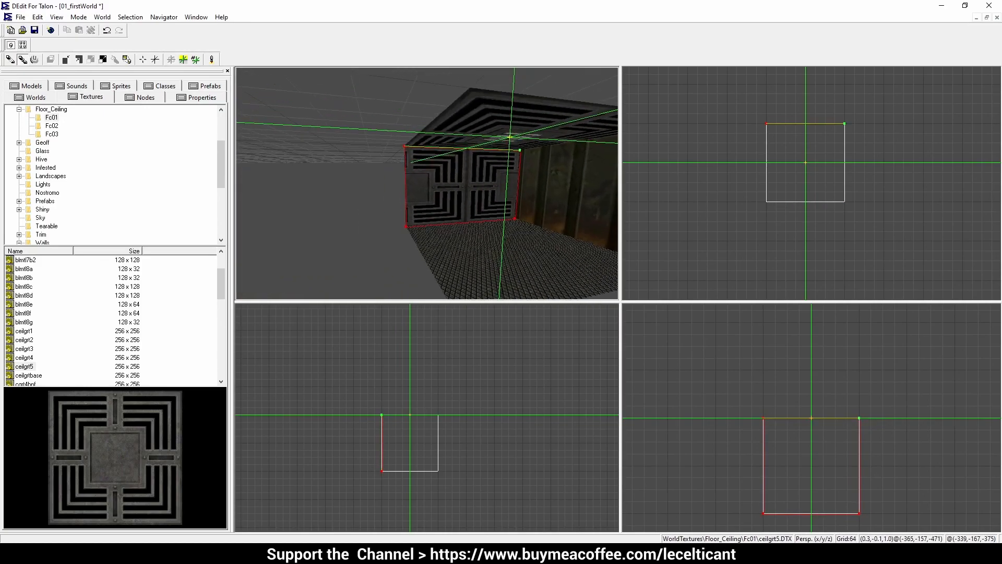
key(o)
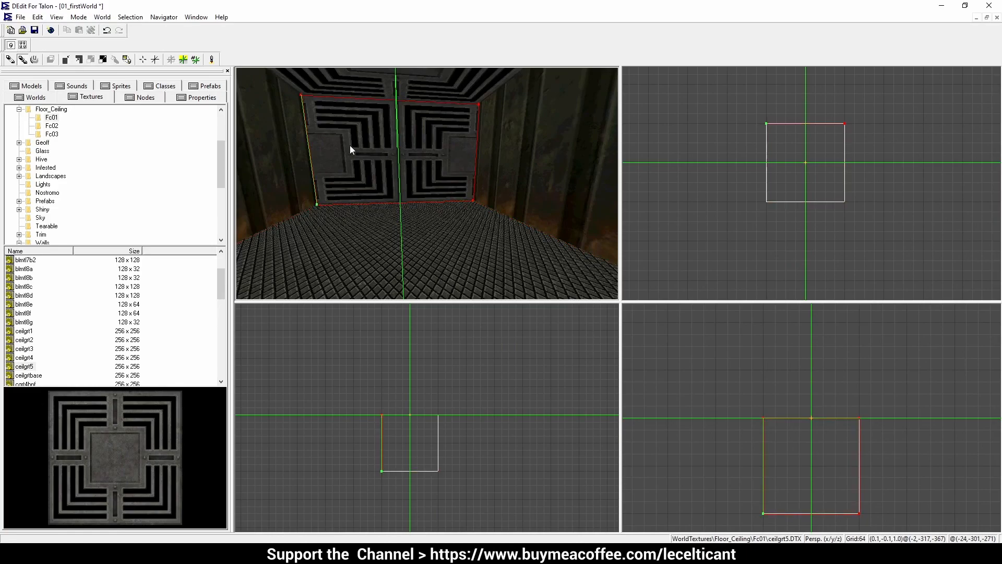
key(o)
key(o)
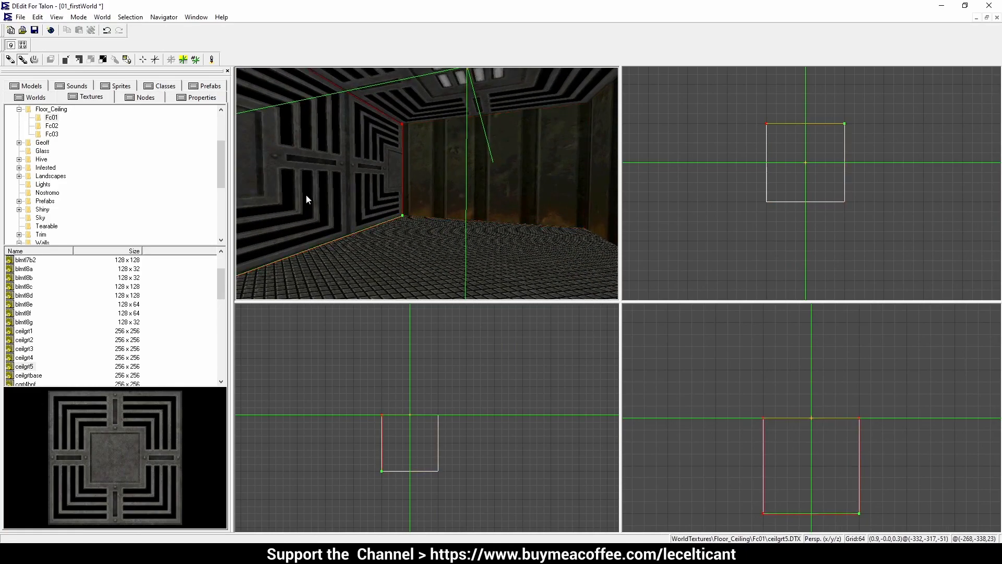
key(ctrl+z)
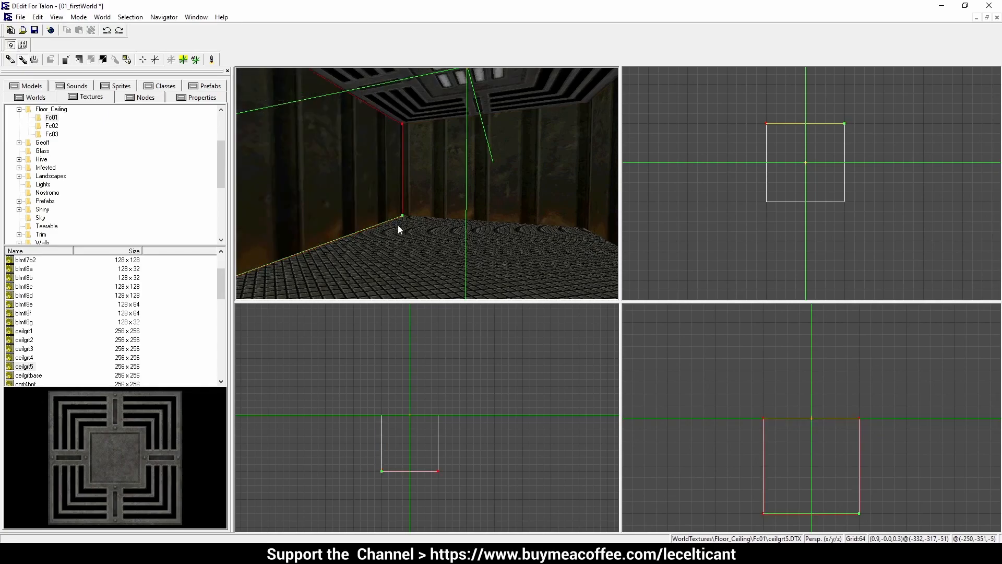
Step: Return to brush editing mode and look over the room's textured walls, floor and ceiling
key(o)
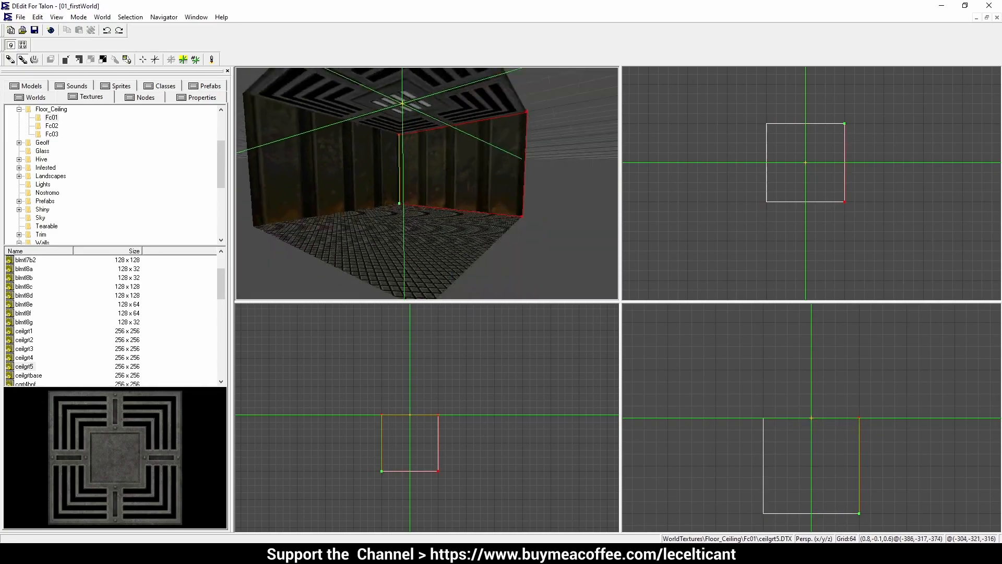
key(ctrl+b)
key(o)
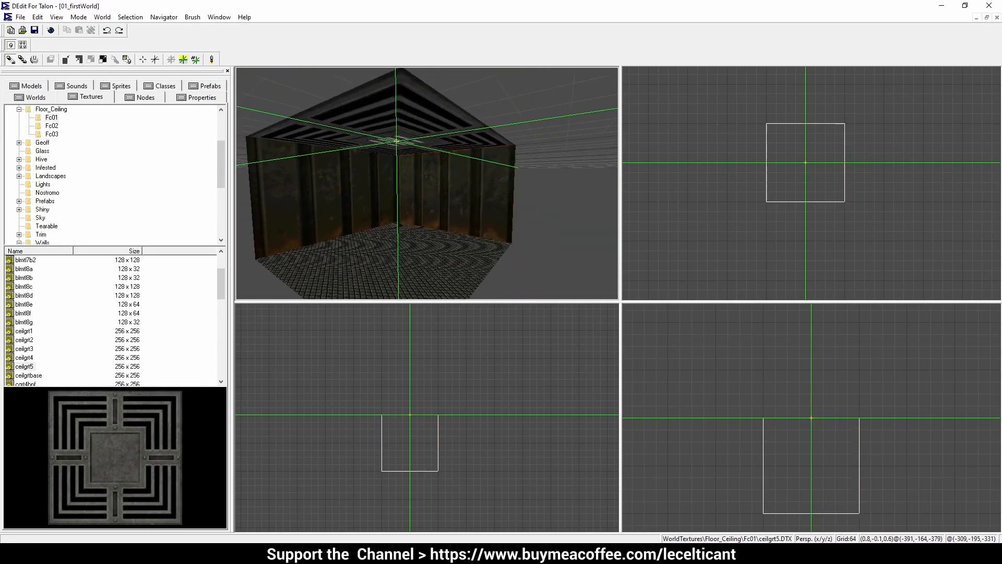
key(o)
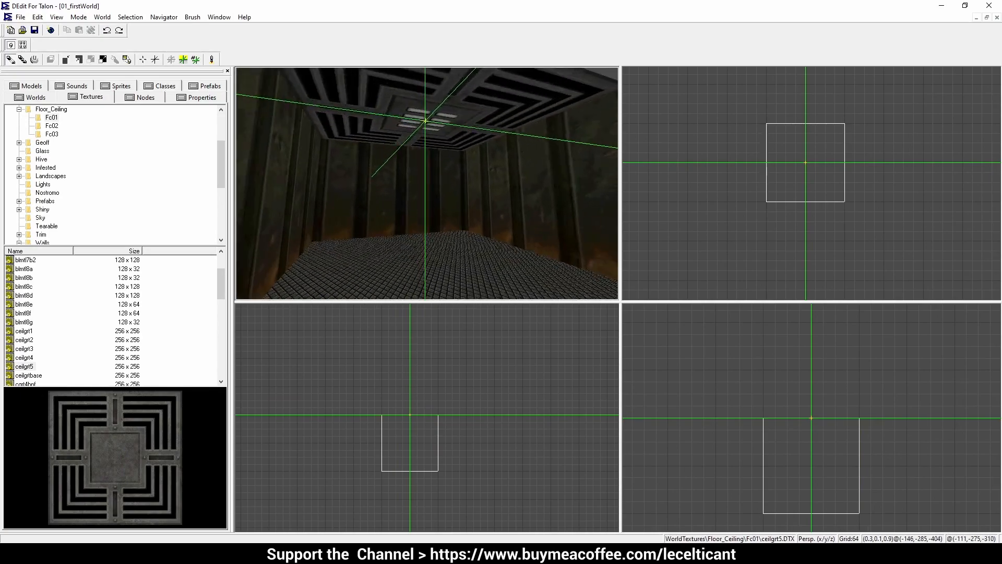
key(o)
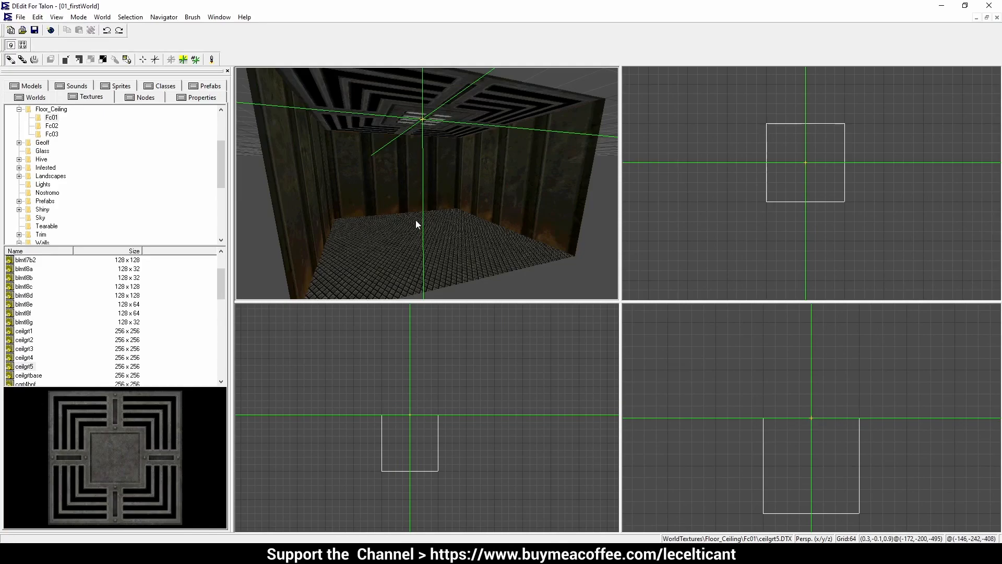
Step: Set the world's info string to "AmbientLight 50 50 50"
key(ctrl+i)
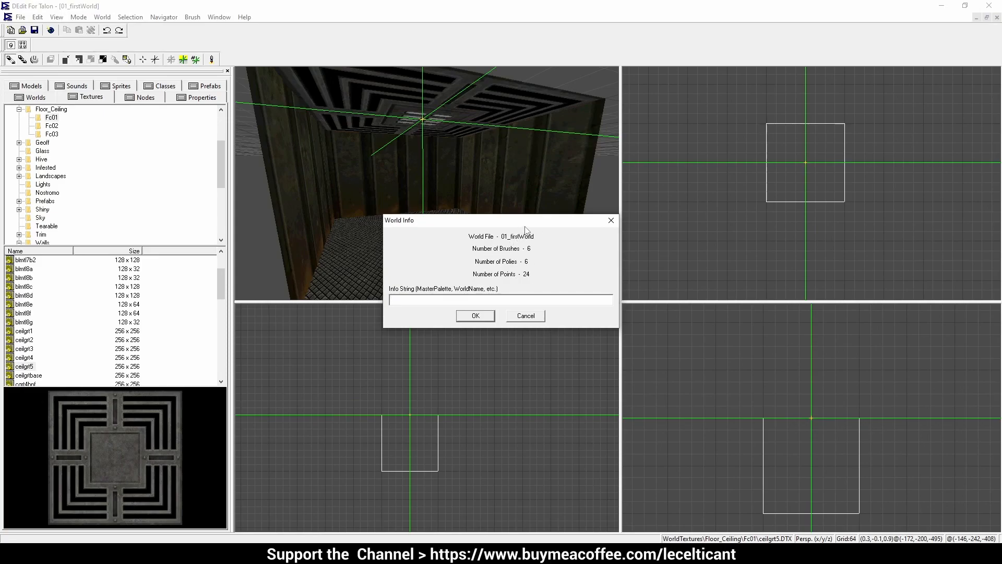
drag(525, 222, 507, 216)
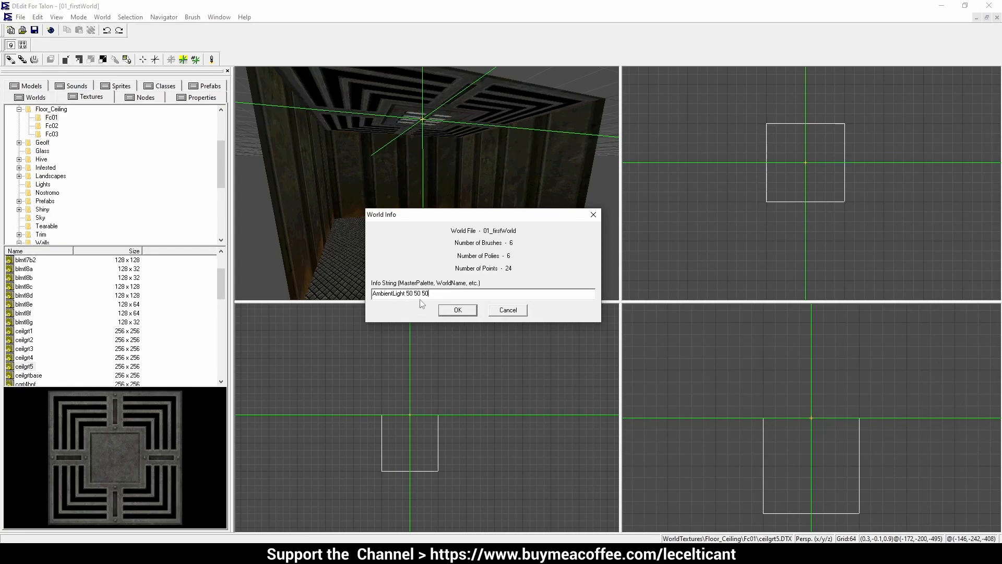
drag(407, 294, 436, 295)
click(436, 294)
drag(408, 294, 456, 293)
click(436, 295)
click(457, 294)
click(457, 310)
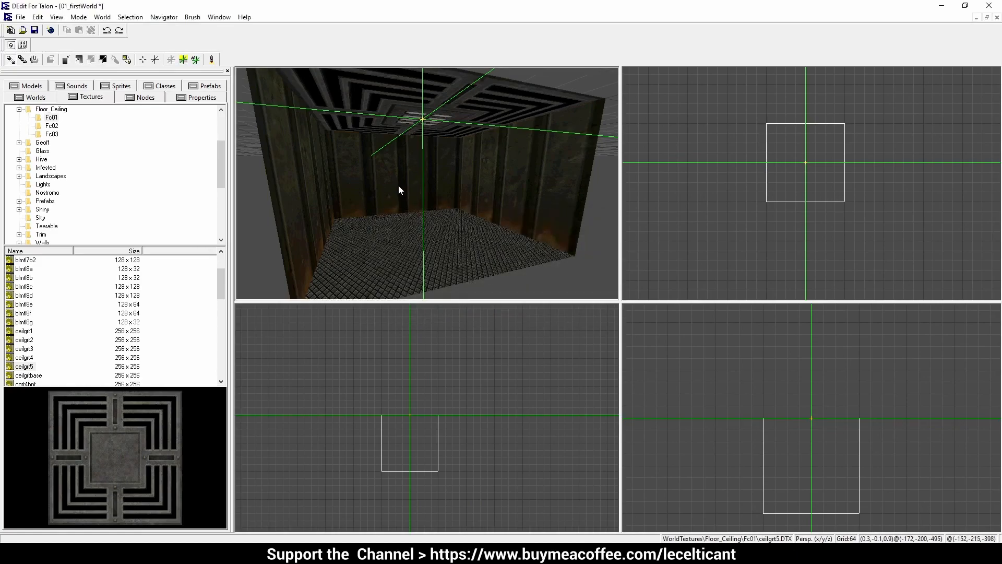
Step: Show the node tree and place the marker at the room's centre, about 128 units above the floor, using the Left view
drag(416, 187, 433, 220)
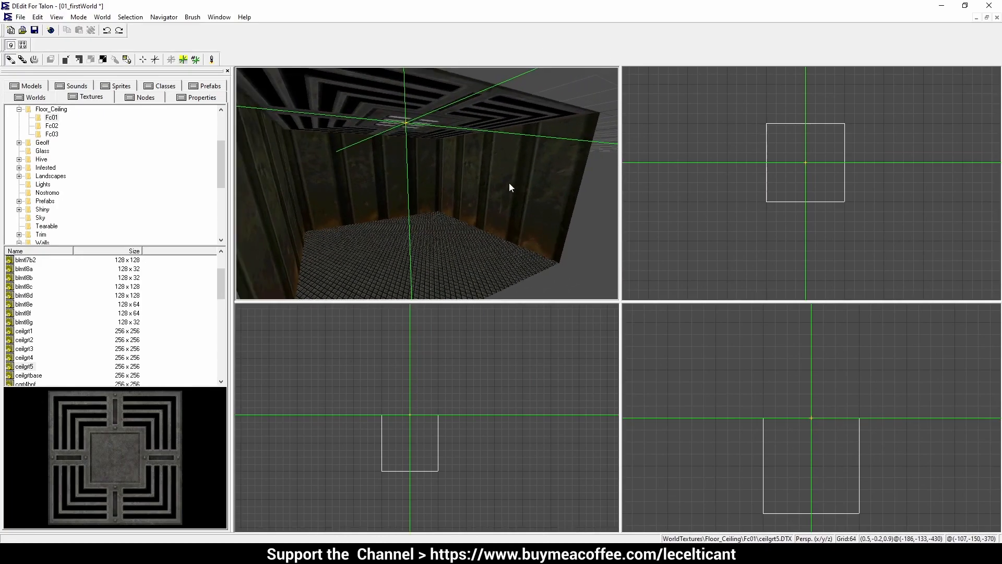
click(139, 98)
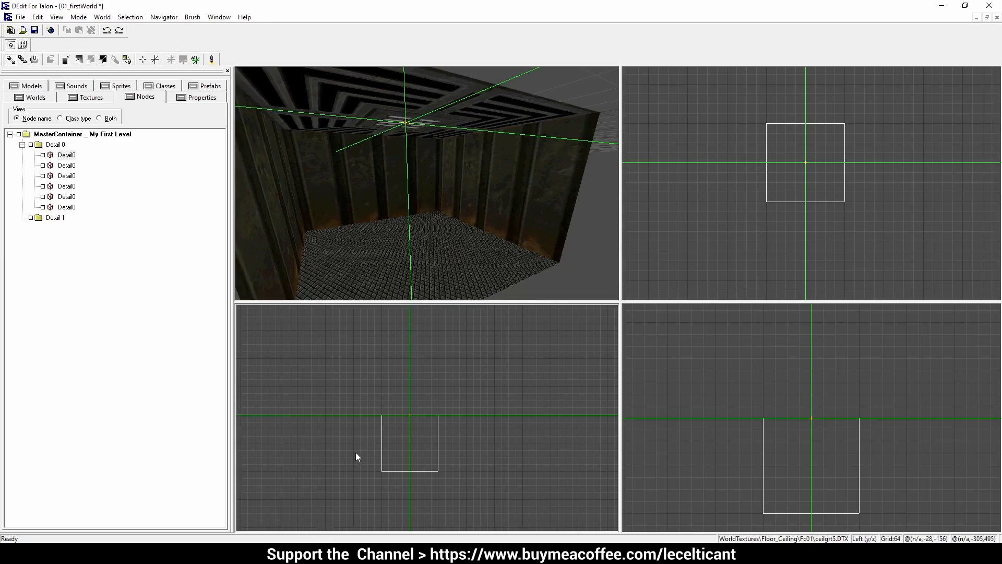
right_drag(424, 453, 425, 464)
drag(424, 453, 450, 431)
right_drag(427, 418, 427, 390)
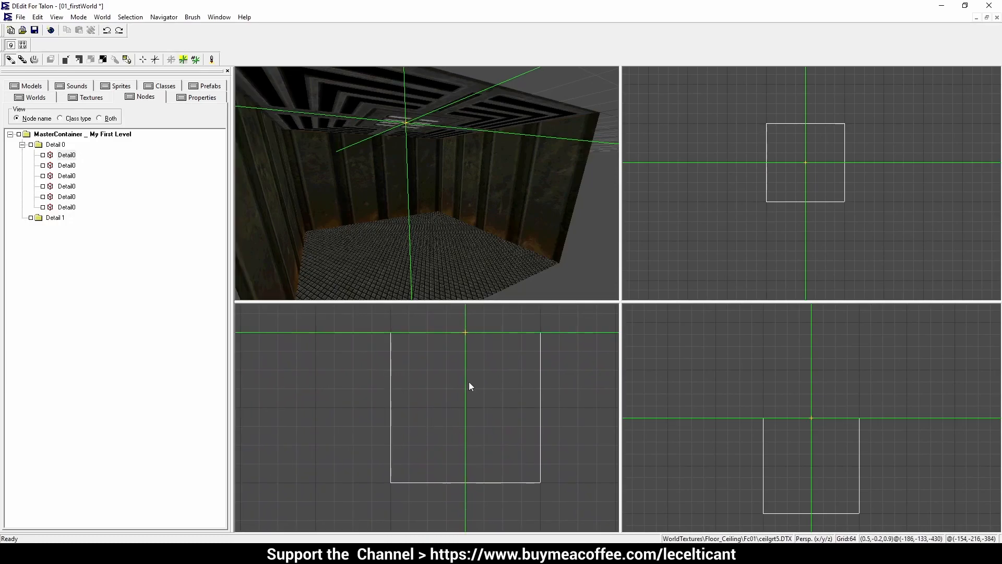
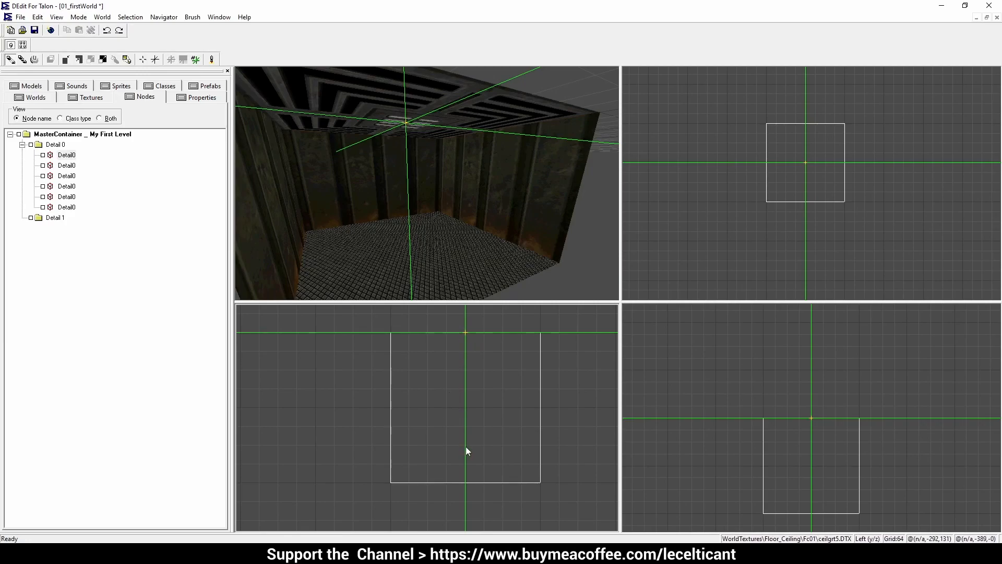
key(m)
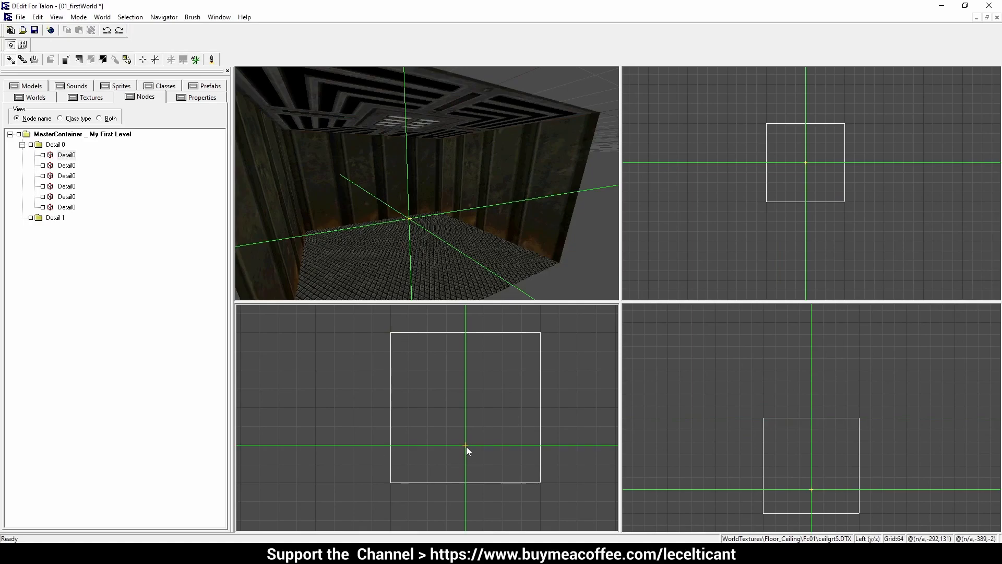
key(m)
key(m)
key(m)
key(m)
key(m)
key(m)
key(m)
key(m)
key(m)
key(m)
key(m)
key(m)
key(m)
key(m)
key(m)
key(m)
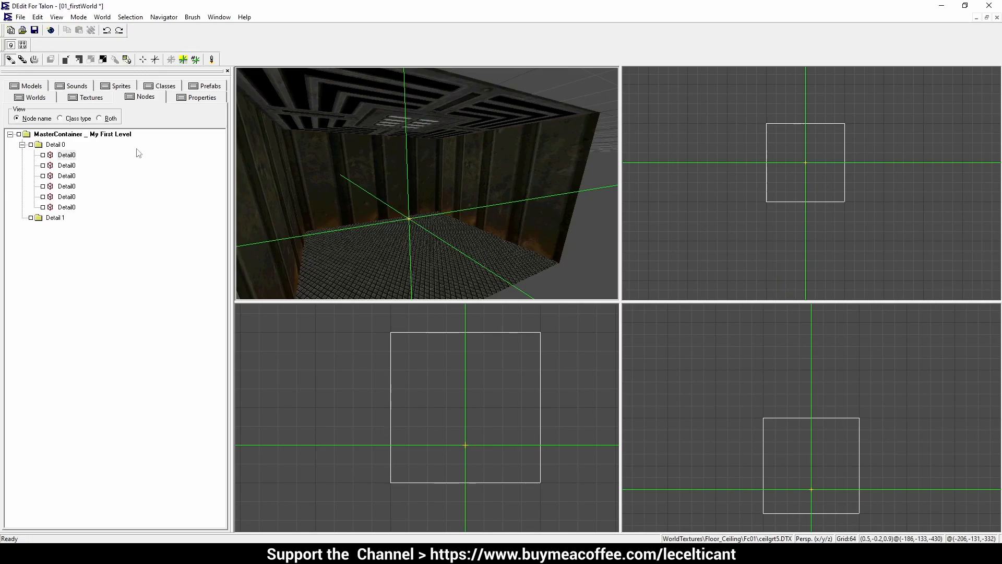
Step: Collapse the Detail 0 container and add a new container named GameStartPoint under the master container
click(22, 145)
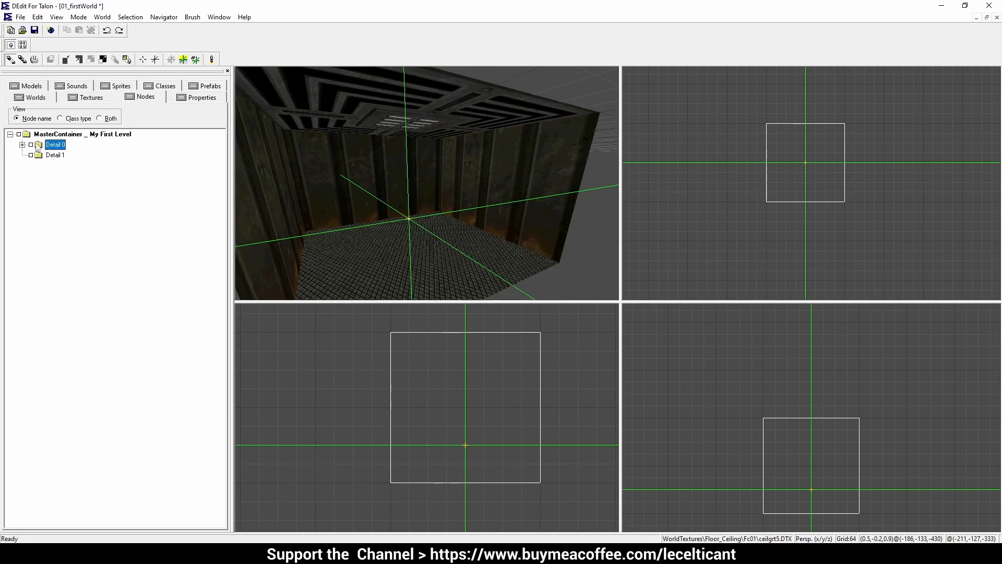
right_click(85, 134)
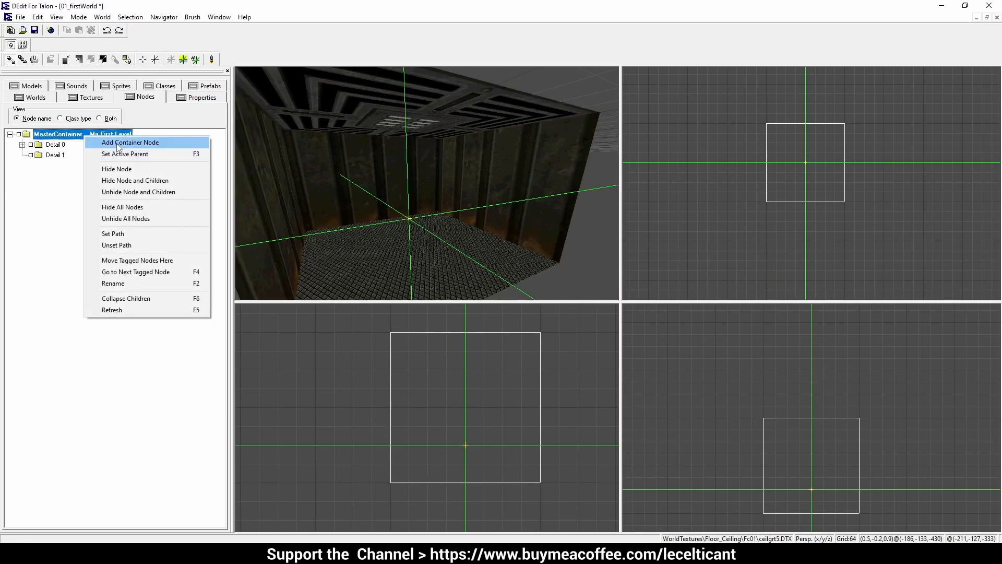
click(119, 142)
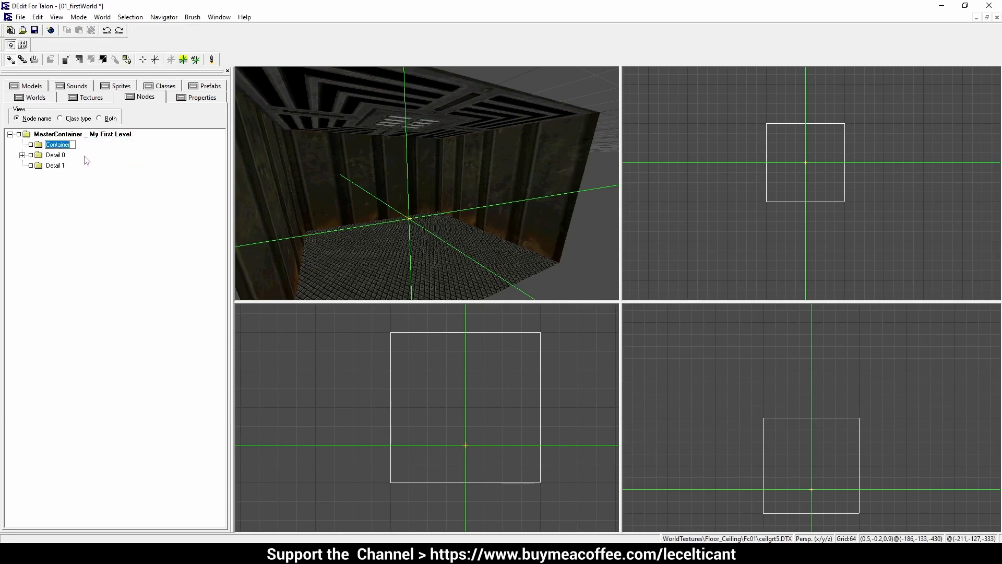
text(GameSta)
key(Return)
Step: Add another container node named WorldProprities under the master container
right_click(110, 135)
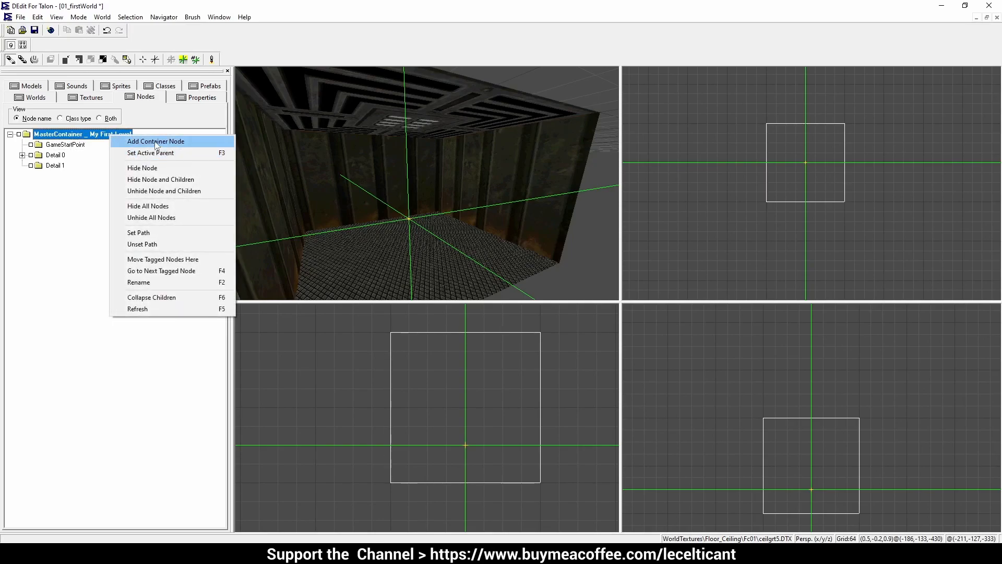
click(155, 141)
text(WorldProp)
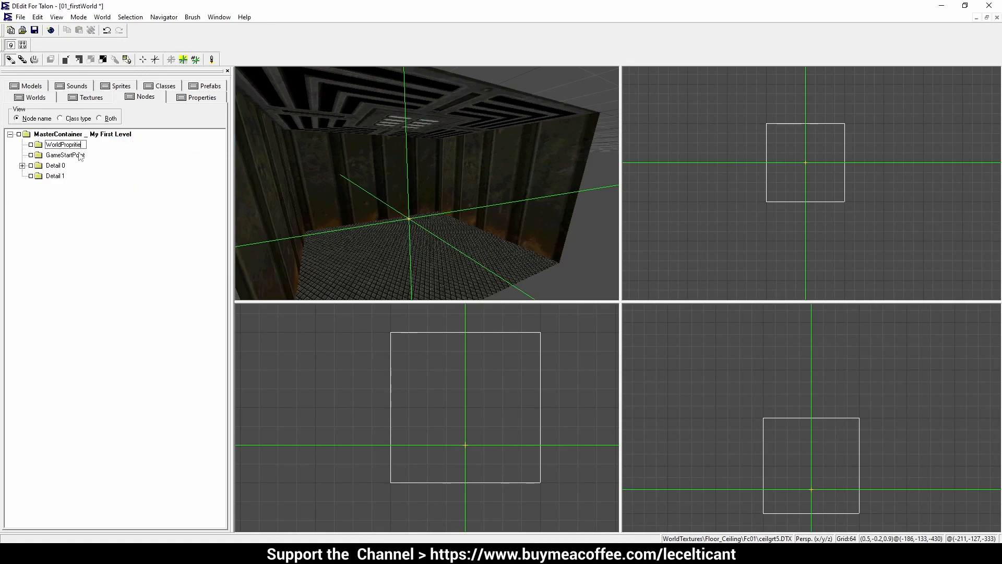
text(ities)
click(343, 136)
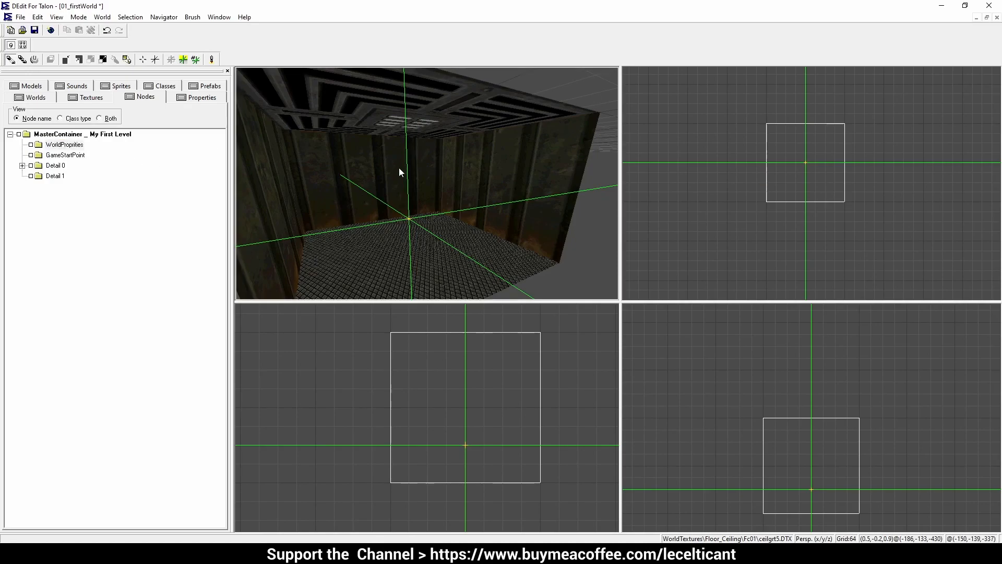
Step: Make the GameStartPoint container the active parent for new objects
click(52, 156)
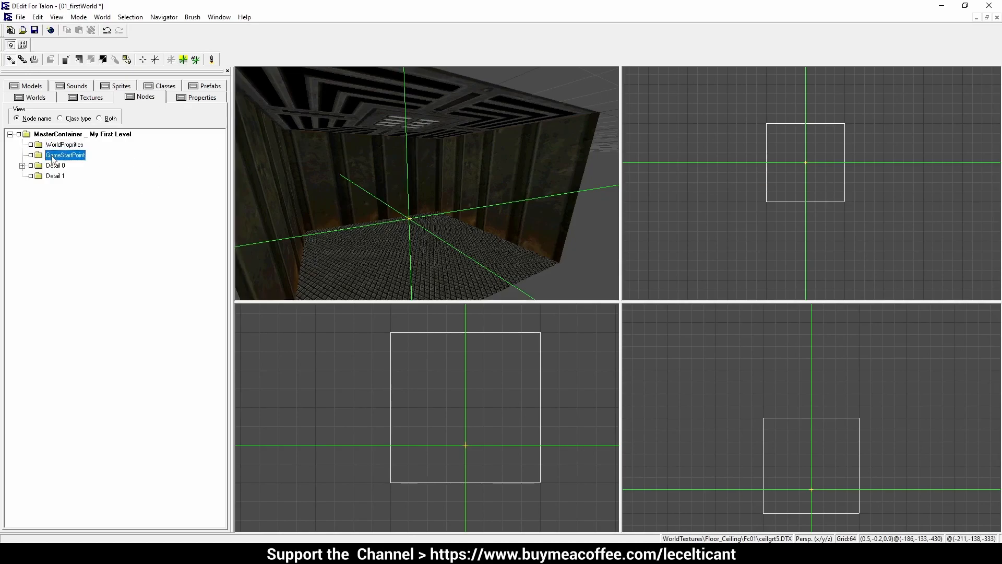
click(78, 156)
right_click(80, 160)
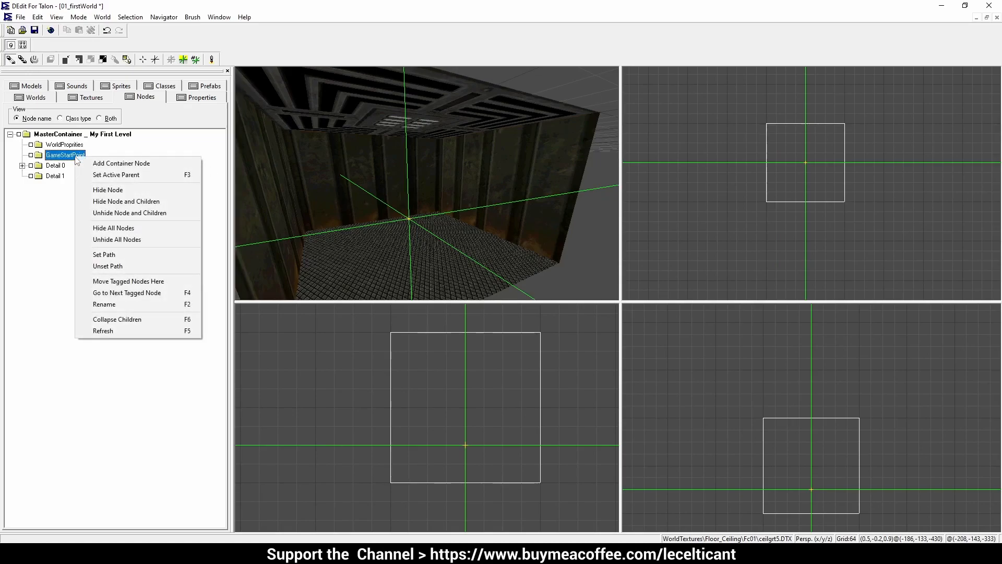
click(102, 176)
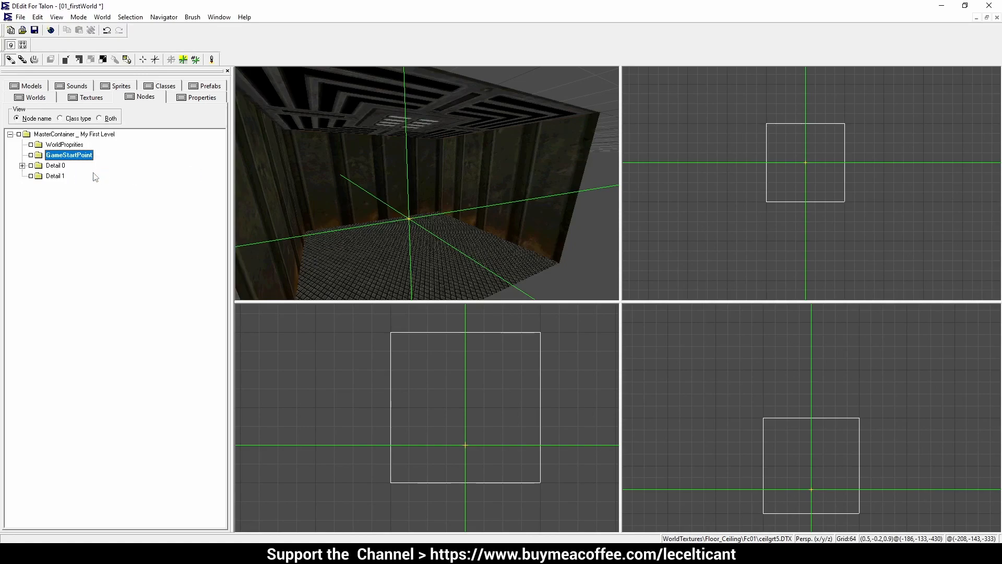
Step: Switch the active parent to the master container and back to the GameStartPoint container
click(64, 145)
click(73, 156)
click(74, 144)
click(74, 155)
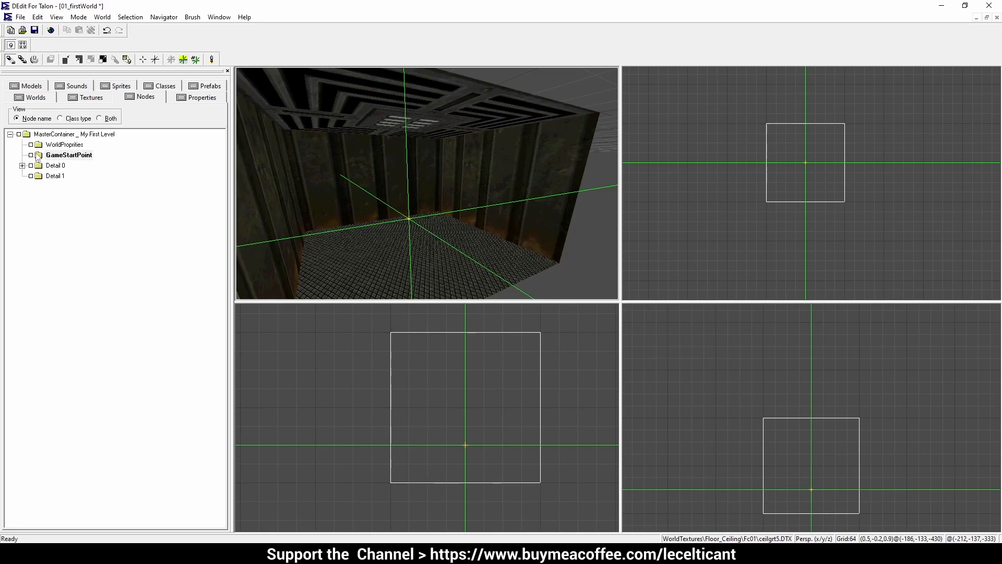
click(62, 135)
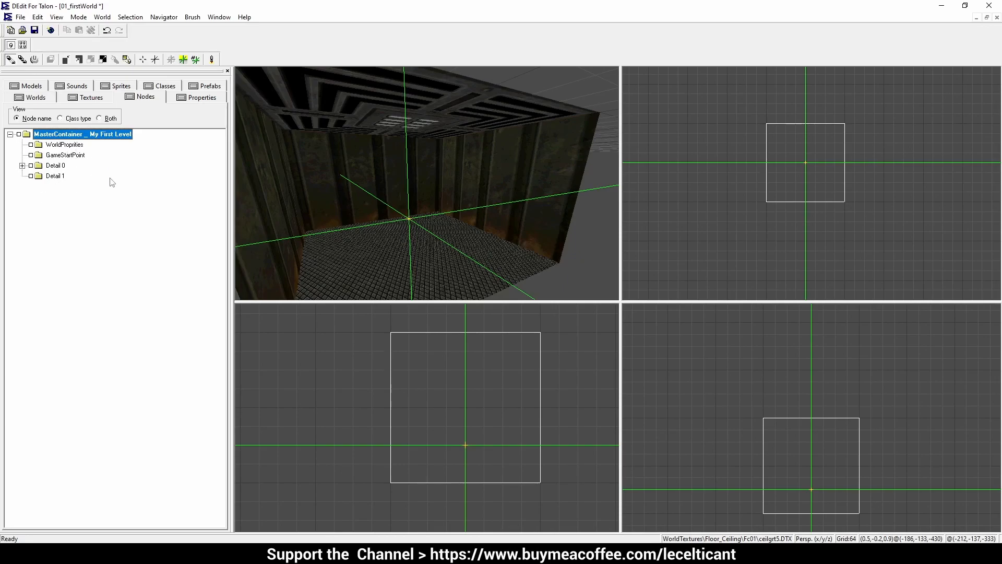
click(65, 155)
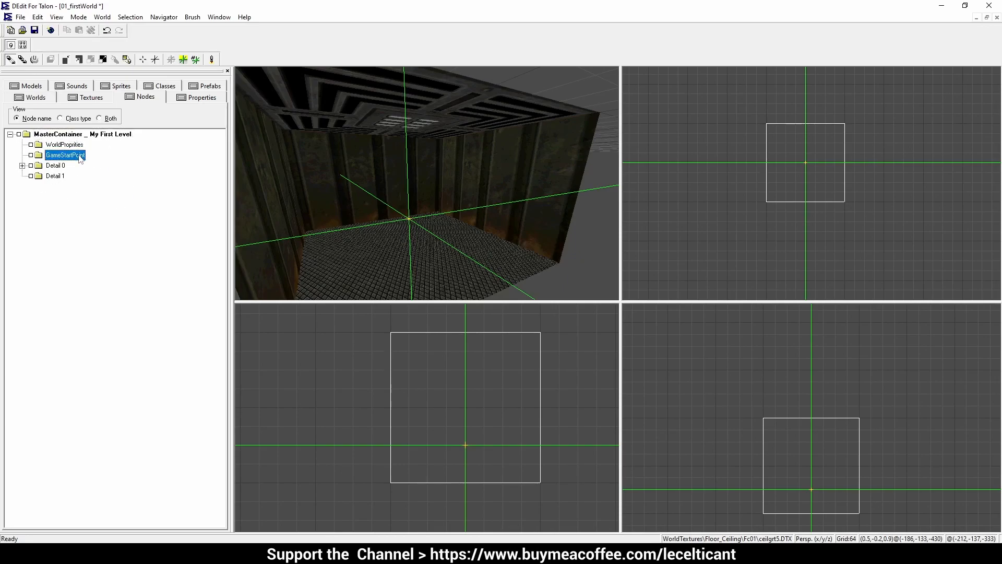
double_click(69, 155)
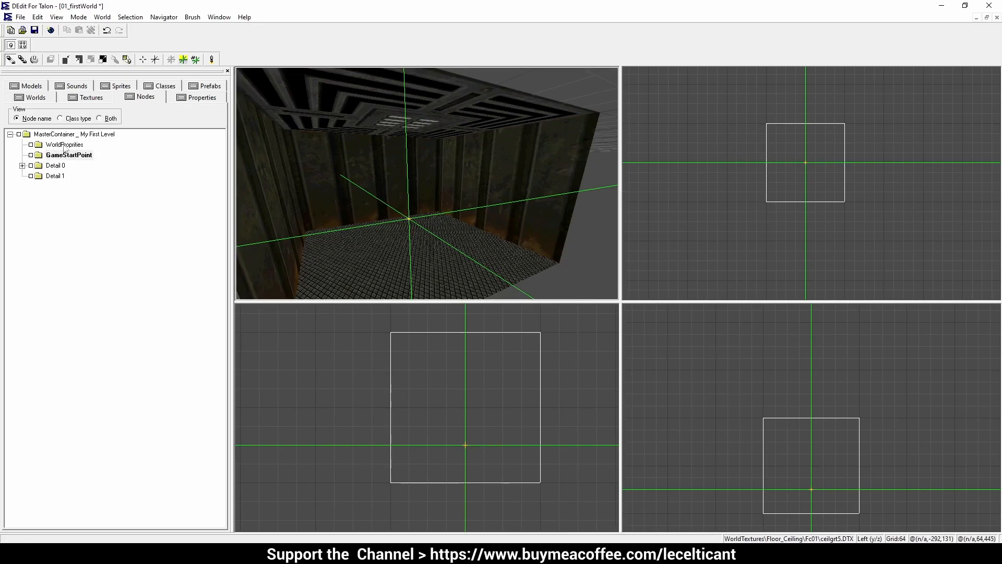
Step: Add an object of class GameStartPoint at the marker inside the room
right_click(415, 230)
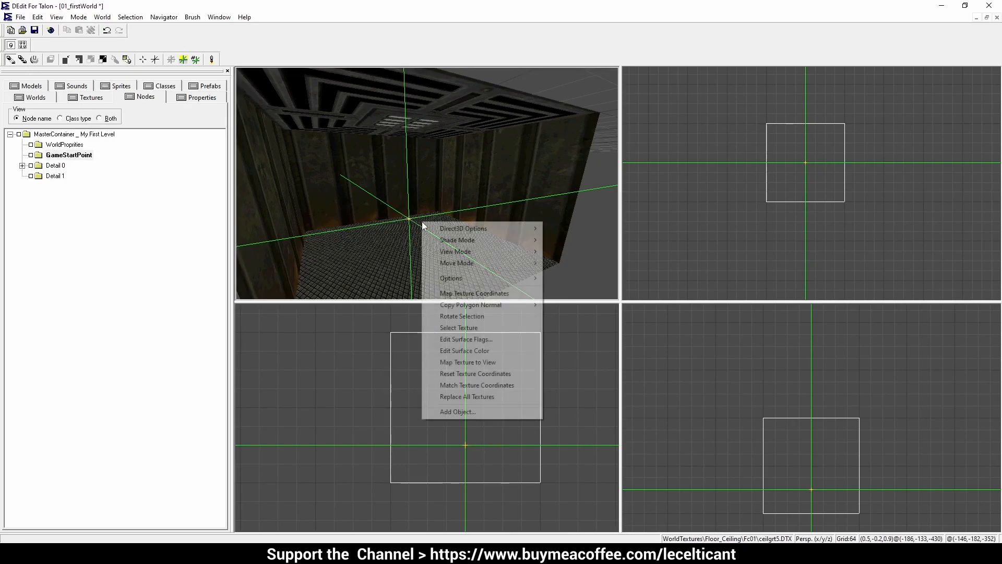
click(469, 412)
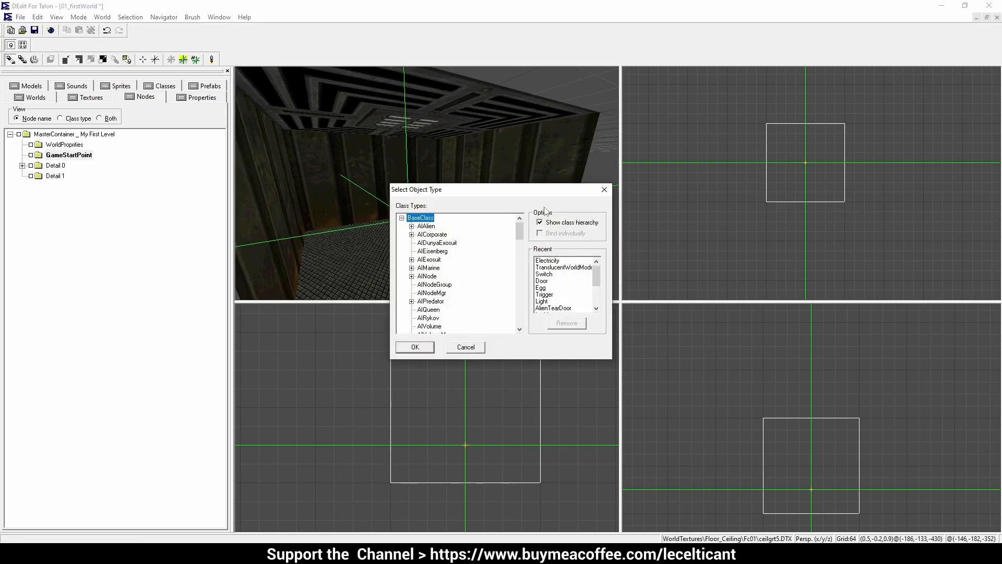
drag(520, 232, 520, 273)
click(438, 243)
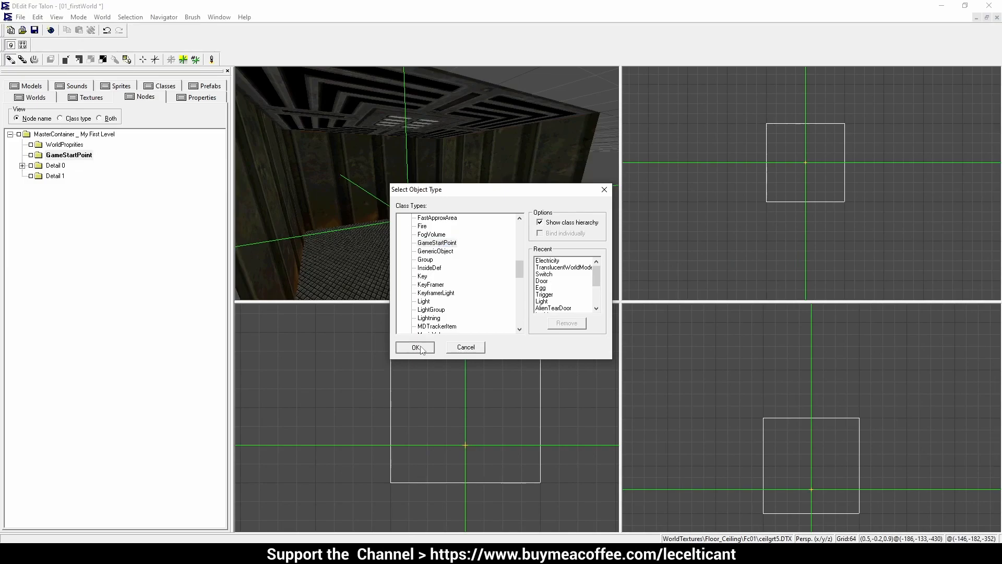
click(420, 347)
Step: Examine the start point's box and its coloured direction axes up close in the perspective view
mouse_move(445, 206)
mouse_down()
mouse_move(445, 214)
mouse_move(442, 183)
mouse_move(455, 193)
mouse_move(447, 200)
mouse_move(446, 189)
mouse_up()
key(m)
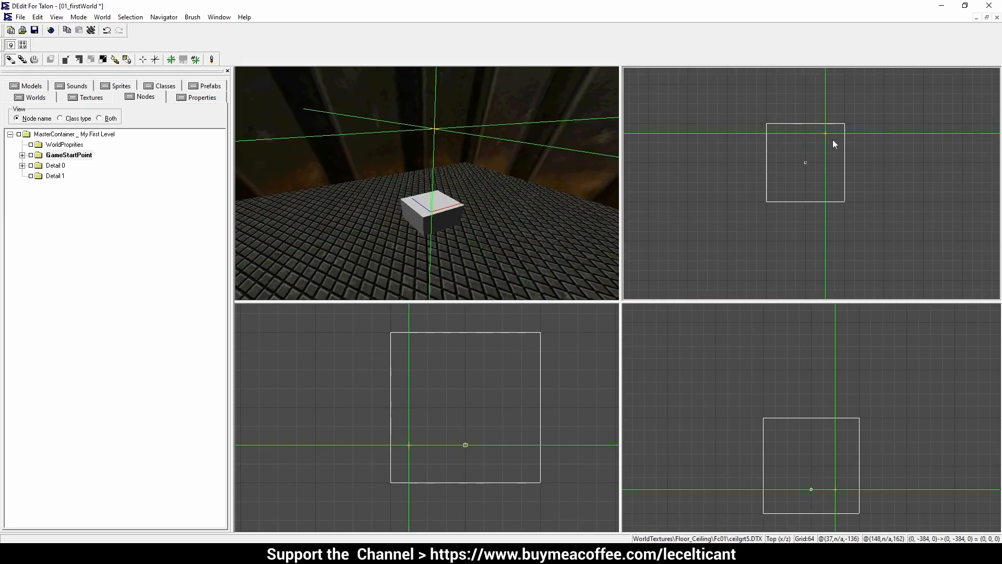
drag(464, 236, 406, 233)
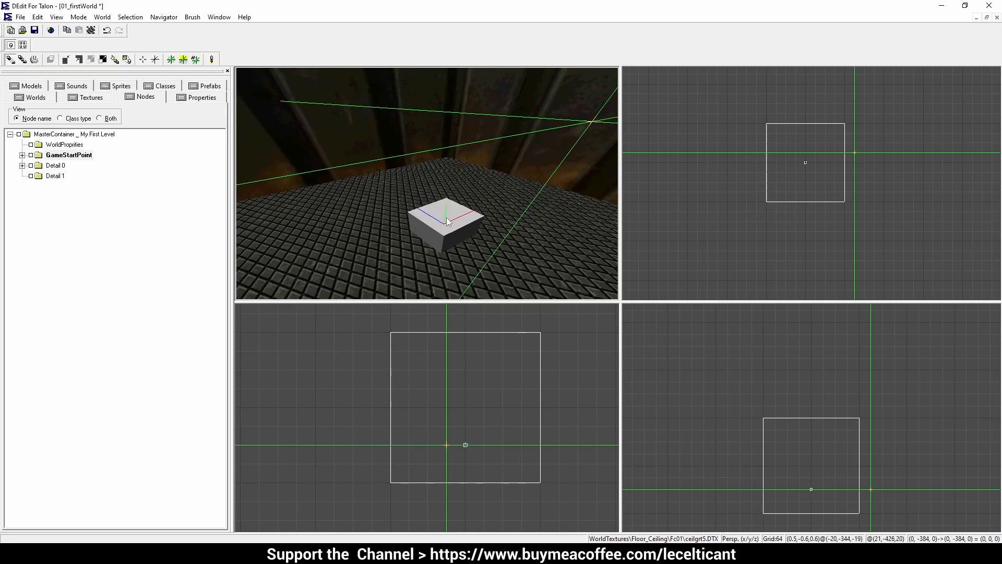
mouse_move(446, 208)
mouse_down()
mouse_move(444, 182)
mouse_move(428, 201)
mouse_move(452, 223)
mouse_up()
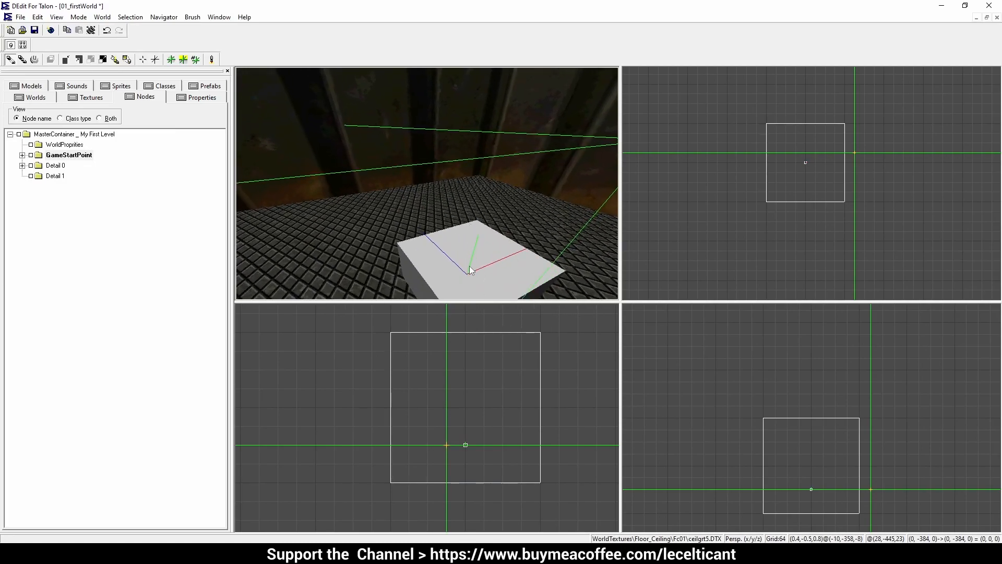
drag(427, 184, 427, 214)
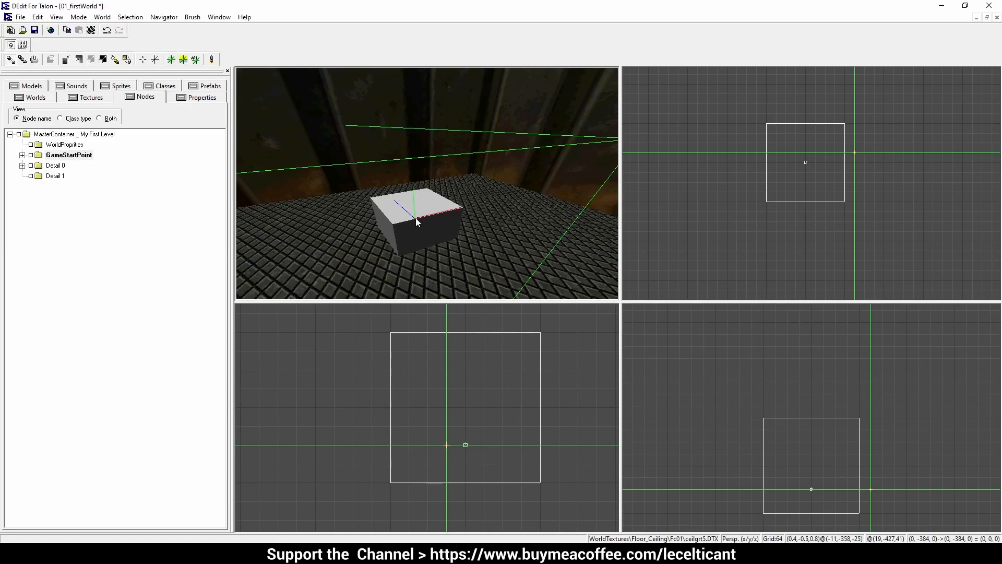
drag(407, 169, 340, 206)
Step: Move the start point in the top view into the room's lower-left corner, at -192, -384, -192
scroll(774, 193, up, 5)
scroll(830, 206, down, 2)
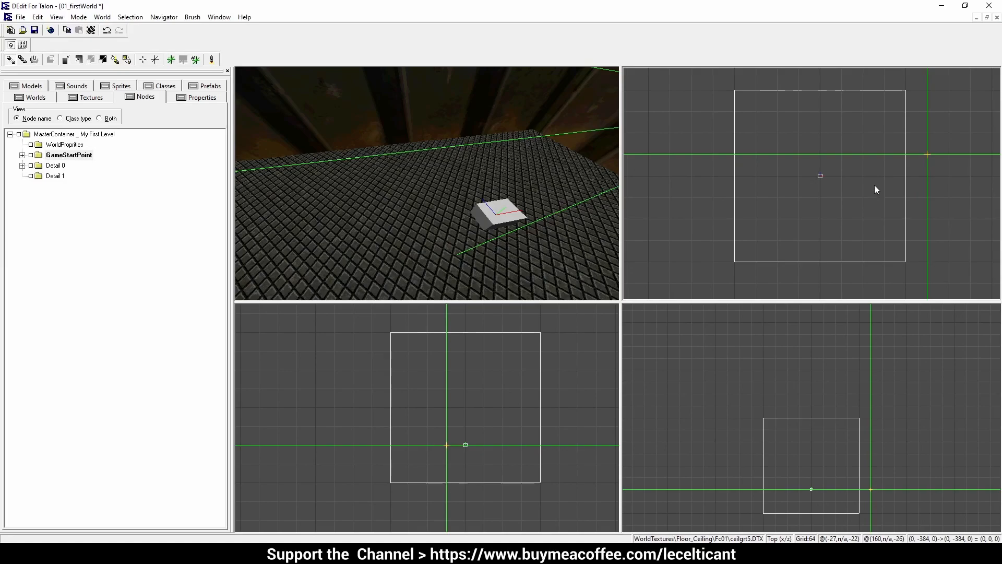
key(Down)
key(Down)
key(Down)
key(Left)
key(Left)
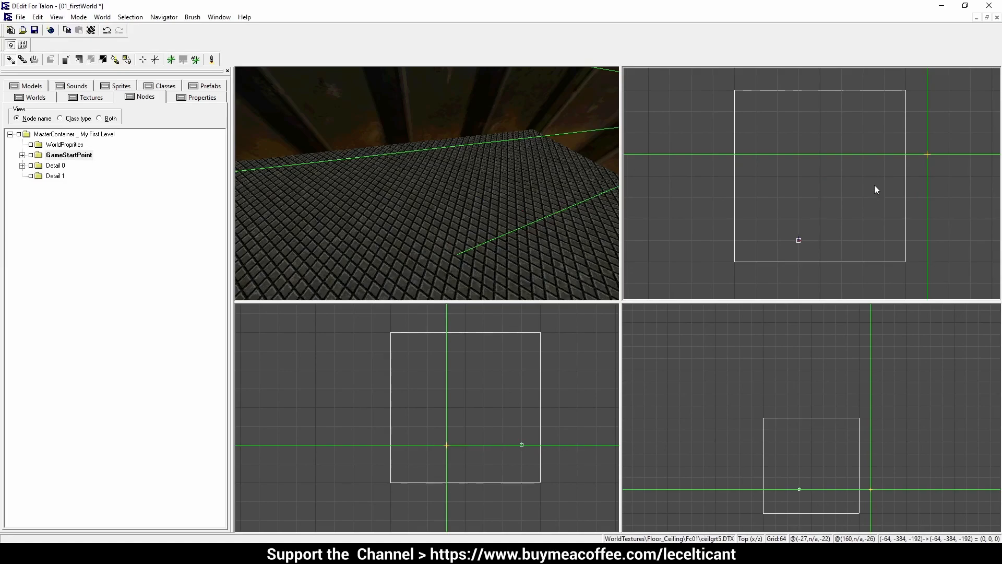
key(Left)
Step: Set the start point's rotation to a yaw of 45, with pitch and roll at 0
middle_drag(472, 189, 427, 183)
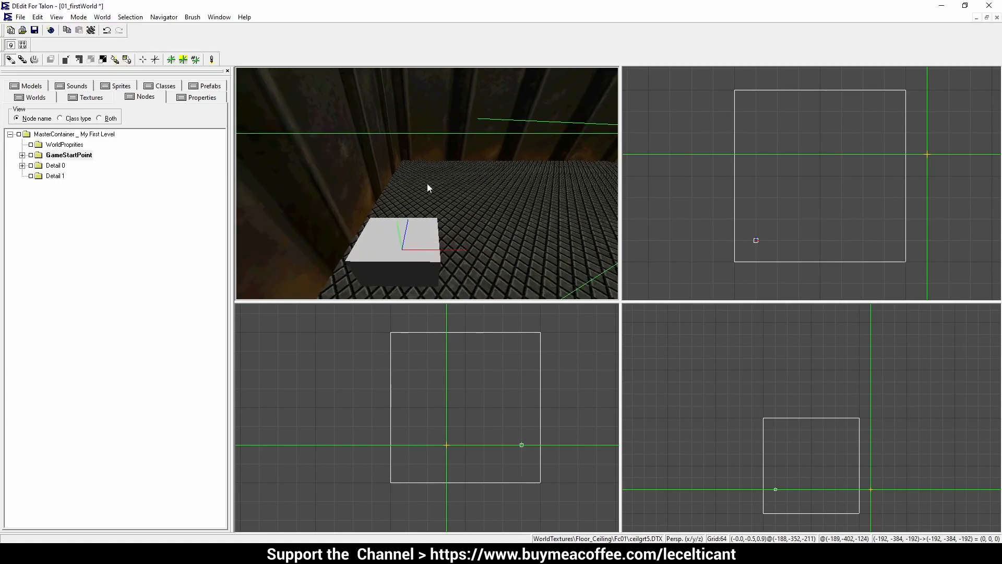
right_click(409, 234)
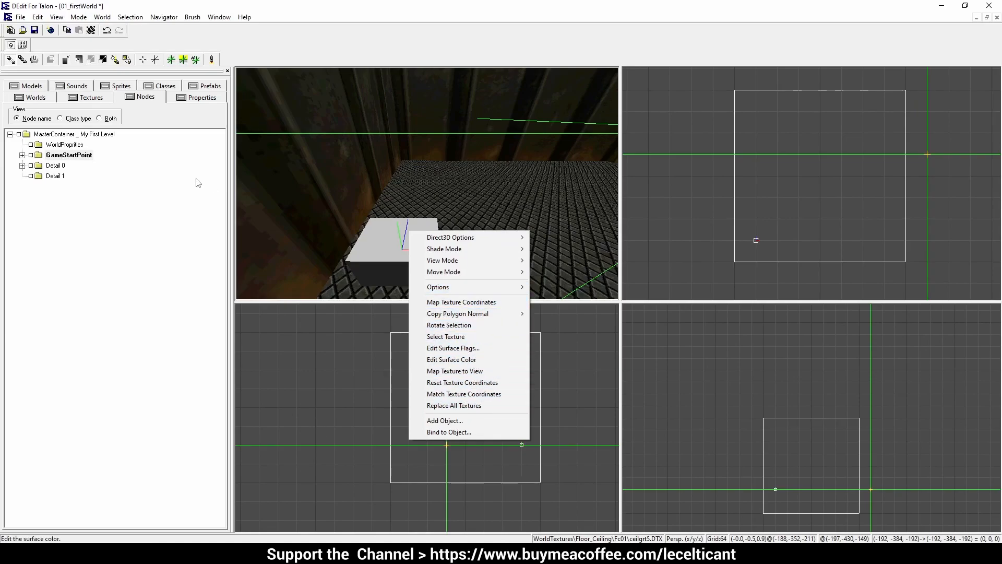
click(344, 211)
click(191, 99)
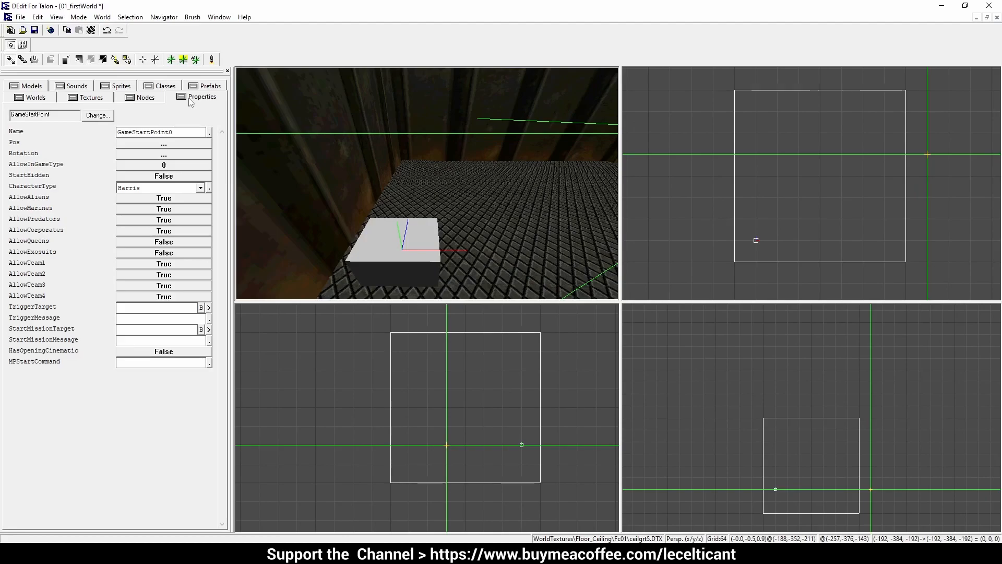
click(121, 155)
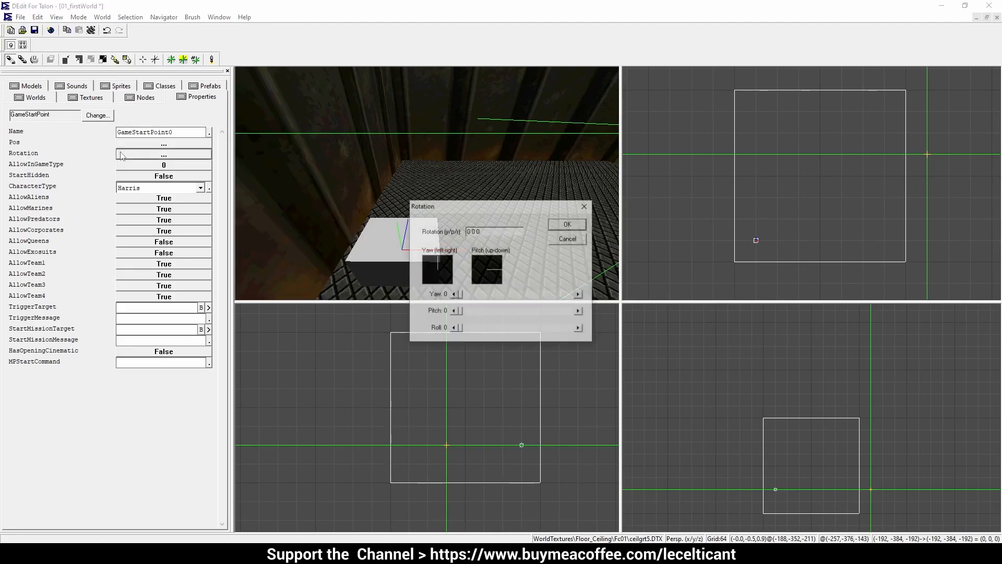
drag(461, 295, 467, 295)
double_click(470, 231)
text(45)
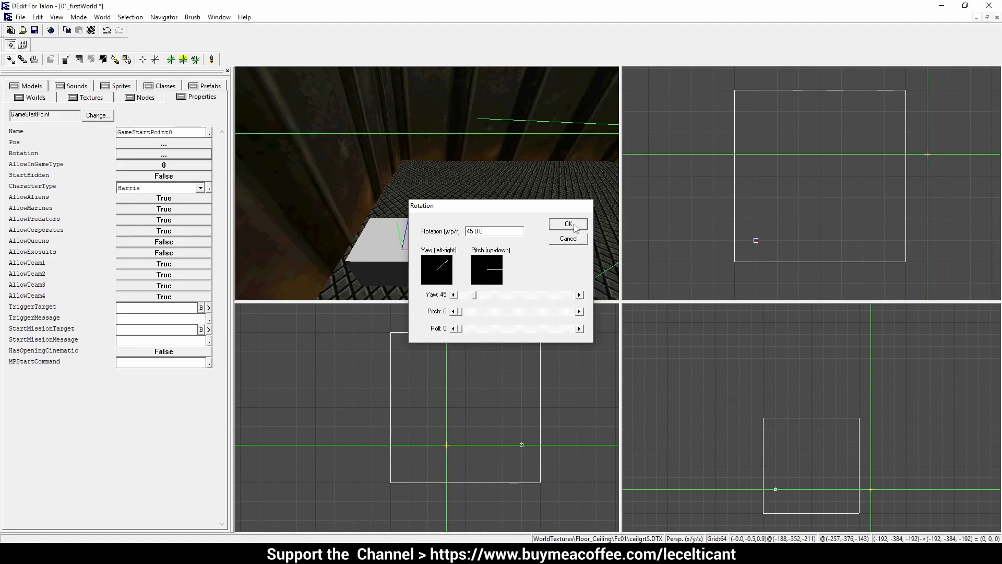
click(569, 224)
Step: Inspect the rotated start point's facing direction in the perspective view
key(v)
key(v)
key(v)
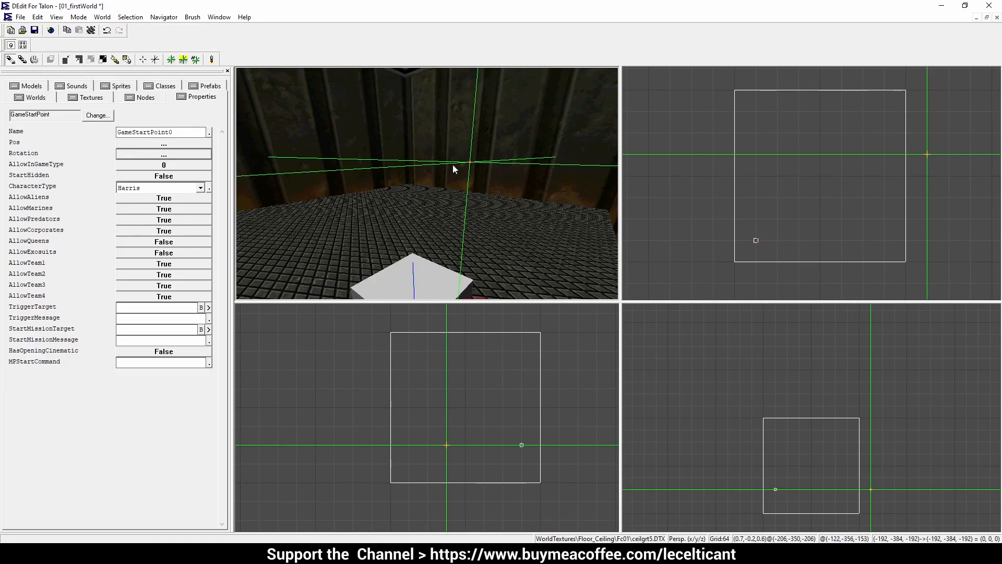
key(v)
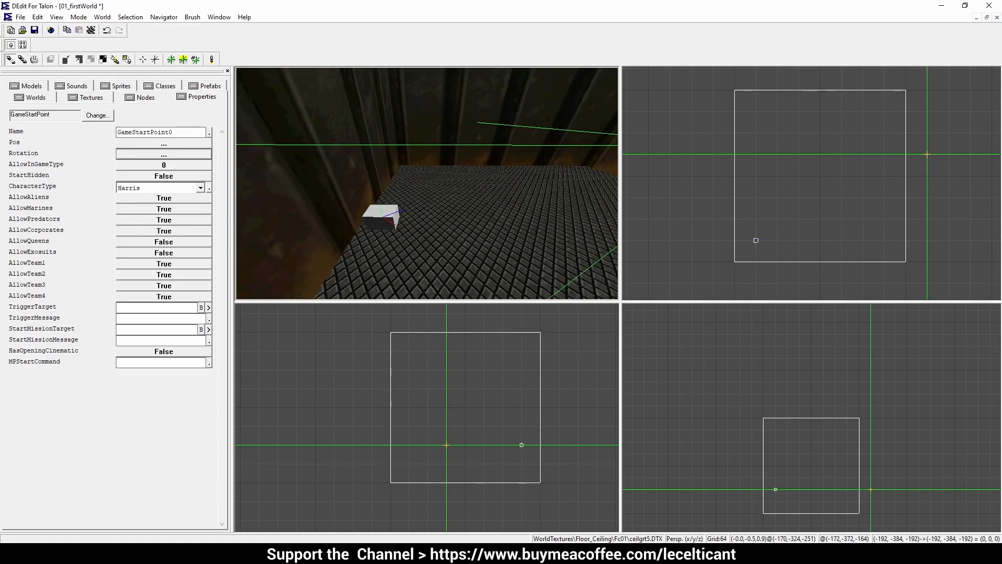
key(v)
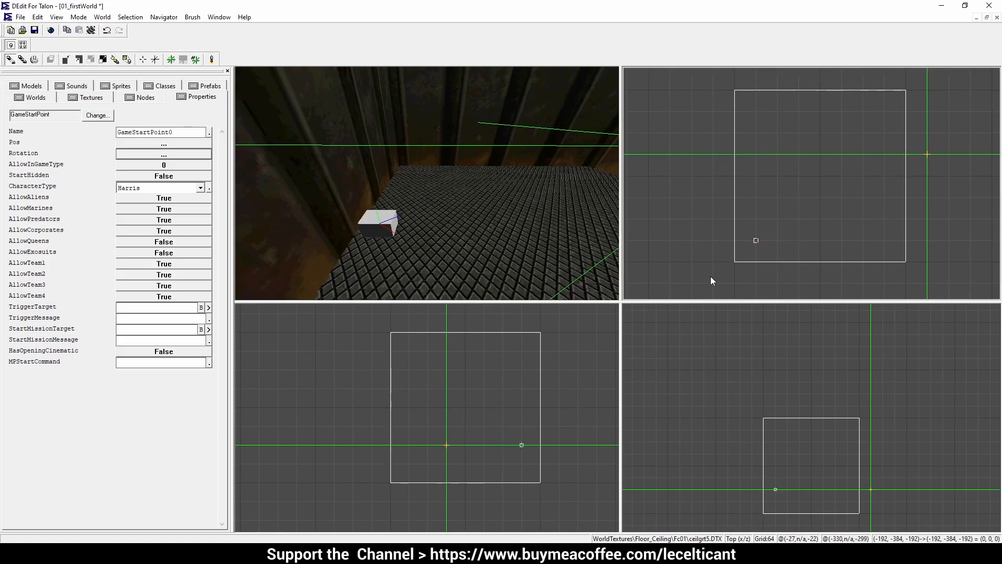
Step: Place the marker outside the room, level with the start point in depth and slightly below it
key(m)
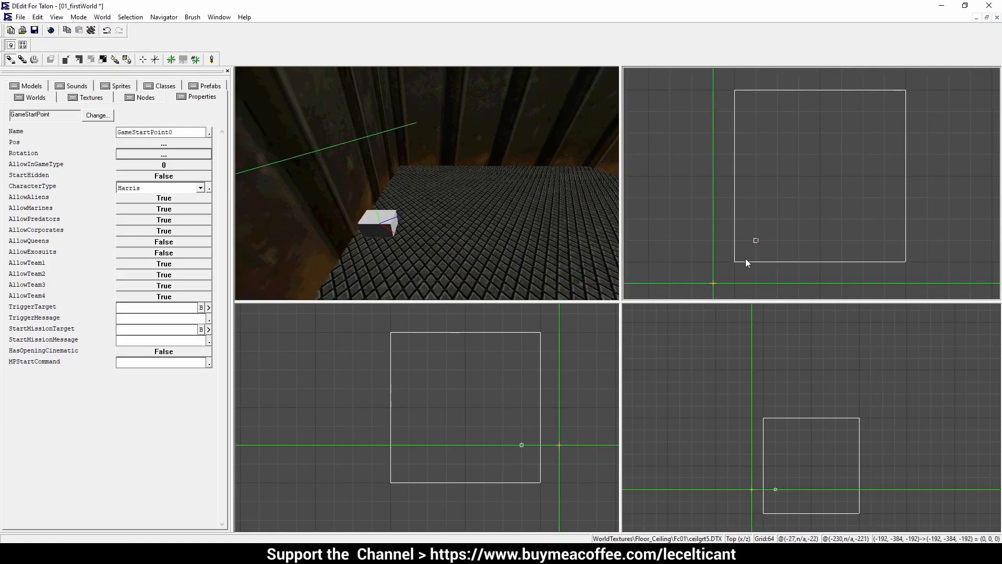
right_drag(785, 243, 812, 183)
drag(799, 238, 812, 183)
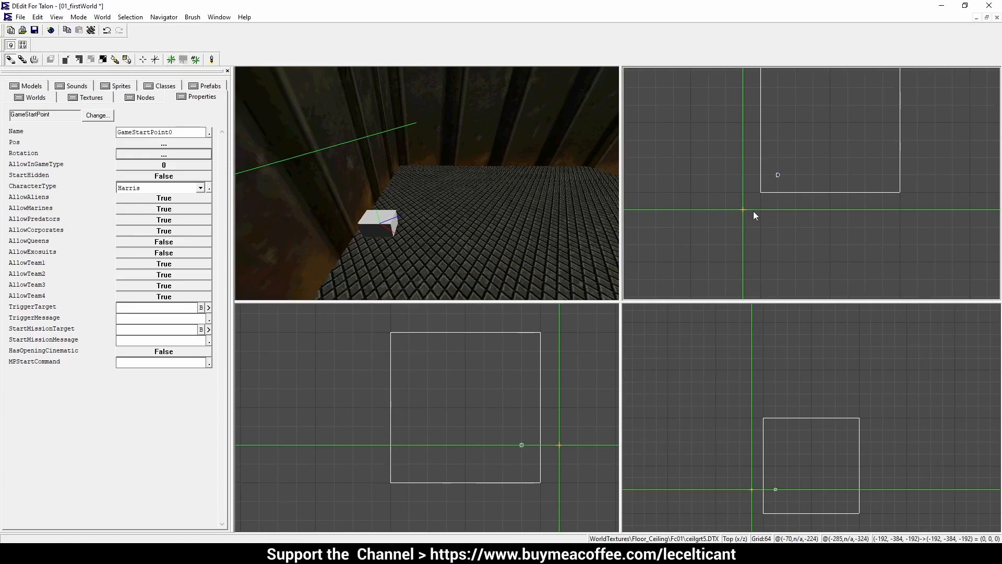
scroll(502, 474, down, 2)
middle_drag(503, 474, 481, 458)
scroll(502, 474, up, 1)
click(502, 465)
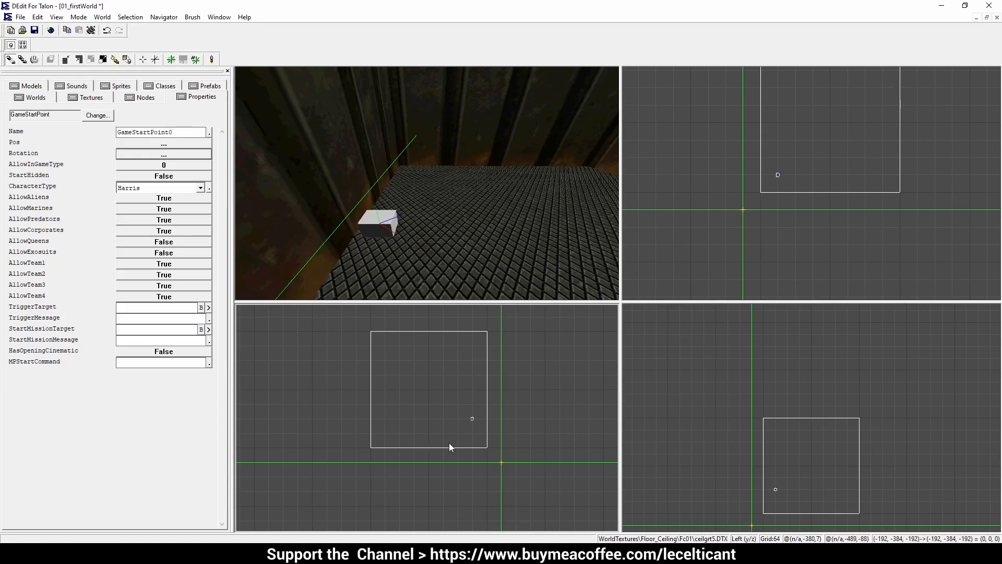
click(475, 433)
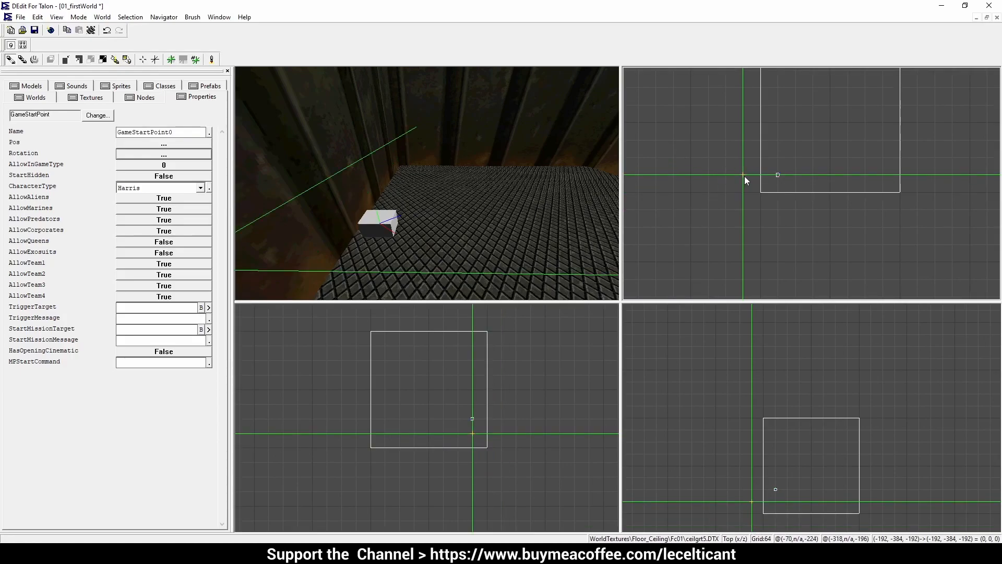
Step: Place the marker outside the room, below and diagonally off its corner nearest the start point, at -320, -576, -320
drag(437, 187, 334, 193)
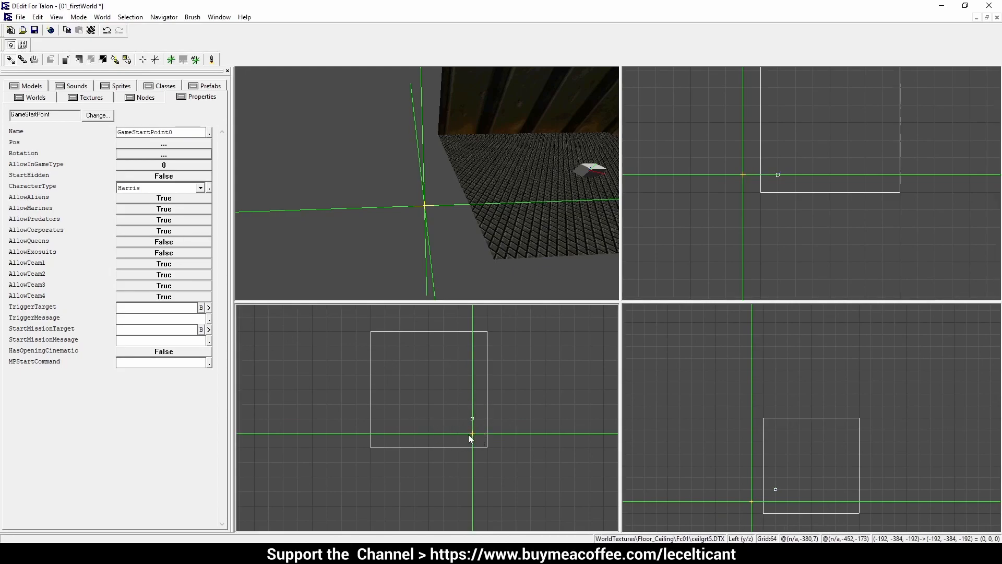
click(503, 461)
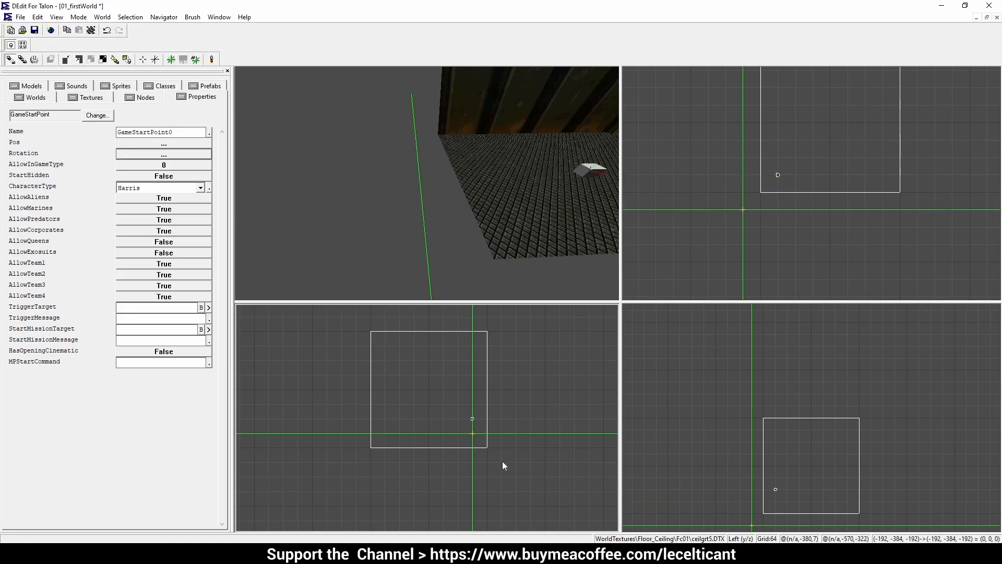
key(space)
key(space)
mouse_move(427, 183)
mouse_down()
mouse_move(427, 209)
mouse_move(427, 183)
mouse_up()
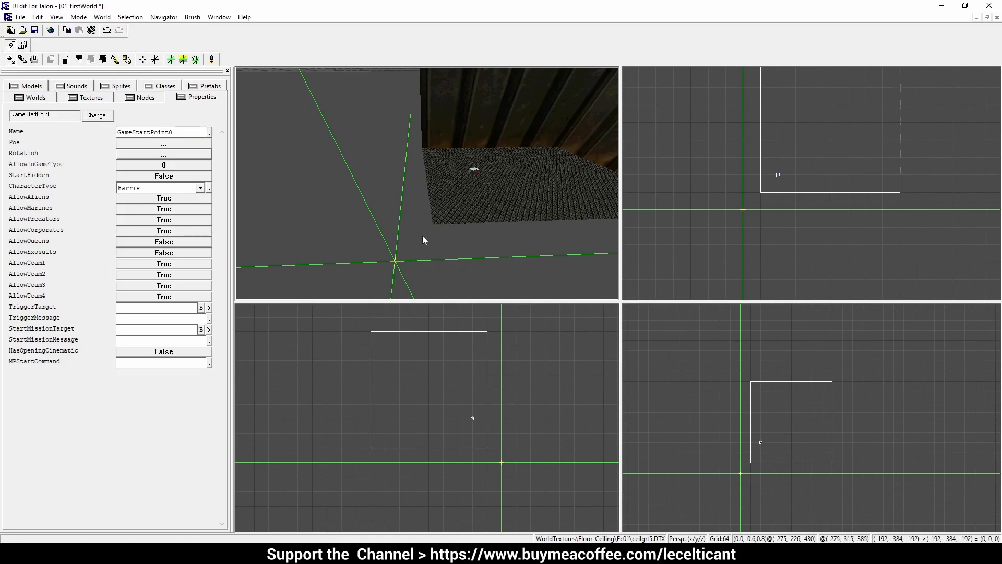
mouse_move(444, 199)
mouse_down()
mouse_move(431, 214)
mouse_move(445, 236)
mouse_move(422, 223)
mouse_up()
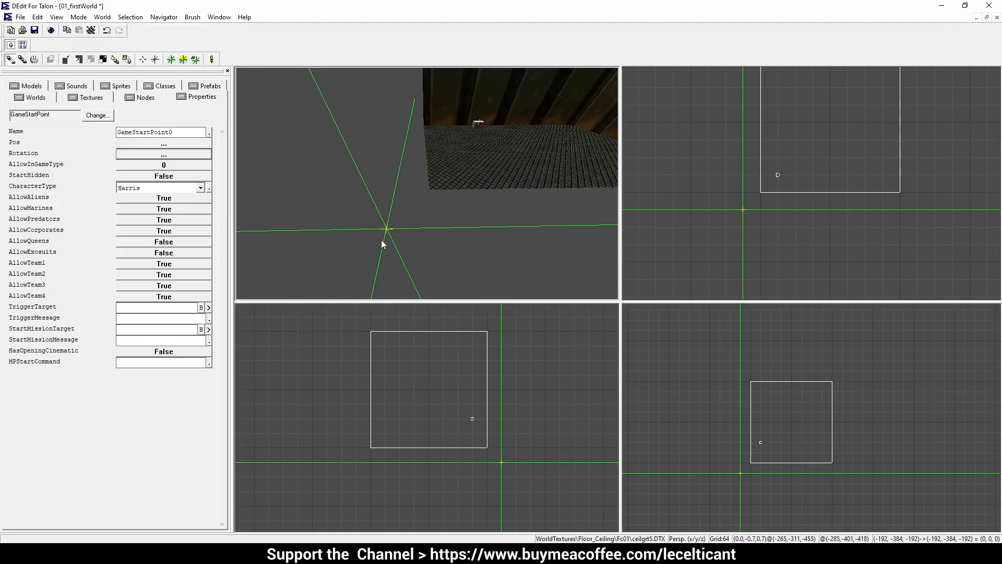
Step: Make the WorldProprities container the active node and clear the start point selection
click(142, 98)
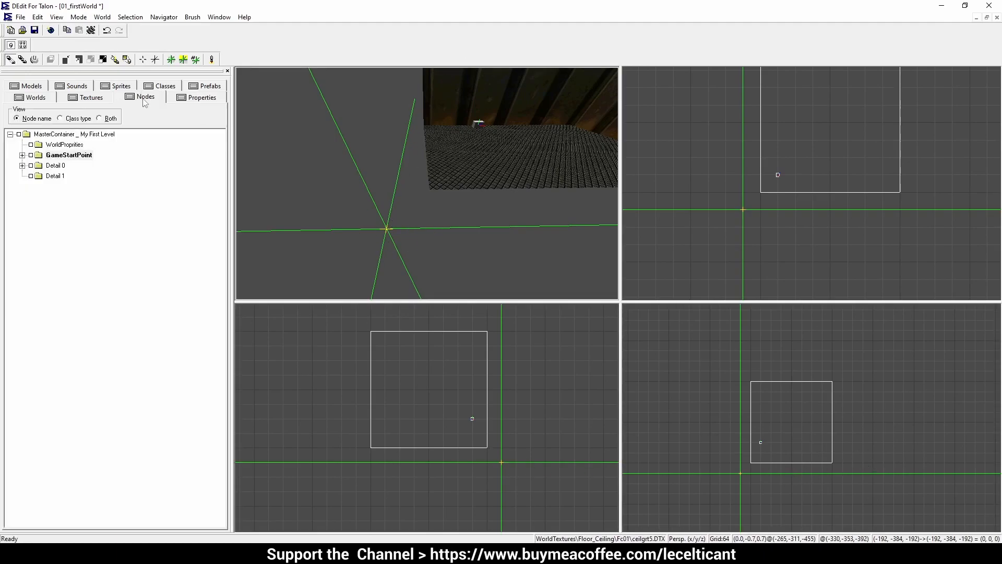
click(62, 145)
double_click(63, 146)
key(n)
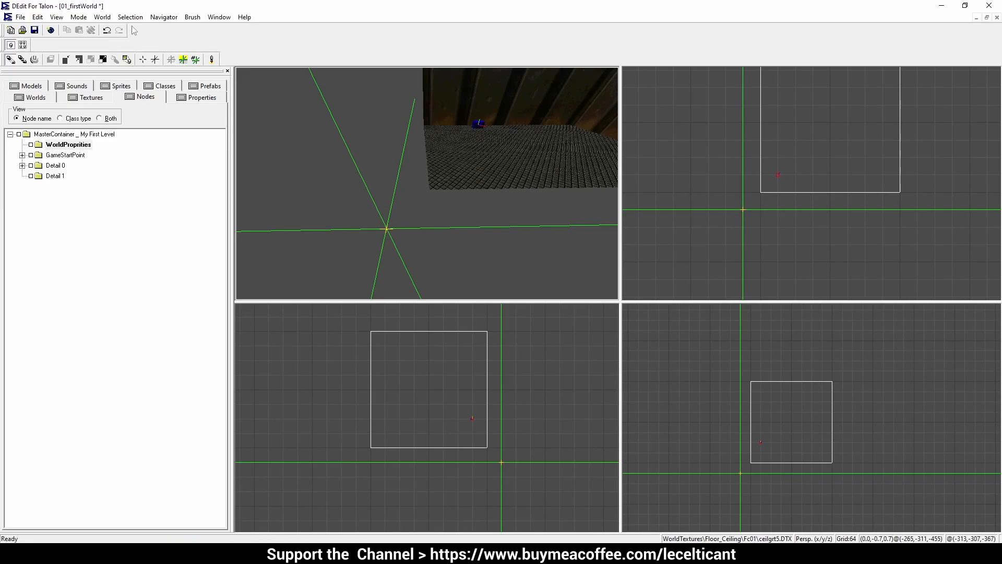
Step: Try selecting the start point in object mode and the floor in brush mode, ending in object mode with nothing selected
click(34, 59)
click(481, 124)
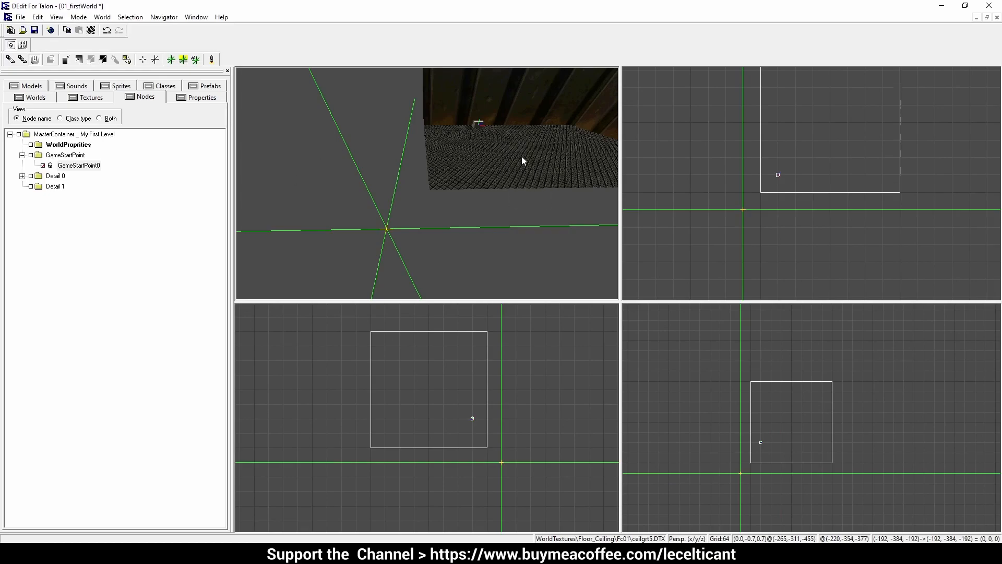
key(b)
click(510, 152)
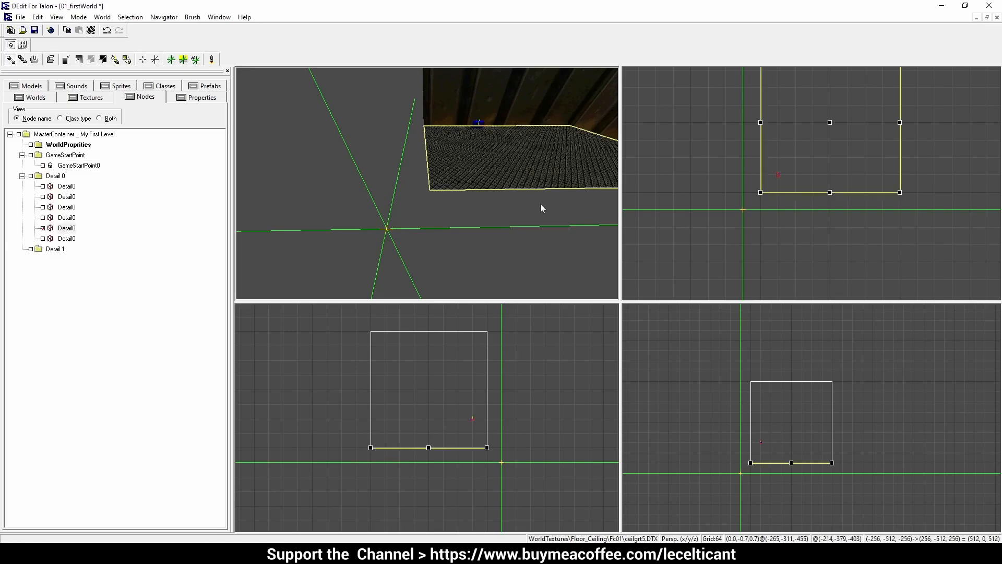
key(o)
click(479, 123)
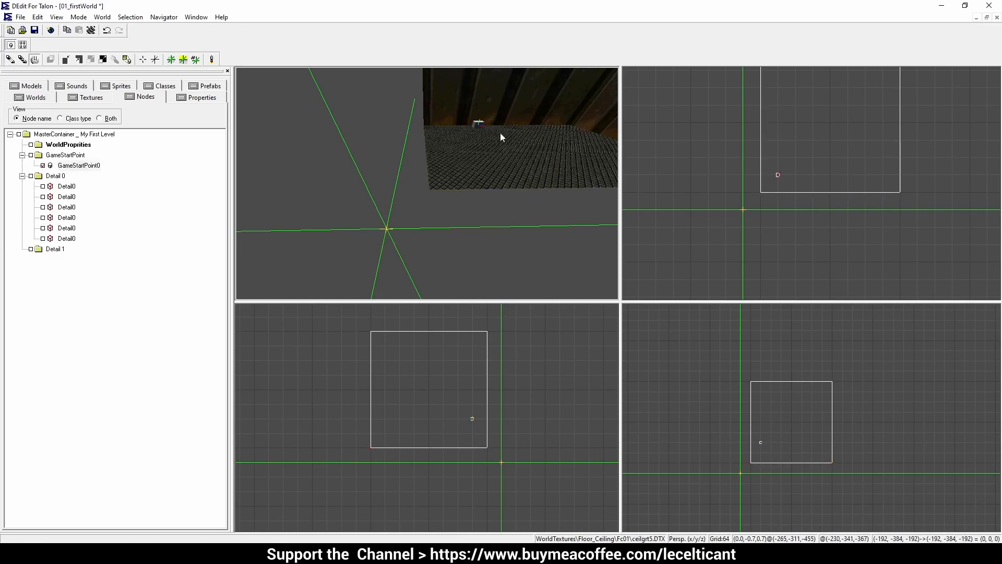
click(85, 145)
key(Escape)
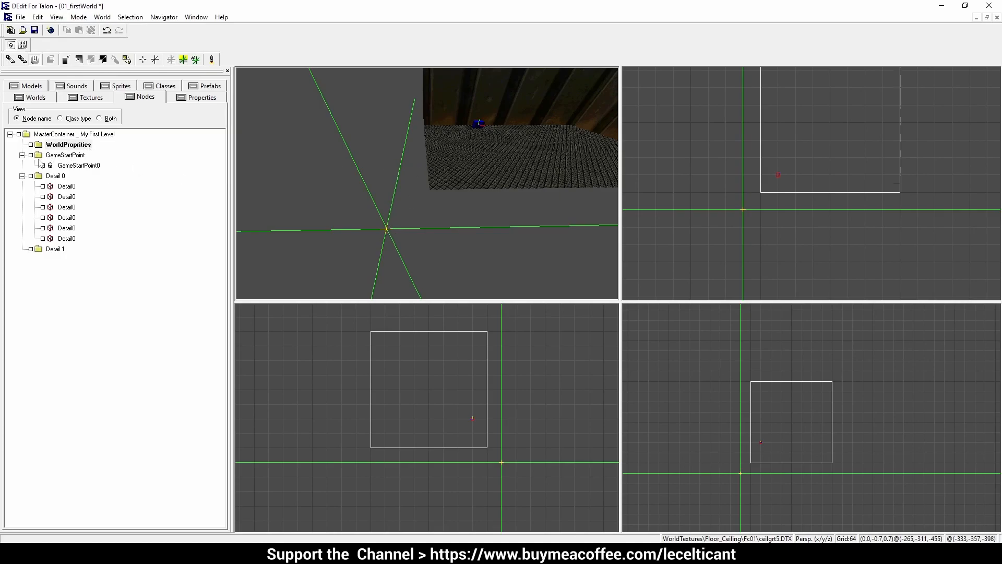
Step: Collapse the Detail 0 and GameStartPoint containers and select the WorldProprities container
click(22, 176)
click(22, 155)
right_click(71, 135)
click(58, 142)
right_click(58, 146)
click(21, 223)
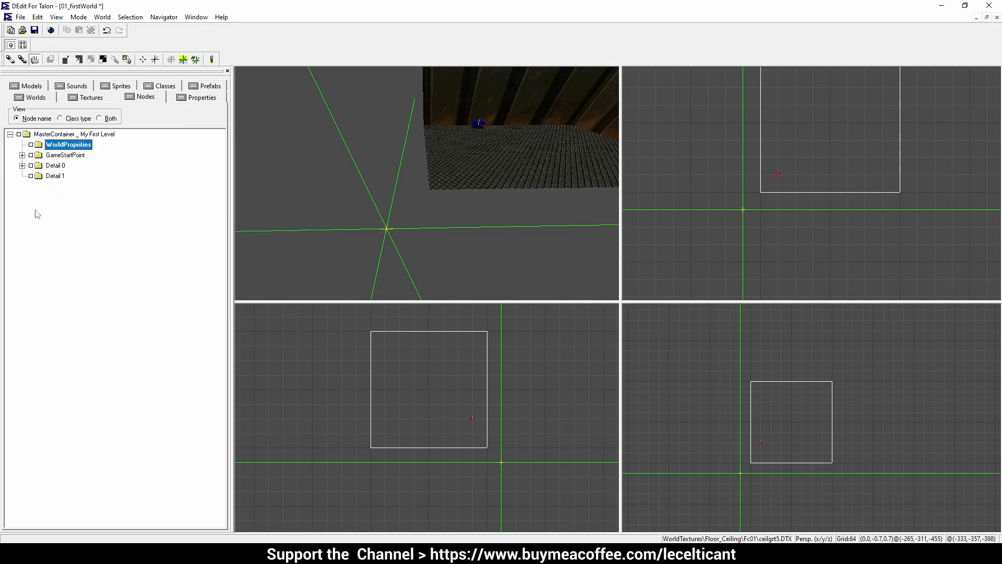
Step: Add a WorldProperties object at the marker outside the room
right_click(364, 206)
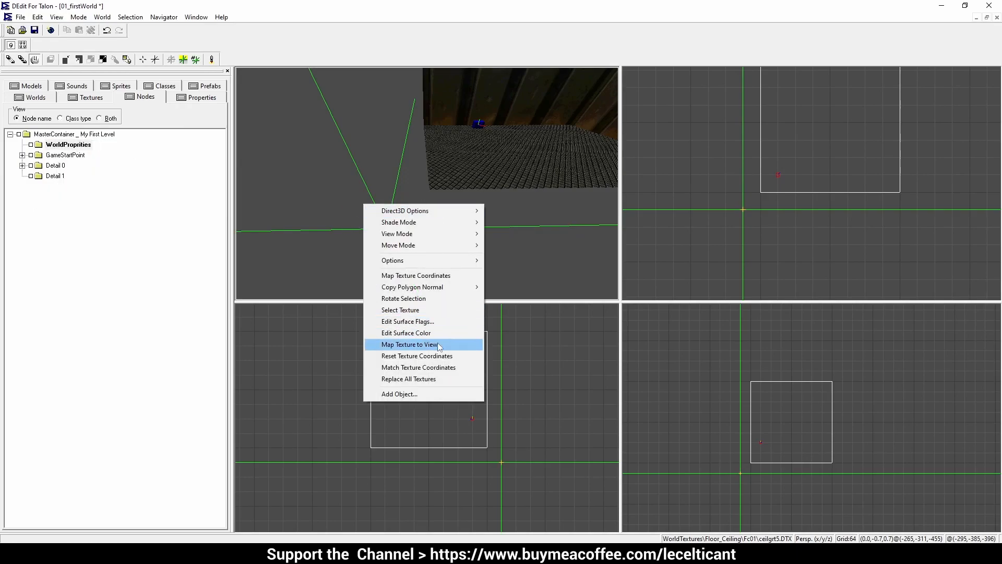
click(417, 395)
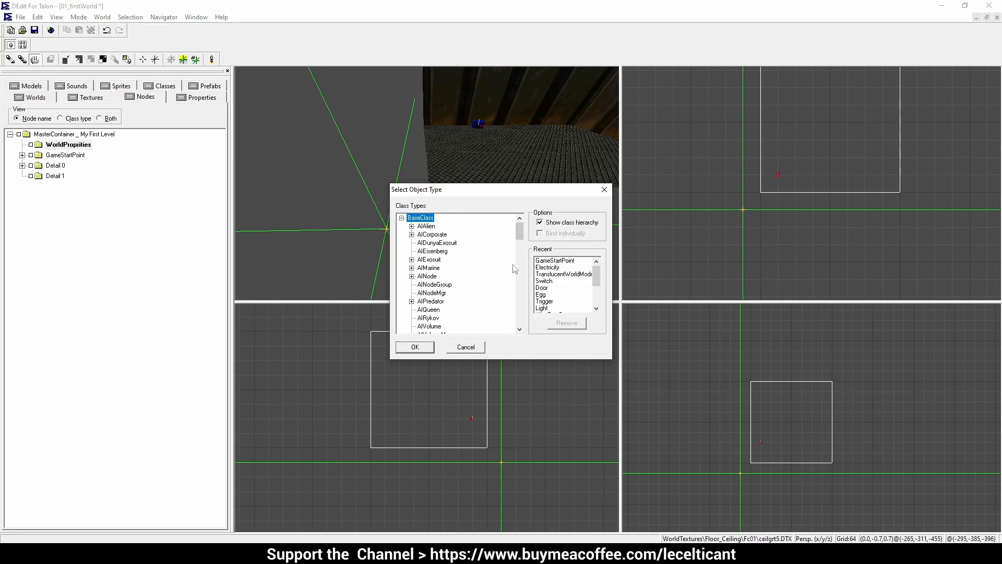
drag(524, 230, 520, 316)
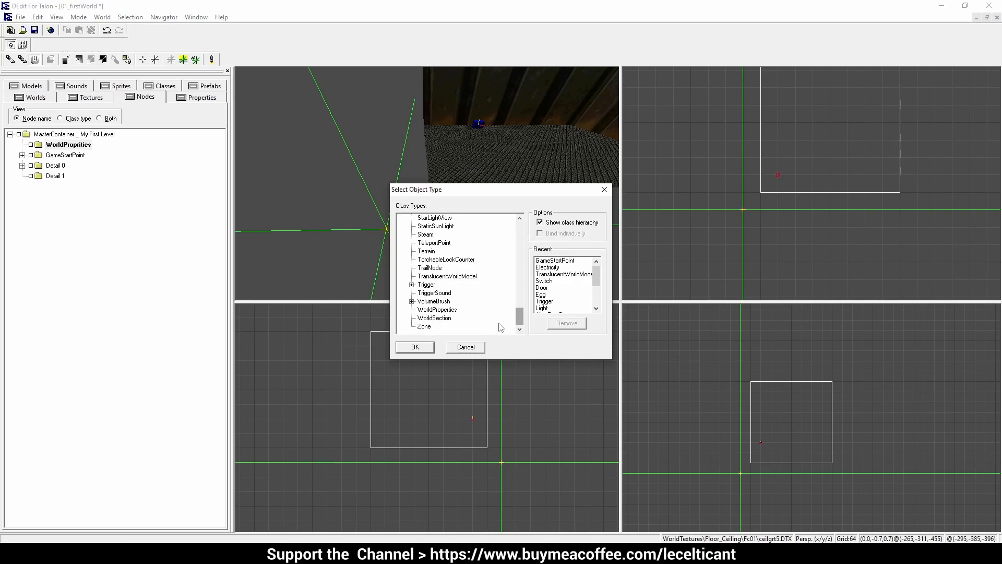
click(439, 310)
click(415, 347)
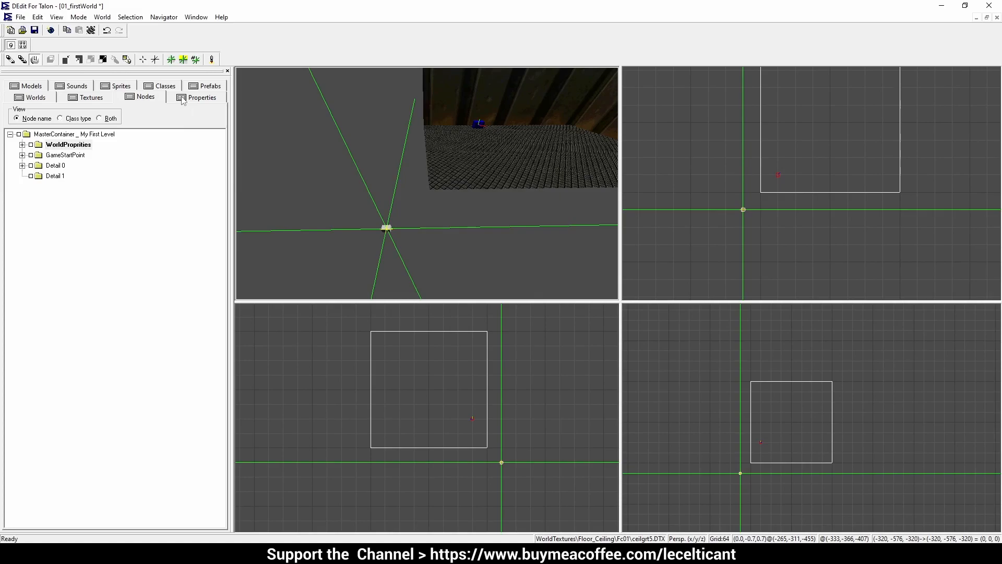
Step: Set FogEnable to False in the FogInfo settings of the WorldProperties object
click(189, 101)
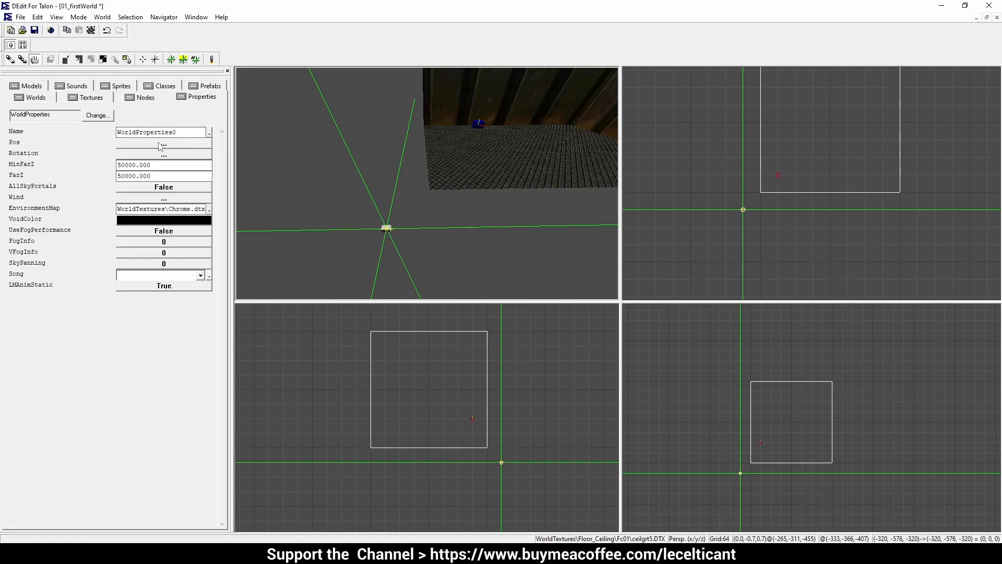
click(165, 244)
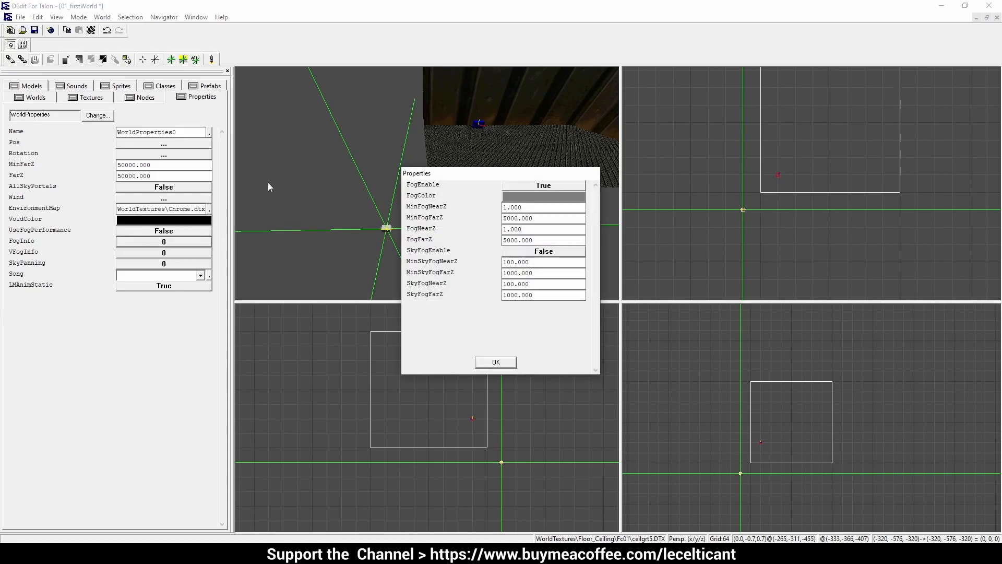
click(548, 187)
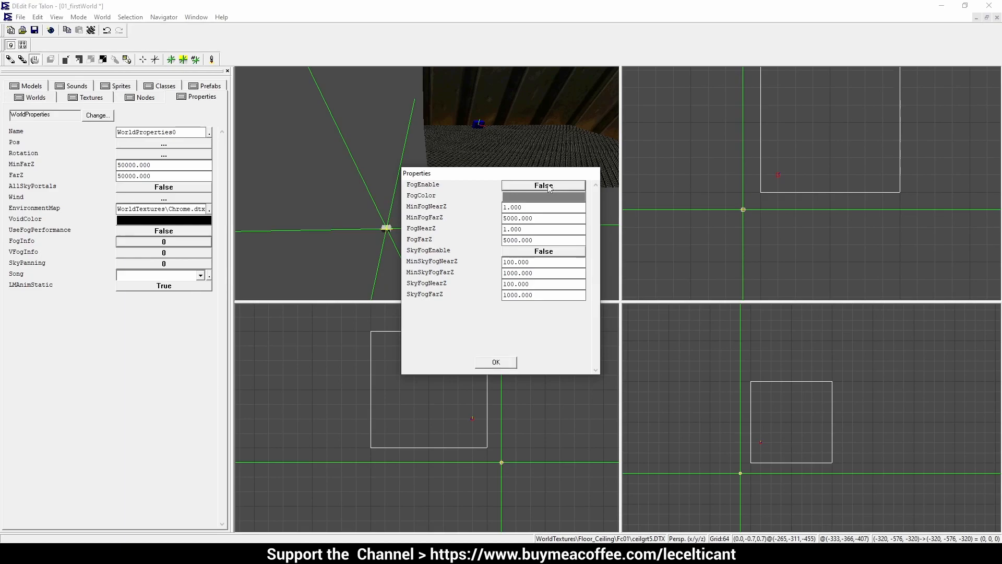
click(502, 362)
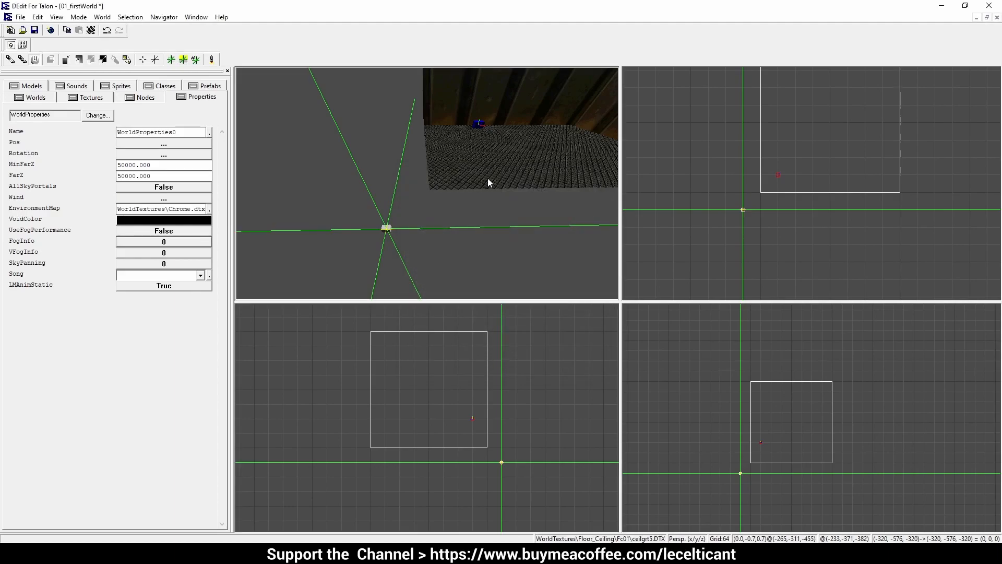
Step: Deselect the WorldProperties object and save the world, with the node hierarchy shown again
mouse_move(488, 179)
mouse_down()
mouse_move(508, 168)
mouse_move(505, 180)
mouse_move(519, 139)
mouse_move(481, 183)
mouse_move(427, 183)
mouse_up()
click(430, 211)
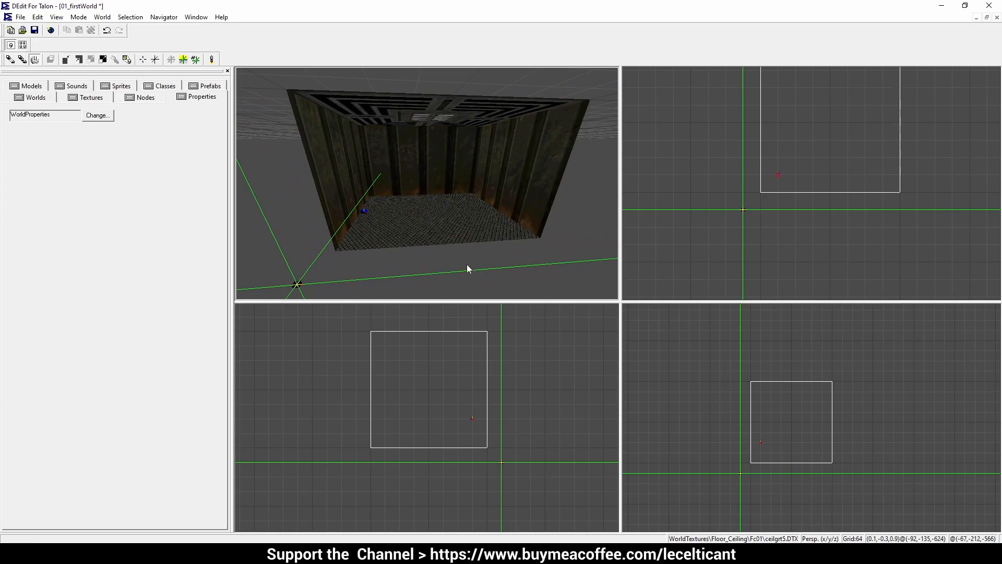
key(ctrl+s)
click(146, 98)
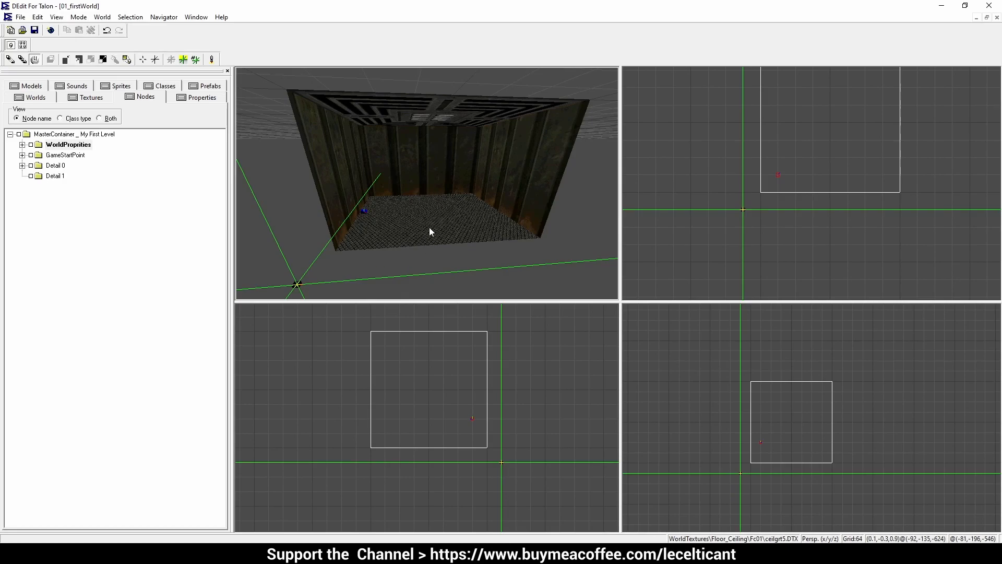
Step: Process the world with project directory ../AVP2, keeping Apply Lighting, Light Animations, Shadows, Lambertian Lightmaps and Full Optimization enabled
key(ctrl+p)
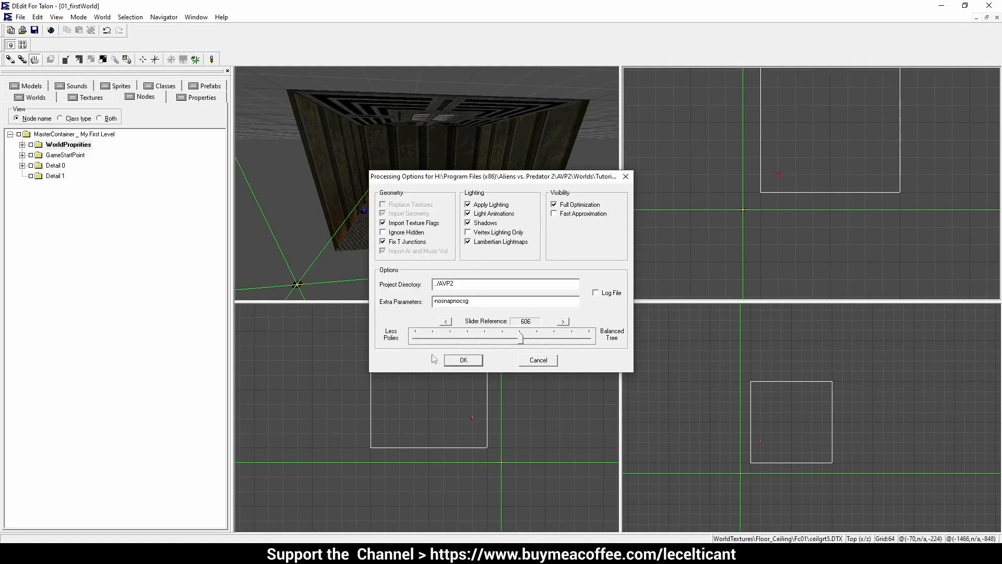
drag(481, 303, 431, 285)
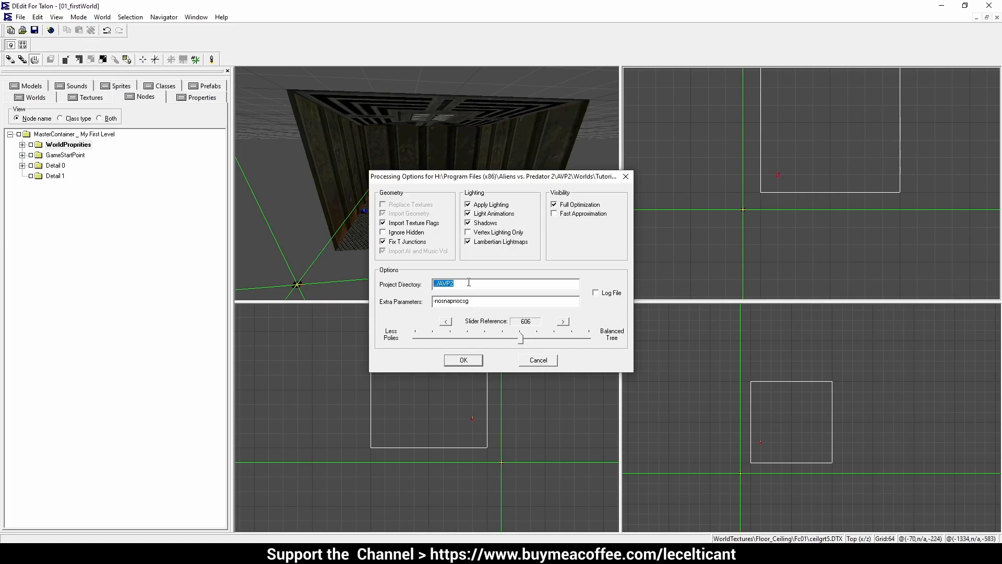
click(471, 285)
click(474, 215)
click(471, 214)
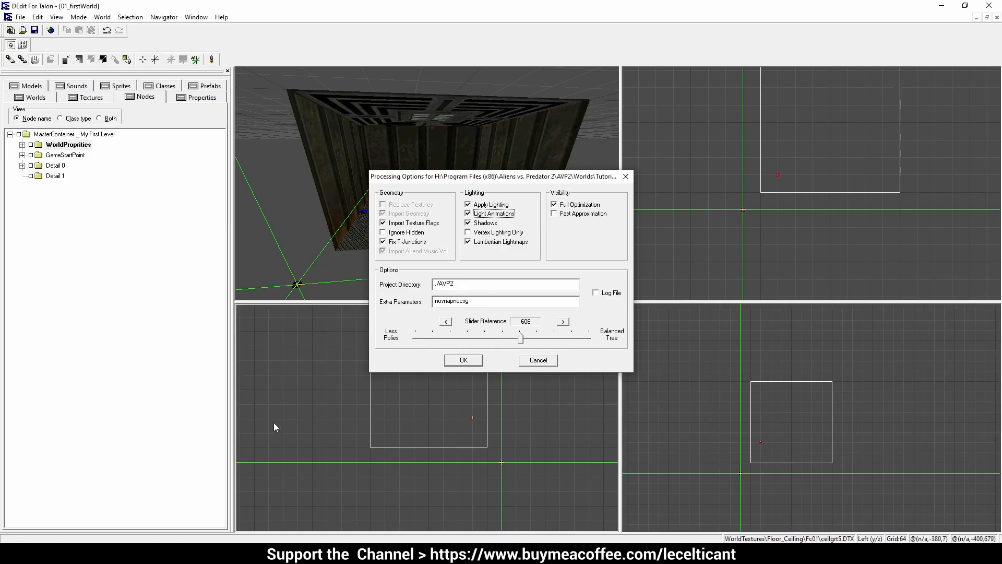
click(460, 360)
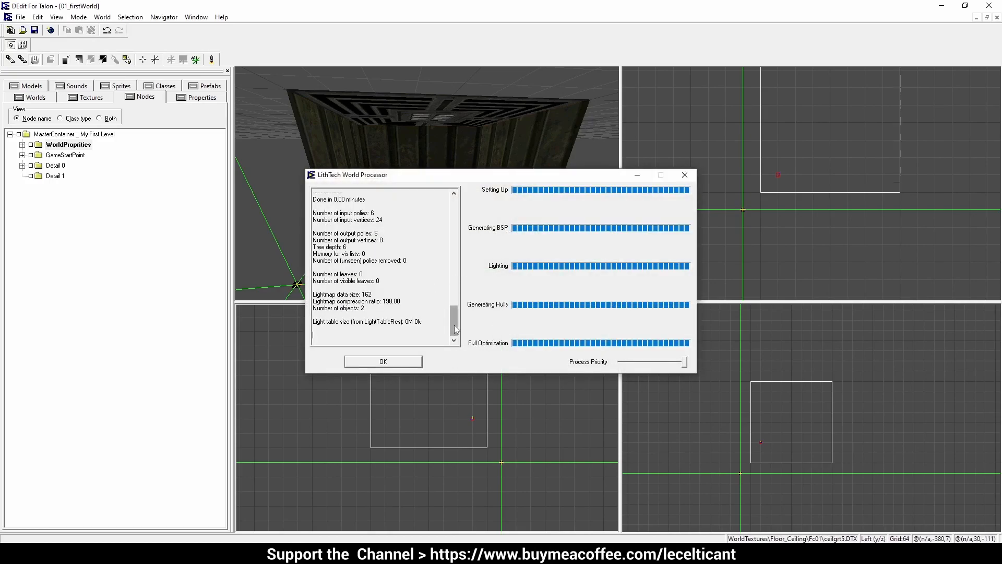
Step: Review the beginning of the world processing log, including the DAT file loading entry and the lightmap size lines
scroll(348, 201, up, 20)
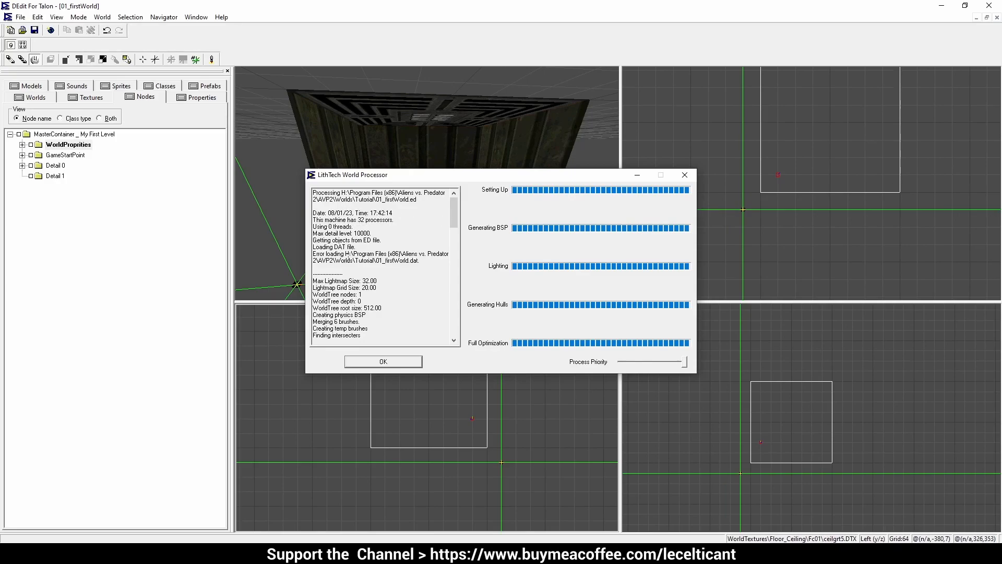
drag(352, 256, 419, 260)
click(389, 265)
click(382, 283)
scroll(359, 290, down, 1)
scroll(367, 279, down, 2)
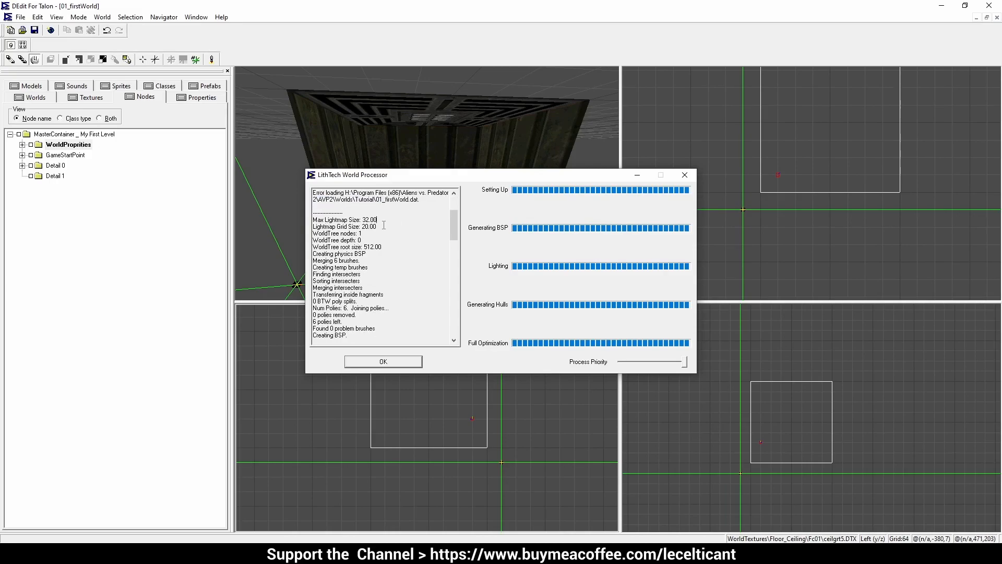
Step: Examine the BSP tree balance percentages in the physics BSP and visibility BSP sections of the processing log
scroll(346, 220, down, 3)
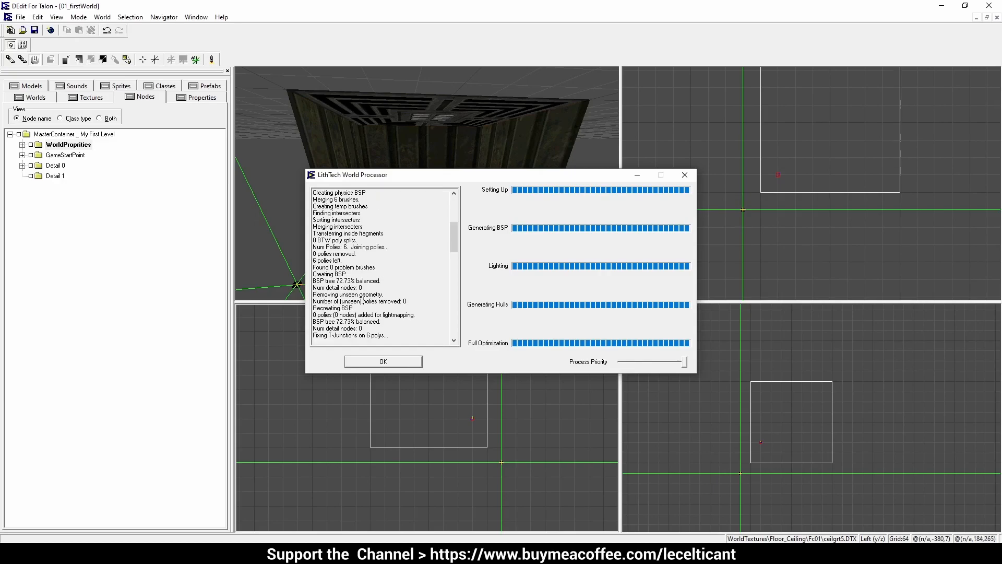
scroll(332, 268, down, 1)
scroll(398, 259, down, 2)
scroll(369, 272, up, 1)
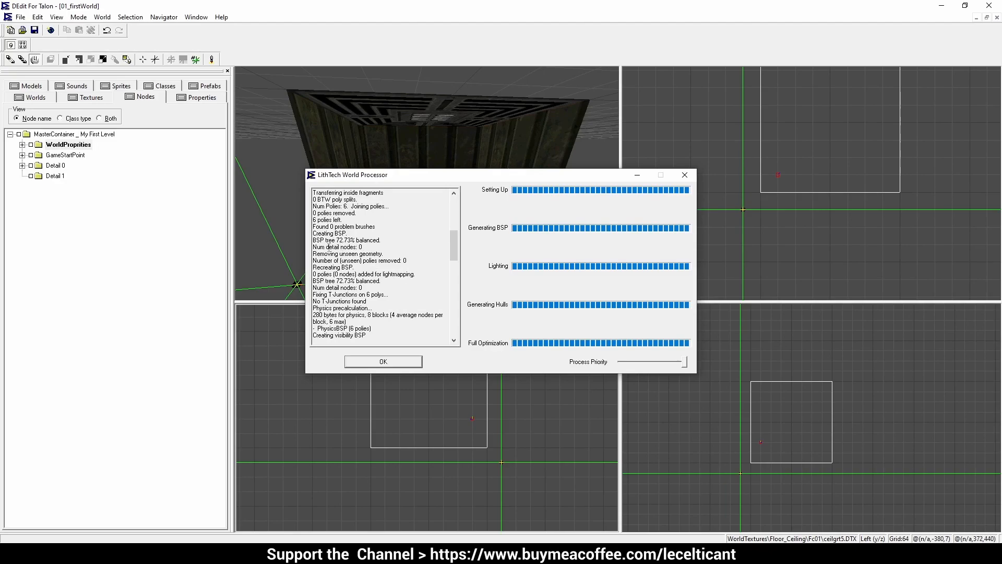
drag(314, 240, 356, 240)
drag(336, 280, 356, 281)
scroll(365, 279, down, 2)
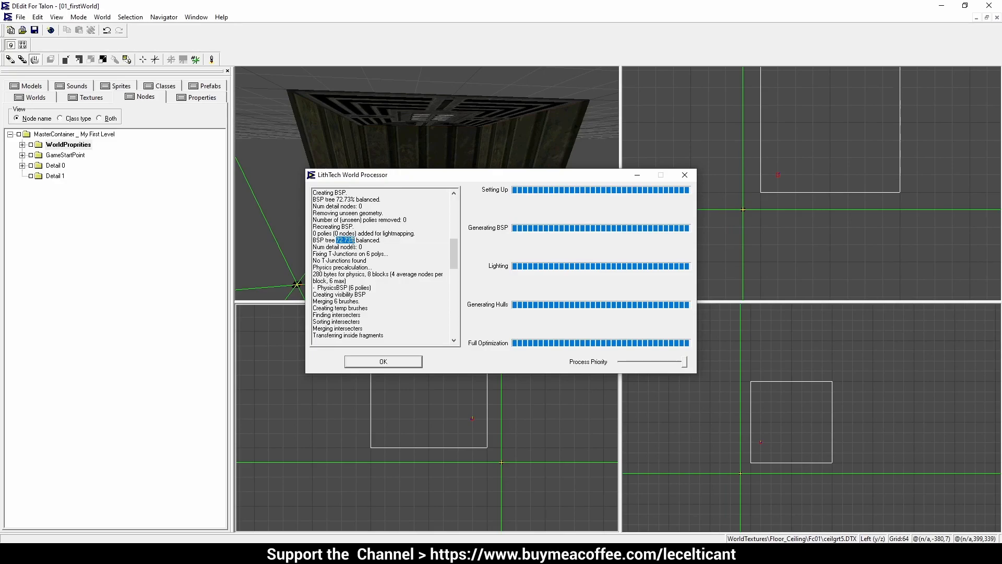
scroll(435, 295, down, 2)
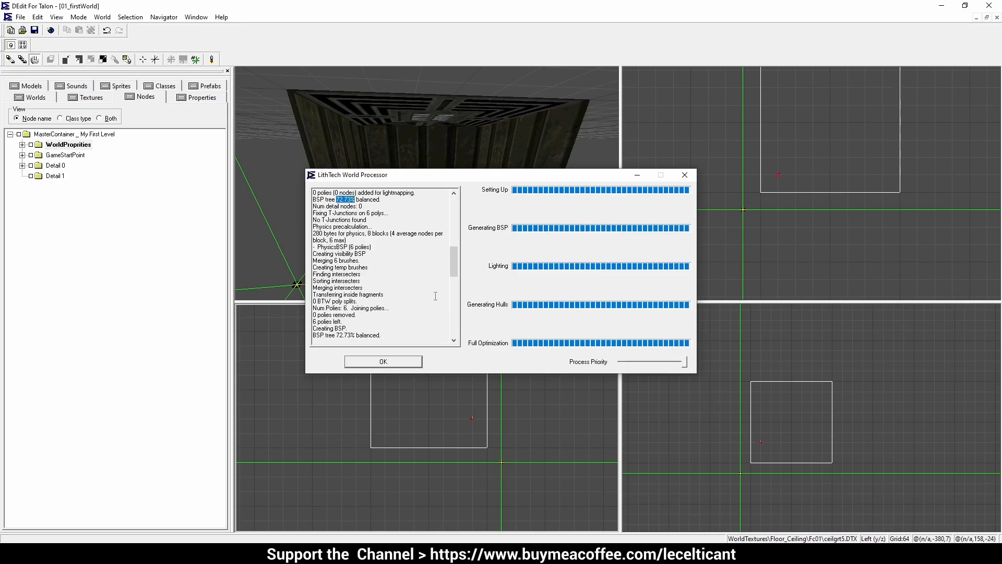
scroll(383, 266, up, 1)
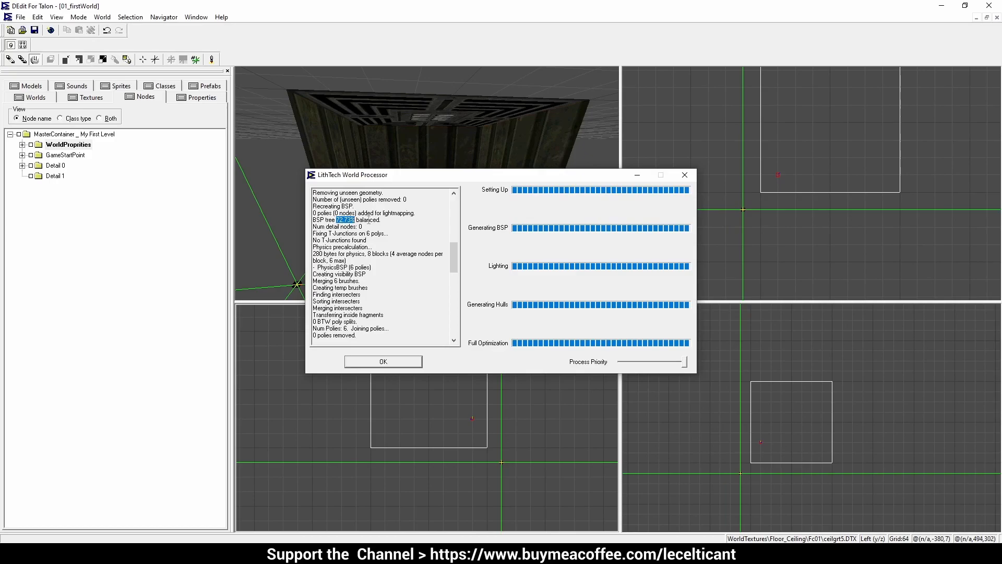
scroll(369, 225, down, 4)
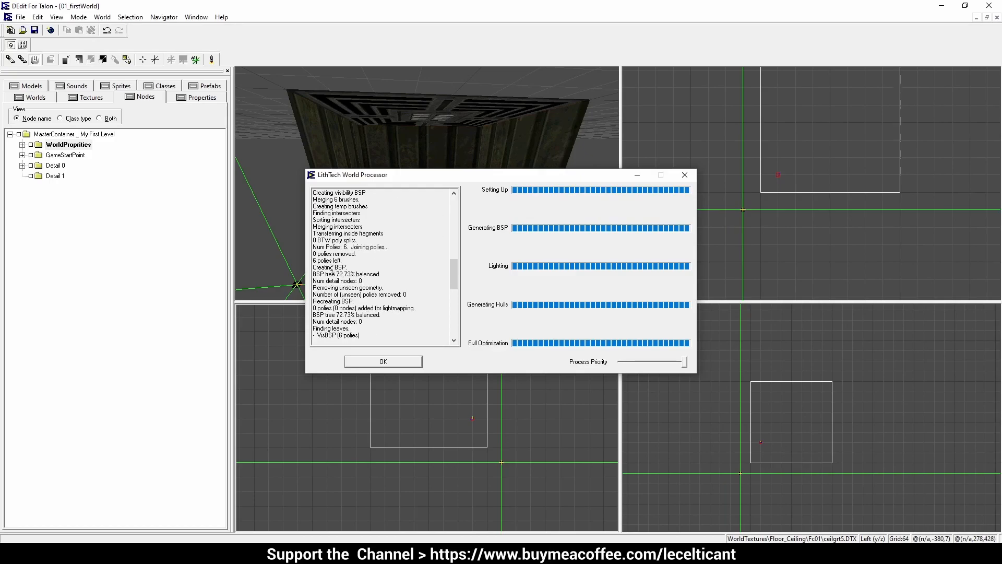
drag(337, 274, 358, 275)
drag(337, 314, 378, 314)
click(376, 309)
Step: Check the ambient light entry in the lighting section near the end of the processing log
scroll(384, 296, down, 4)
scroll(388, 292, down, 4)
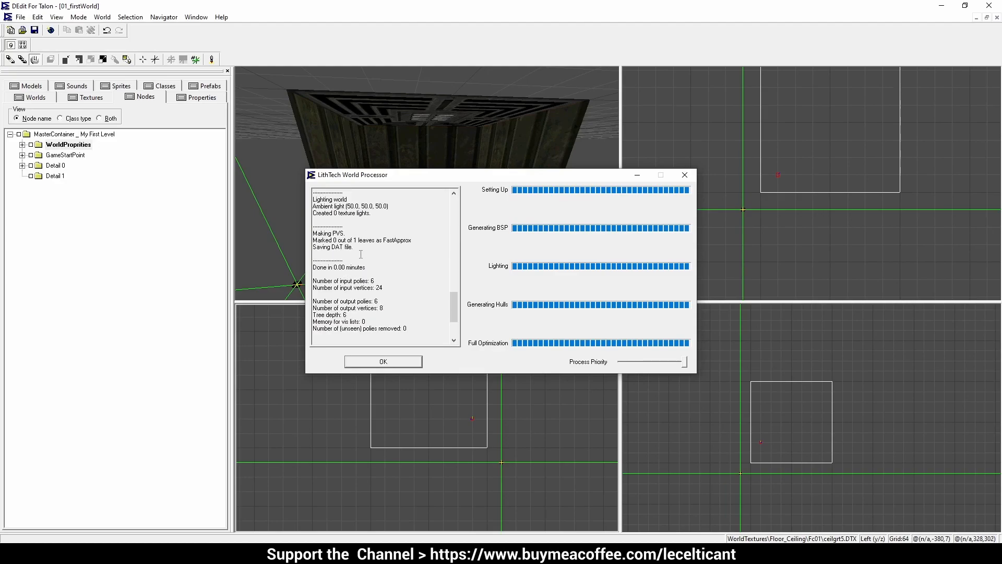
drag(312, 207, 393, 204)
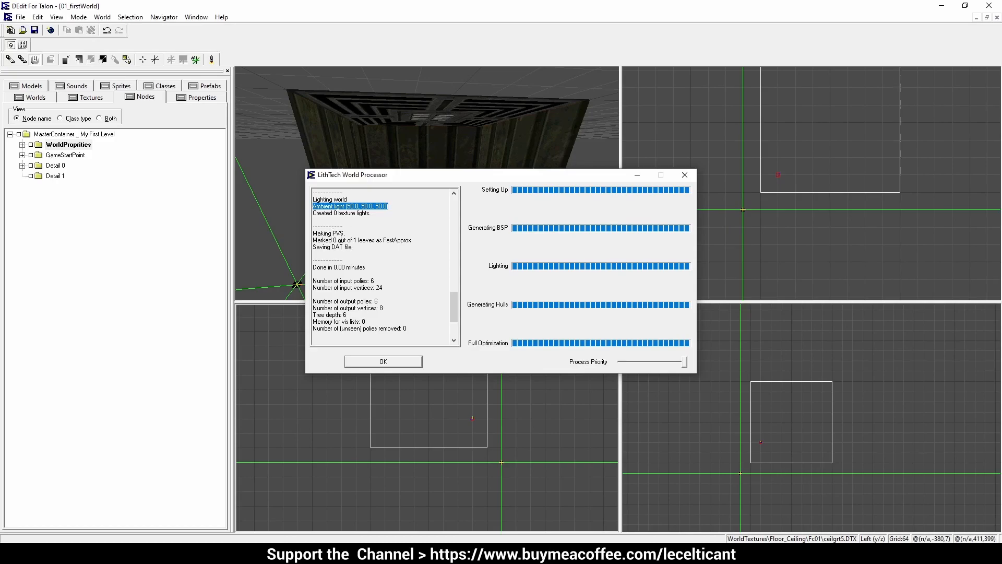
Step: Examine the input and output poly, vertex and lightmap statistics at the end of the processing log
click(374, 281)
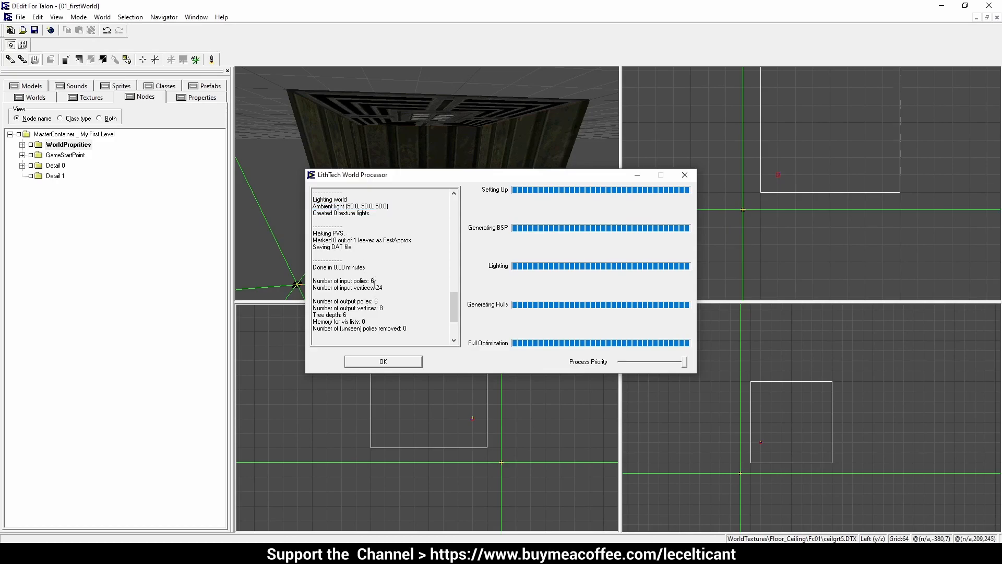
scroll(365, 272, down, 3)
scroll(379, 226, down, 1)
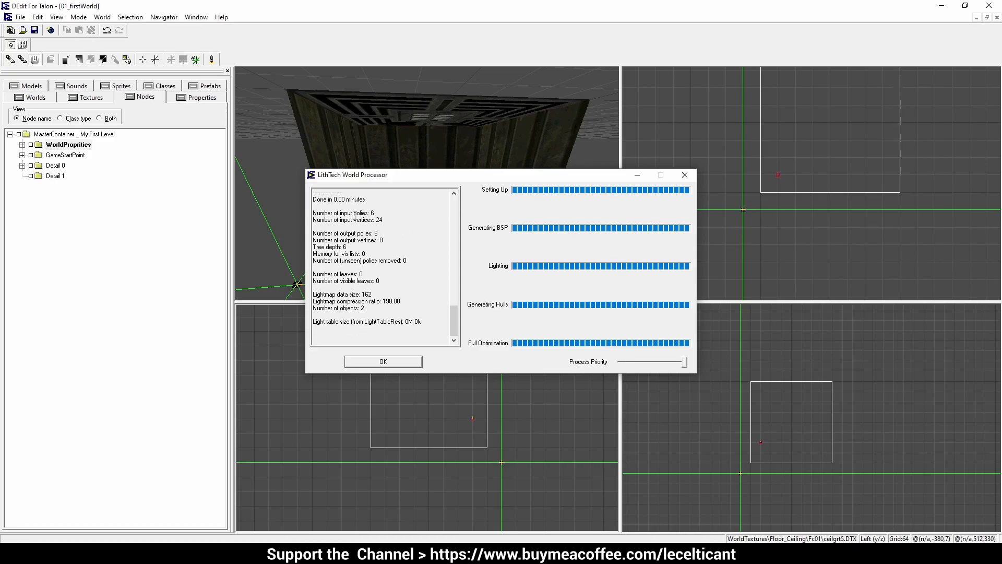
scroll(354, 261, up, 3)
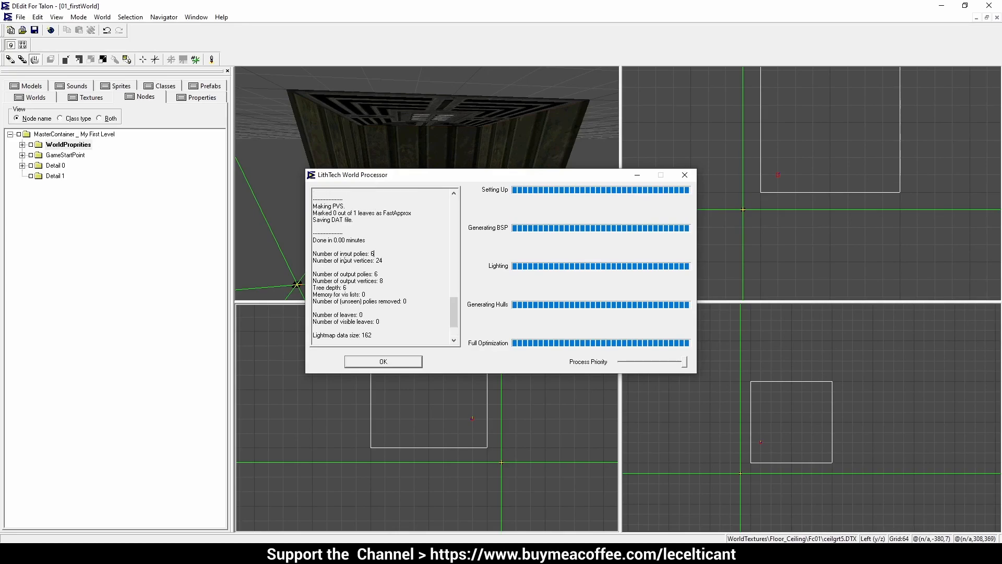
scroll(347, 259, up, 1)
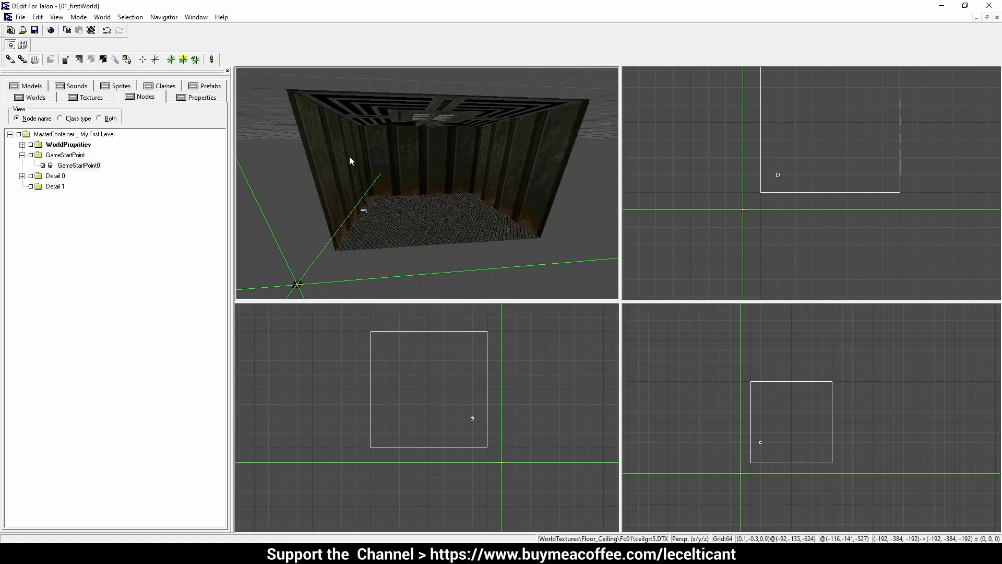
Step: Select the side wall brush beside the GameStartPoint and set its NoSnap property to False, dismissing the processing log
key(b)
click(346, 157)
click(182, 97)
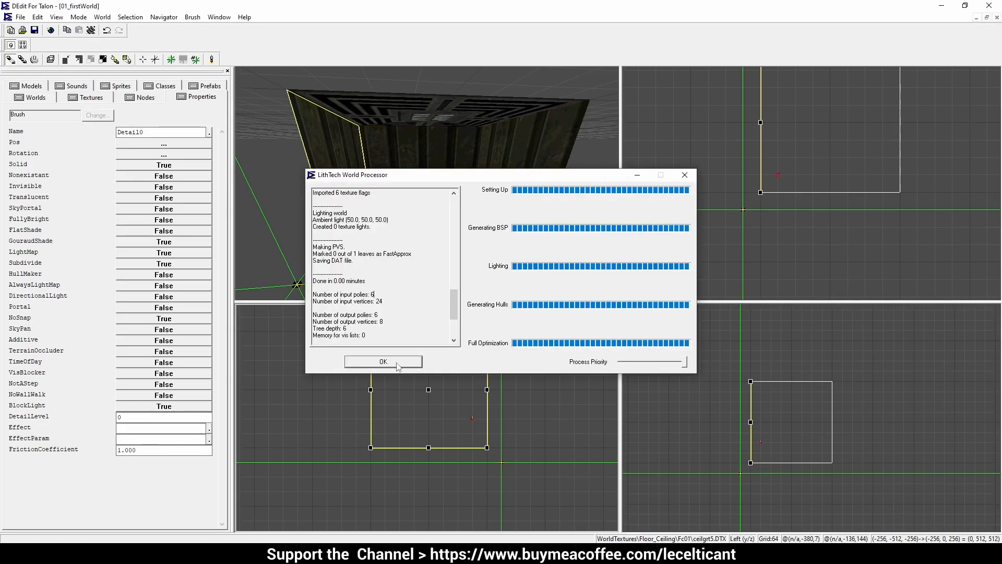
click(383, 361)
click(149, 320)
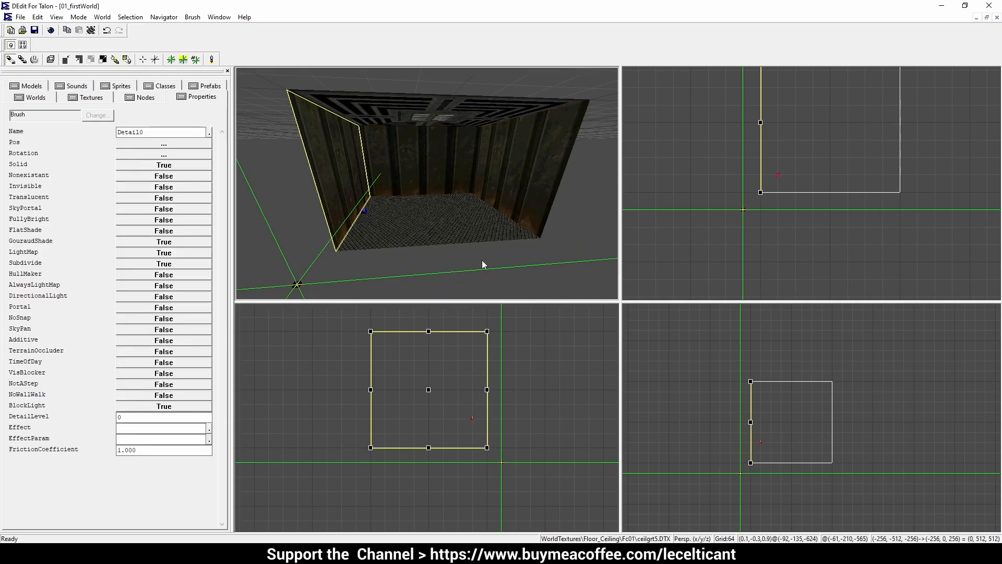
Step: Reprocess the world, find the problem brush entry in the log and mark its coordinates
key(ctrl+p)
click(475, 361)
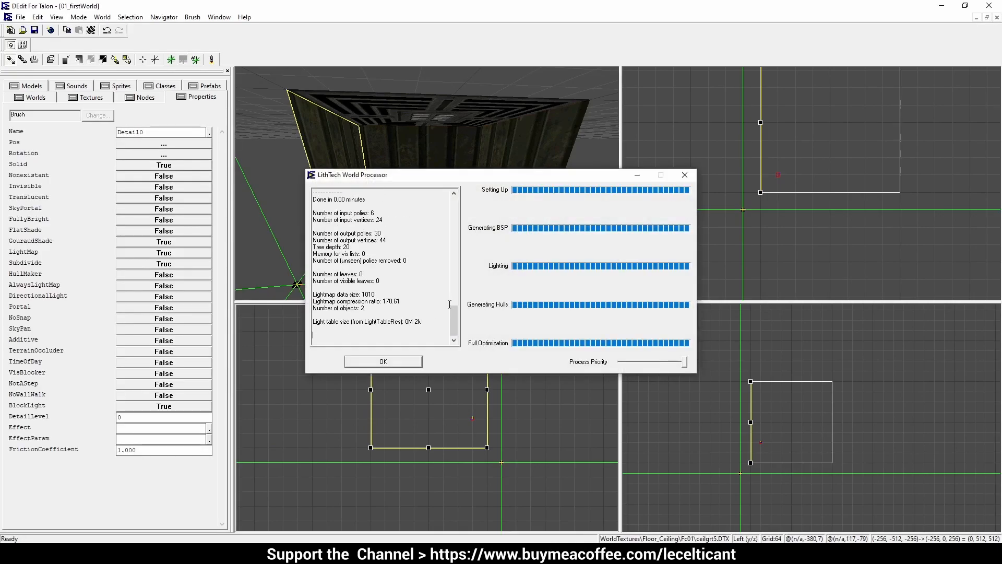
drag(460, 291, 461, 238)
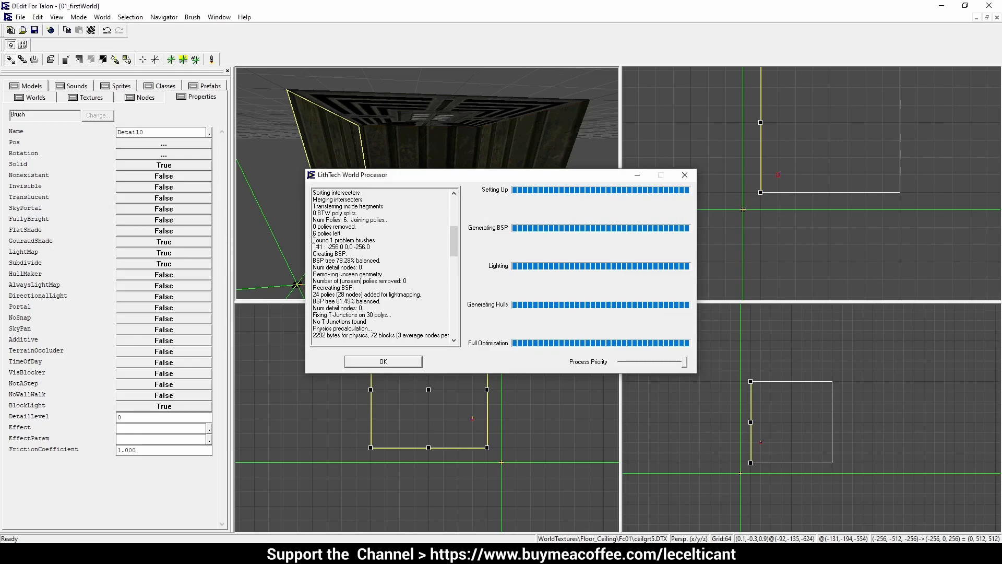
drag(314, 240, 378, 245)
click(400, 365)
Step: Move the marker to -256.0 0.0 -256.0 and inspect the wall brush meeting that corner
click(196, 59)
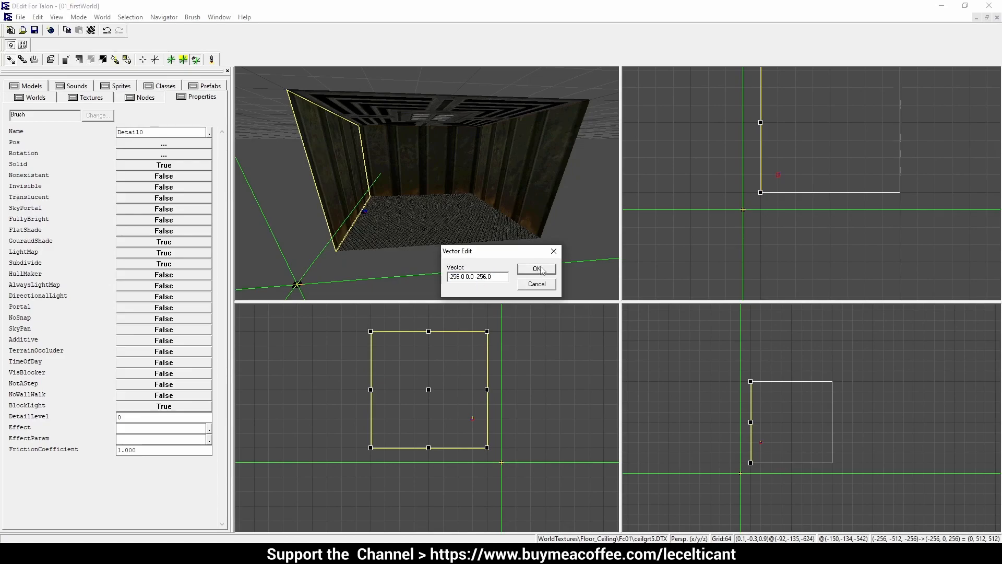
click(537, 268)
drag(427, 183, 388, 165)
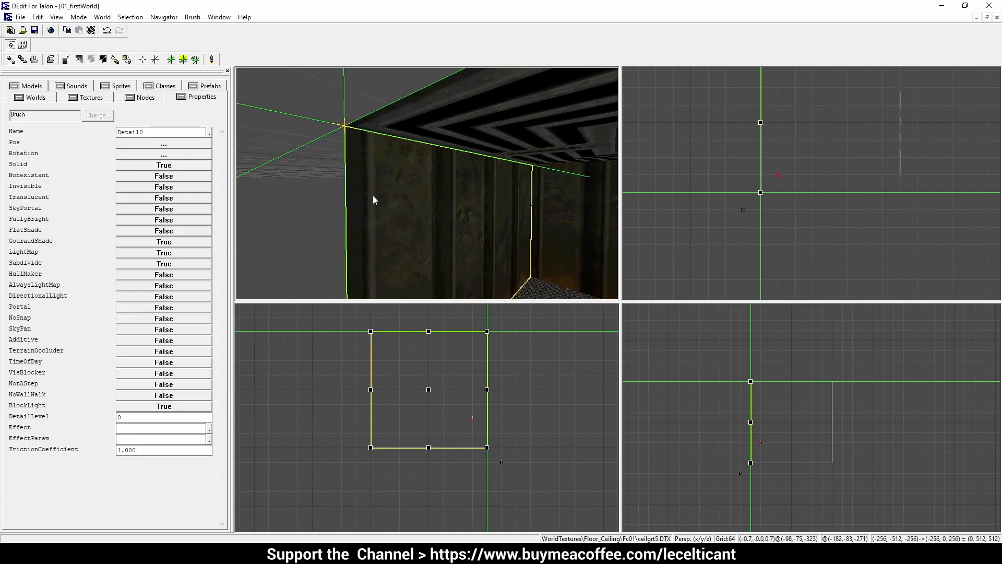
click(284, 224)
click(461, 202)
click(325, 229)
click(409, 186)
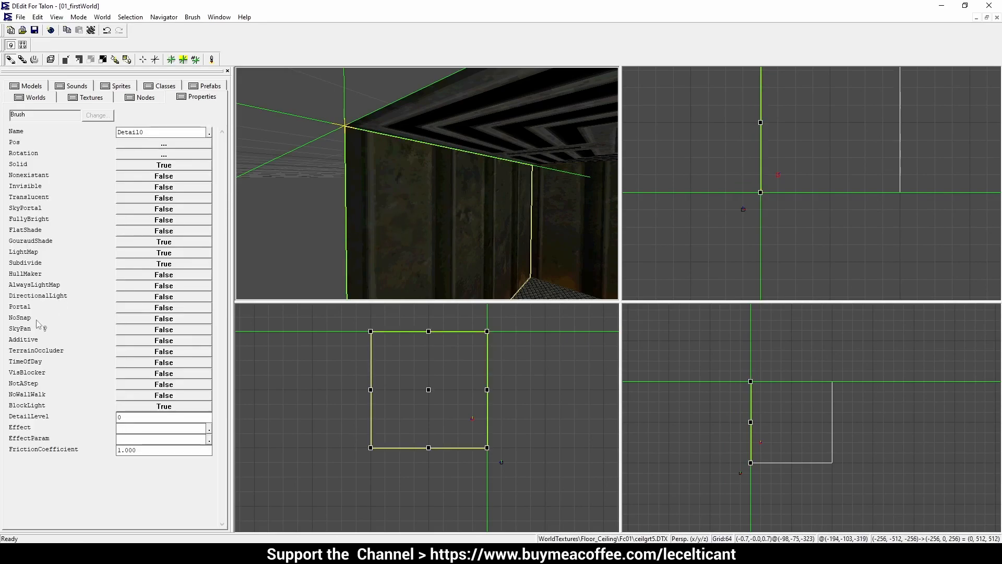
Step: Set the NoSnap property of the selected problem wall brush to True and deselect it
click(173, 319)
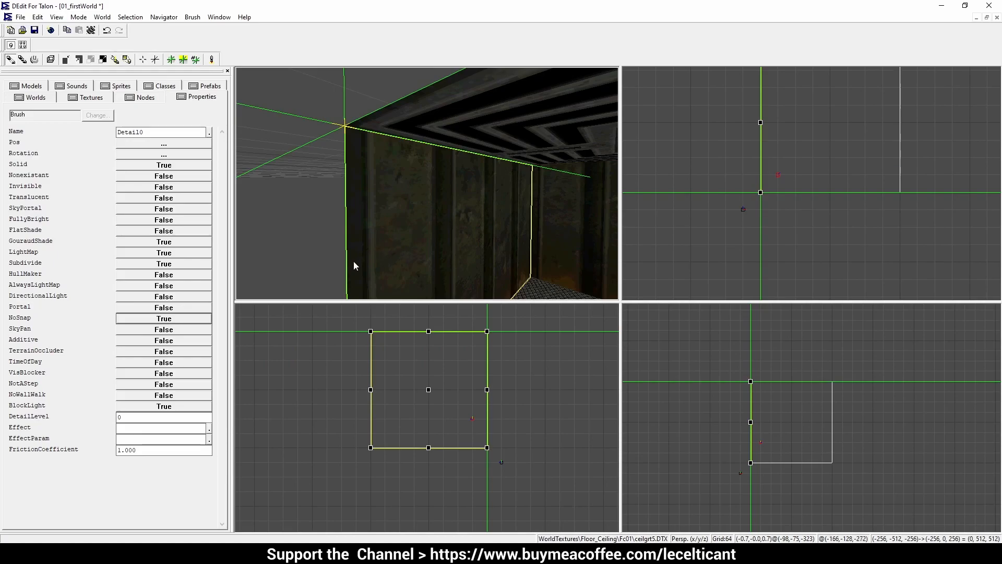
key(Escape)
key(v)
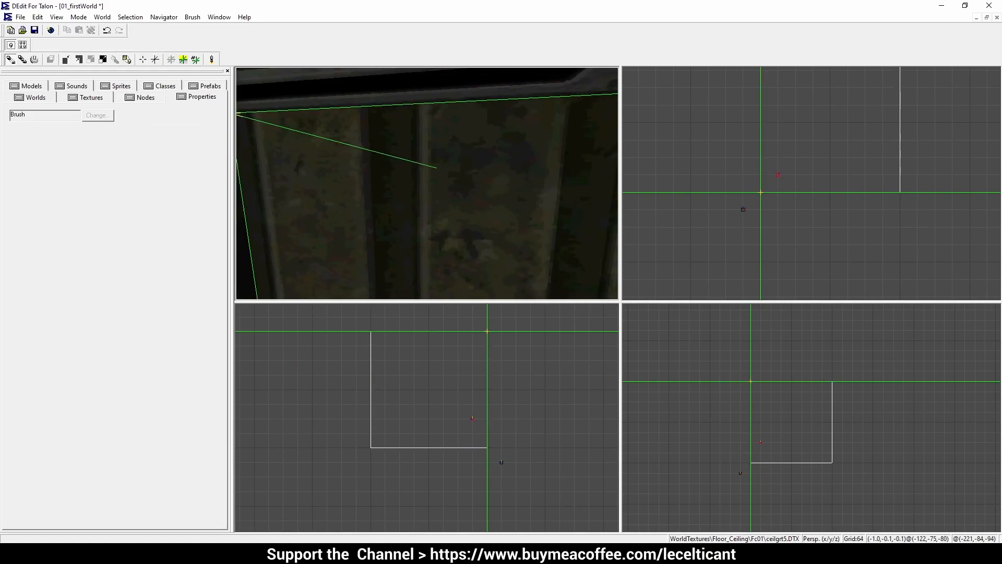
Step: Examine the NoSnap property and the shared corner of the two wall brushes meeting at the marker
click(462, 176)
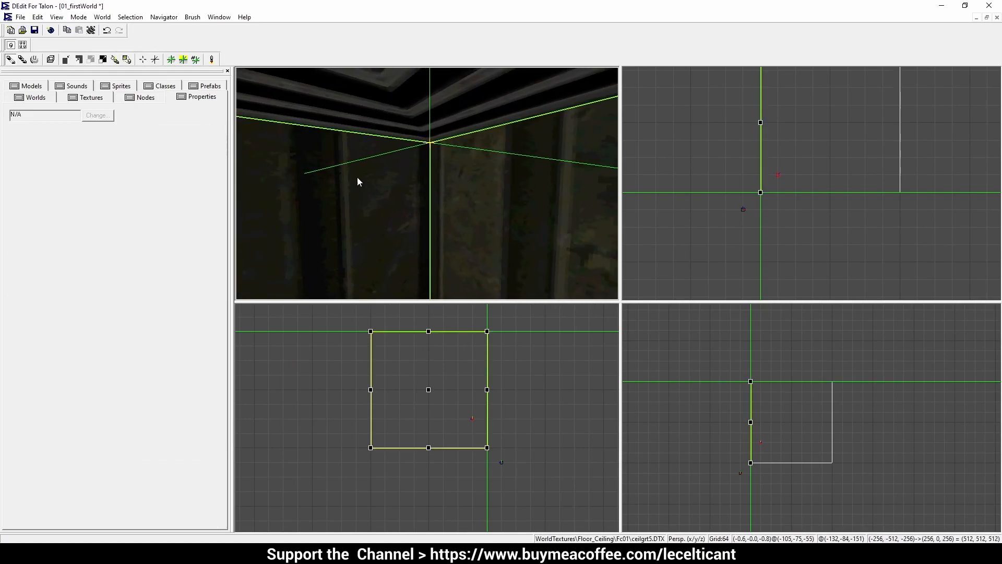
key(Escape)
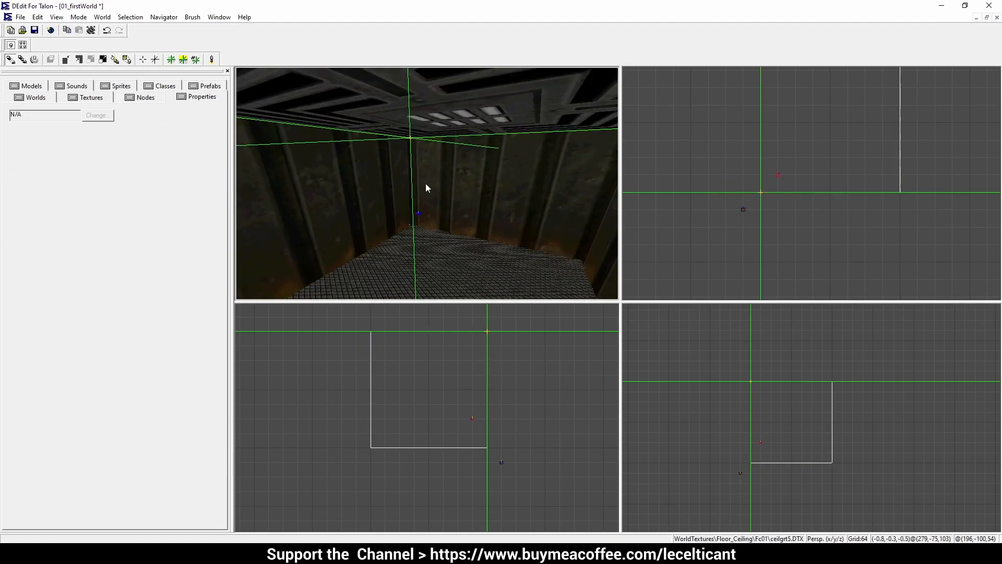
key(v)
click(470, 224)
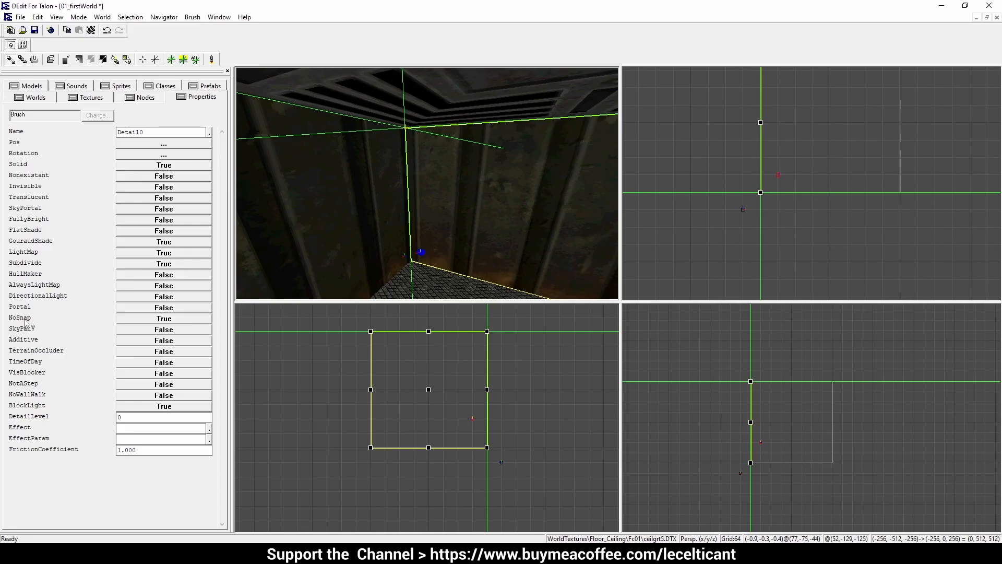
ctrl+click(343, 213)
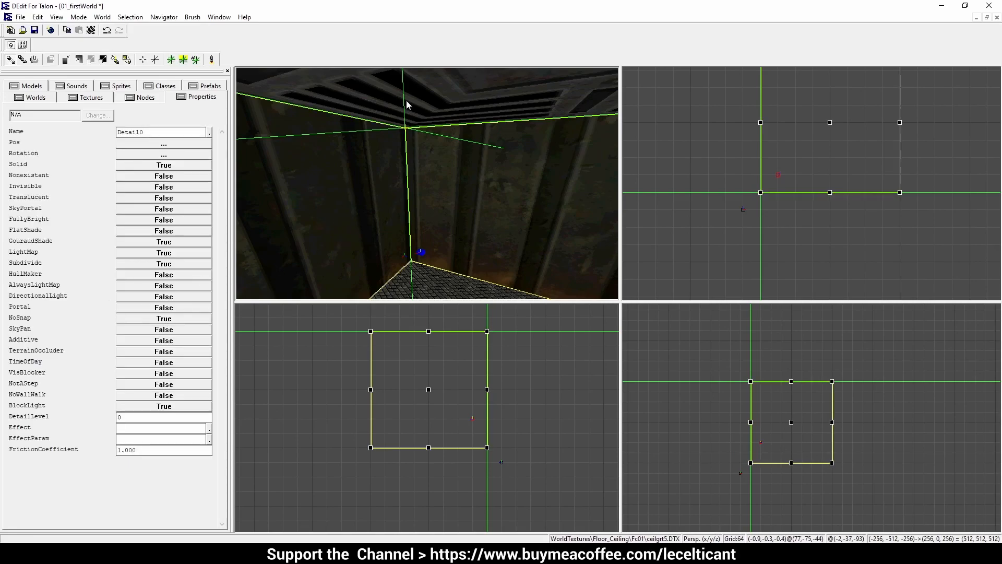
key(Escape)
key(v)
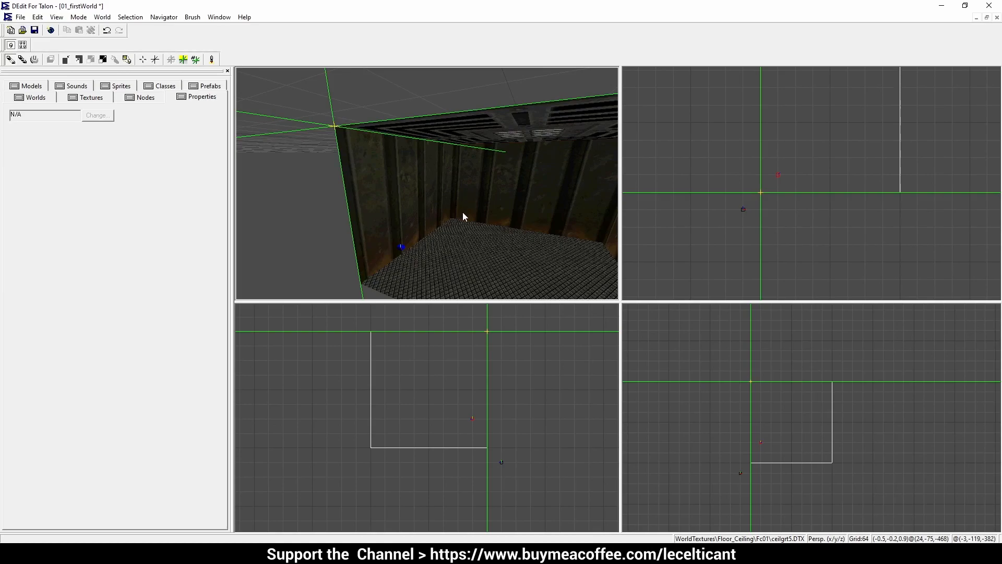
Step: Process the world again with the corrected wall brush, check the log and close it
key(F5)
click(466, 361)
mouse_move(456, 325)
mouse_down()
mouse_move(447, 221)
mouse_move(469, 330)
mouse_up()
click(381, 362)
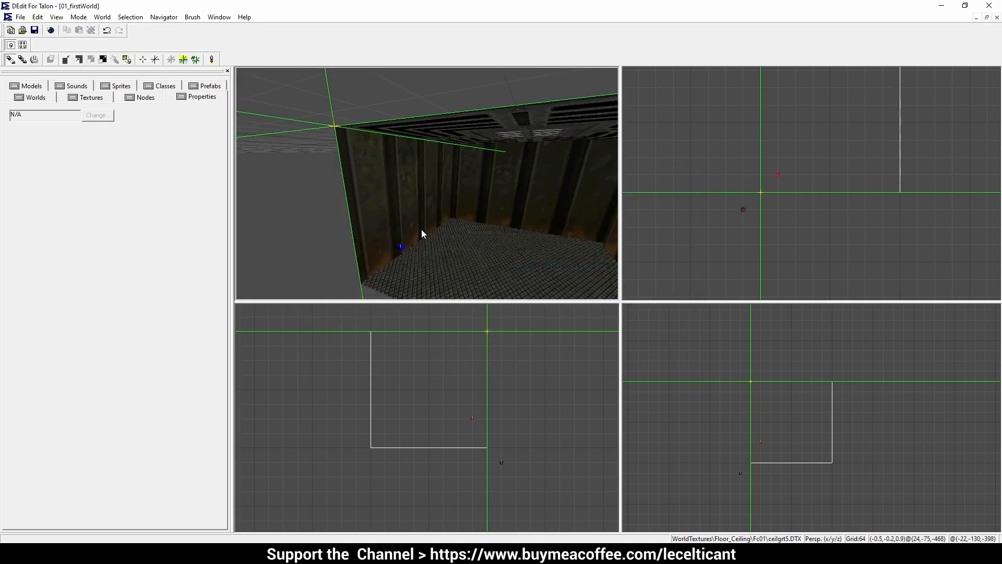
Step: Run the processed level in Aliens vs. Predator 2 and test the knife attack
key(v)
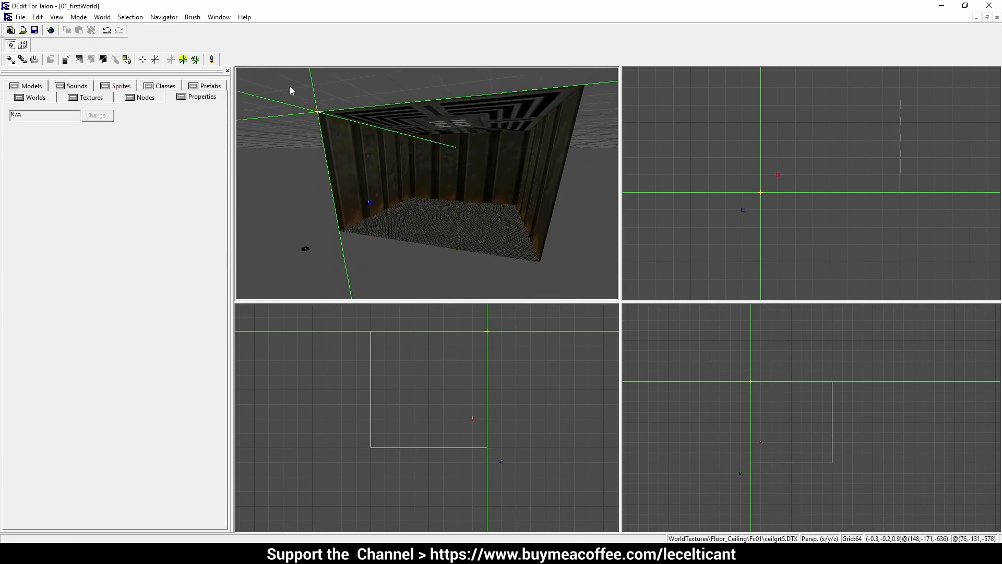
click(212, 58)
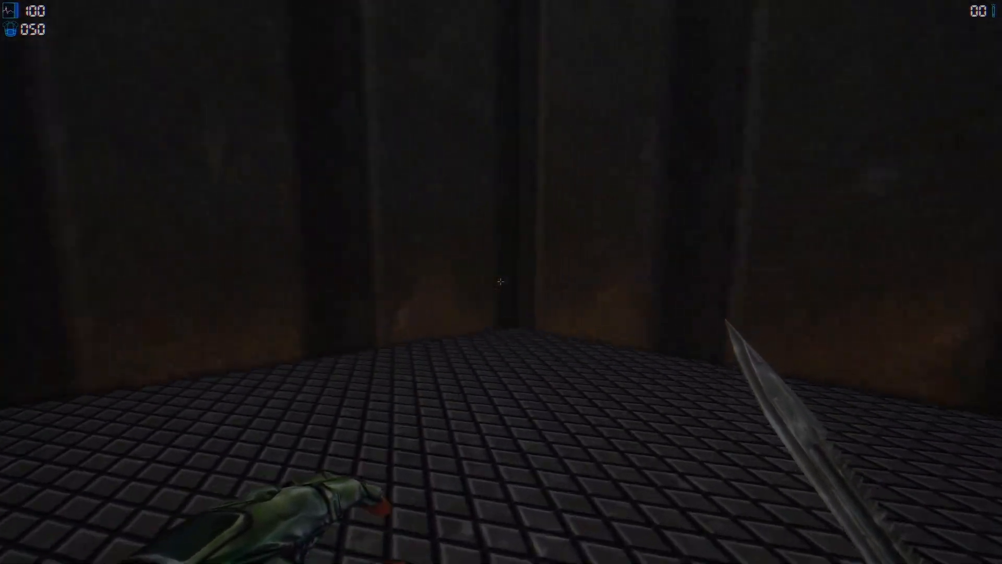
click(501, 282)
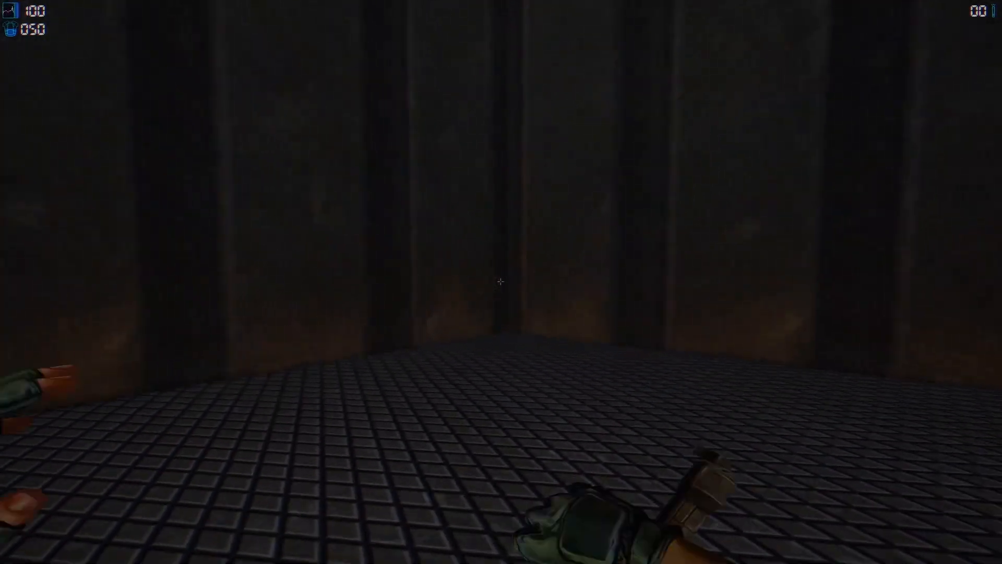
click(501, 282)
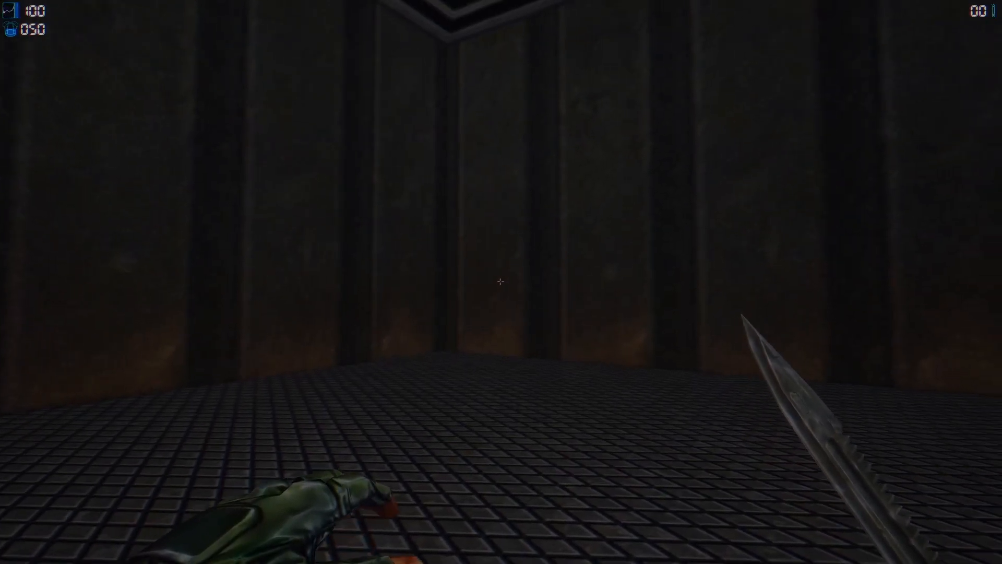
Step: Submit a <cheat> command starting with mp through the in-game message prompt
key(t)
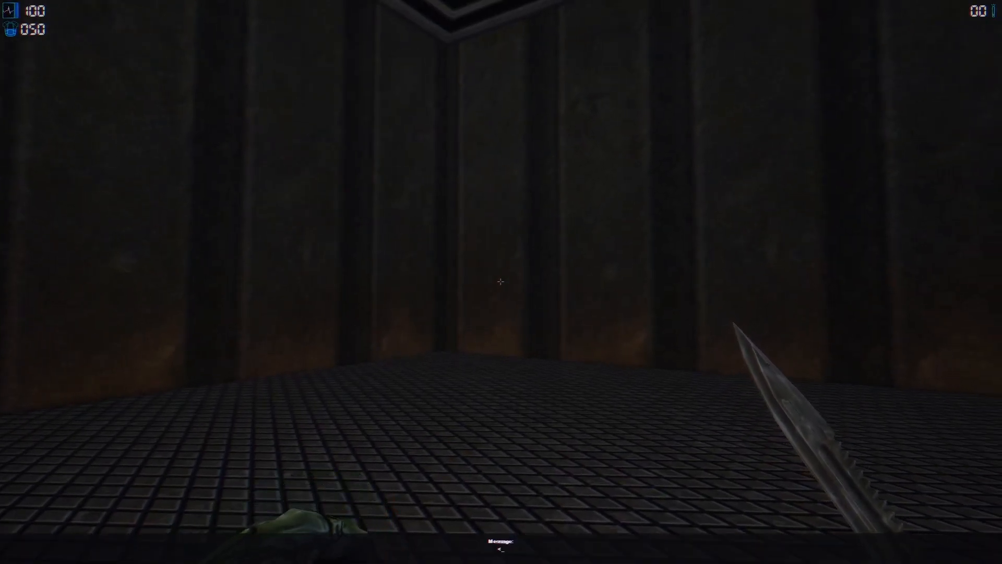
text(<cheat)
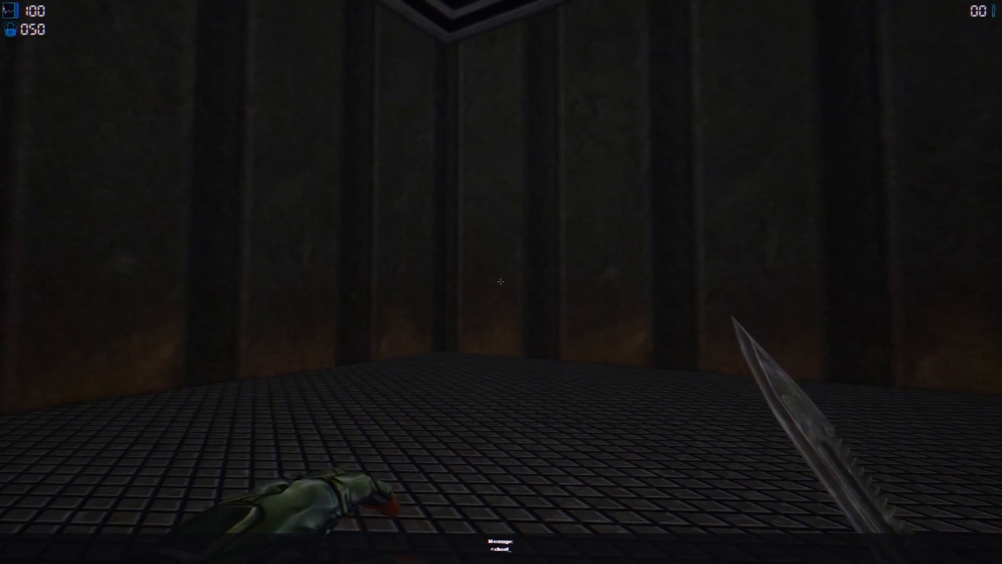
text(> mpm)
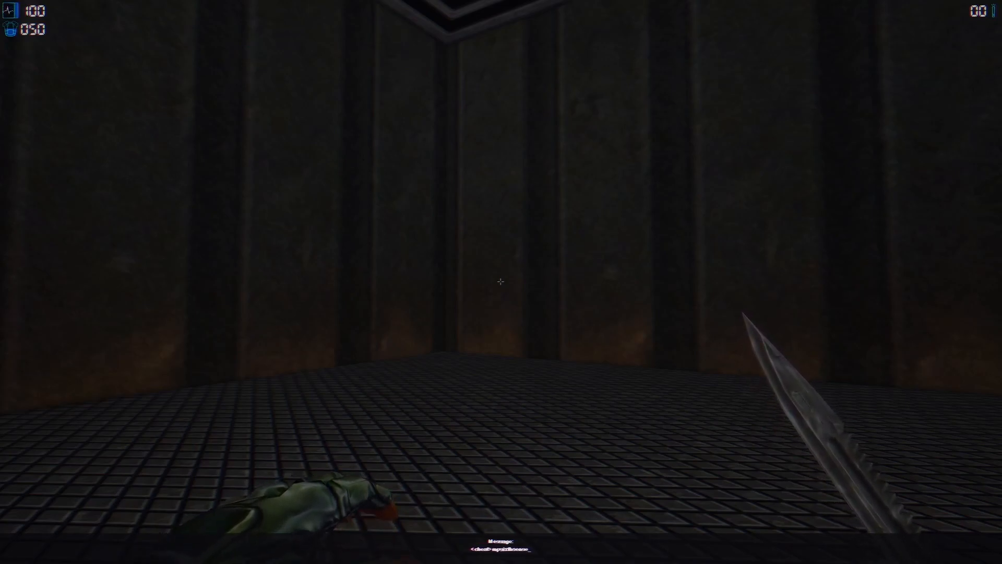
key(Return)
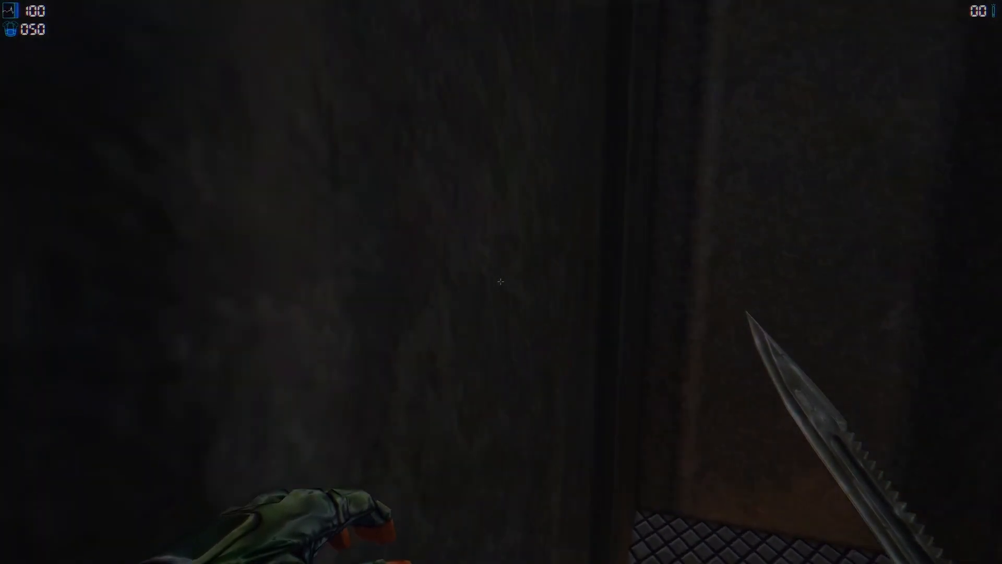
Step: Walk and strafe around the room to examine its corrugated walls and corners in the game
key(w)
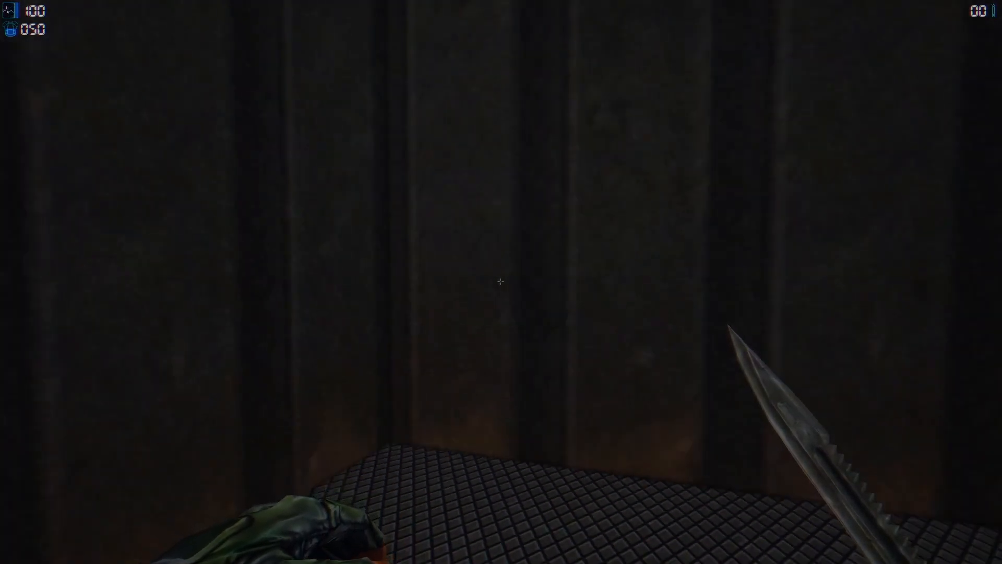
key(a)
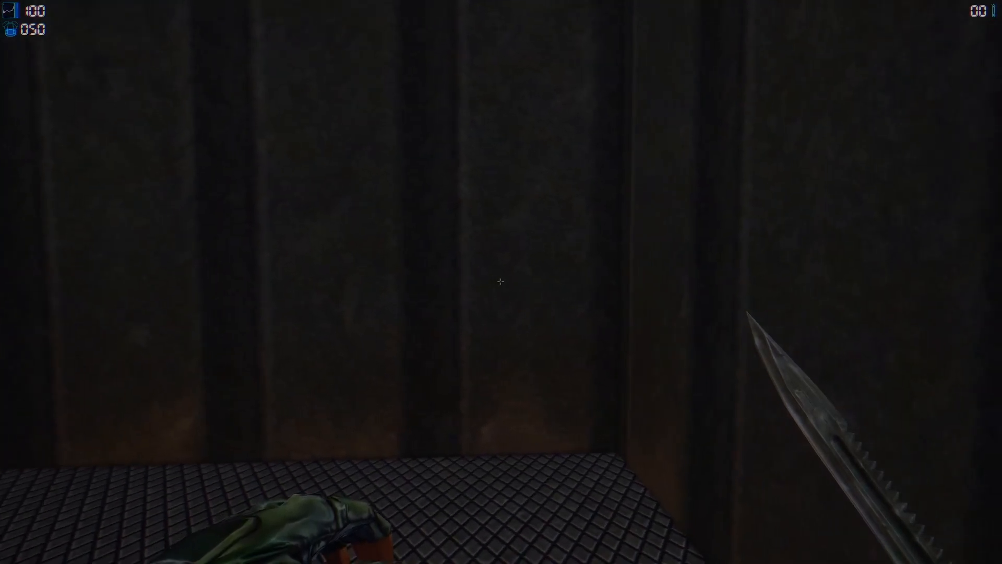
key(d)
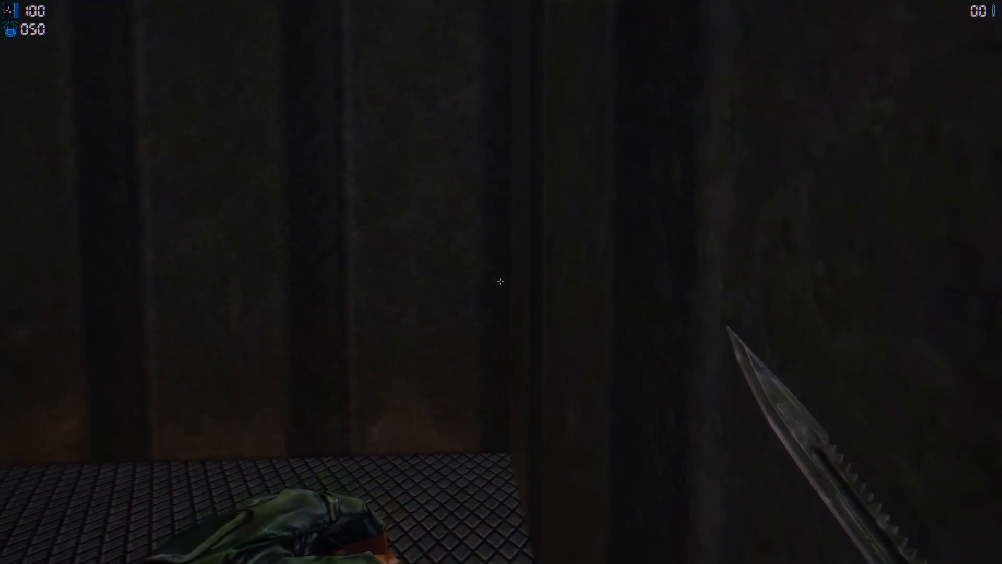
key(a)
key(d)
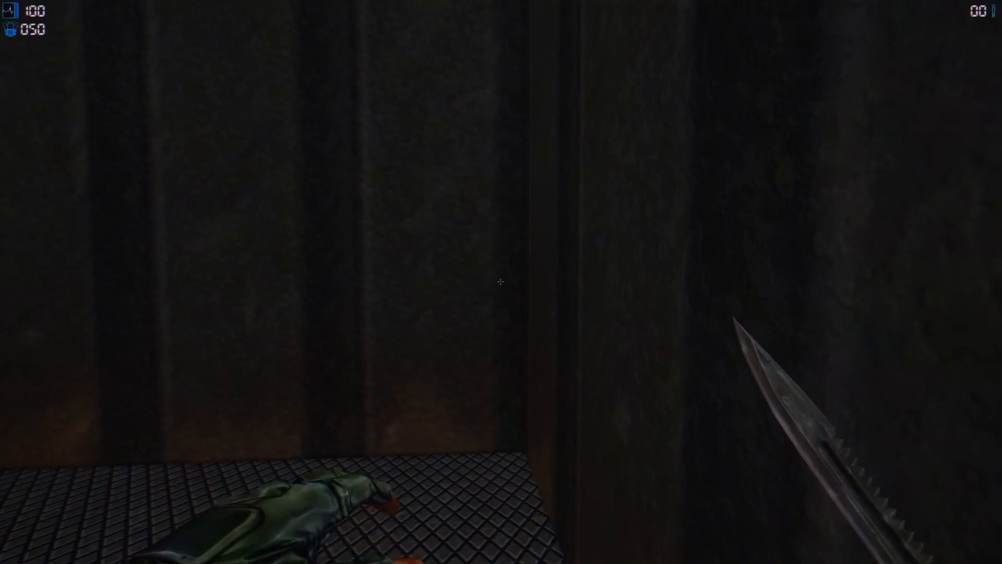
key(a)
key(d)
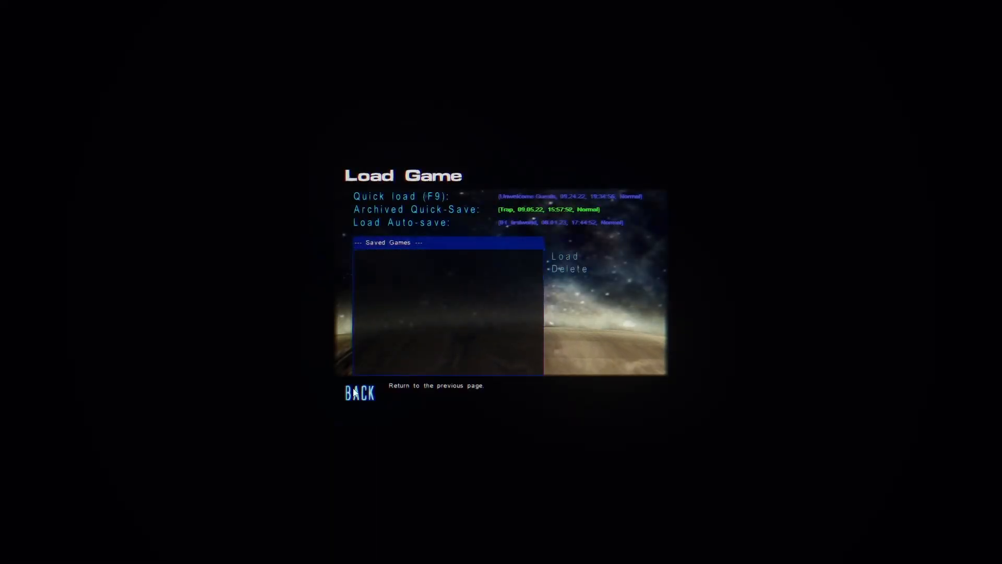
Step: Leave the Load Game page and quit Aliens vs. Predator 2, confirming the exit
click(359, 394)
click(351, 396)
click(353, 394)
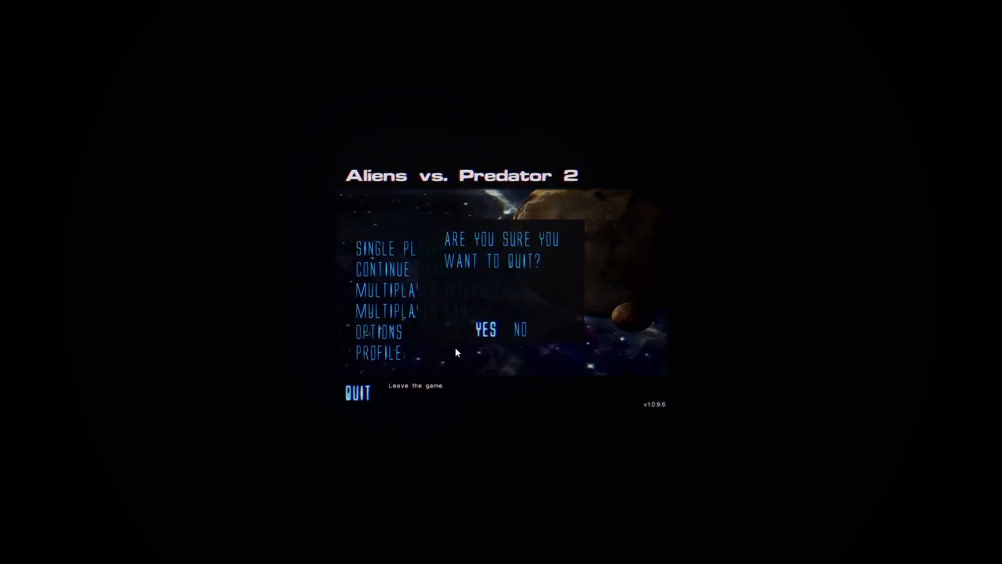
click(487, 330)
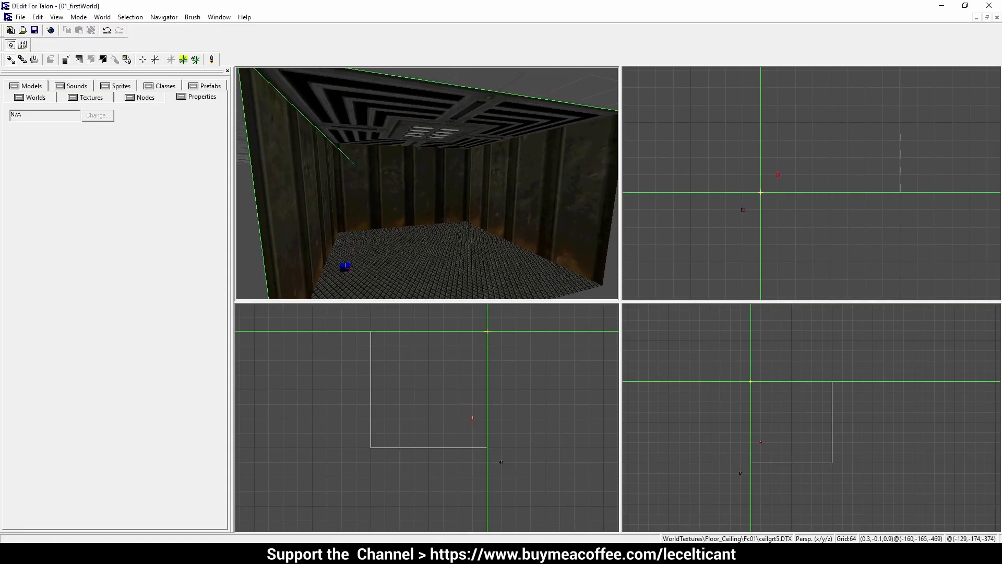
Step: Look around the room in the perspective view, select one wall brush to see its properties and clear the selection
click(422, 182)
click(447, 131)
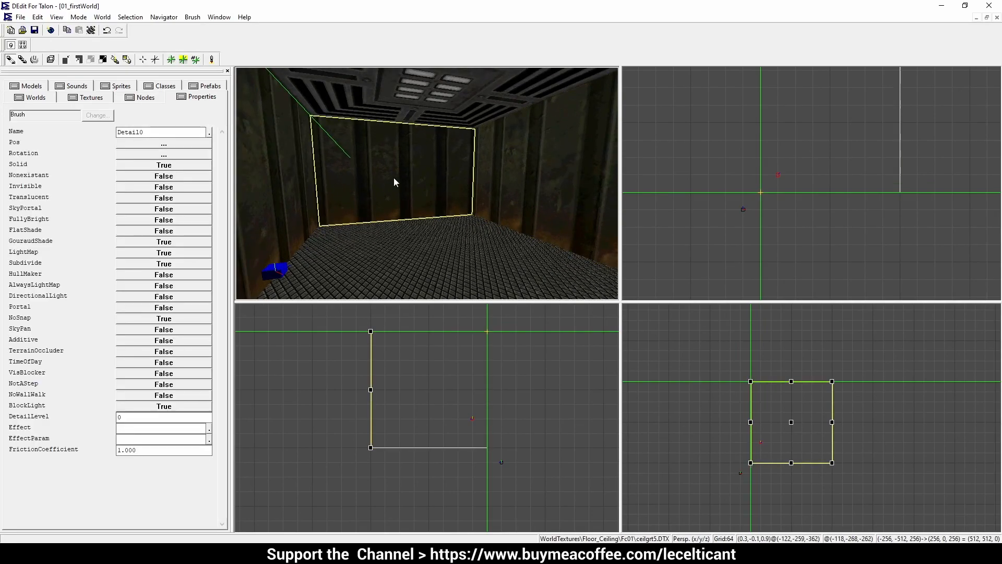
key(Escape)
drag(427, 184, 403, 175)
Step: Make the Detail 1 container the active parent node so that new brushes go into it
click(165, 98)
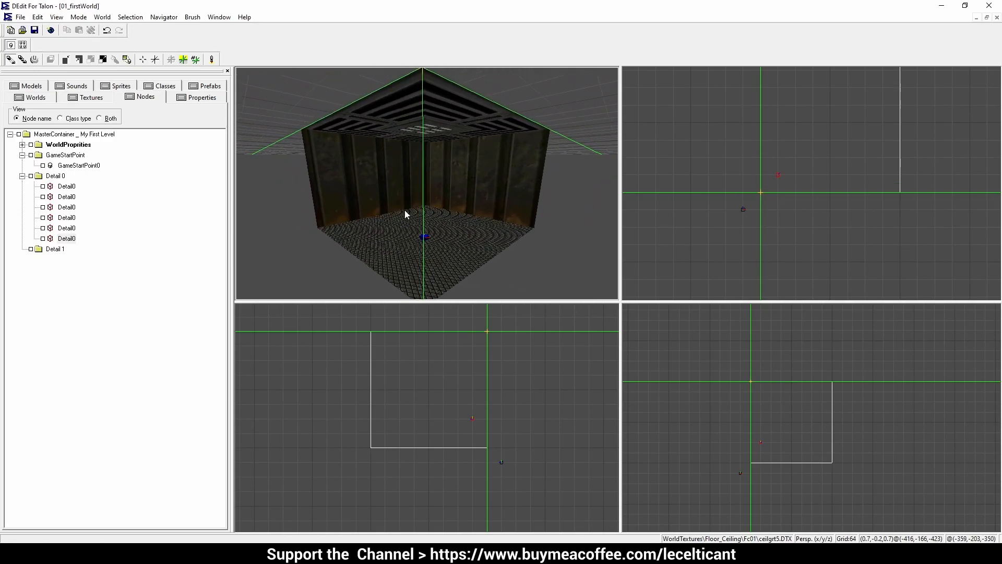
click(55, 177)
click(448, 116)
click(54, 249)
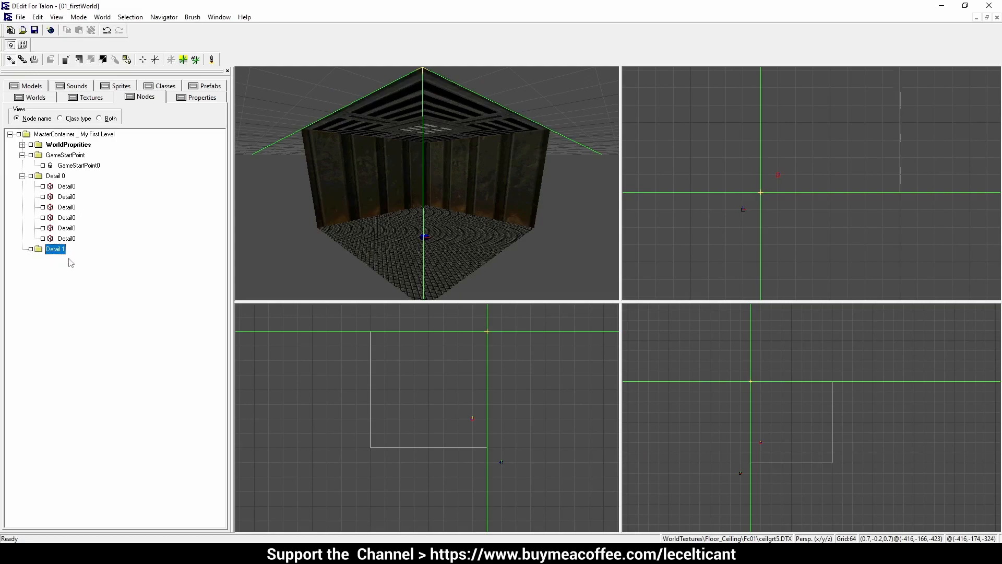
click(70, 276)
click(315, 200)
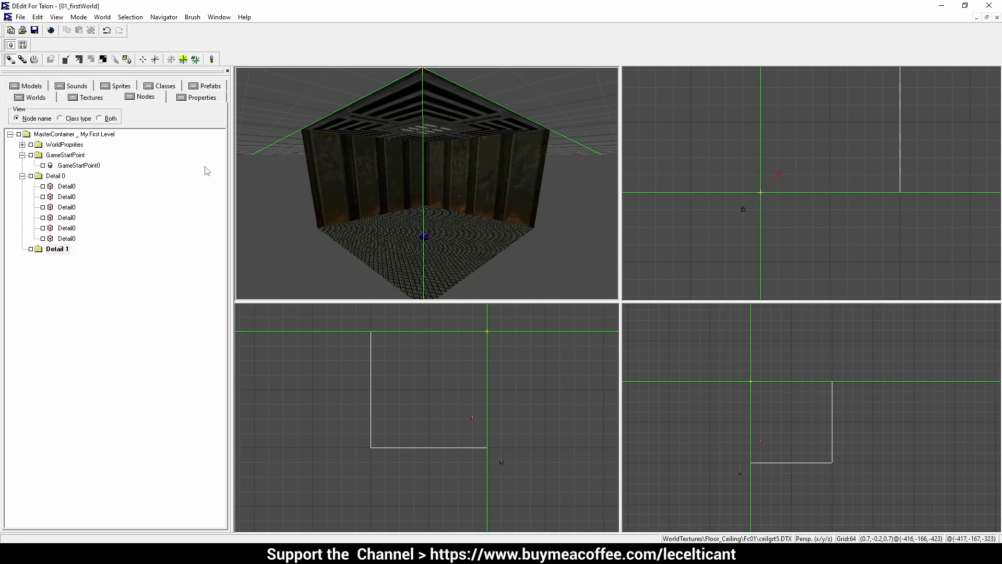
click(53, 176)
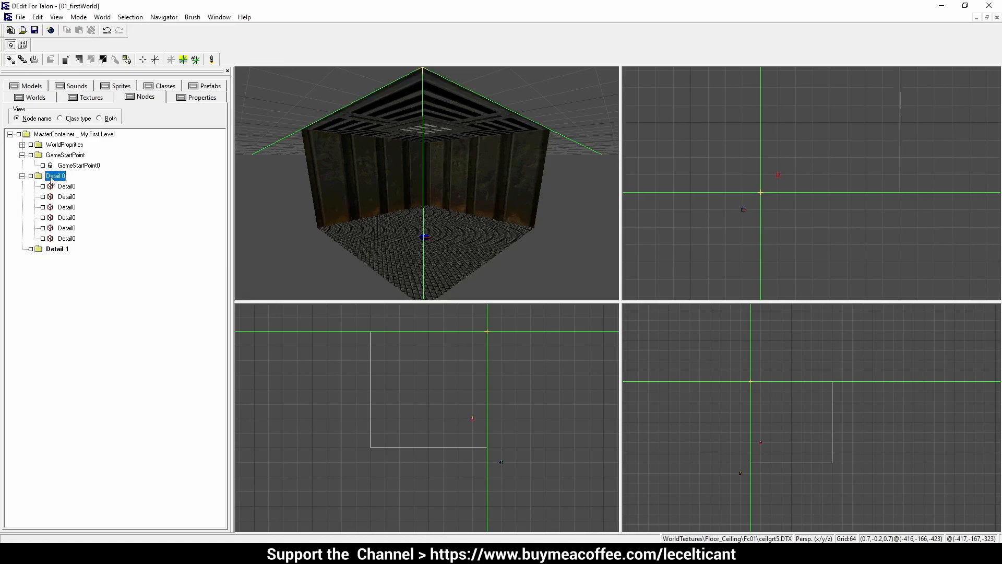
click(360, 215)
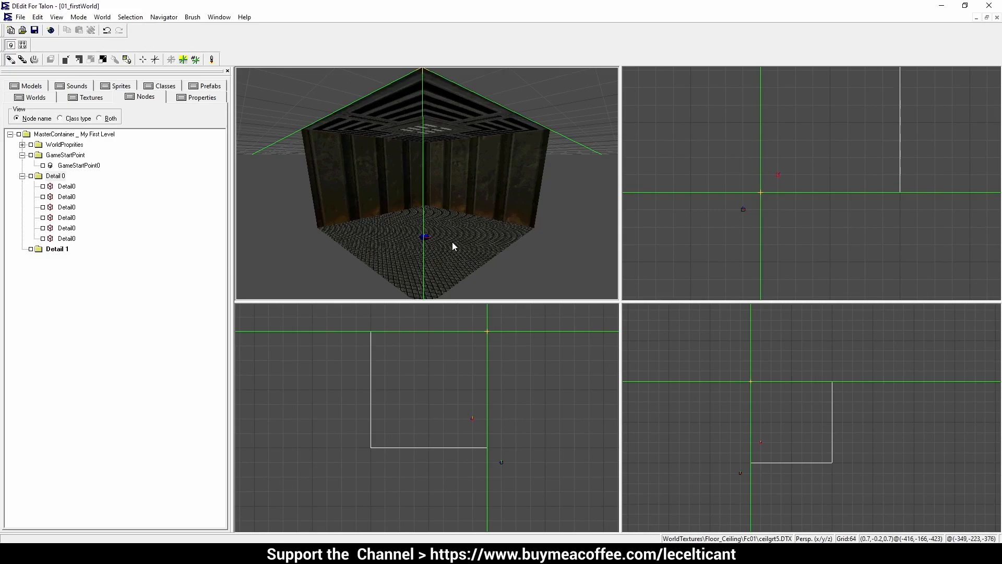
Step: Select the game start point and check its properties and its entry in the node tree
click(426, 240)
click(205, 98)
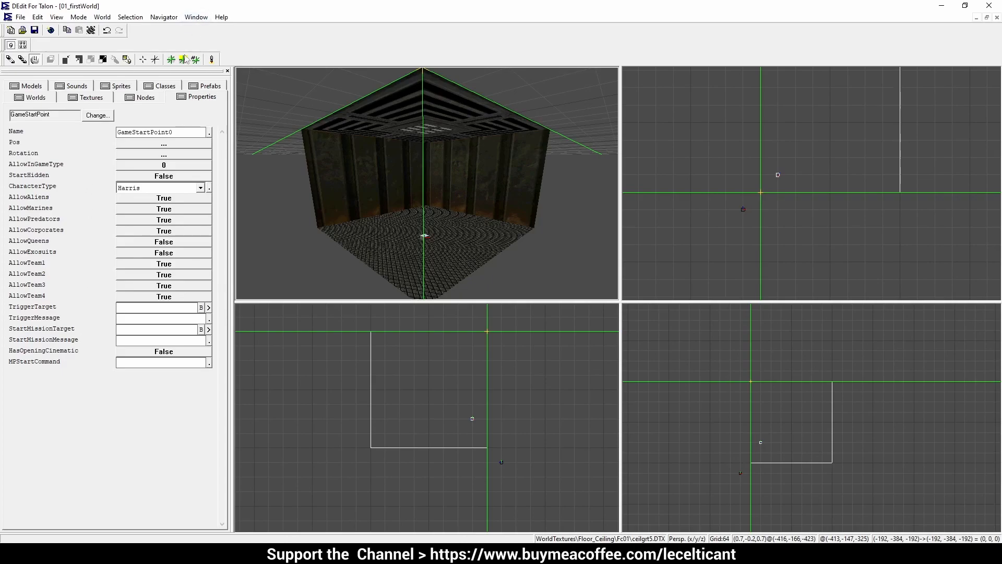
click(141, 97)
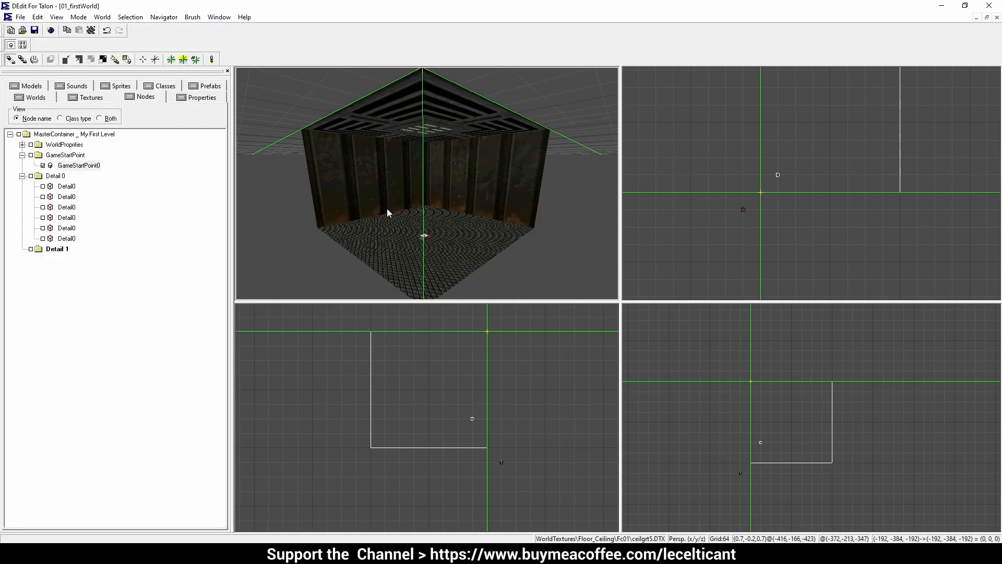
Step: Select a wall brush belonging to the Detail 0 container and examine its DetailLevel property
drag(383, 222, 329, 225)
click(43, 238)
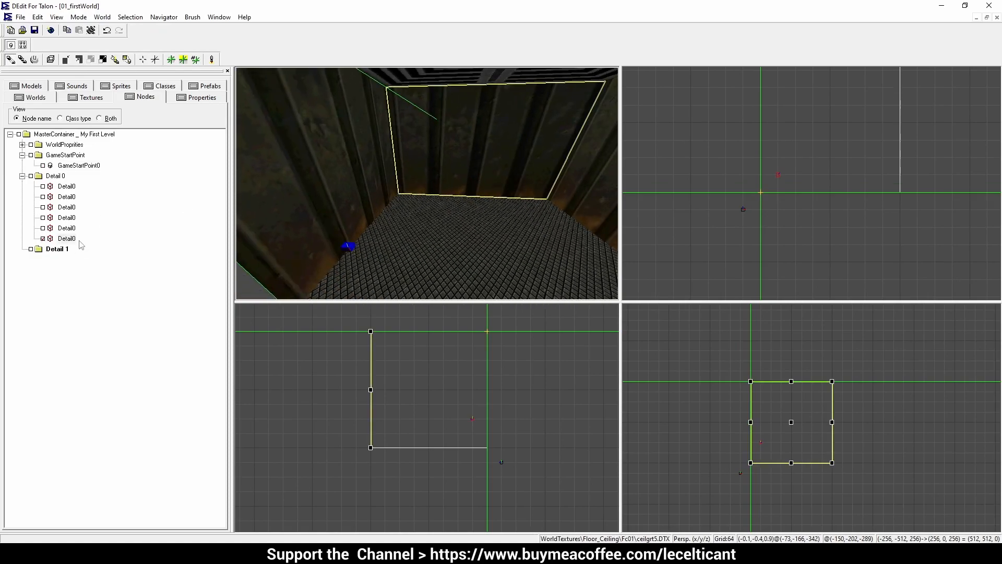
click(191, 97)
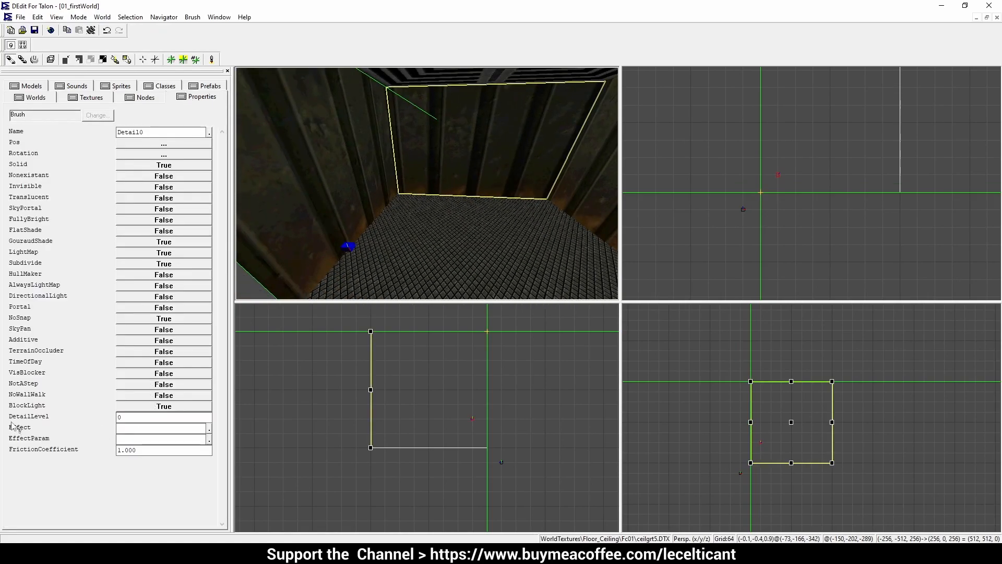
mouse_move(22, 422)
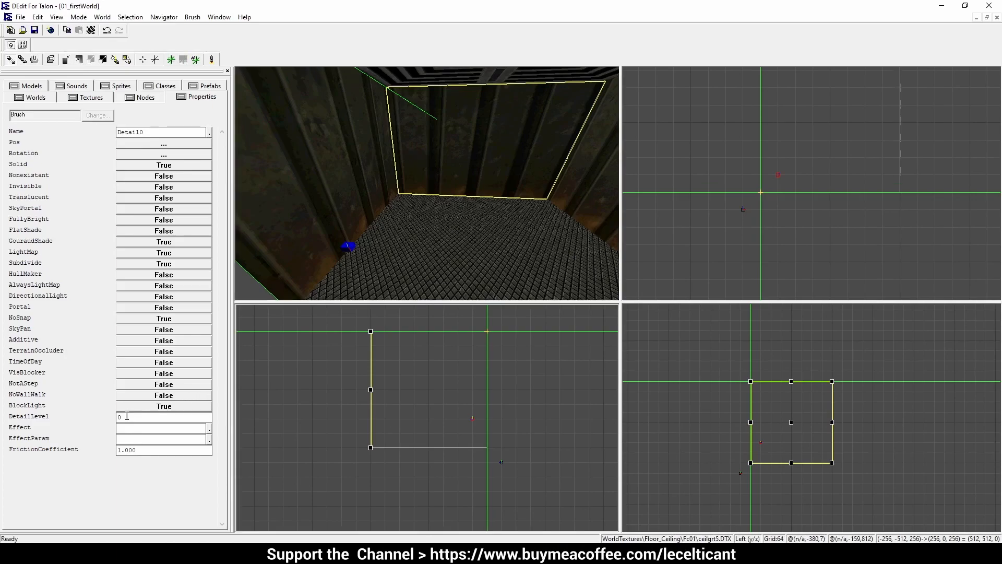
Step: Collapse the Detail 0 container in the node tree and highlight Detail 1
click(142, 97)
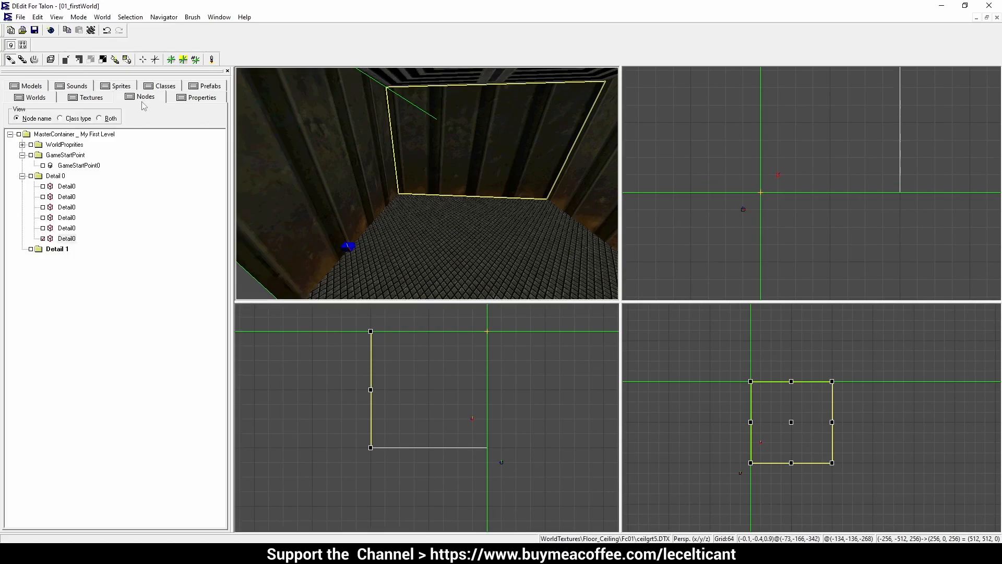
click(58, 249)
click(22, 175)
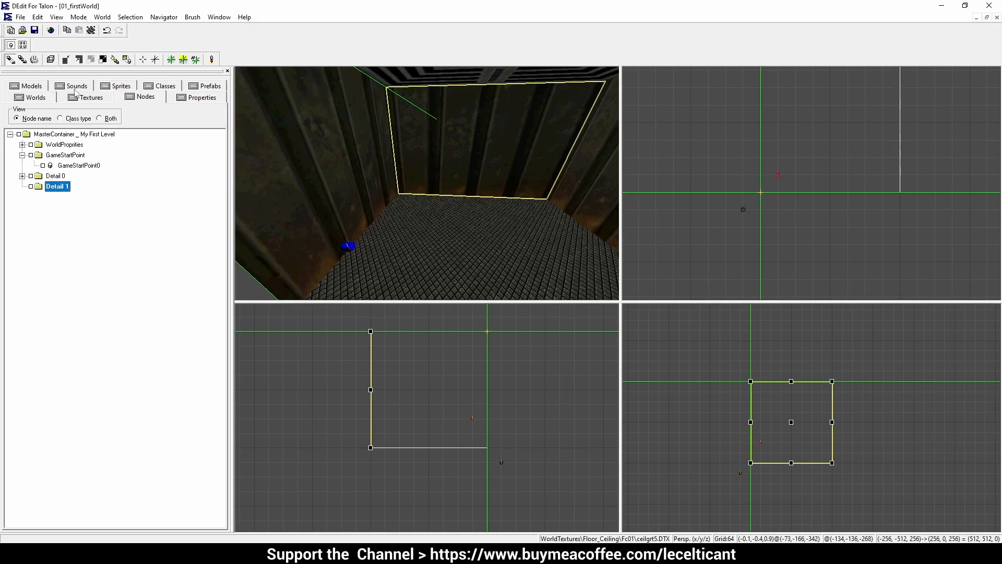
Step: Browse and preview the textures in the WorldTextures Details folder
click(86, 97)
scroll(116, 163, up, 3)
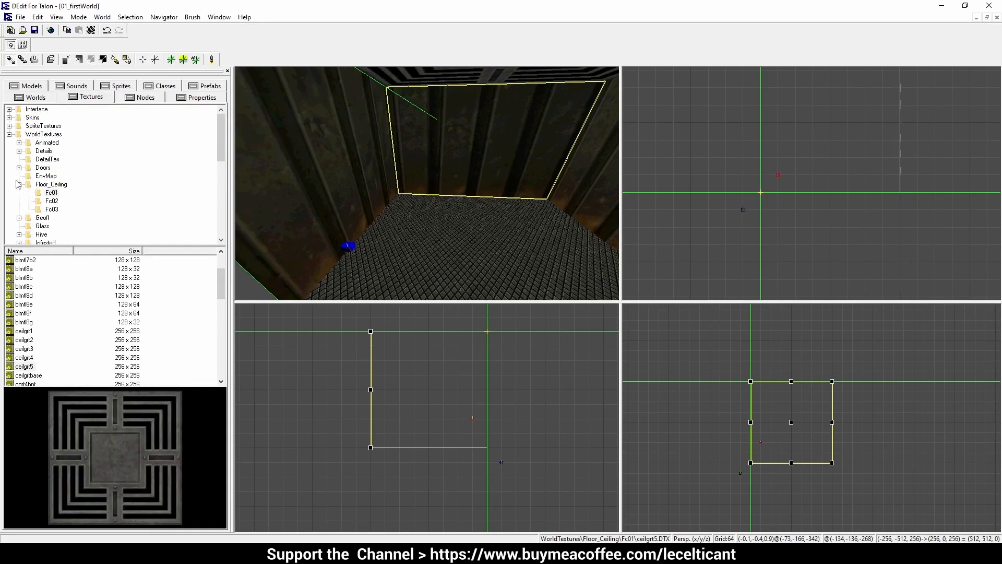
click(19, 183)
click(44, 151)
click(19, 151)
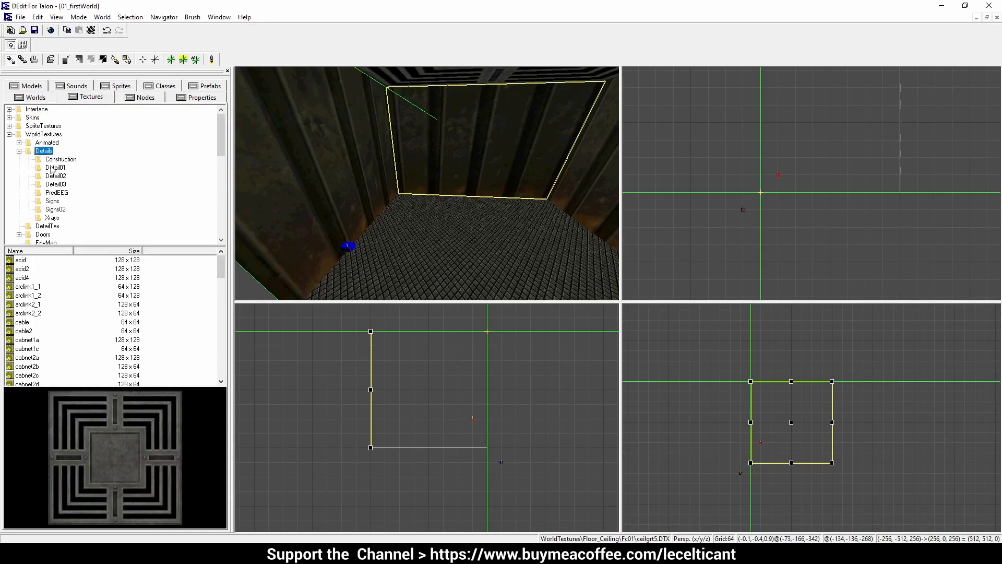
click(30, 340)
scroll(31, 341, down, 15)
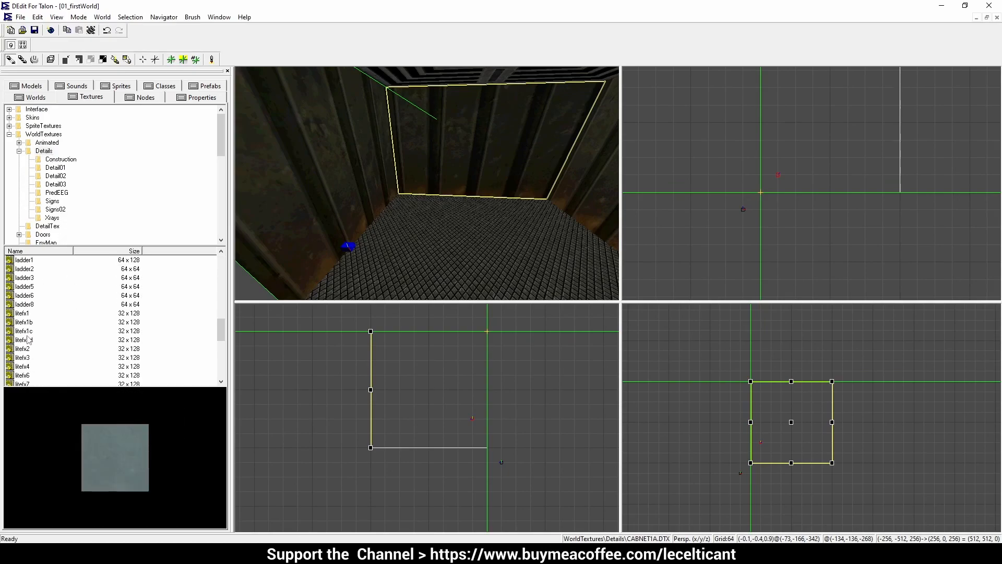
click(30, 339)
scroll(30, 340, down, 3)
click(24, 331)
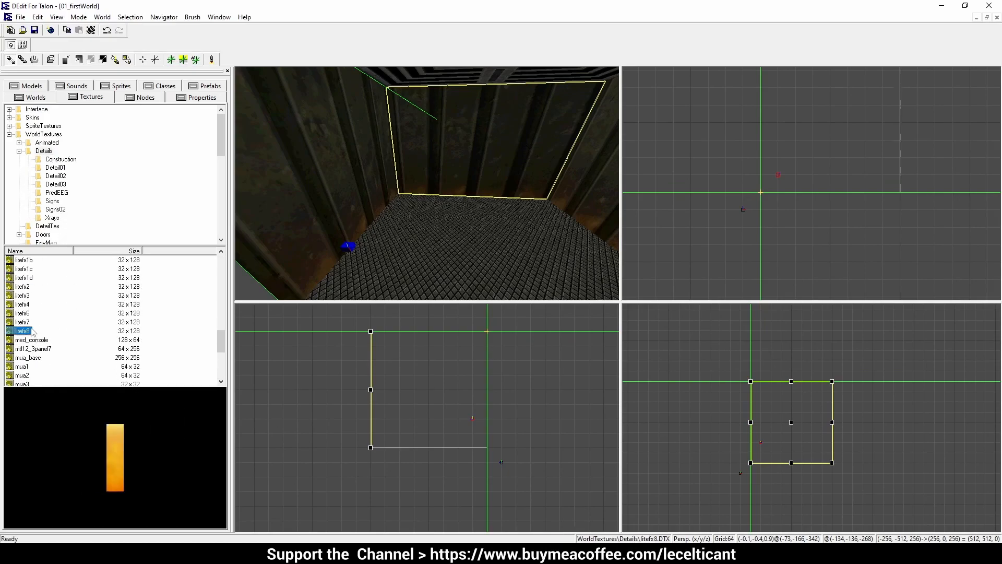
scroll(43, 354, up, 7)
click(26, 288)
key(Up)
key(Up)
key(Up)
key(Up)
key(Up)
key(Up)
key(Up)
key(Up)
key(Up)
key(Up)
key(Up)
key(Up)
key(Up)
key(Up)
key(Up)
key(Up)
key(Up)
key(Up)
key(Up)
key(Up)
key(Up)
key(Up)
key(Up)
key(Up)
key(Up)
key(Up)
key(Up)
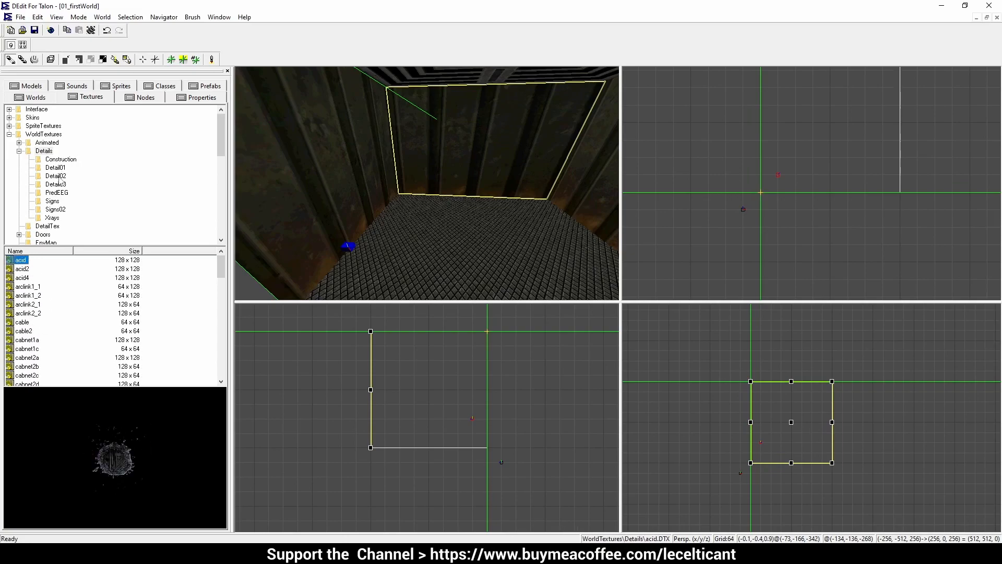
Step: Preview the textures in the Detail02 folder and choose the pcrate4b crate texture
click(58, 177)
click(21, 287)
key(Down)
key(Down)
key(Down)
key(Down)
key(Down)
key(Down)
key(Down)
key(Down)
key(Down)
key(Down)
key(Down)
key(Down)
key(Down)
key(Down)
key(Down)
key(Down)
key(Down)
key(Down)
key(Down)
key(Down)
key(Down)
key(Down)
key(Down)
key(Down)
key(Down)
key(Down)
key(Down)
key(Down)
key(Down)
key(Down)
key(Up)
key(Up)
key(Up)
key(Up)
key(Up)
key(Down)
key(Down)
key(Down)
key(Up)
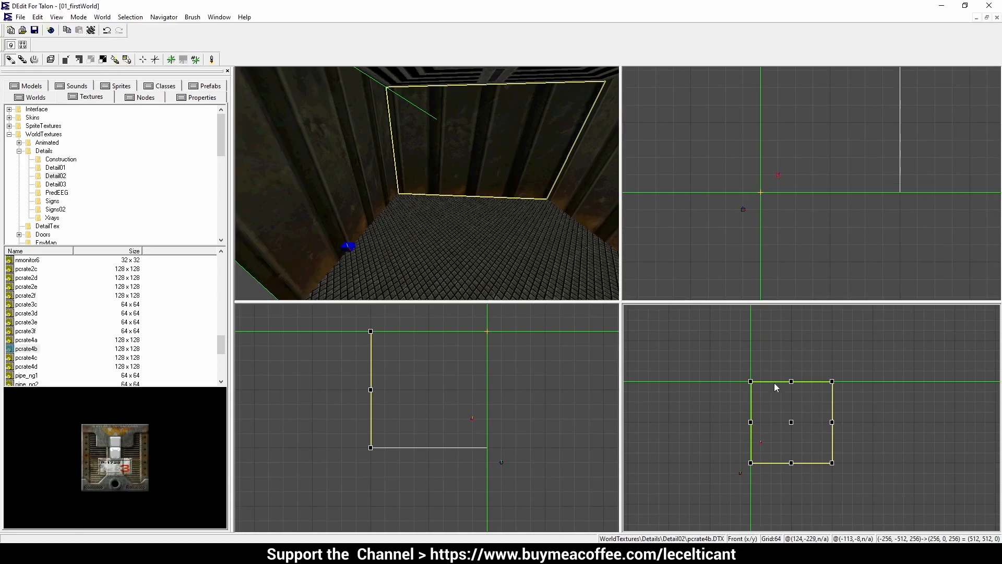
Step: Deselect the wall brush and place the marker inside the room, 128 units above the floor, in the front view
key(Escape)
key(z)
key(space)
key(z)
key(space)
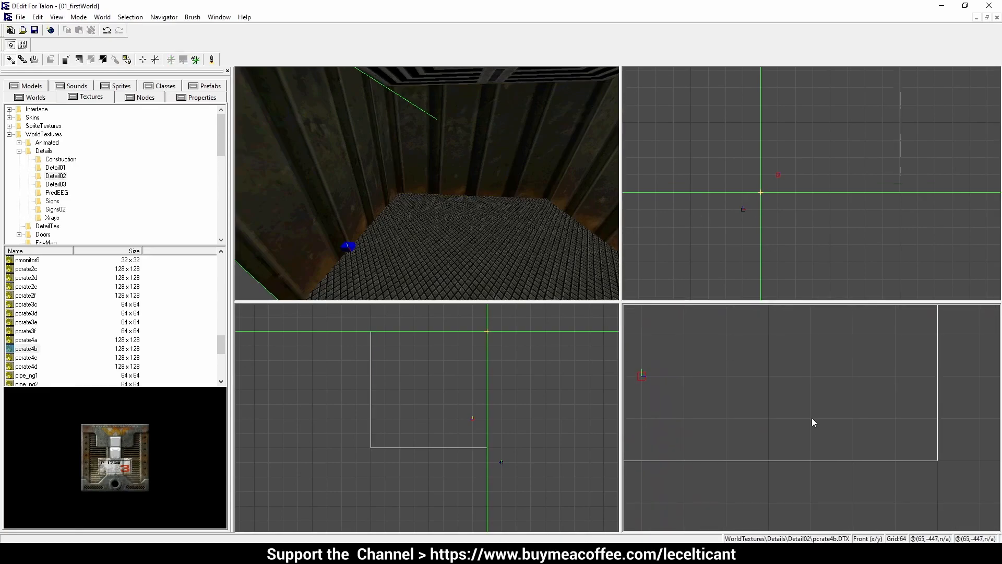
key(m)
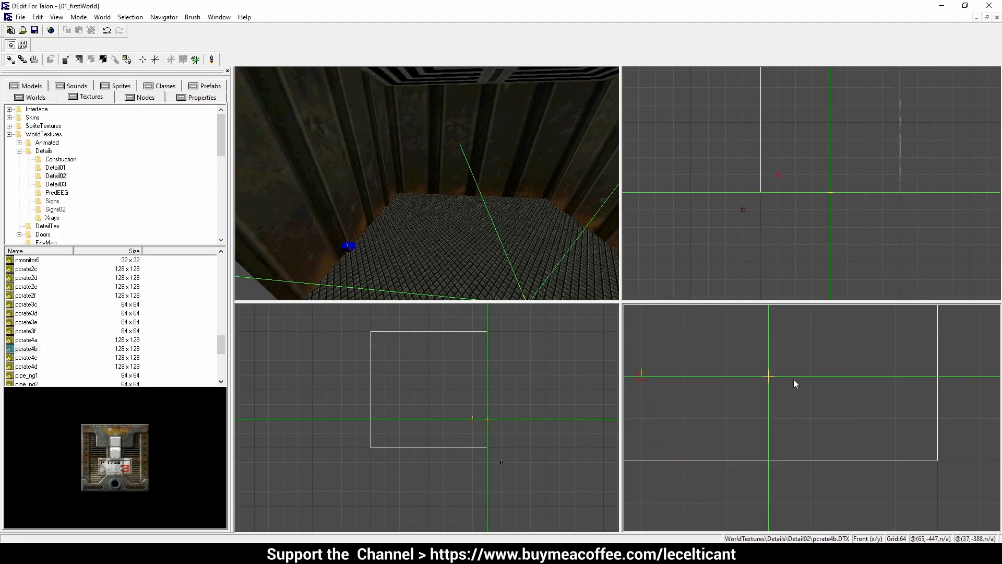
key(space)
key(z)
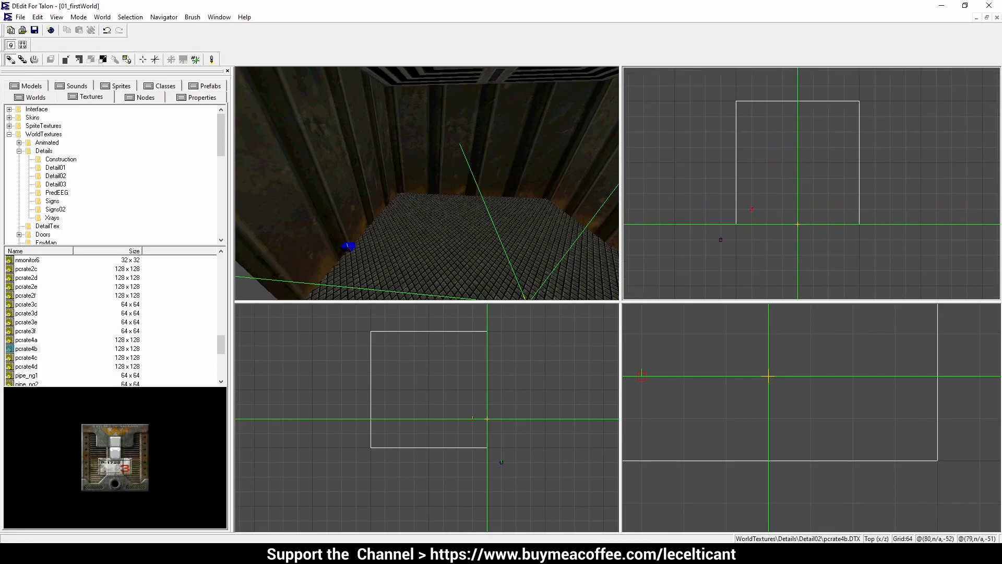
Step: Draw a 128 by 128 square brush from the marker in the top view and extrude it 128 units to form a crate
key(m)
key(o)
click(768, 127)
click(768, 228)
click(668, 228)
key(Return)
text(128)
key(Return)
Step: Apply the WorldTextures invisible texture to the crate's bottom face in geometry mode and return to brush mode
key(v)
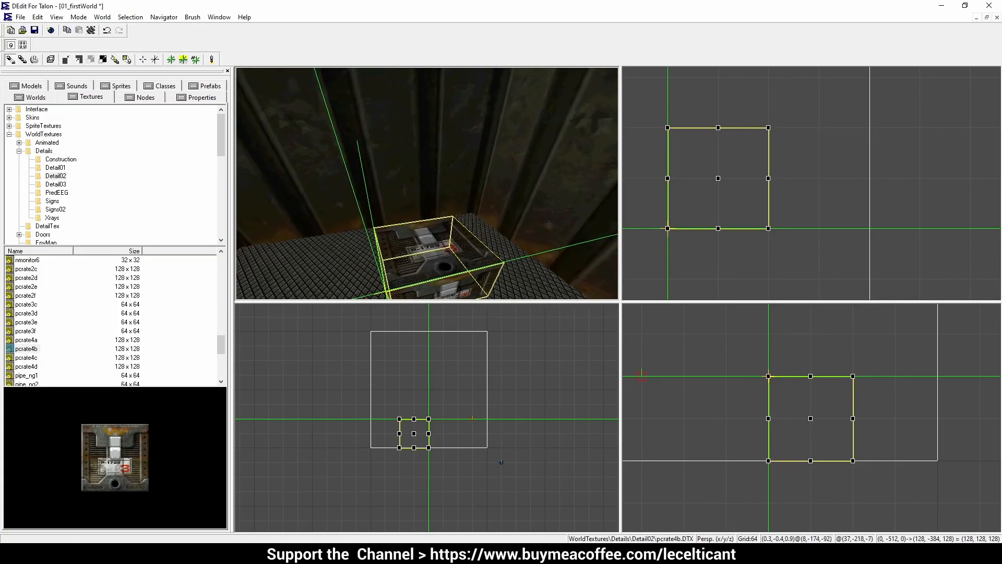
key(v)
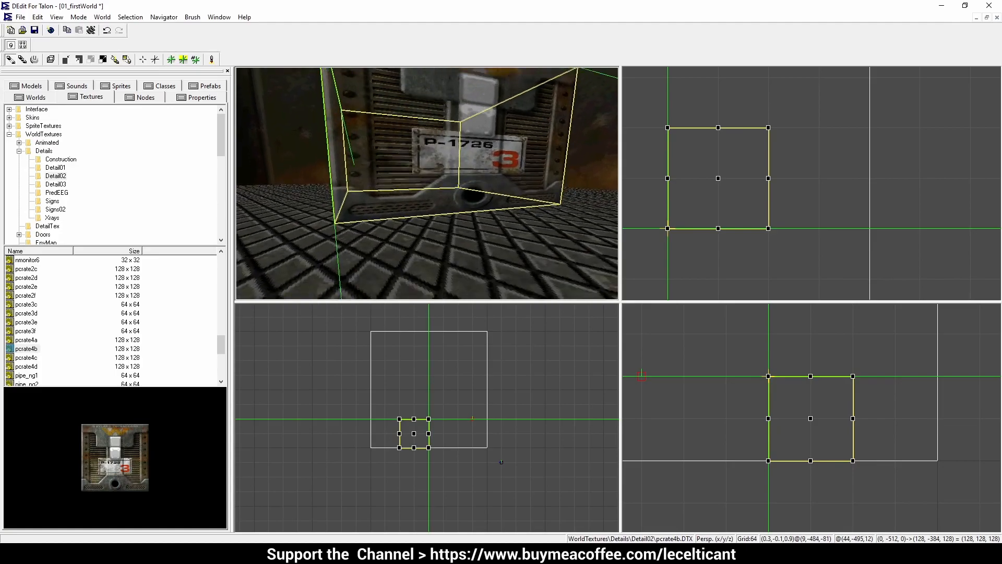
key(v)
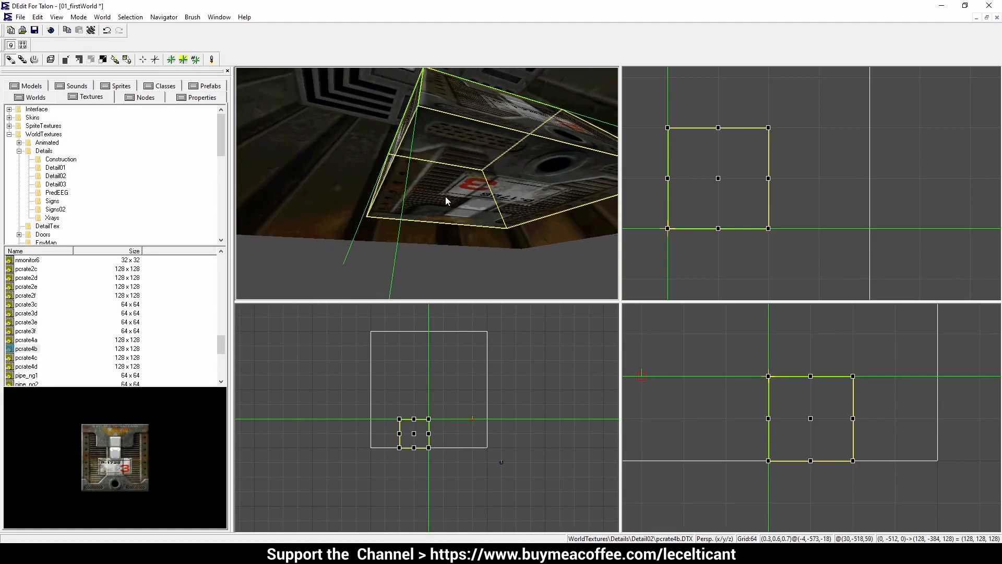
key(v)
key(v)
key(v)
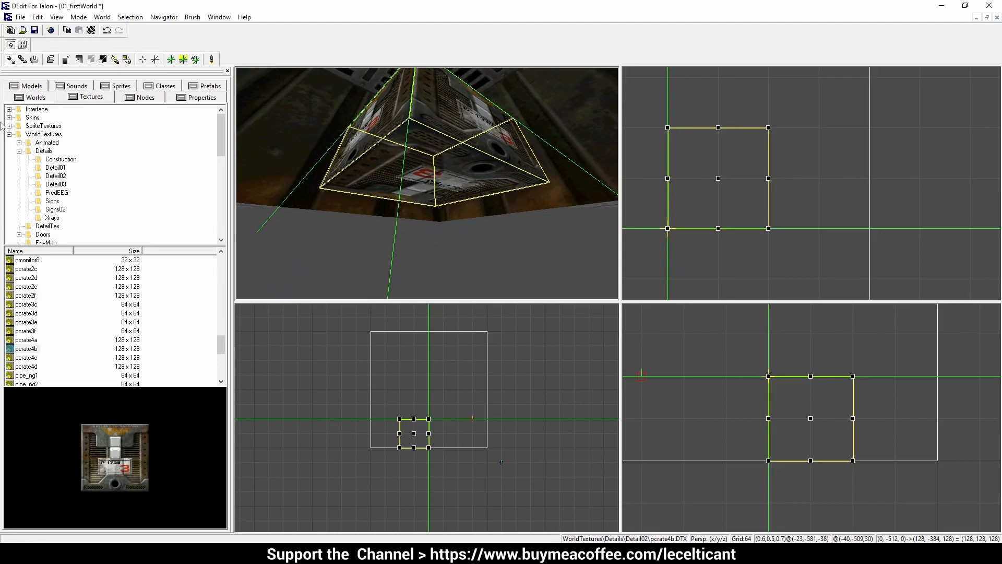
click(39, 137)
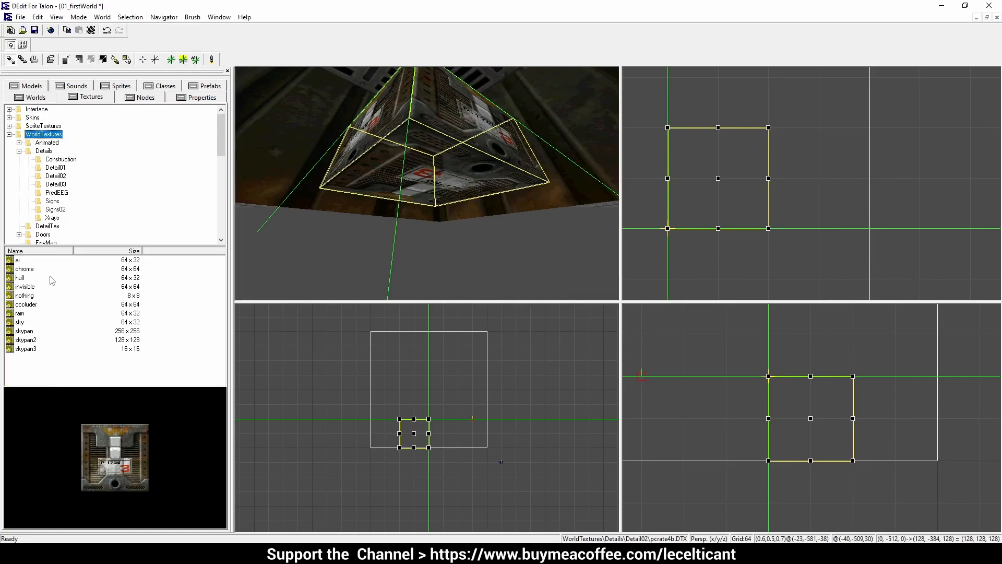
click(24, 287)
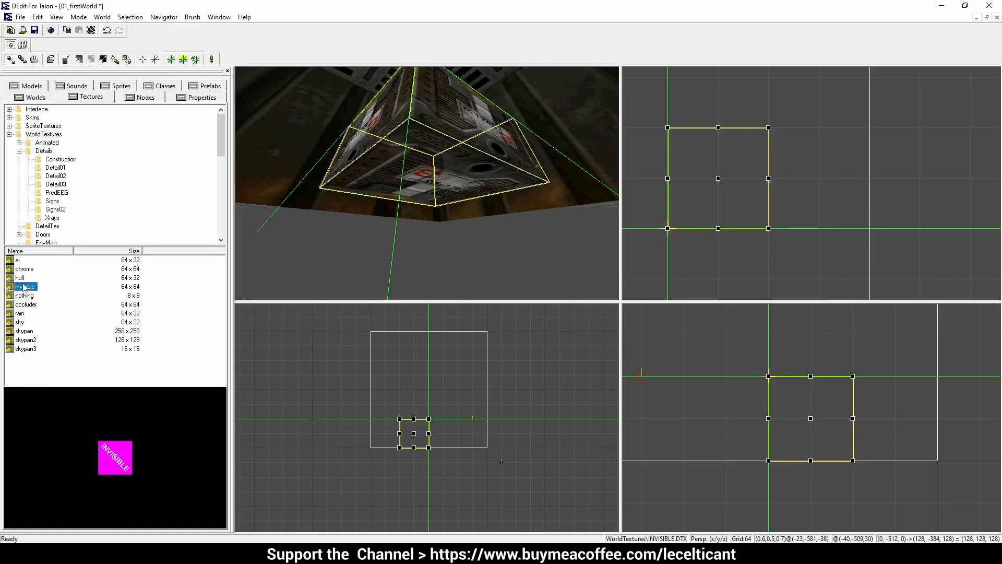
key(ctrl+g)
click(420, 173)
key(ctrl+t)
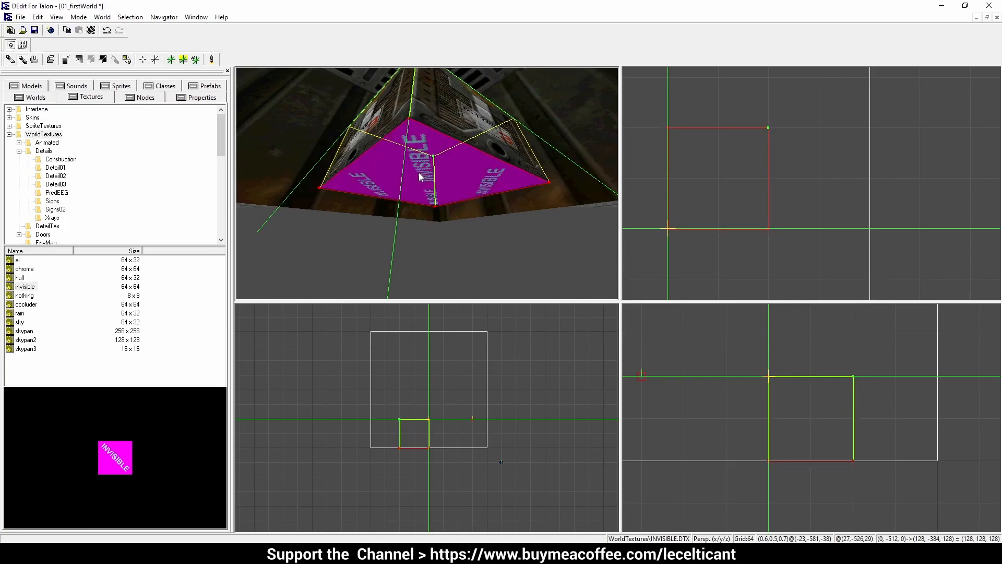
key(ctrl+b)
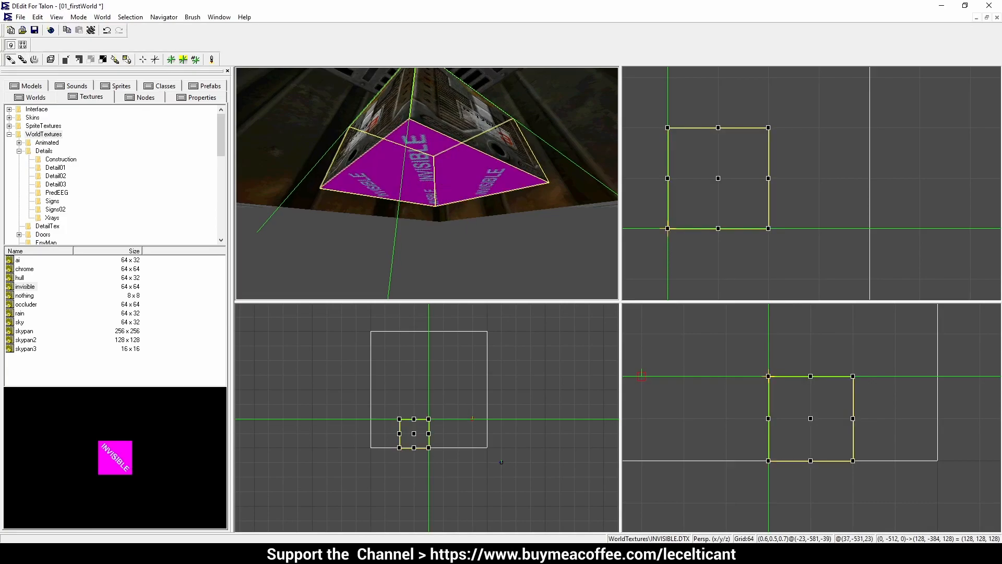
Step: Examine the crate's textured sides and its underside in the perspective view
key(v)
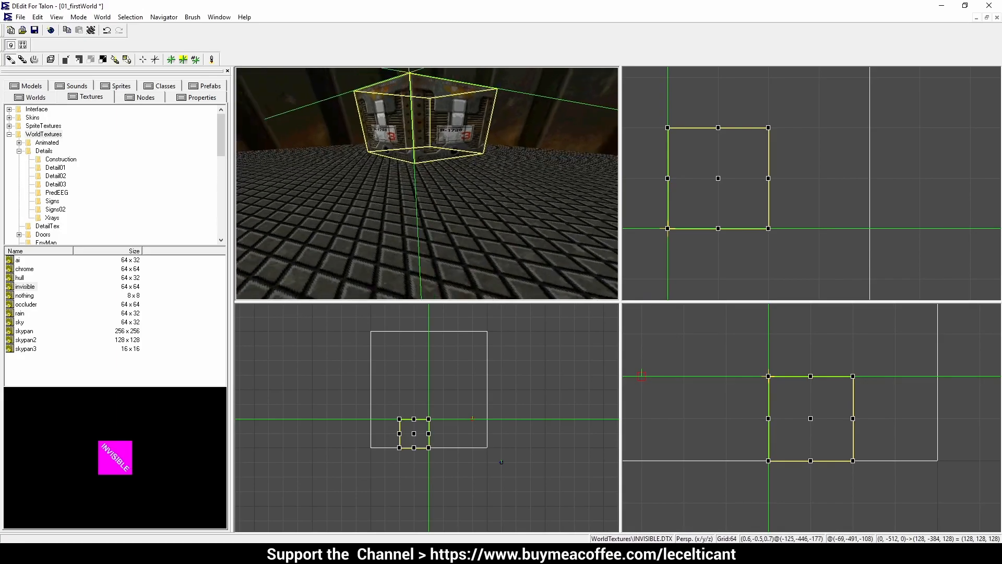
key(v)
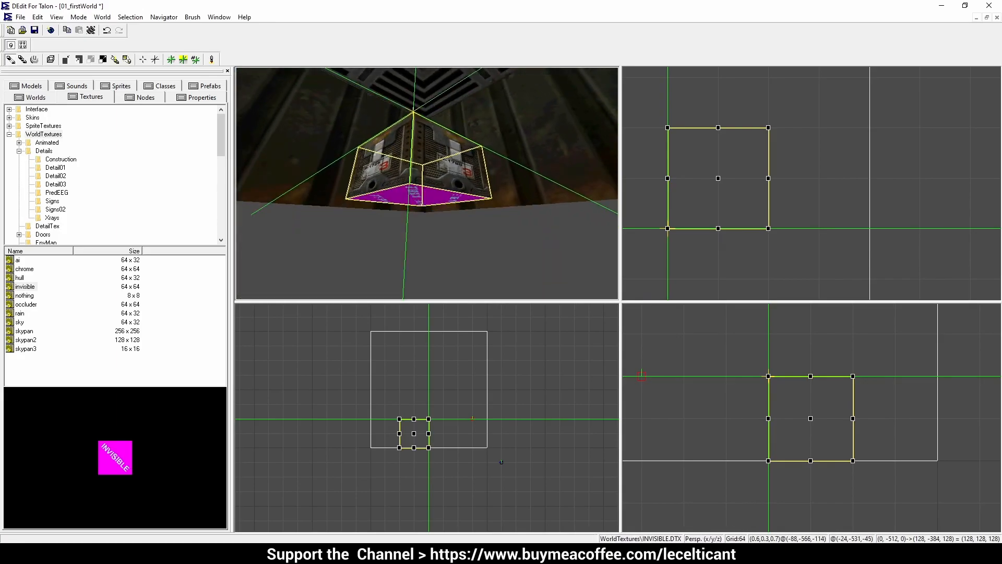
key(v)
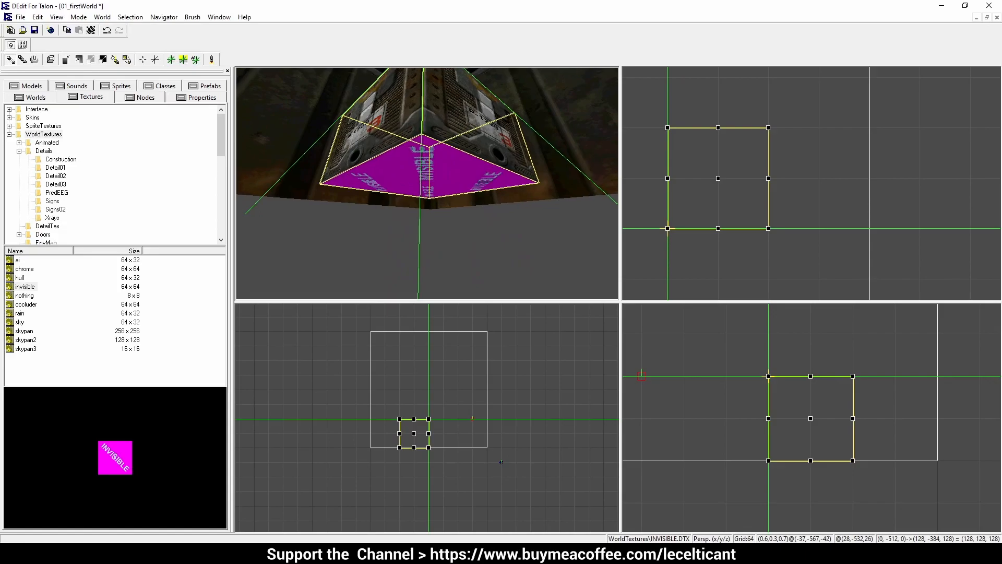
key(v)
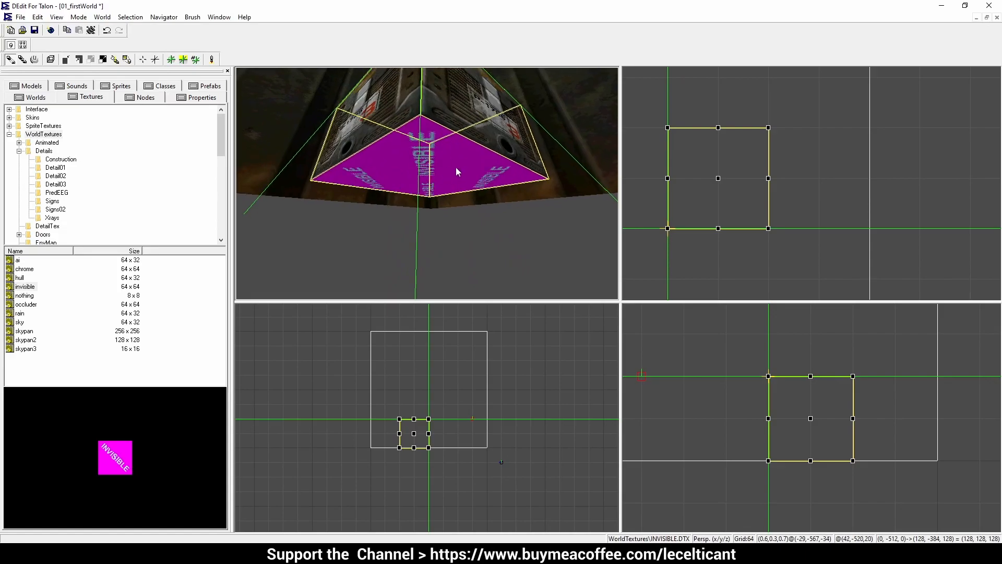
key(ctrl+j)
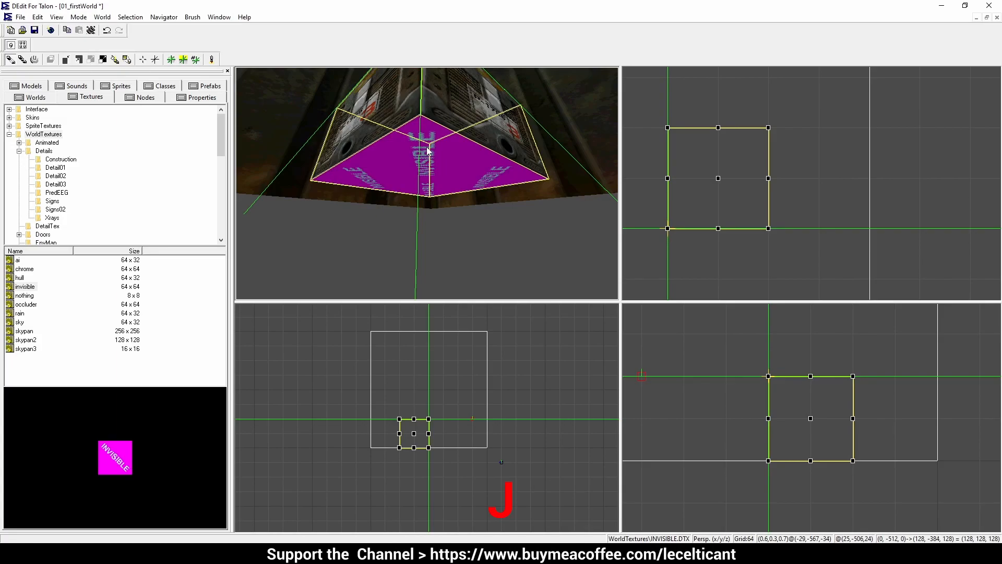
Step: Delete the crate's invisible-textured bottom face in geometry mode and return to brush mode
click(452, 153)
click(462, 85)
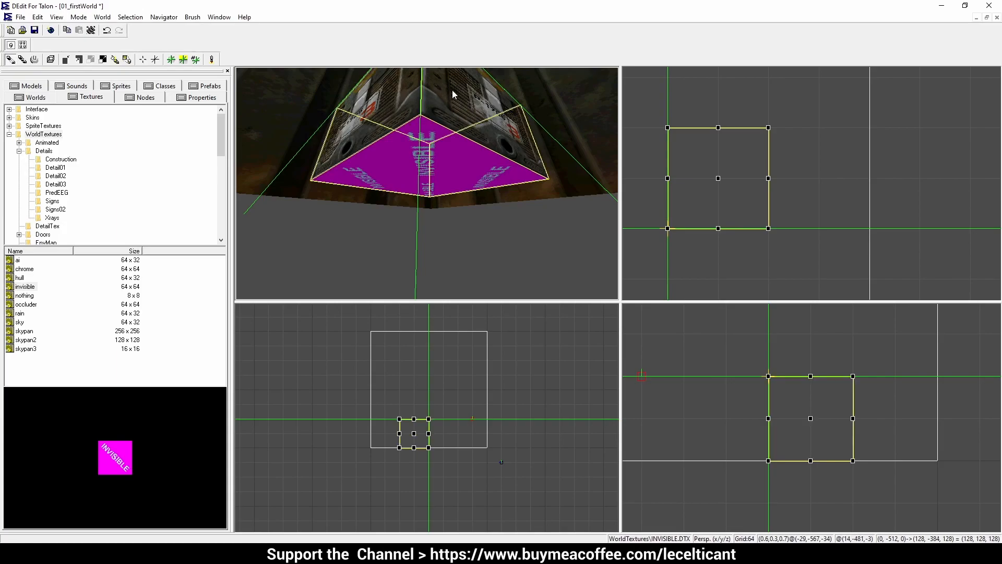
click(412, 161)
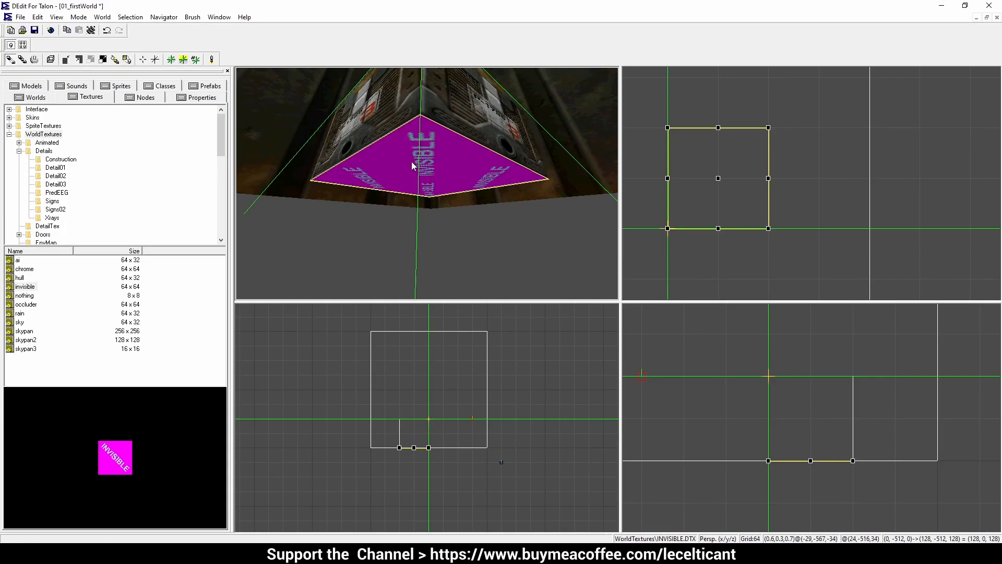
key(Delete)
drag(406, 161, 441, 175)
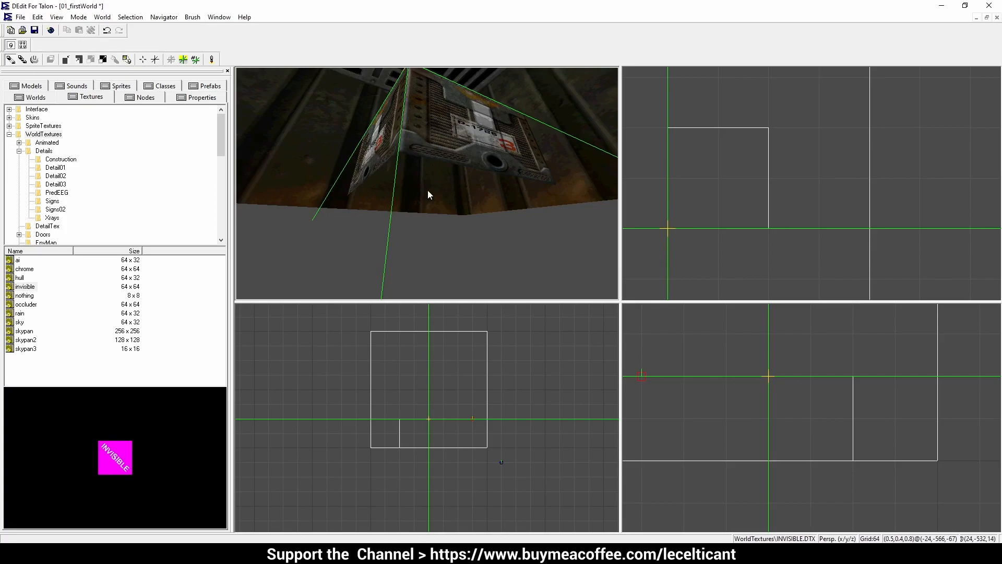
Step: Set the crate brush's NoSnap to True and DetailLevel to 1, and name it Detail1
click(467, 126)
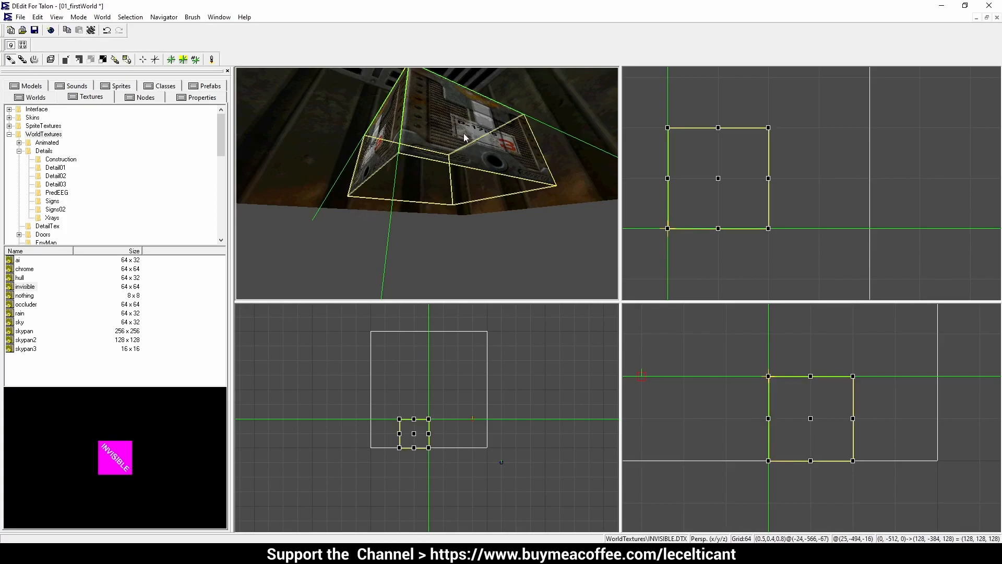
click(212, 100)
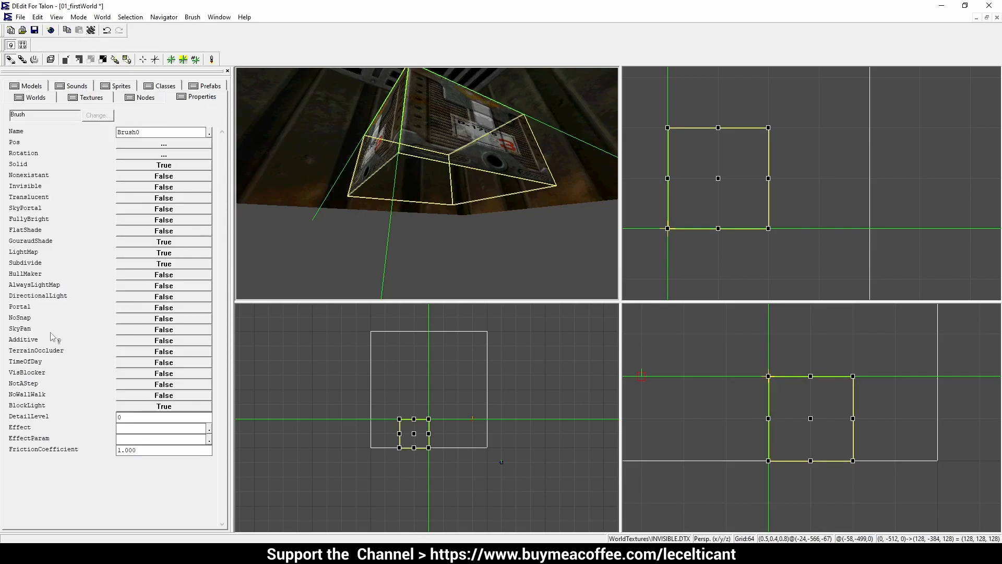
click(142, 321)
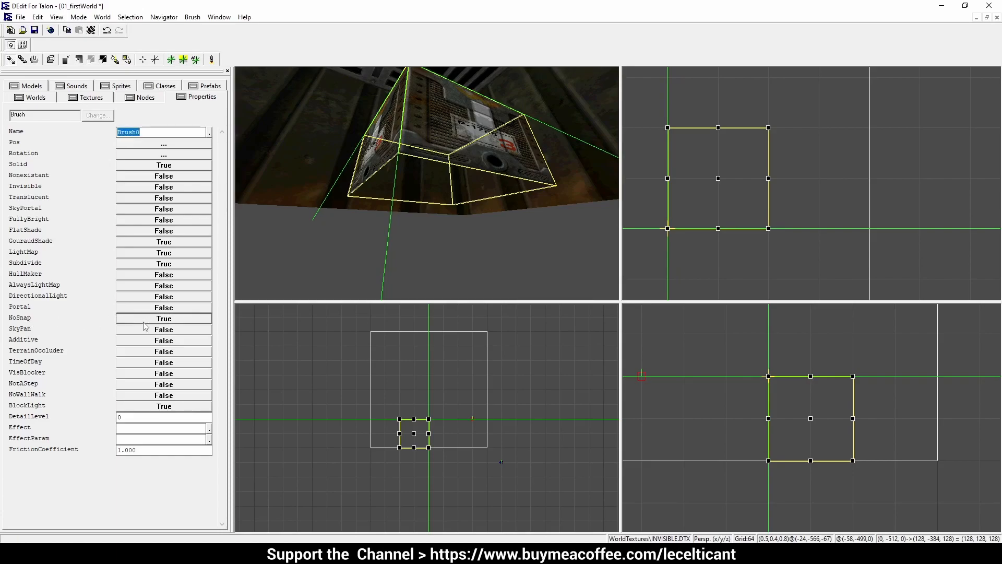
drag(460, 186, 453, 195)
click(123, 420)
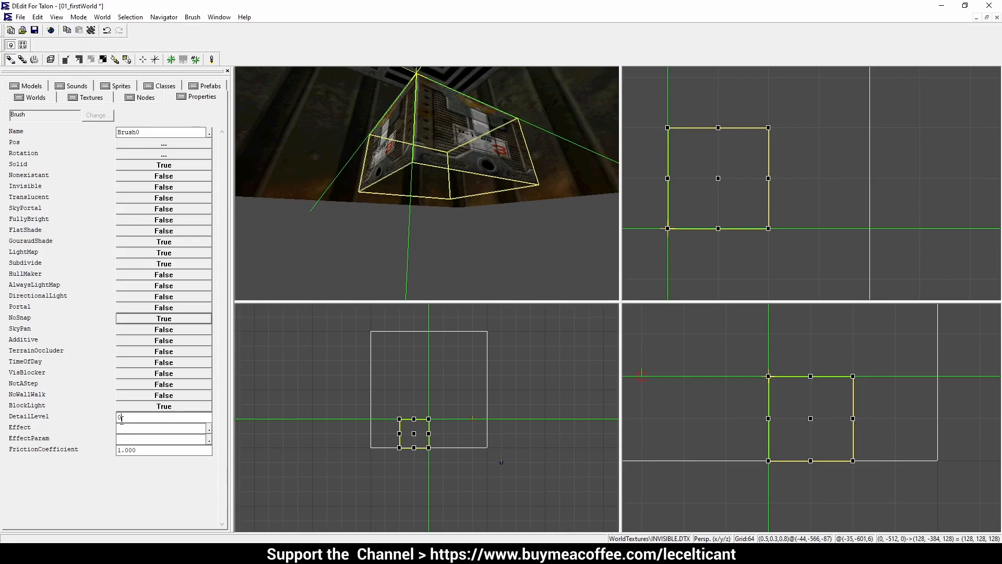
text(1)
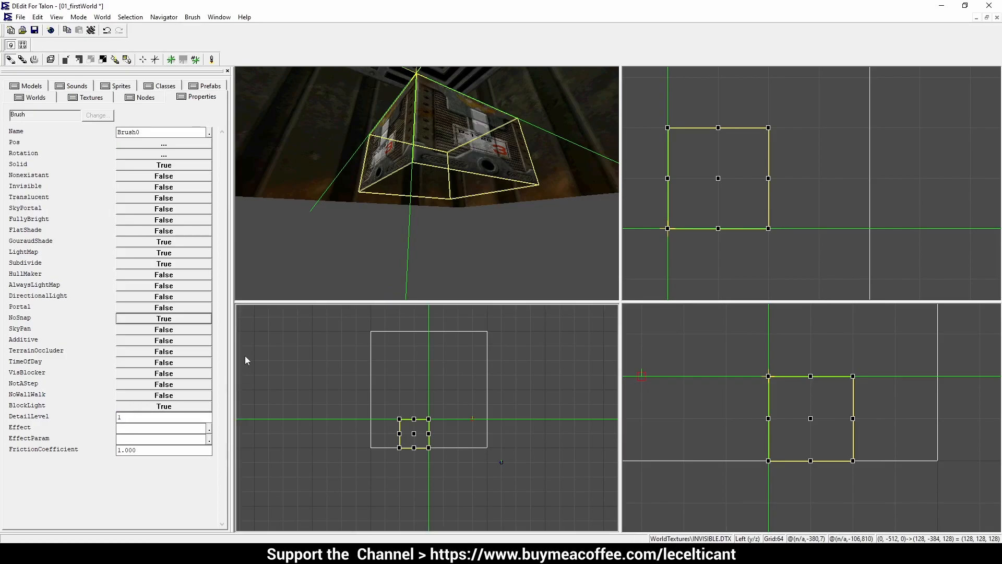
text(Detail1)
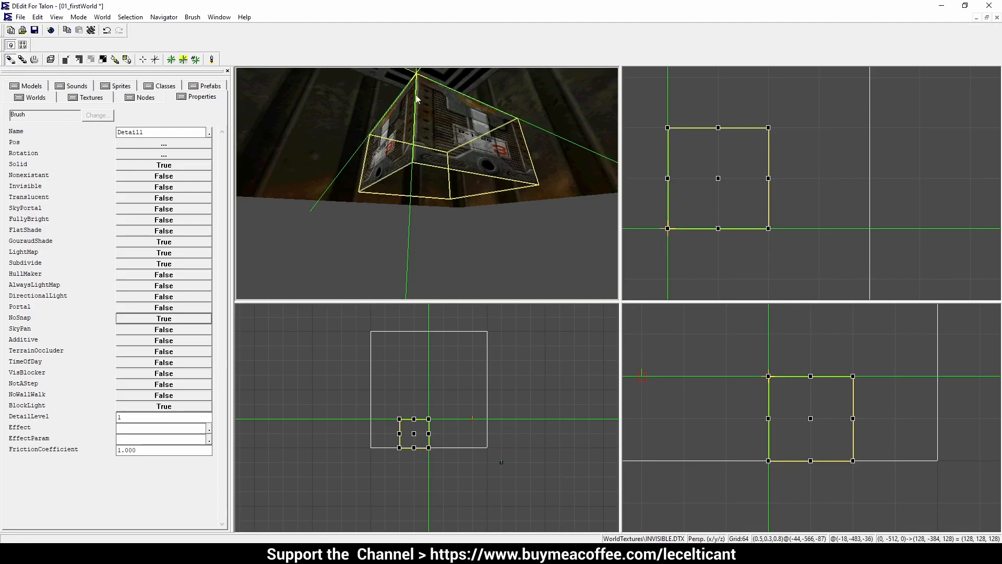
Step: Expand the WorldProprities and GameStartPoint containers in the node tree and save the level with the crate deselected
click(151, 98)
click(22, 176)
click(22, 145)
key(ctrl+s)
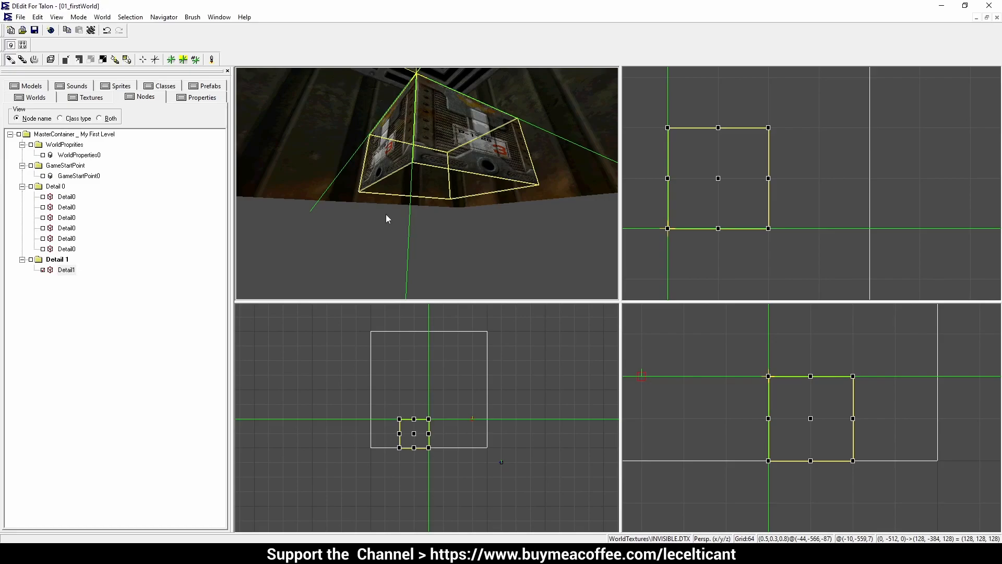
click(403, 205)
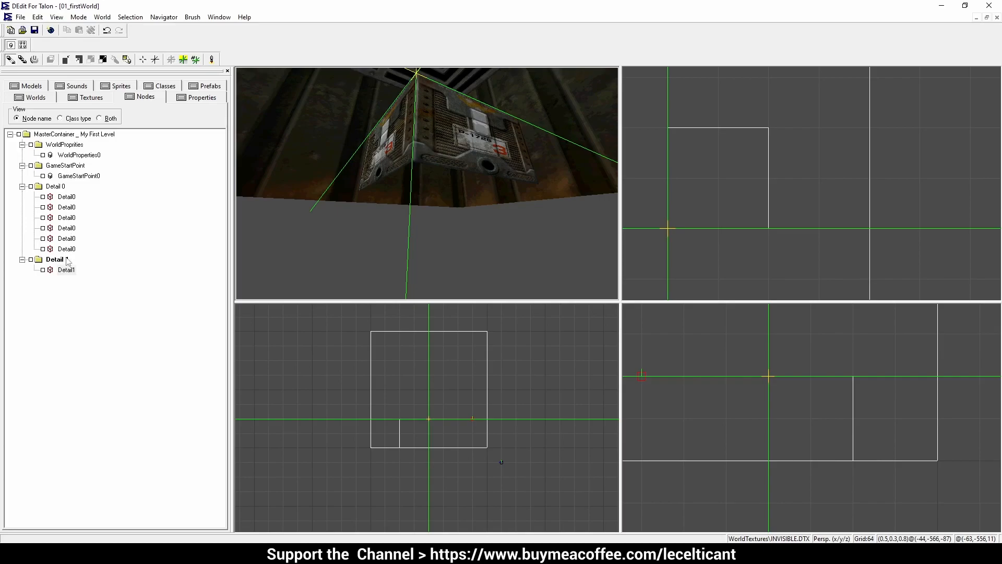
mouse_move(449, 168)
mouse_down()
mouse_move(448, 209)
mouse_move(444, 183)
mouse_move(428, 183)
mouse_move(444, 193)
mouse_move(418, 183)
mouse_move(444, 179)
mouse_up()
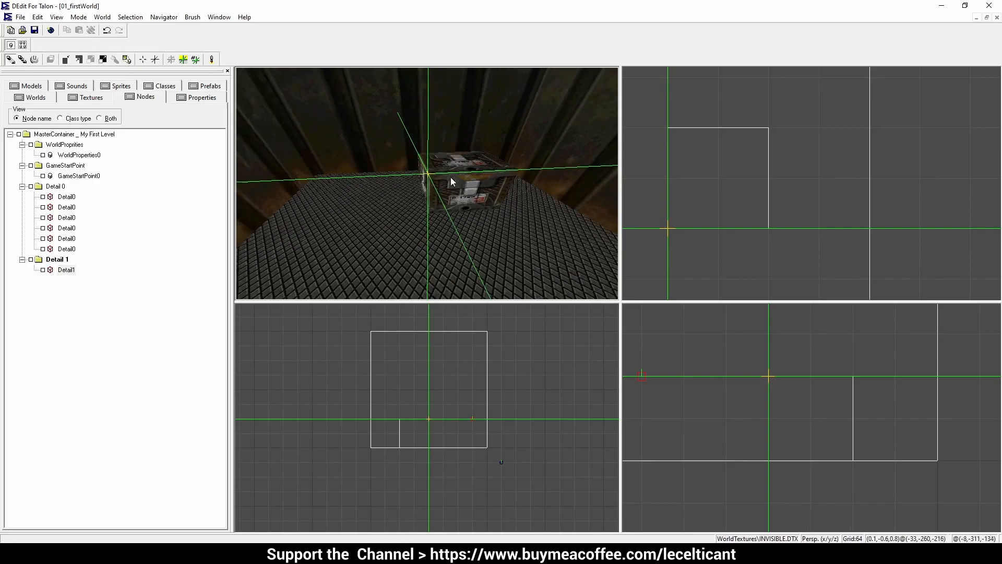
Step: Duplicate the crate at a marker placed 192 units along negative X from the original in the top view
click(474, 180)
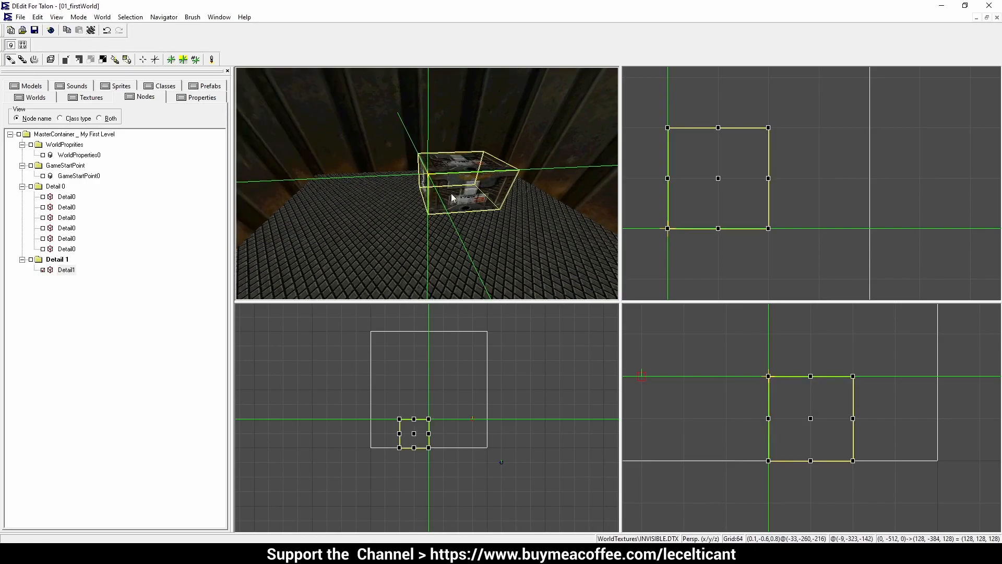
scroll(809, 168, down, 3)
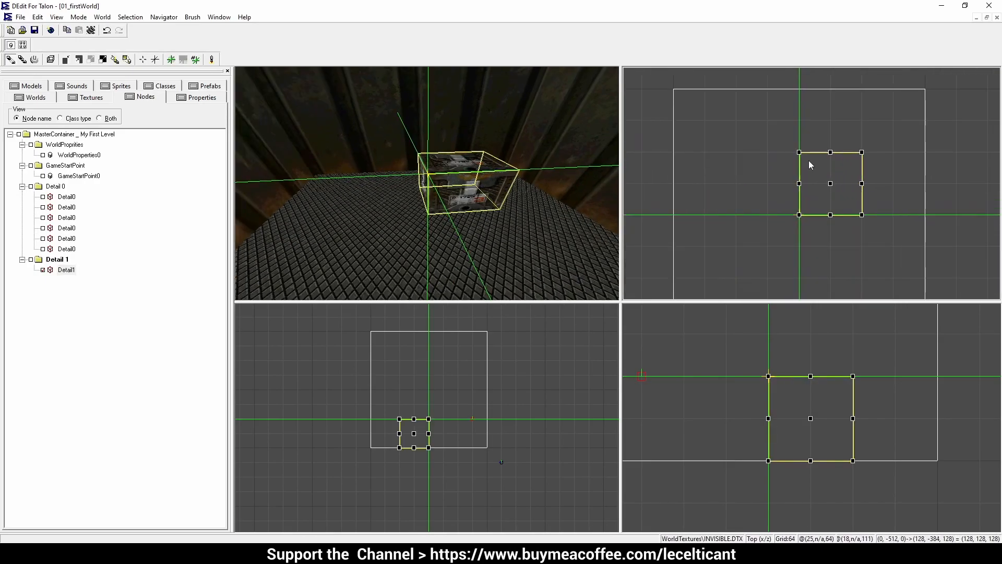
click(730, 150)
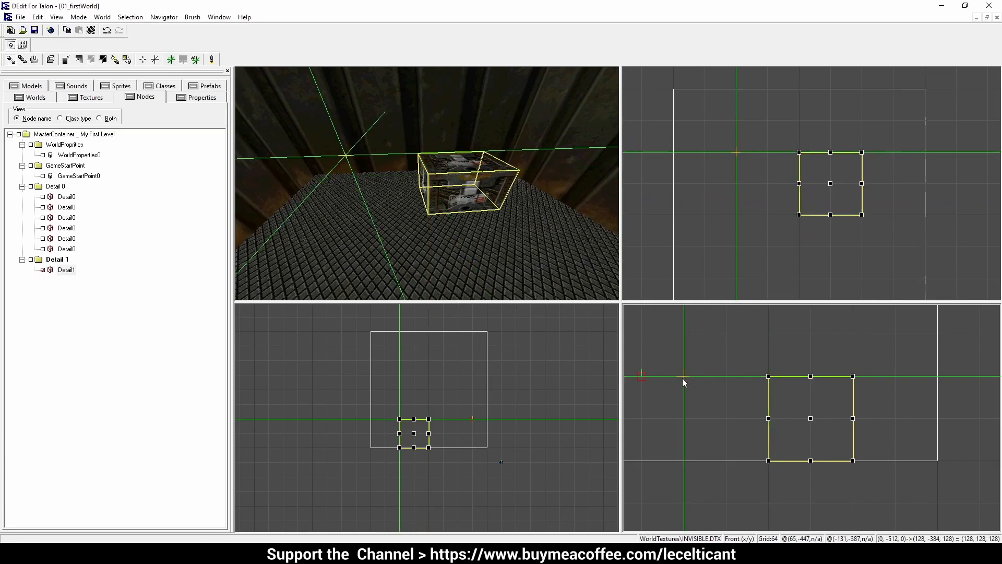
click(707, 154)
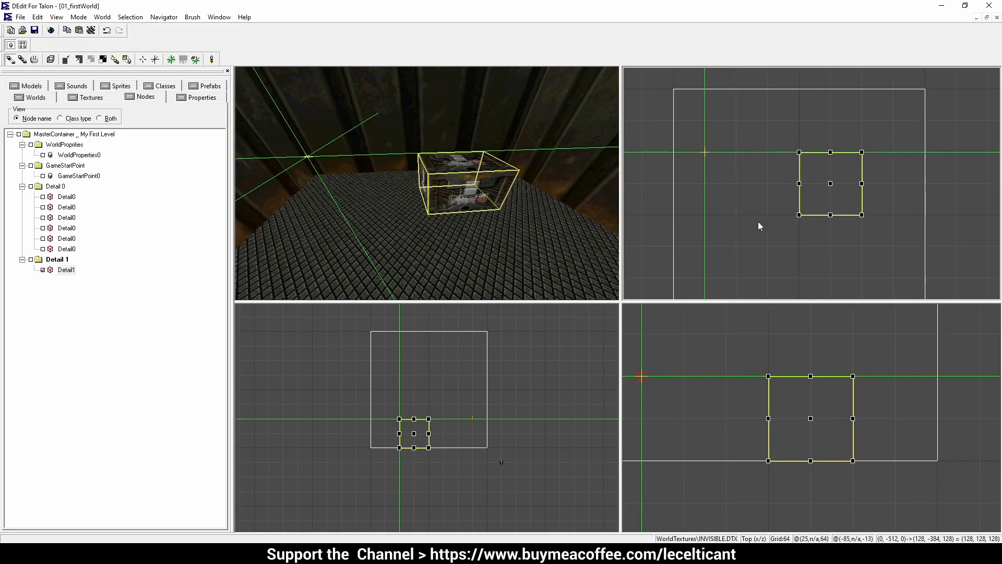
key(ctrl+v)
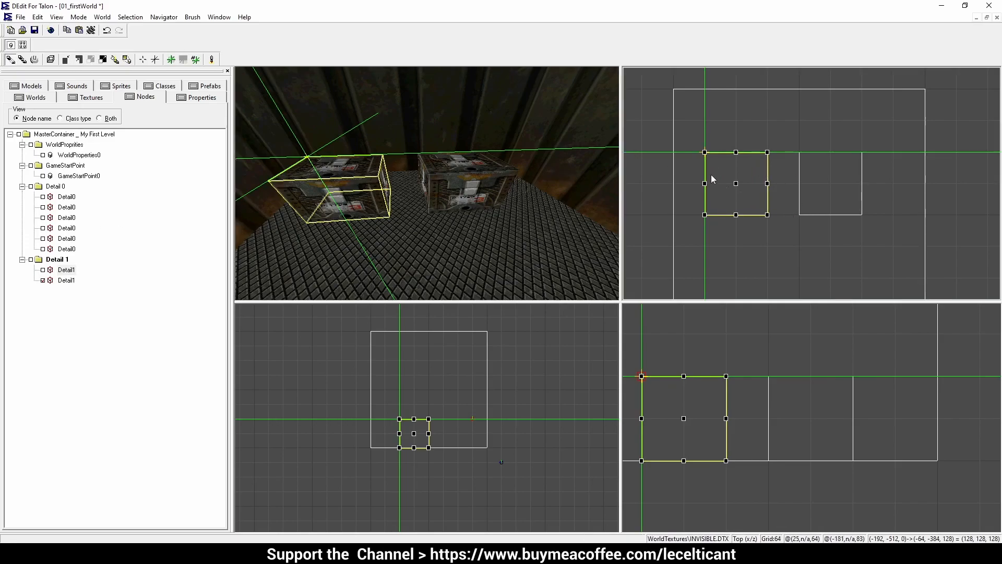
Step: Rotate the duplicated crate by +45° around its centre in the top view and deselect it
click(736, 183)
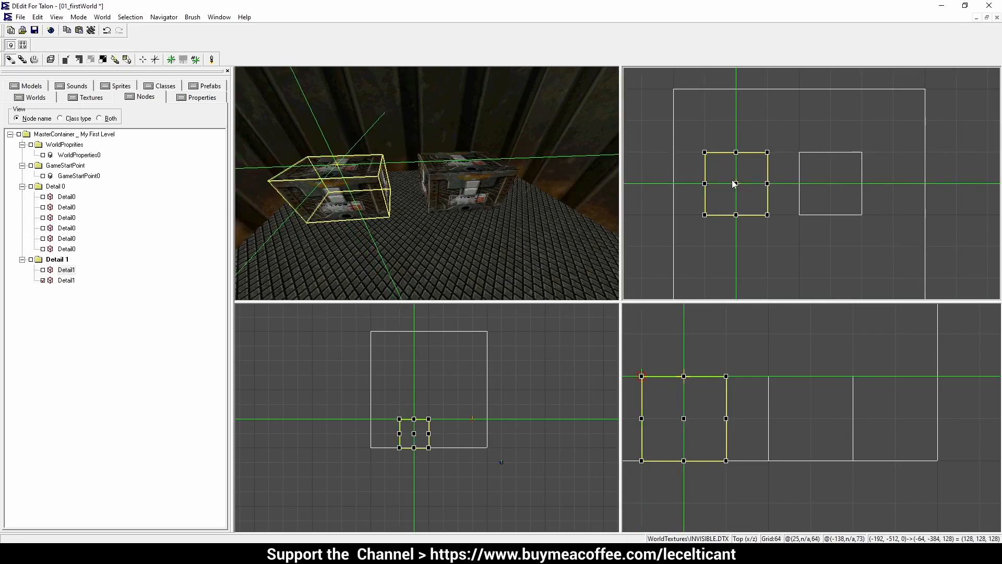
right_click(747, 192)
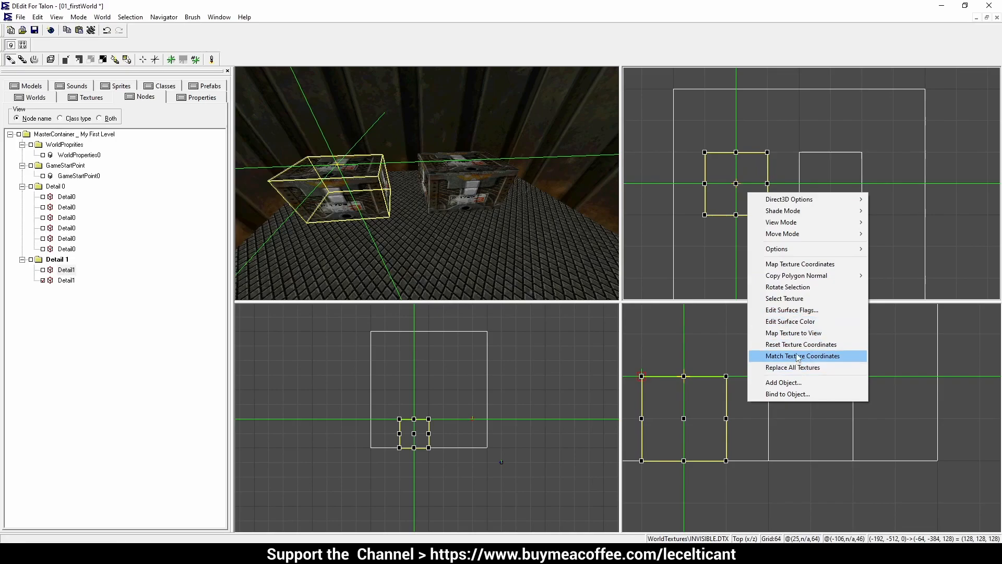
click(788, 288)
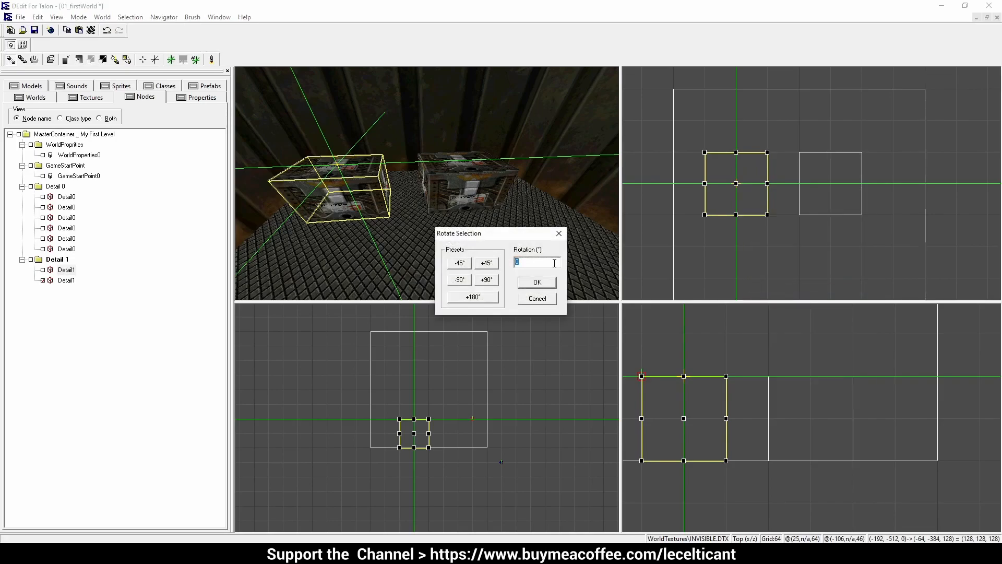
click(486, 263)
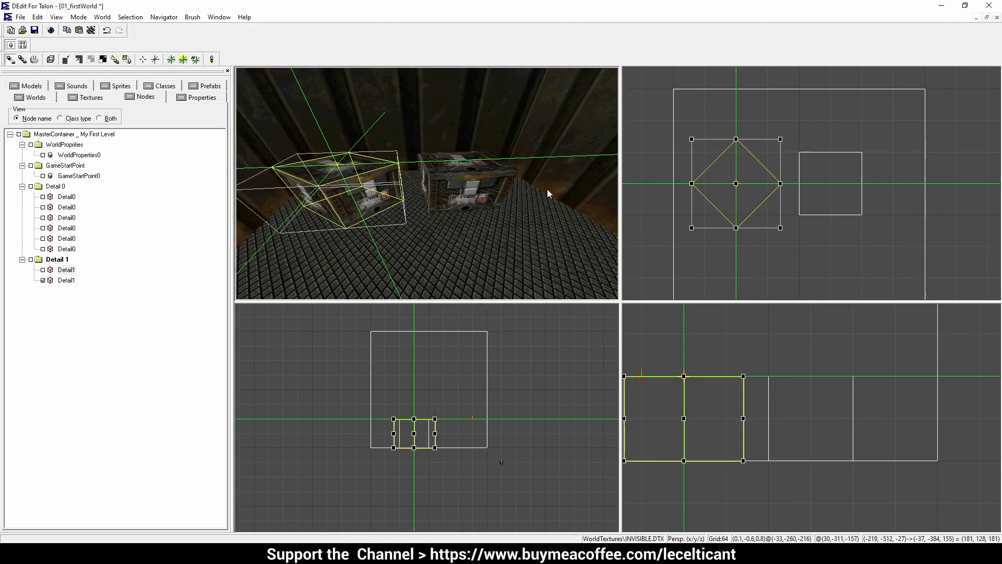
key(Escape)
Step: Move the rotated crate 64 units along positive Z in the top view and save the level
drag(538, 186, 427, 183)
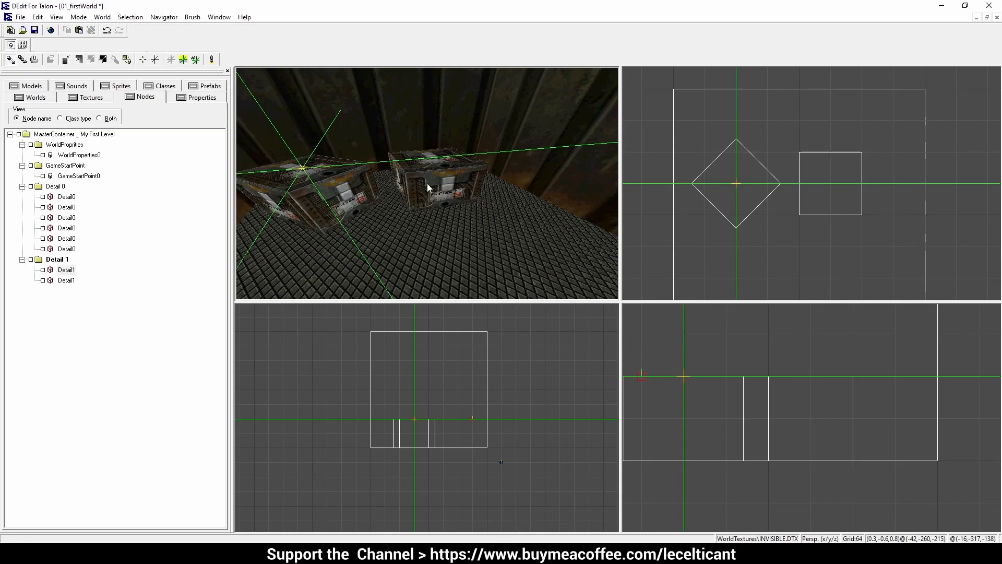
drag(427, 183, 428, 184)
click(428, 184)
key(Up)
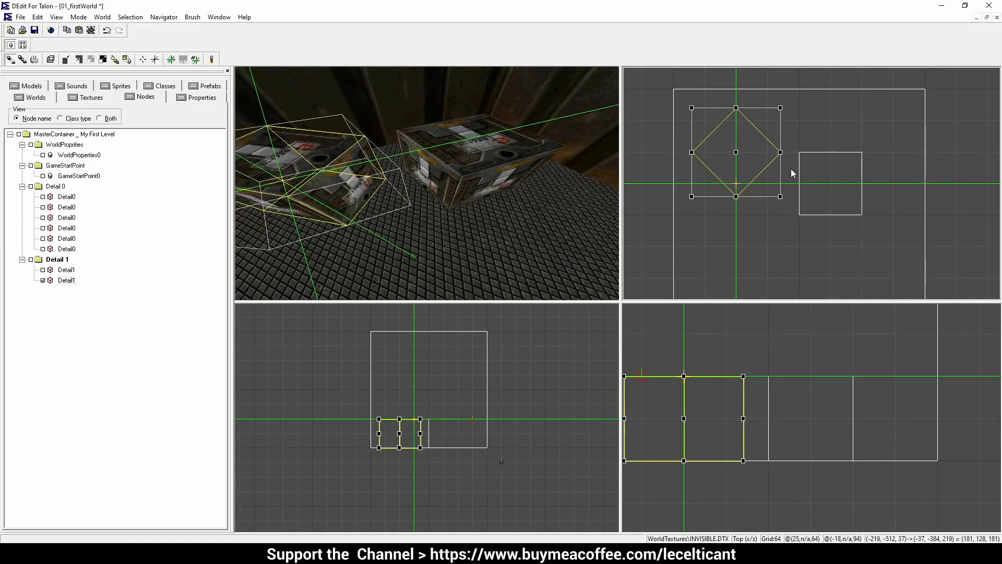
mouse_move(369, 176)
mouse_down()
mouse_move(427, 183)
mouse_move(434, 210)
mouse_up()
click(427, 184)
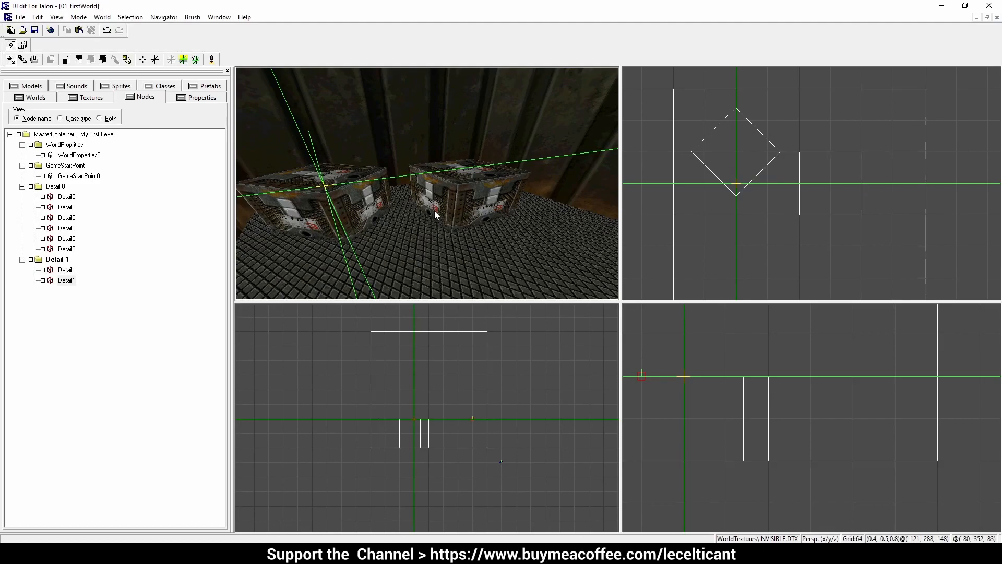
Step: Process the world with geometry import, lighting and Full Optimization, and check the BSP tree balance in the processor log
key(F9)
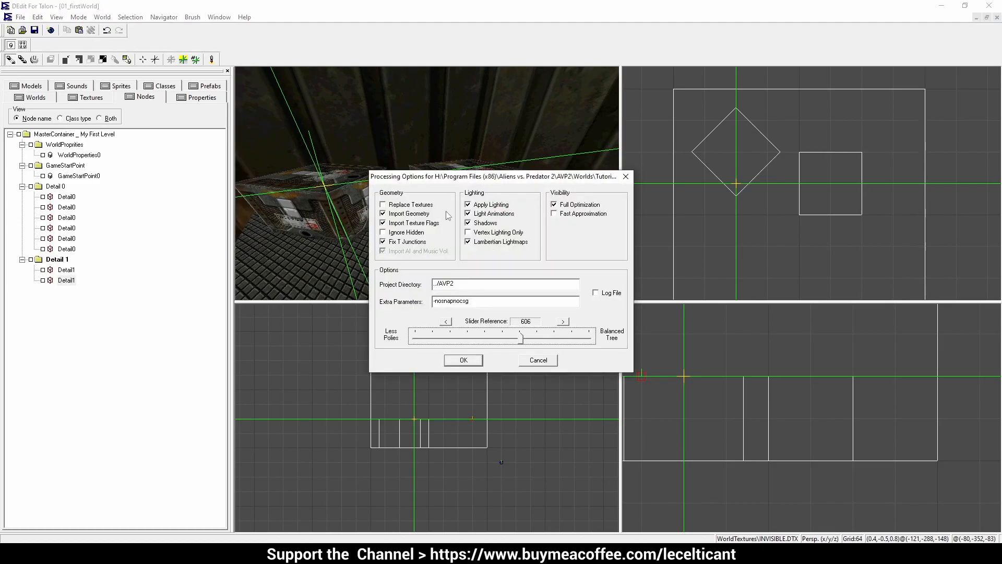
click(473, 360)
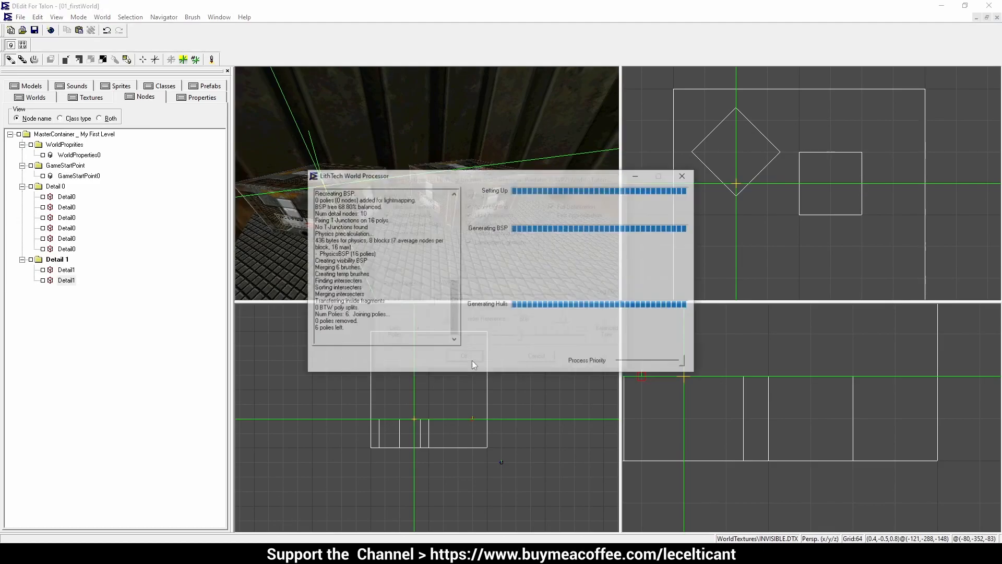
drag(451, 330, 464, 262)
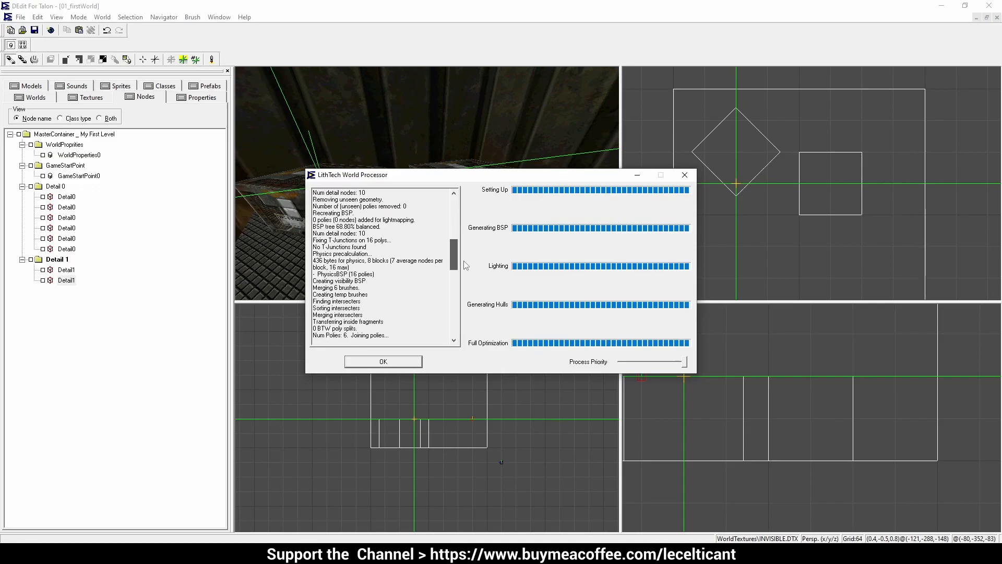
drag(313, 226, 377, 226)
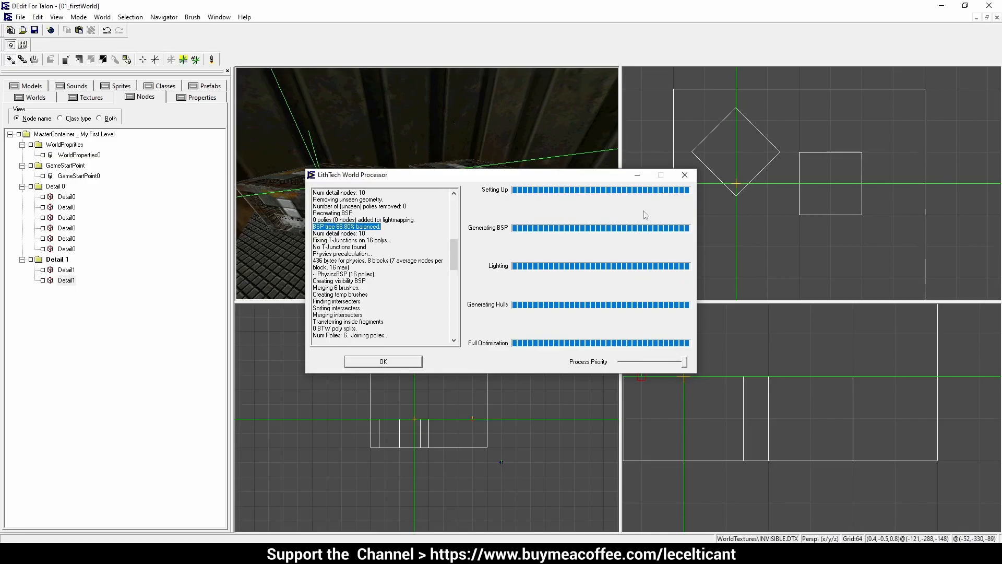
click(336, 220)
drag(337, 226, 380, 227)
click(349, 294)
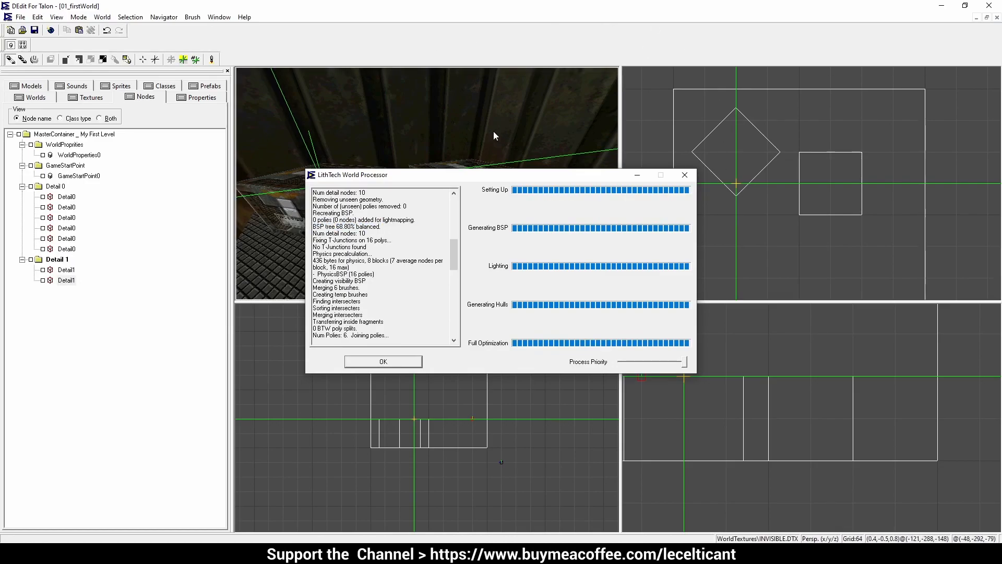
click(387, 360)
mouse_move(437, 240)
mouse_down()
mouse_move(460, 222)
mouse_move(460, 261)
mouse_move(459, 220)
mouse_move(460, 256)
mouse_move(439, 271)
mouse_move(439, 235)
mouse_move(428, 272)
mouse_move(433, 178)
mouse_move(431, 225)
mouse_up()
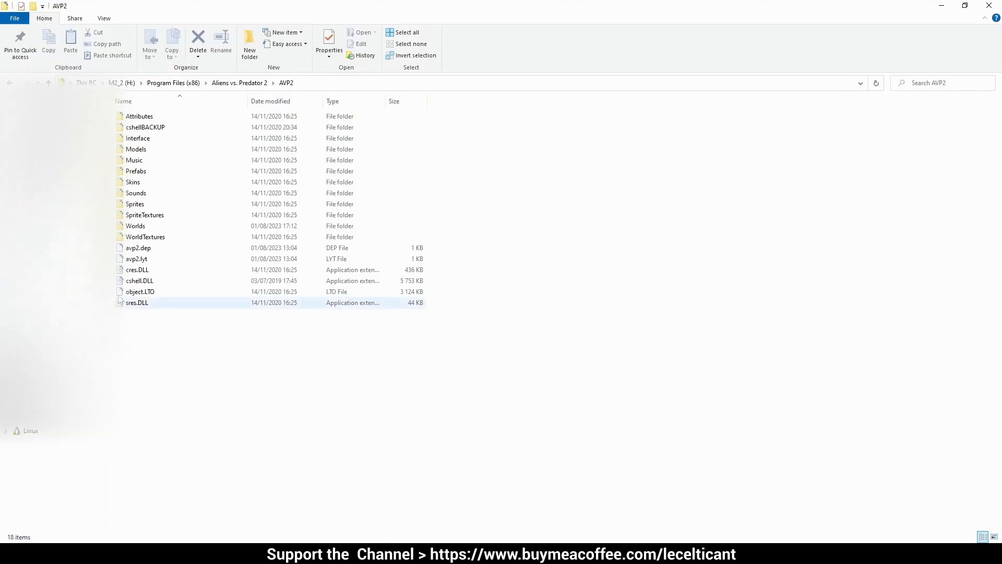
Step: Open AvP2DEdit.htm from the game's Tools\Docs folder in the browser and look through its room-building chapters
click(242, 84)
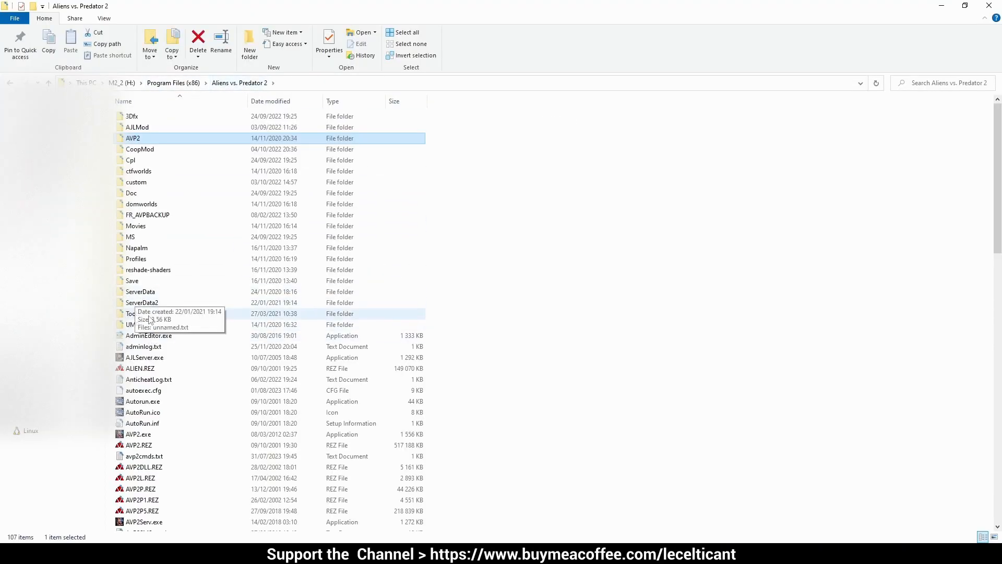
double_click(140, 313)
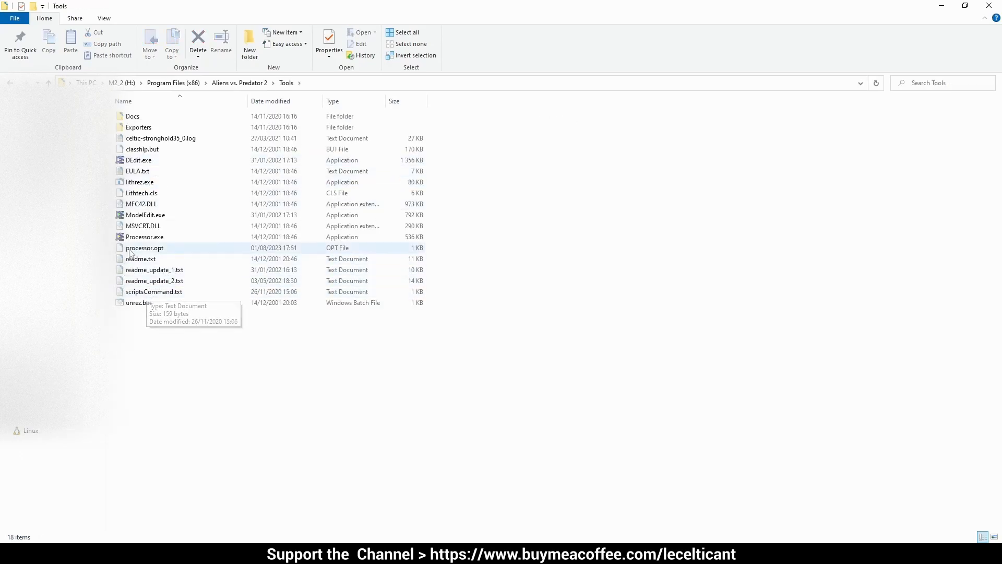
double_click(135, 116)
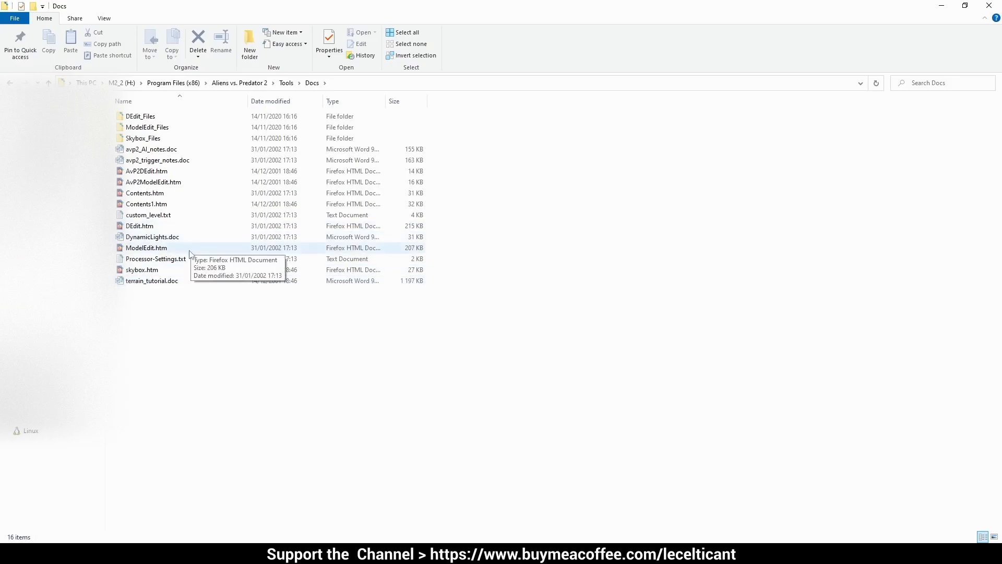
double_click(169, 172)
scroll(608, 238, down, 10)
scroll(607, 238, down, 15)
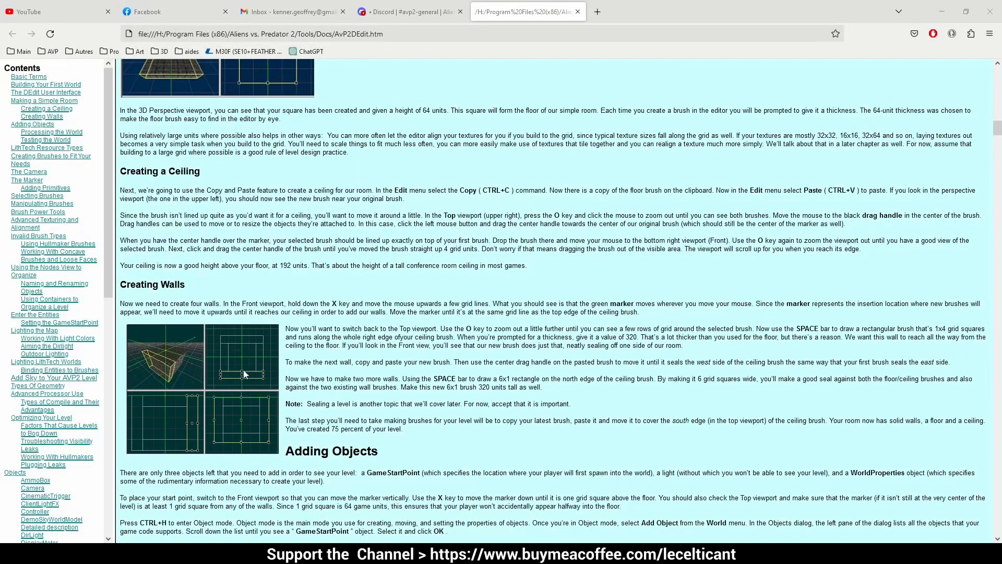
scroll(259, 350, up, 3)
scroll(187, 298, down, 5)
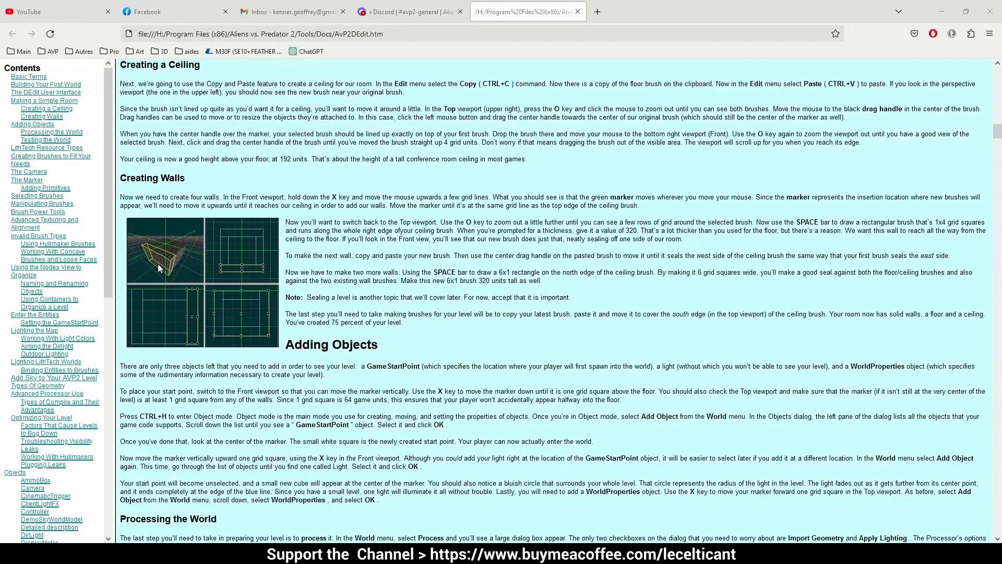
Step: Look through the DEdit documentation from the Adding Objects chapter to the brush selection and manipulation chapters
scroll(316, 294, down, 20)
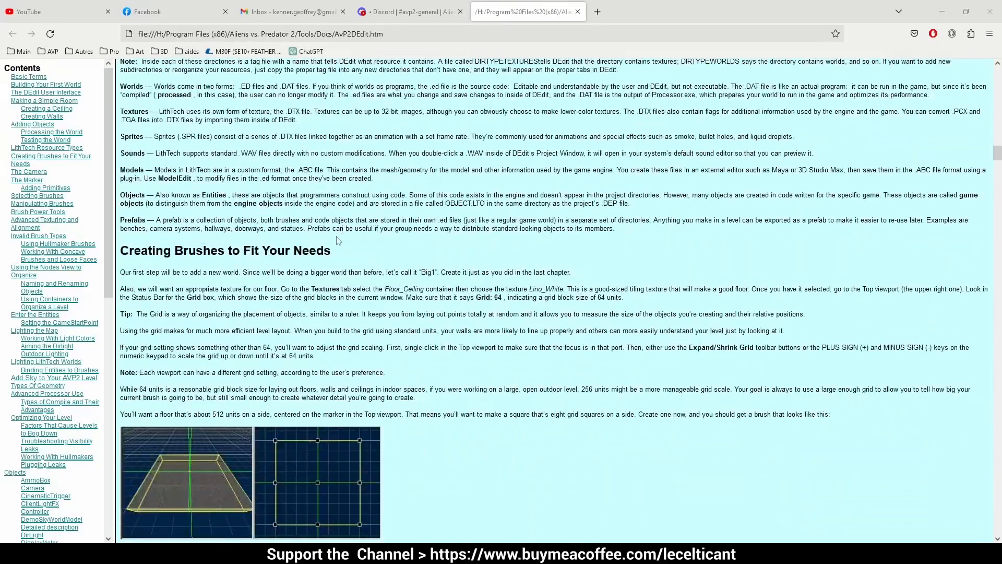
scroll(334, 270, down, 5)
scroll(360, 278, down, 18)
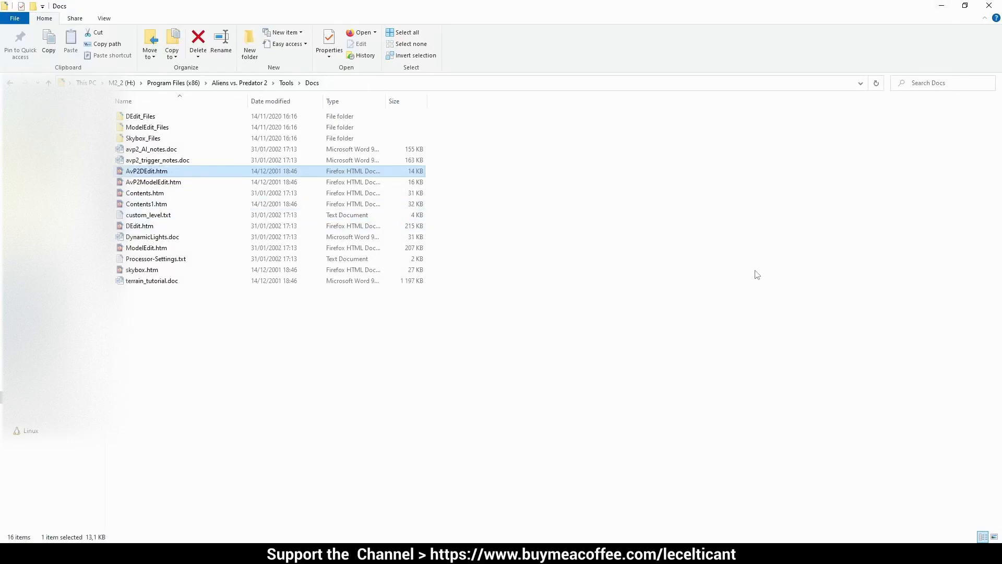
click(758, 274)
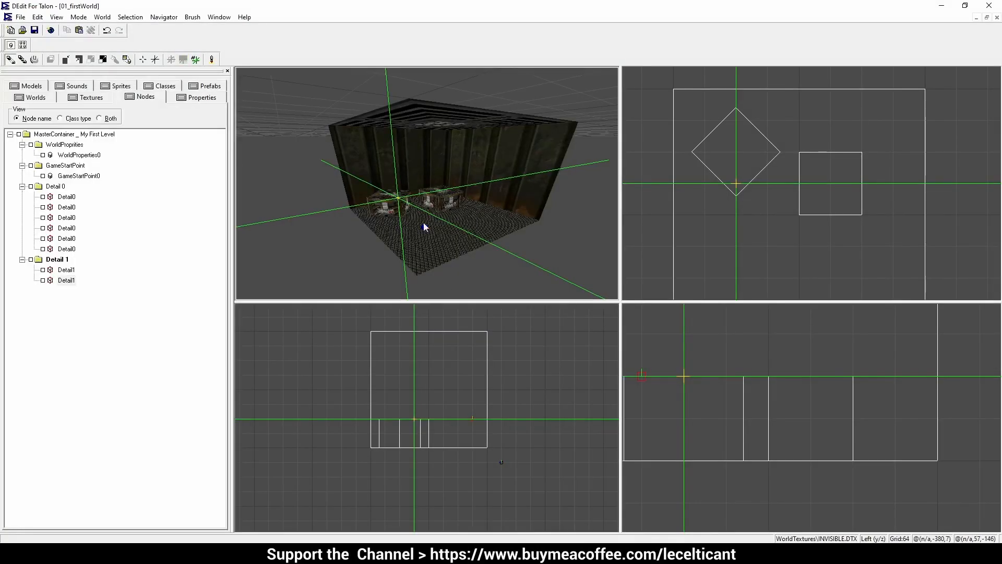
key(v)
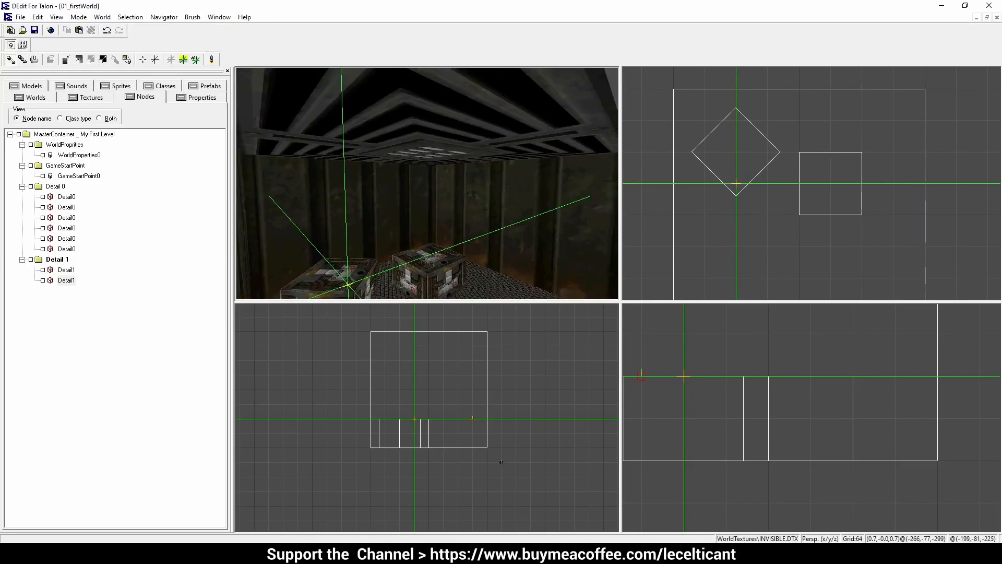
key(v)
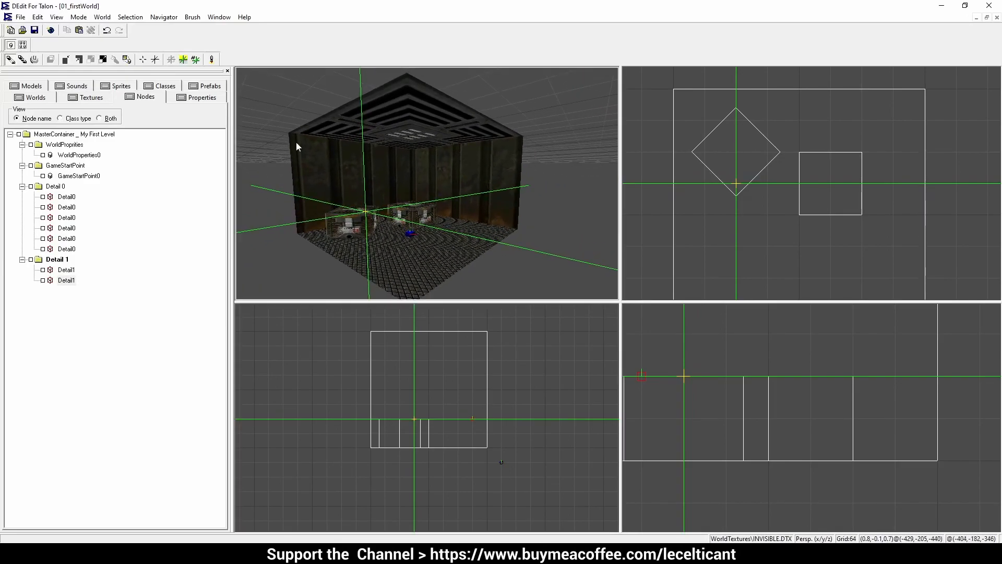
key(v)
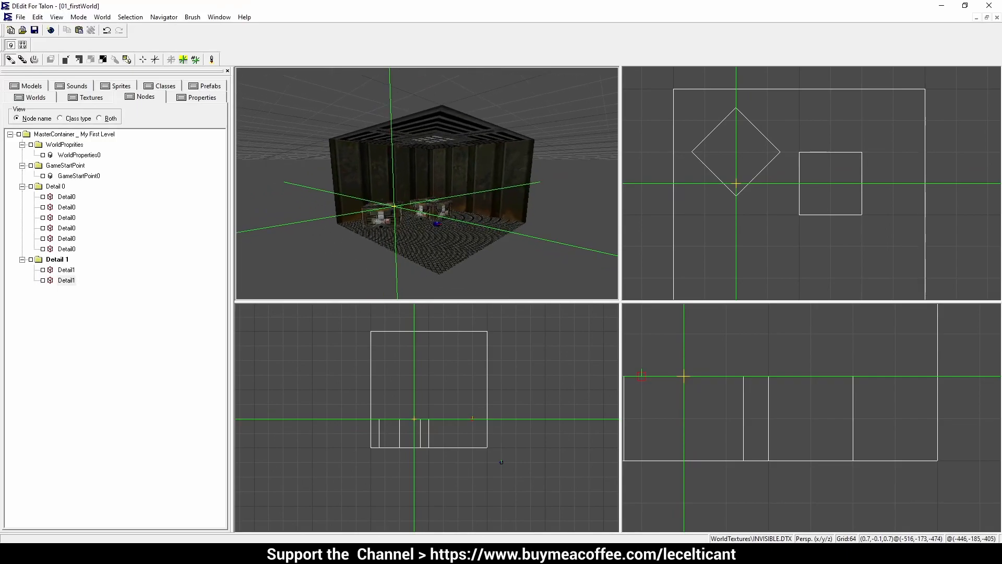
click(376, 553)
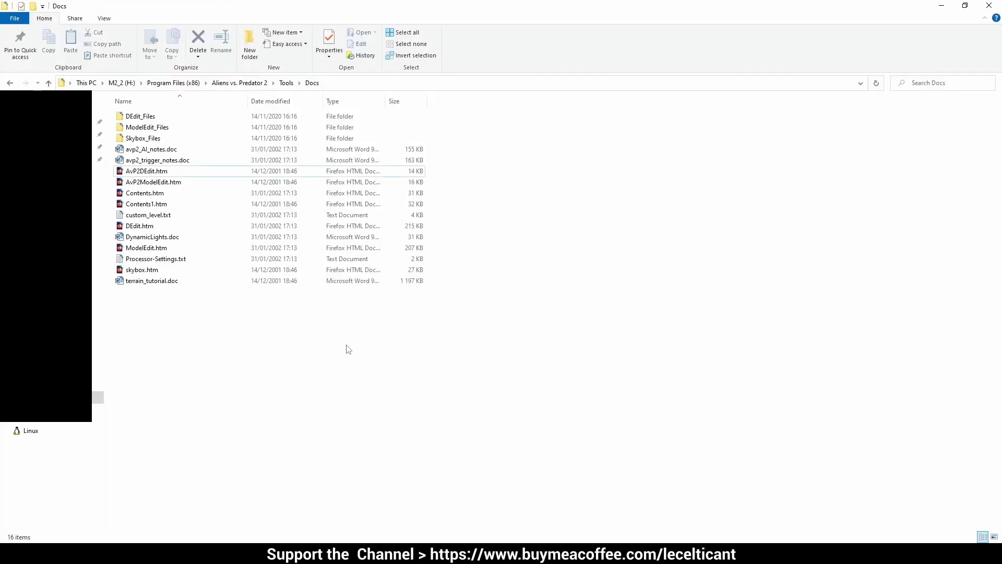
Step: Return to the DEdit documentation in the browser and look back from Manipulating Brushes to the ceiling and wall instructions
click(86, 554)
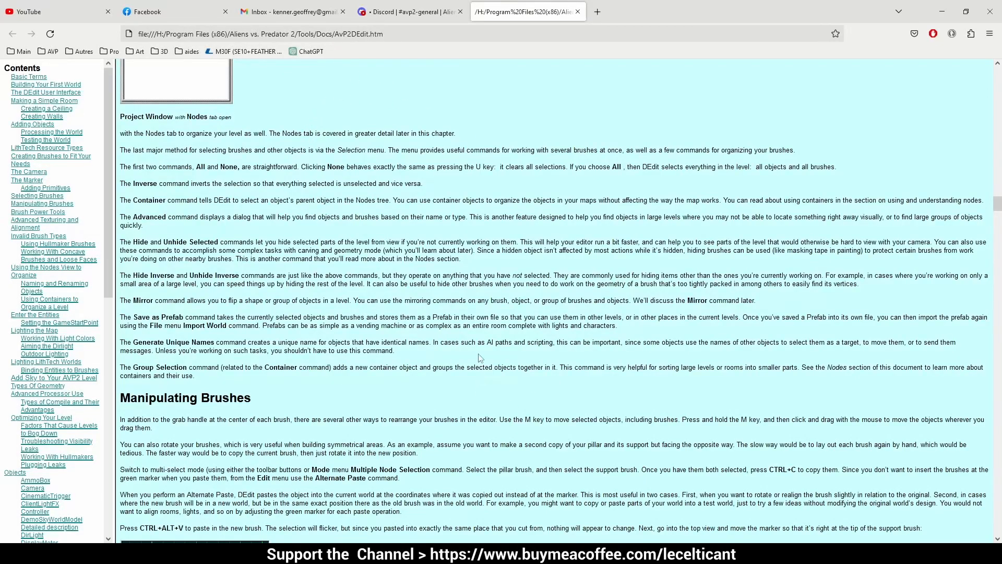
scroll(448, 276, up, 5)
scroll(462, 261, down, 6)
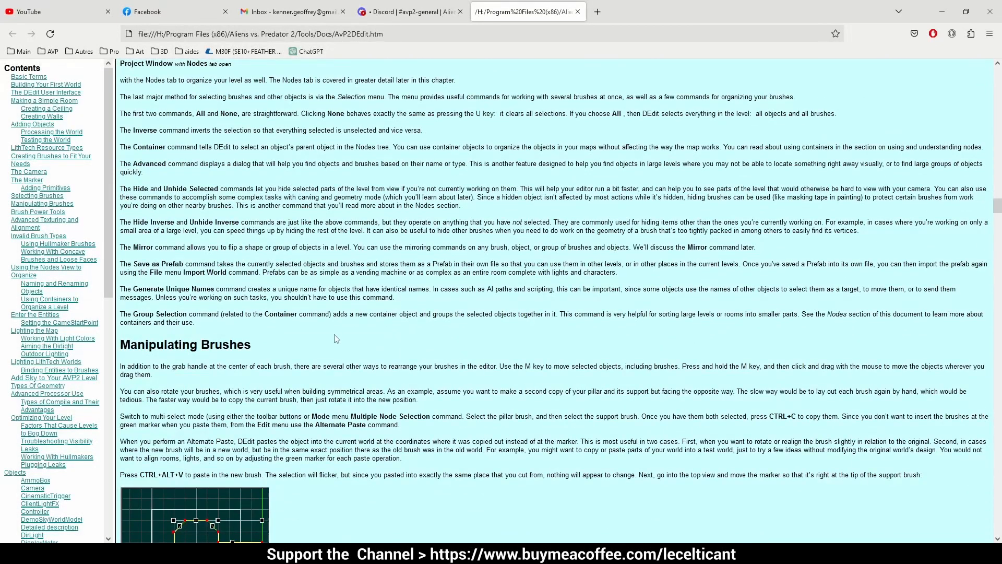
scroll(335, 339, up, 18)
scroll(238, 375, up, 9)
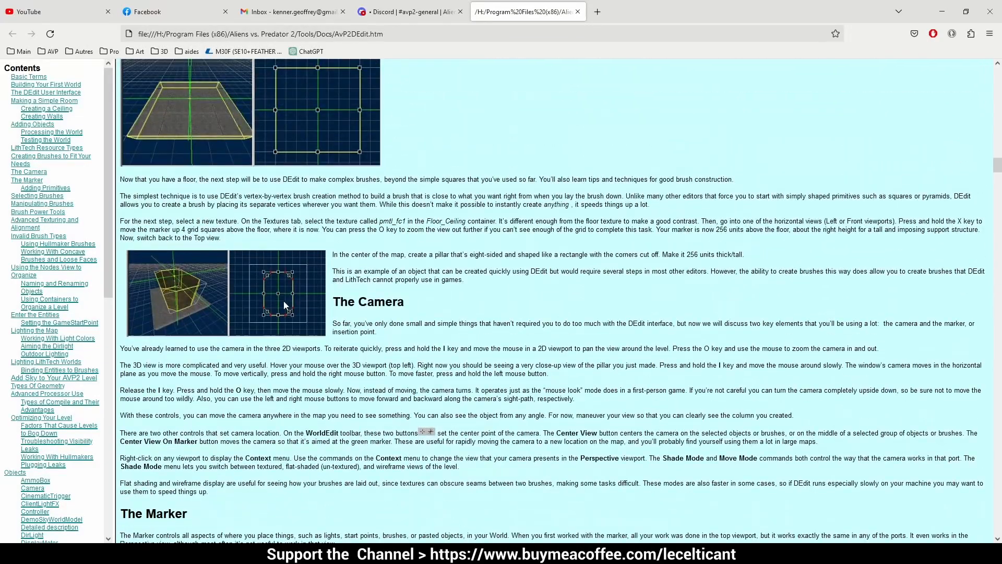
scroll(291, 291, up, 20)
scroll(291, 290, up, 9)
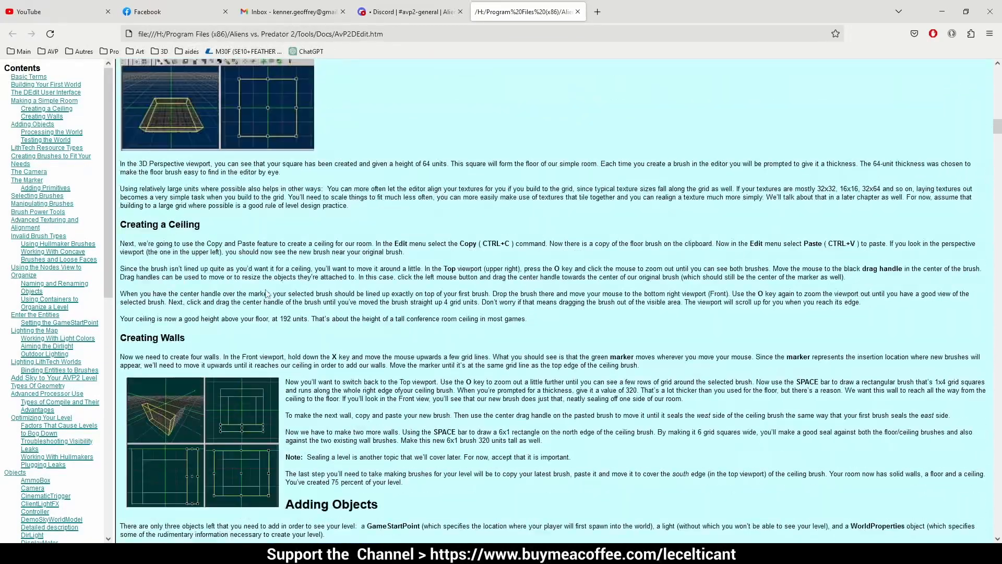
scroll(267, 240, down, 5)
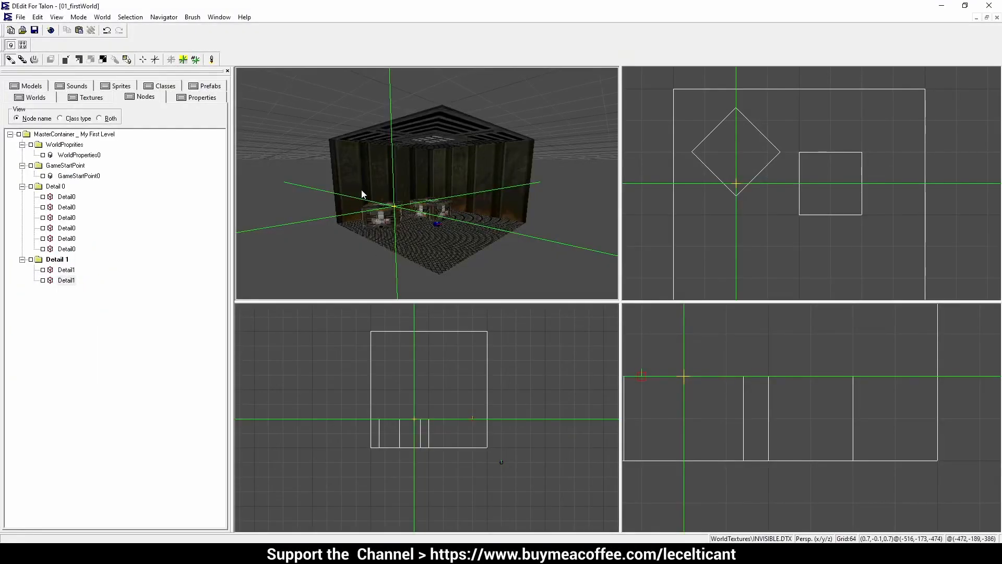
Step: Process 01_firstWorld with Full Optimization, lighting and geometry import, leaving only -nosnapnocsg as the extra parameter
key(ctrl+p)
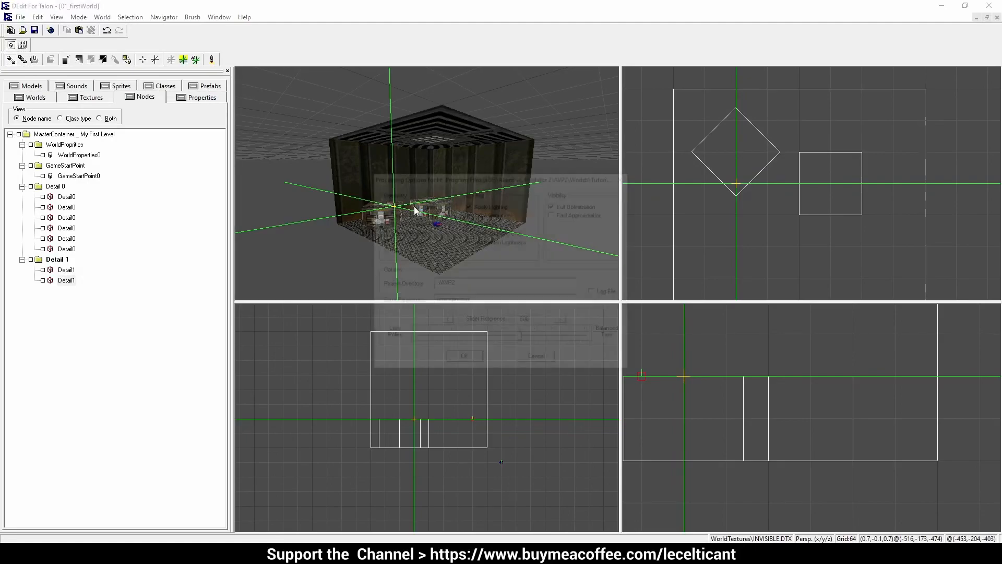
click(492, 303)
text(-leakfile)
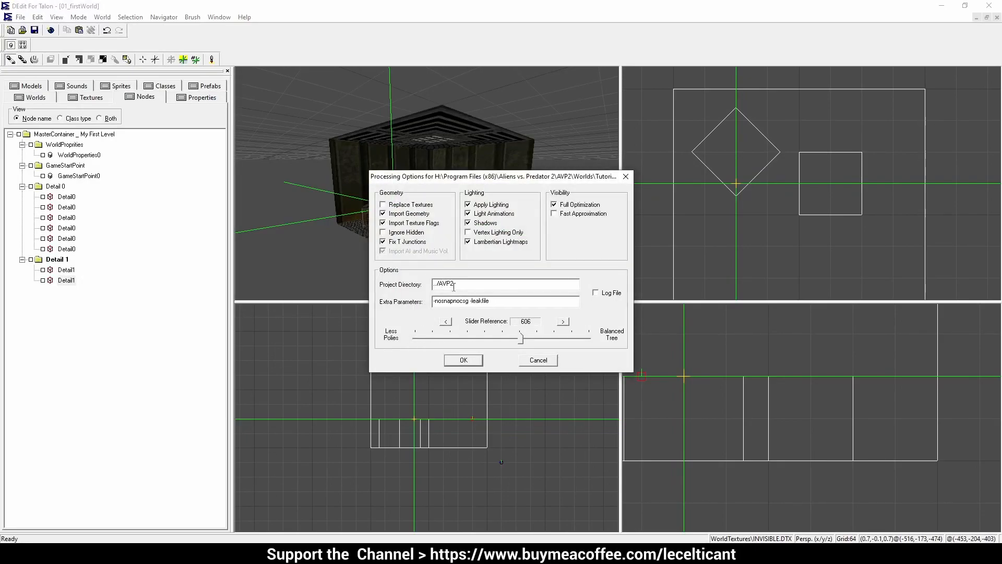
double_click(474, 302)
key(BackSpace)
key(BackSpace)
key(BackSpace)
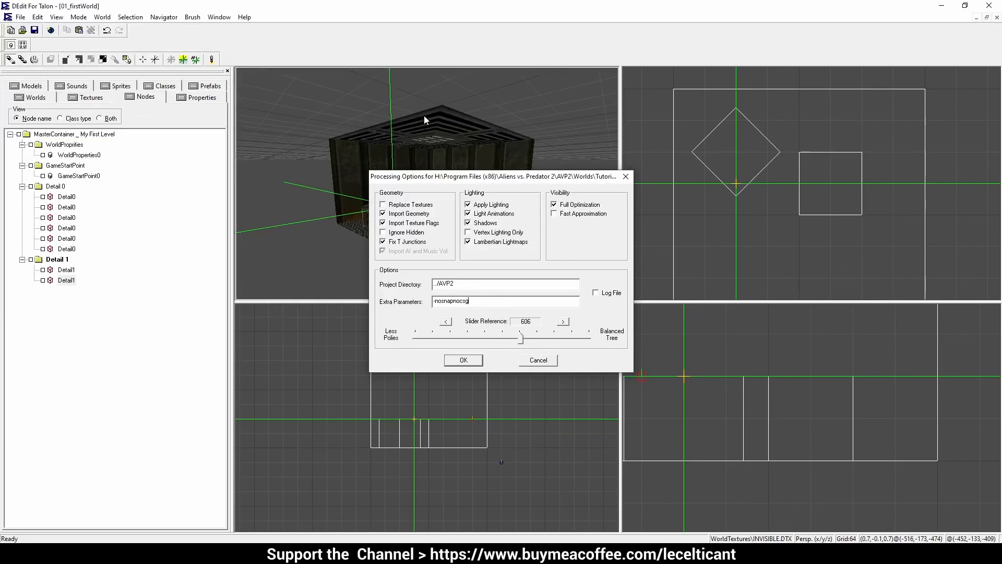
click(474, 360)
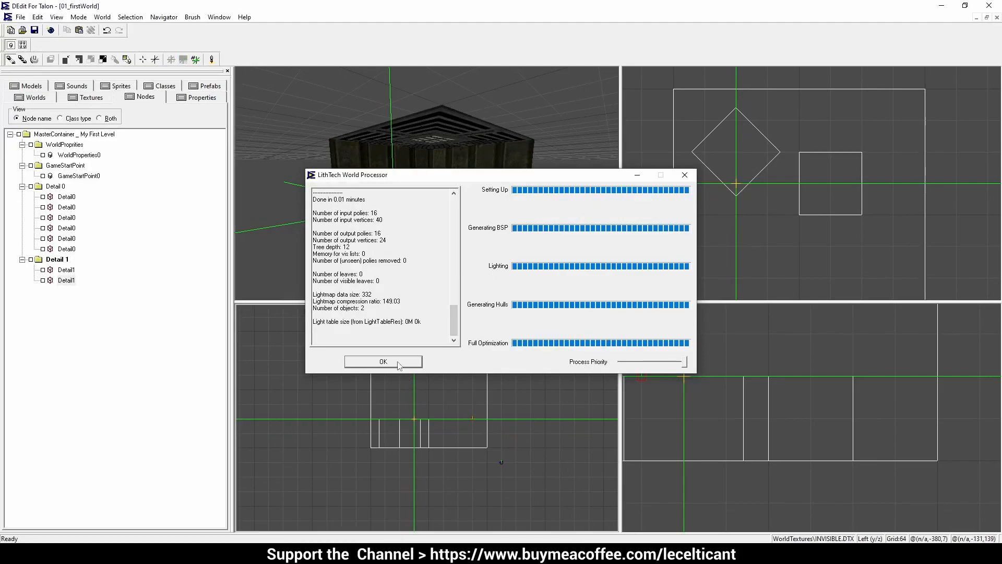
click(399, 362)
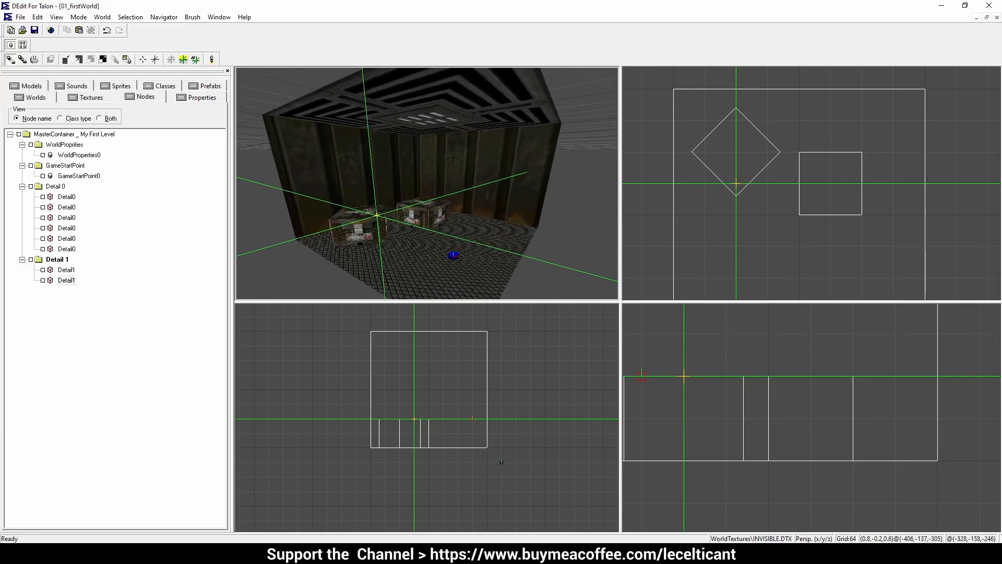
Step: Select the room's wall, floor and ceiling brushes together with their Detail 0 container, and deselect everything
click(361, 161)
ctrl+click(451, 166)
ctrl+click(443, 130)
ctrl+click(450, 224)
click(31, 187)
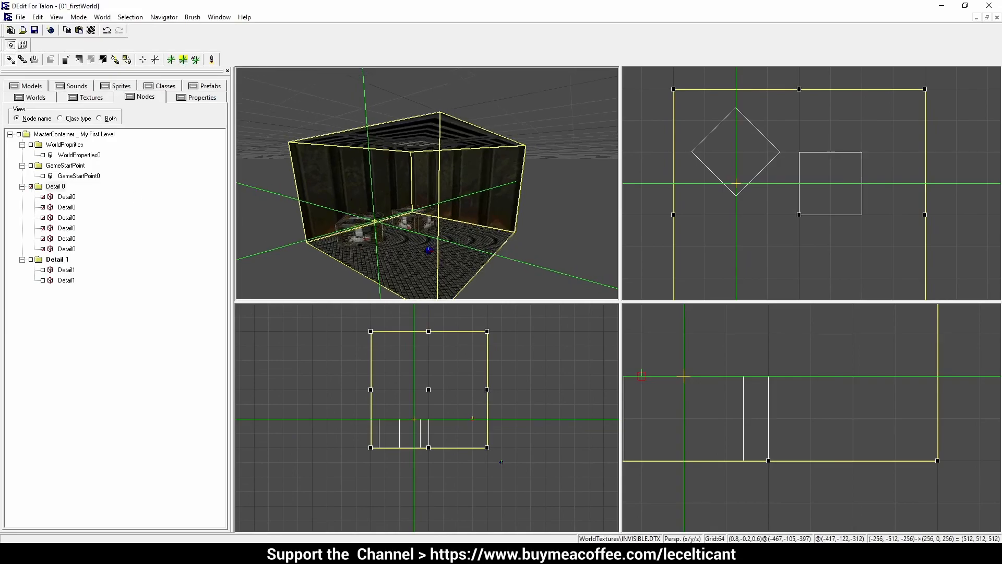
key(v)
key(Escape)
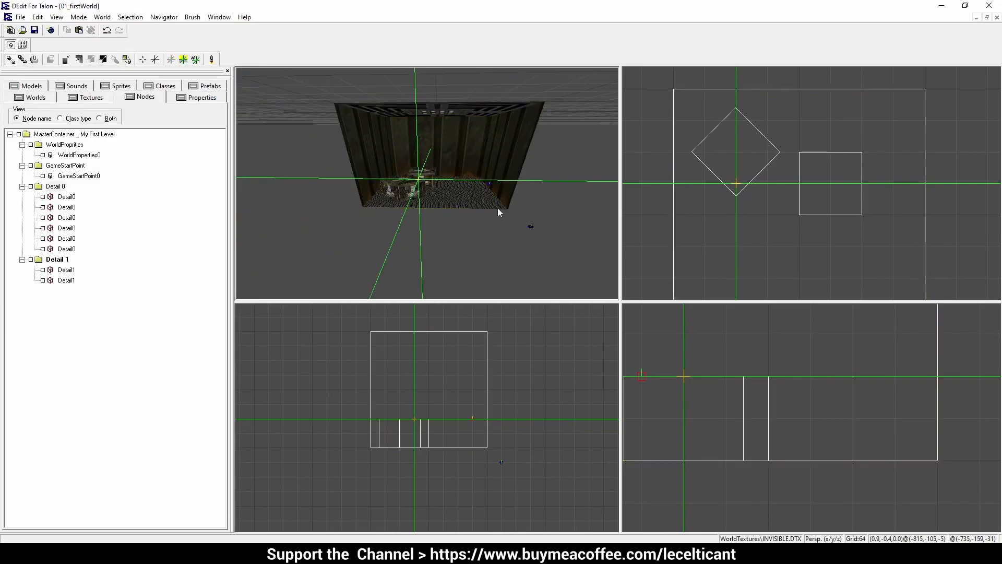
Step: Open the Sample_DM world from the Worlds > Multi > DM folder in the project
click(40, 98)
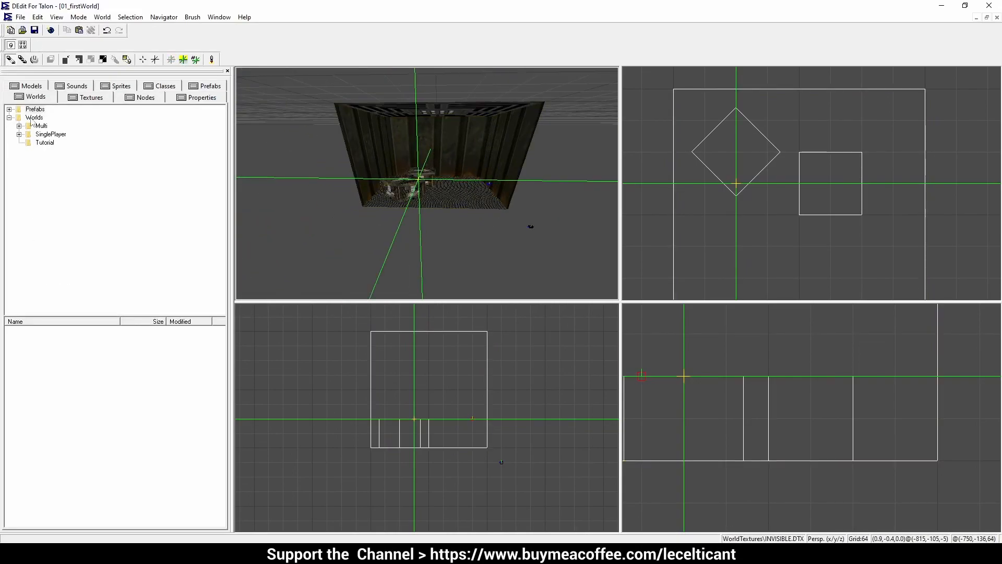
click(19, 126)
click(50, 135)
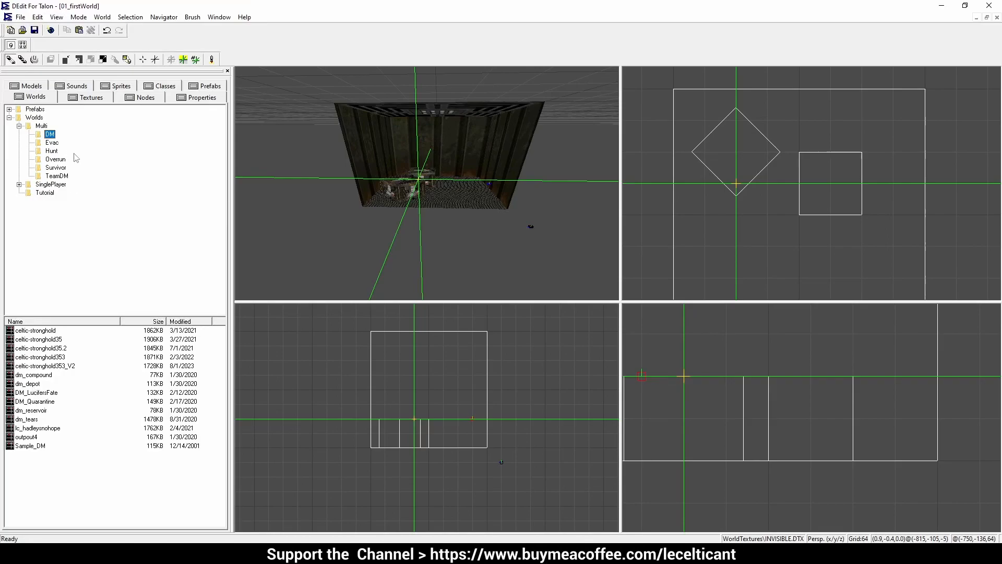
click(52, 142)
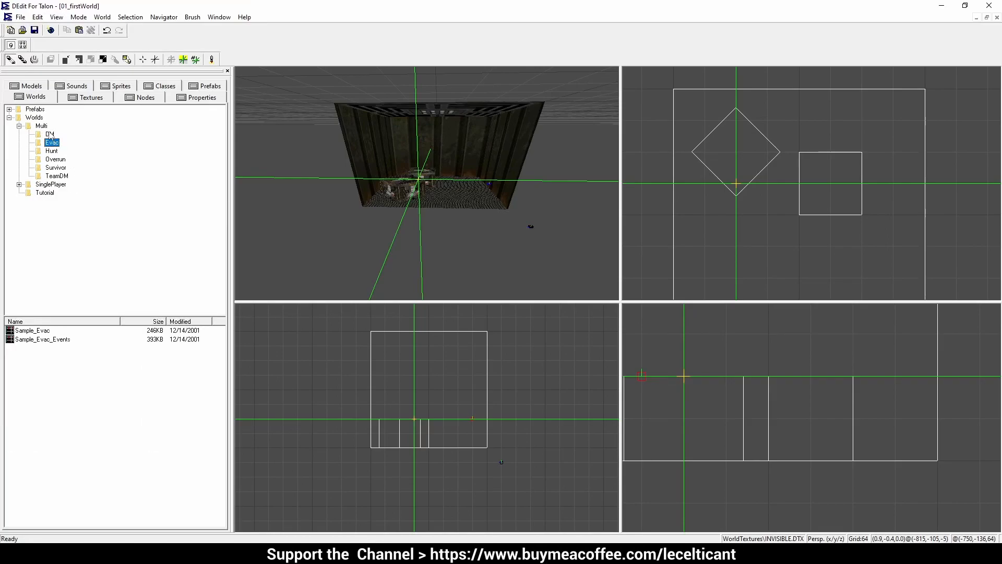
click(50, 134)
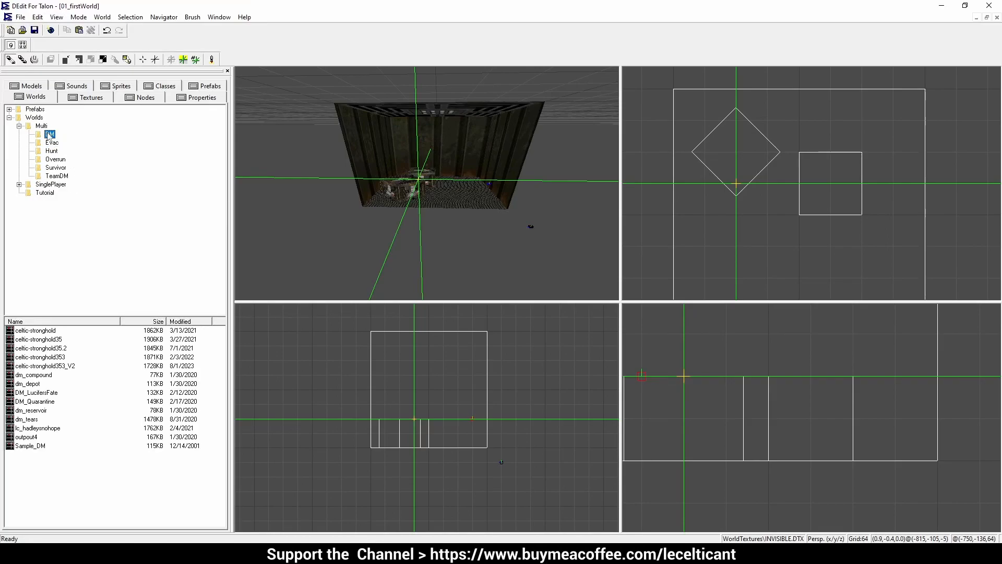
double_click(31, 448)
click(485, 292)
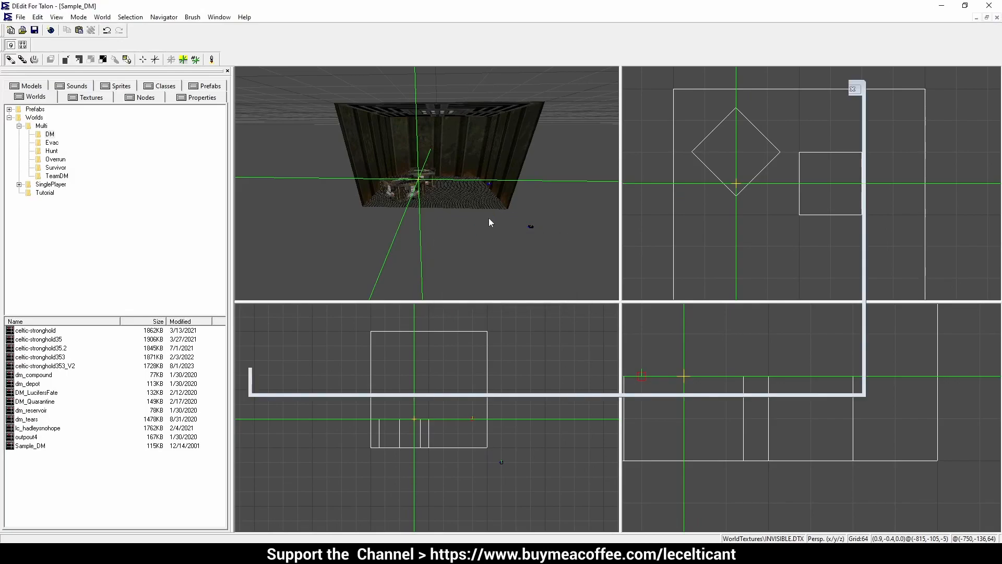
Step: Examine the interior of Sample_DM in the perspective view, selecting one large wall brush for inspection and deselecting it
right_drag(450, 207, 365, 183)
mouse_move(427, 183)
right_down()
mouse_move(381, 190)
mouse_move(384, 172)
mouse_move(423, 175)
right_up()
mouse_move(279, 229)
right_down()
mouse_move(306, 226)
mouse_move(271, 225)
right_up()
click(272, 231)
mouse_move(427, 183)
right_down()
mouse_move(386, 185)
mouse_move(431, 183)
right_up()
click(444, 183)
click(541, 192)
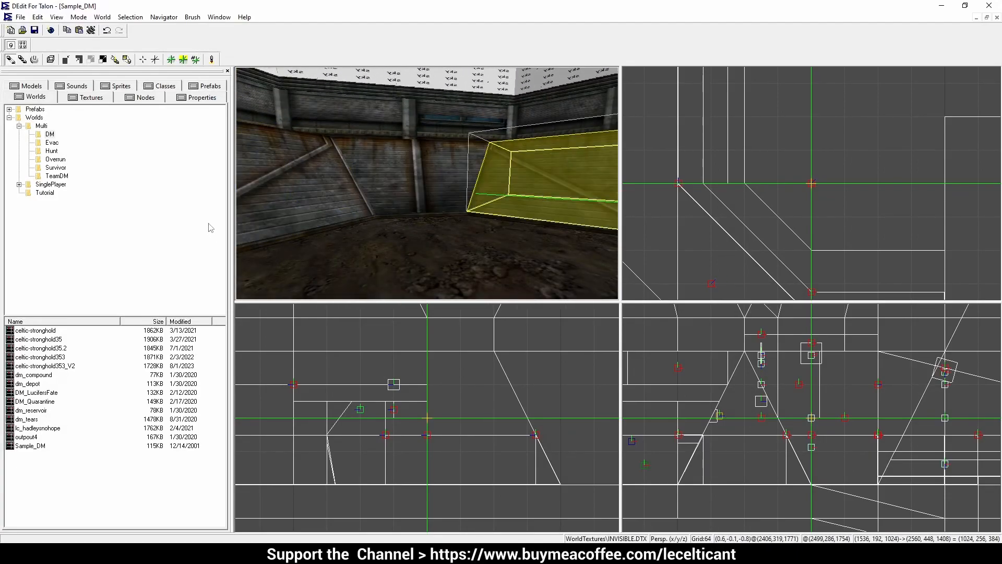
mouse_move(533, 193)
right_down()
mouse_move(563, 194)
mouse_move(563, 202)
mouse_move(517, 205)
mouse_move(554, 203)
mouse_move(556, 185)
mouse_move(543, 205)
mouse_move(569, 204)
mouse_move(428, 187)
mouse_move(438, 166)
mouse_move(407, 163)
mouse_move(433, 204)
mouse_move(425, 224)
mouse_move(407, 222)
mouse_move(417, 214)
mouse_move(402, 182)
mouse_move(433, 193)
mouse_move(402, 197)
mouse_move(433, 211)
mouse_move(408, 219)
mouse_move(433, 211)
mouse_move(410, 217)
mouse_move(425, 157)
mouse_move(418, 180)
mouse_move(439, 214)
mouse_move(428, 198)
mouse_move(433, 162)
mouse_move(427, 184)
right_up()
key(Escape)
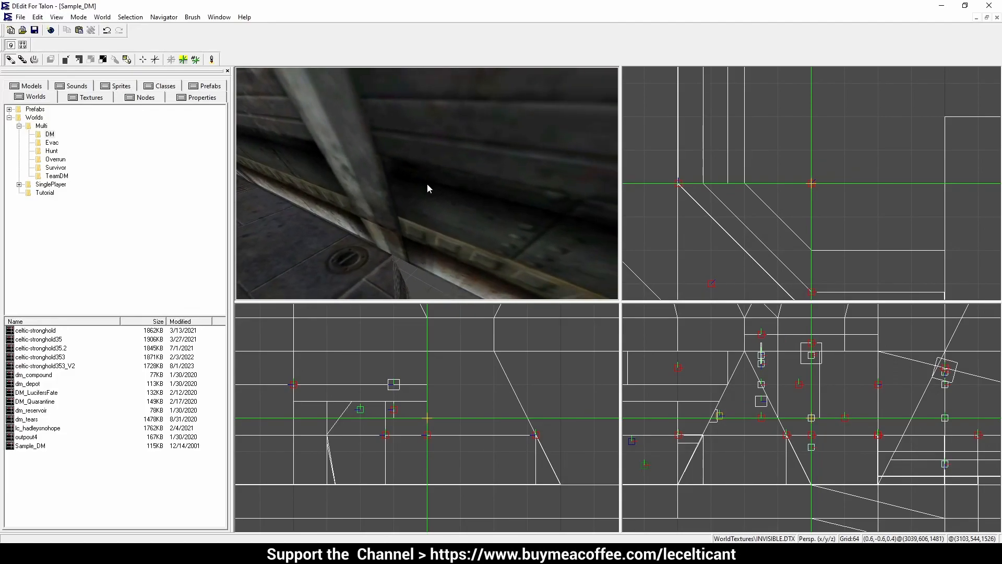
Step: Inspect the slatted wall brush beside the tiled floor by selecting it in the perspective view, and clear the selection
click(349, 192)
mouse_move(349, 191)
right_down()
mouse_move(334, 209)
mouse_move(266, 222)
mouse_move(276, 225)
mouse_move(308, 193)
mouse_move(376, 187)
mouse_move(386, 156)
mouse_move(375, 103)
right_up()
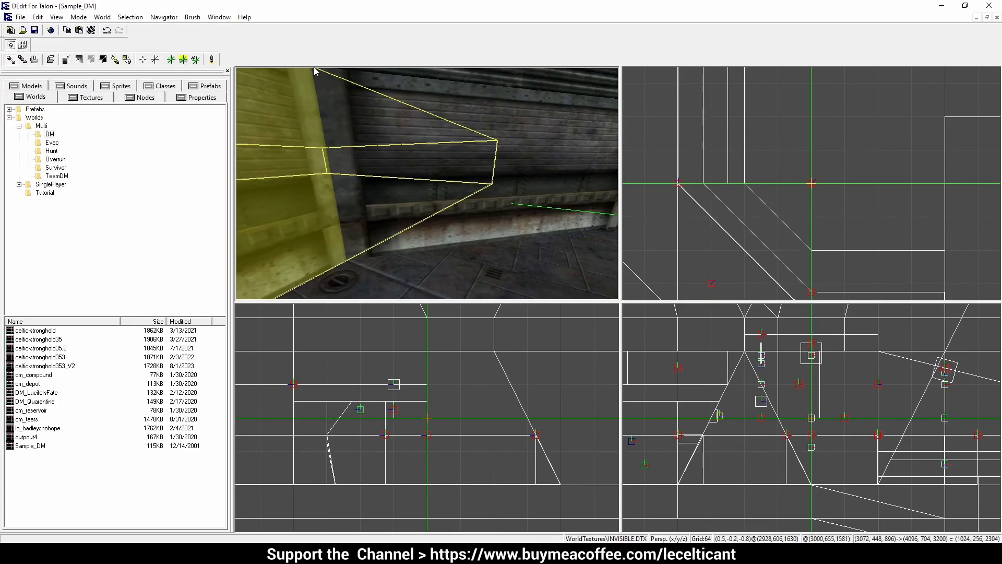
right_drag(321, 194, 287, 193)
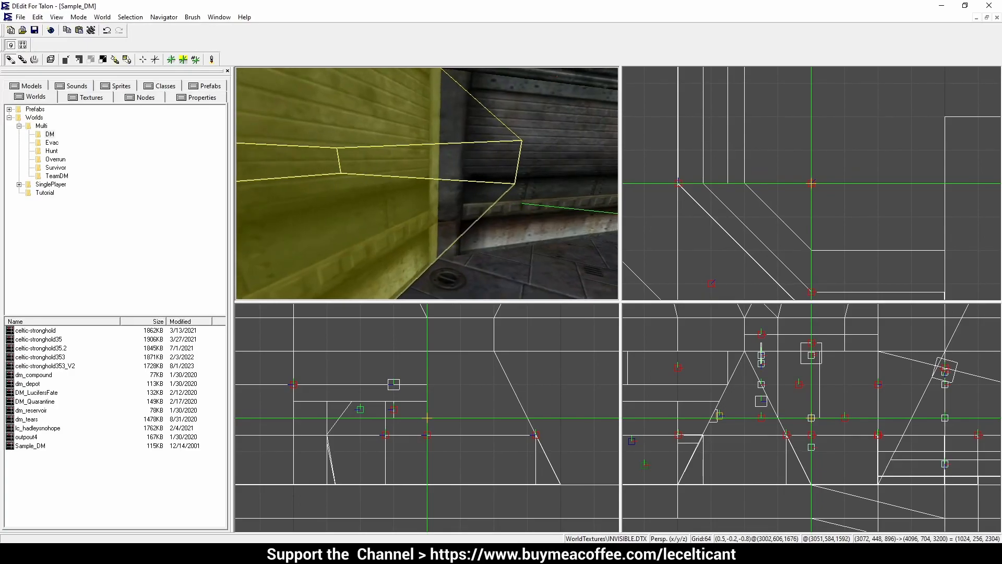
mouse_move(486, 161)
right_down()
mouse_move(402, 162)
mouse_move(496, 159)
mouse_move(475, 167)
mouse_move(454, 204)
mouse_move(439, 182)
mouse_move(426, 185)
right_up()
key(u)
Step: Process Sample_DM with Full Optimization, lighting, shadows and the -nosnapnocsg parameter, and close the processor log when it finishes
key(ctrl+p)
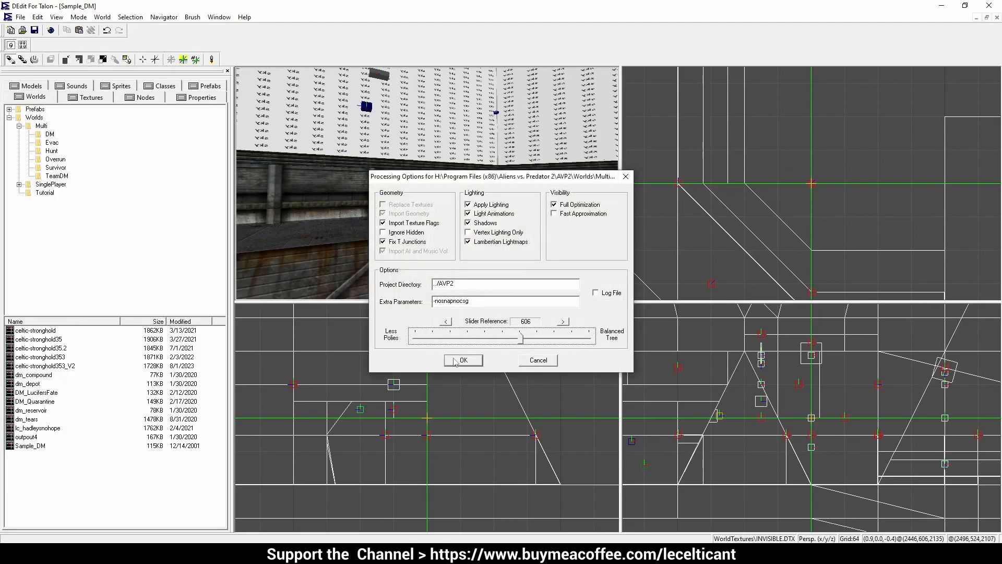
click(463, 361)
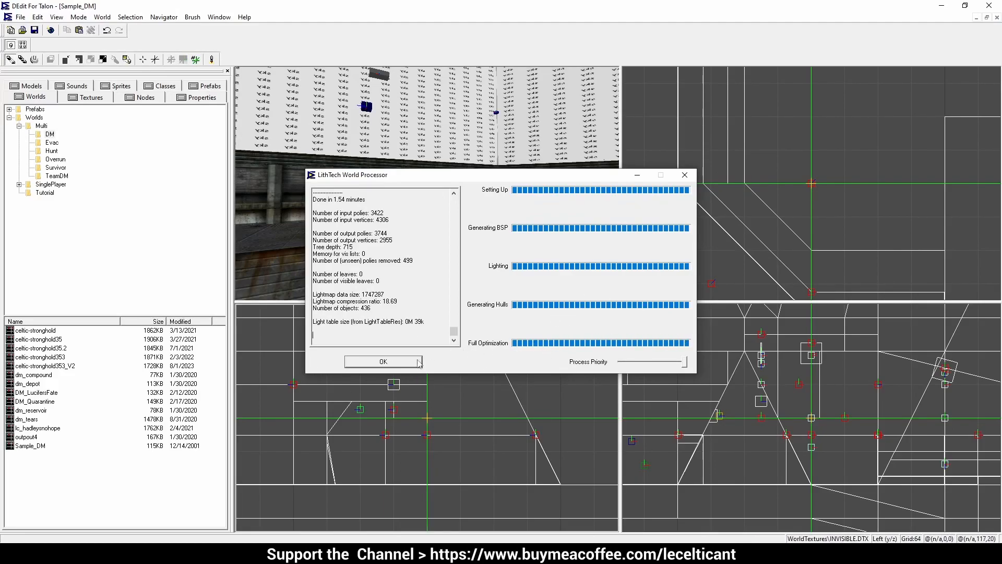
click(401, 362)
Step: Launch the processed Sample_DM in the game, enter <cheat>mpicu for wireframe rendering, and walk around to examine the visible geometry
click(212, 59)
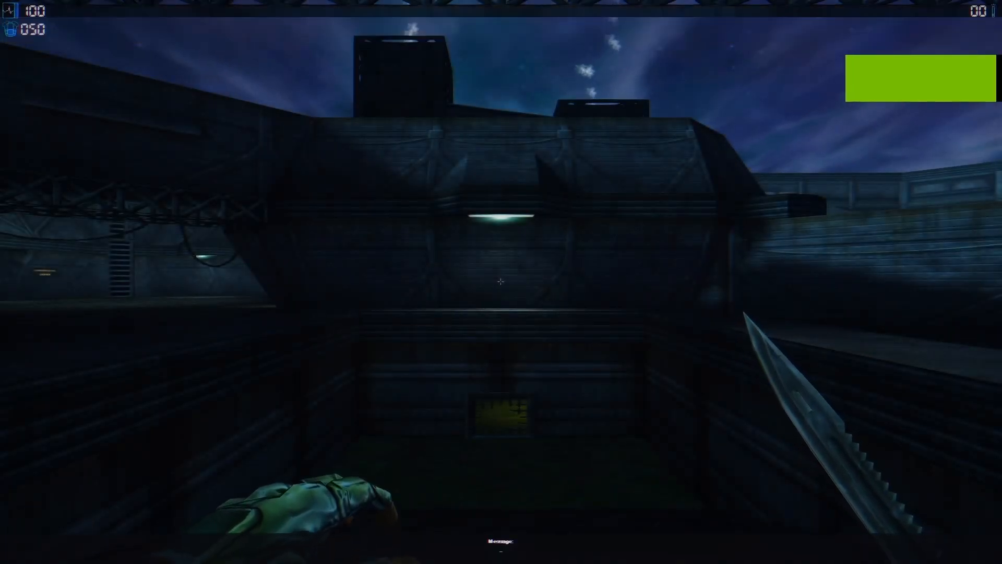
text(<cheat>mpicu)
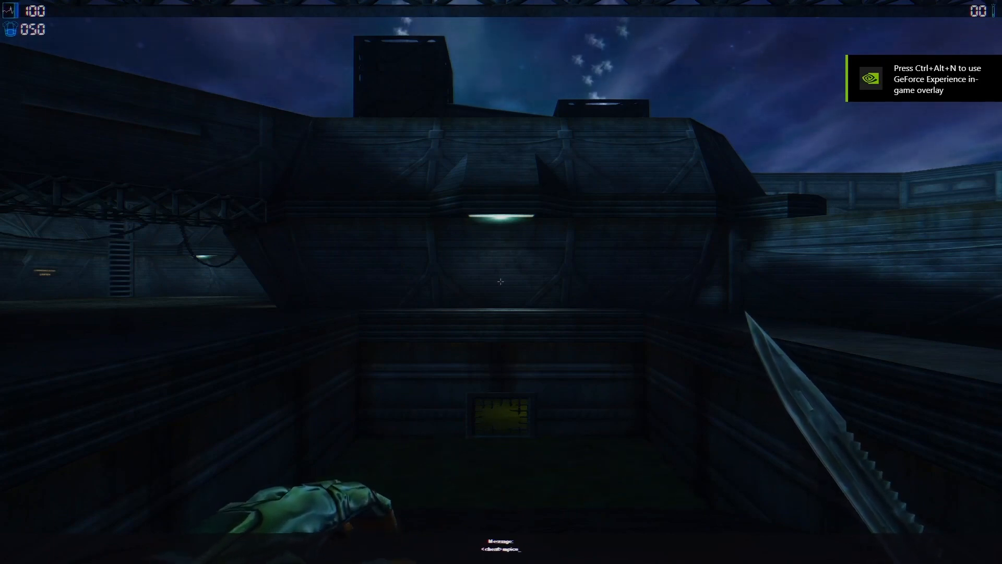
key(Return)
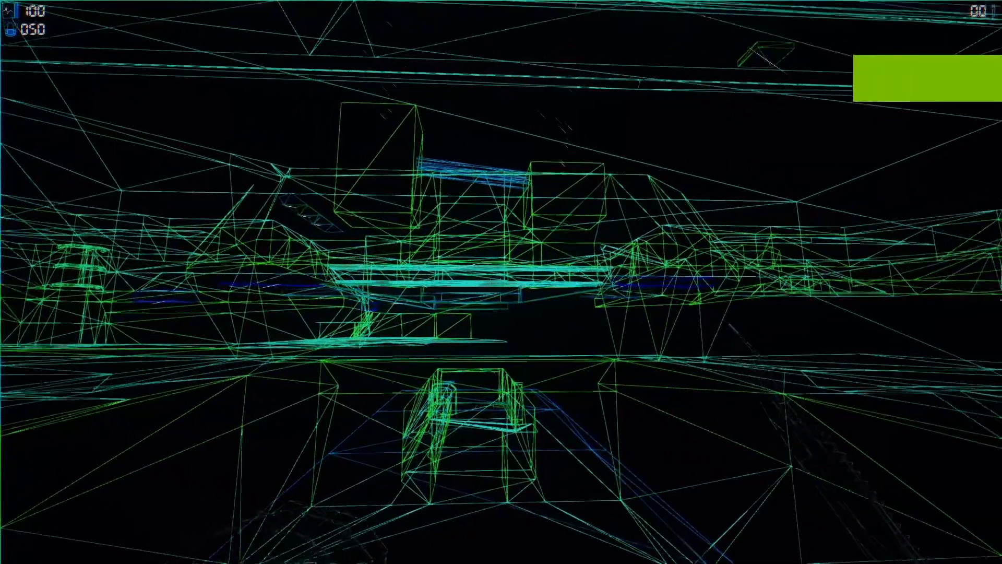
key(w)
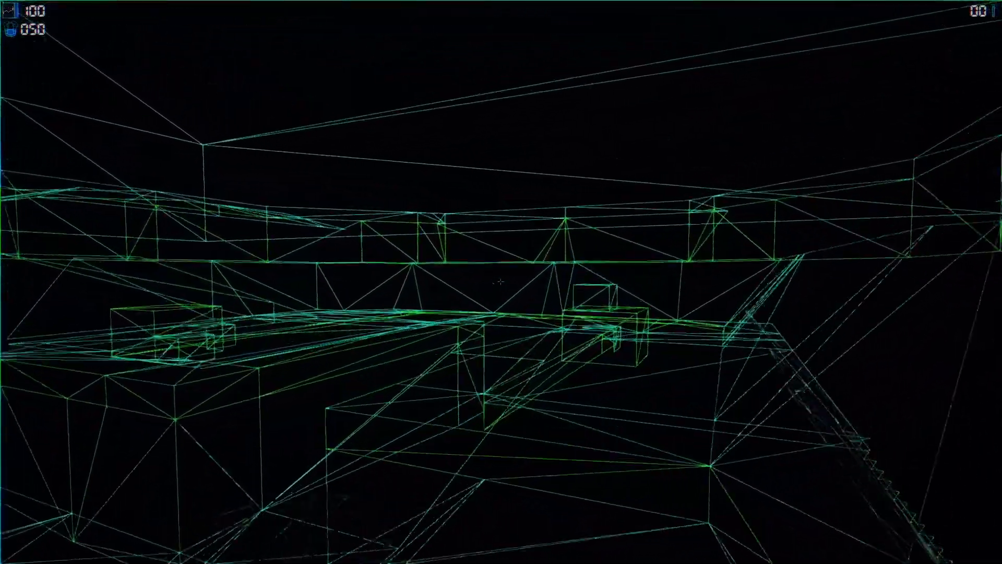
key(w)
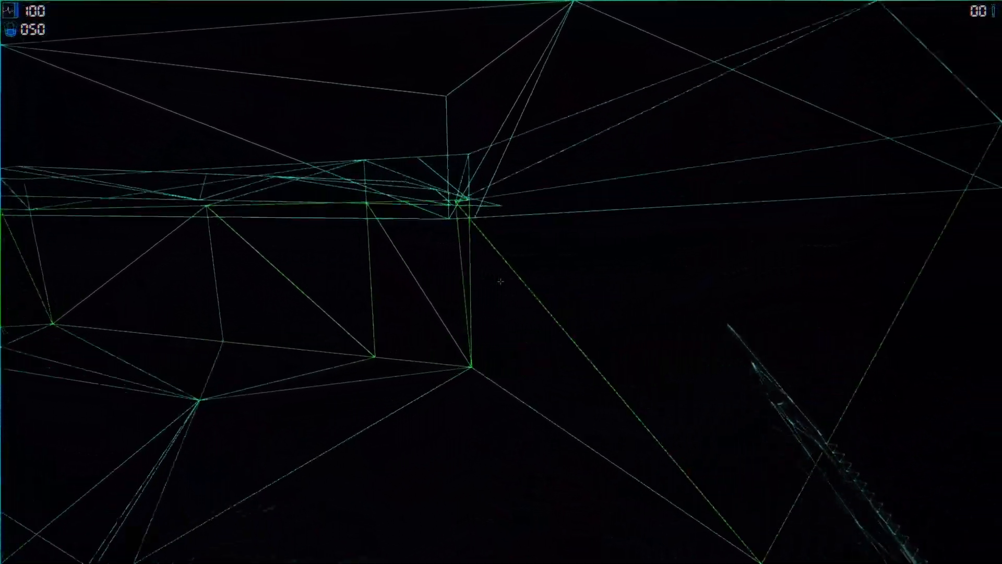
Step: Walk around Sample_DM in the game, switching between textured and wireframe rendering to compare the visible geometry
key(w)
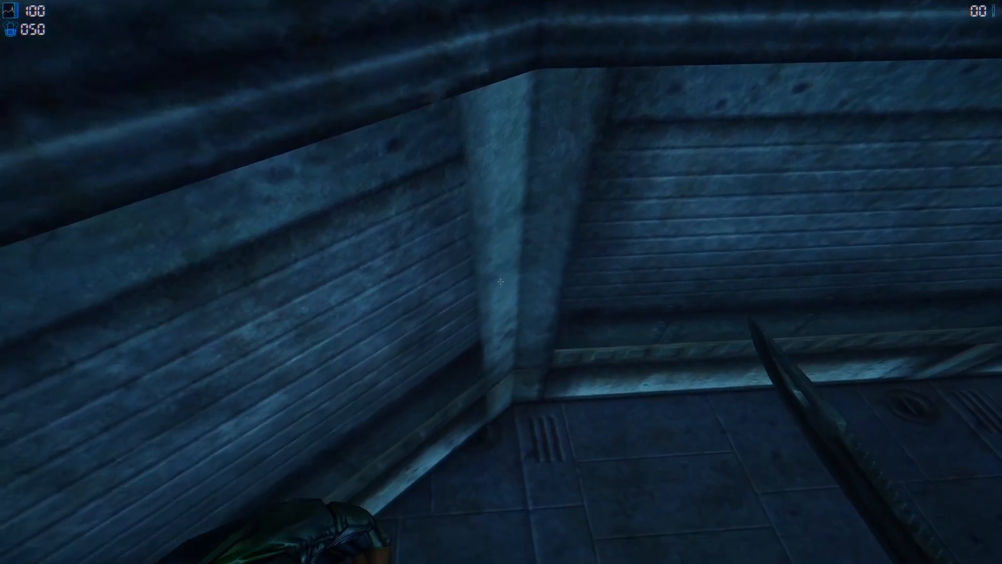
key(w)
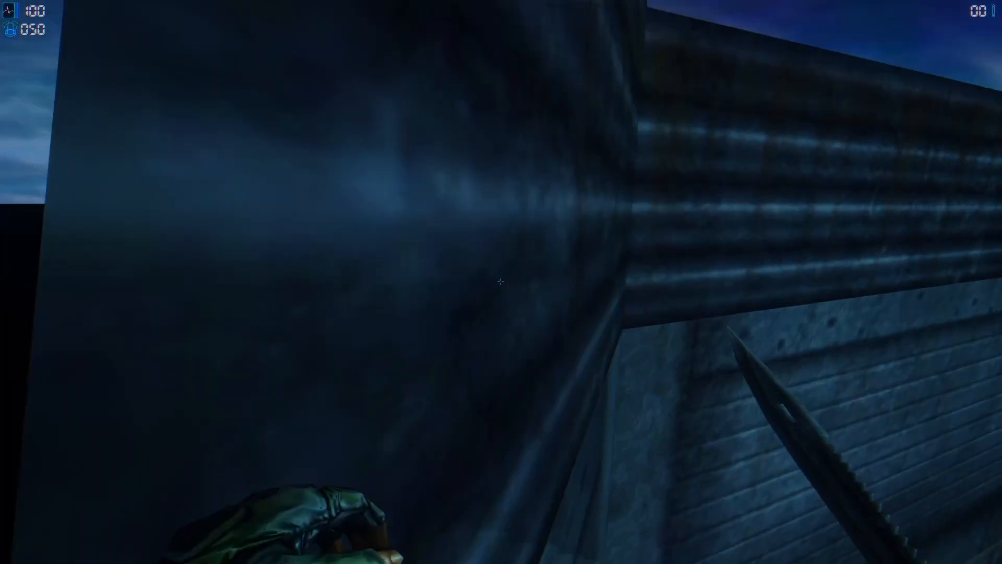
key(s)
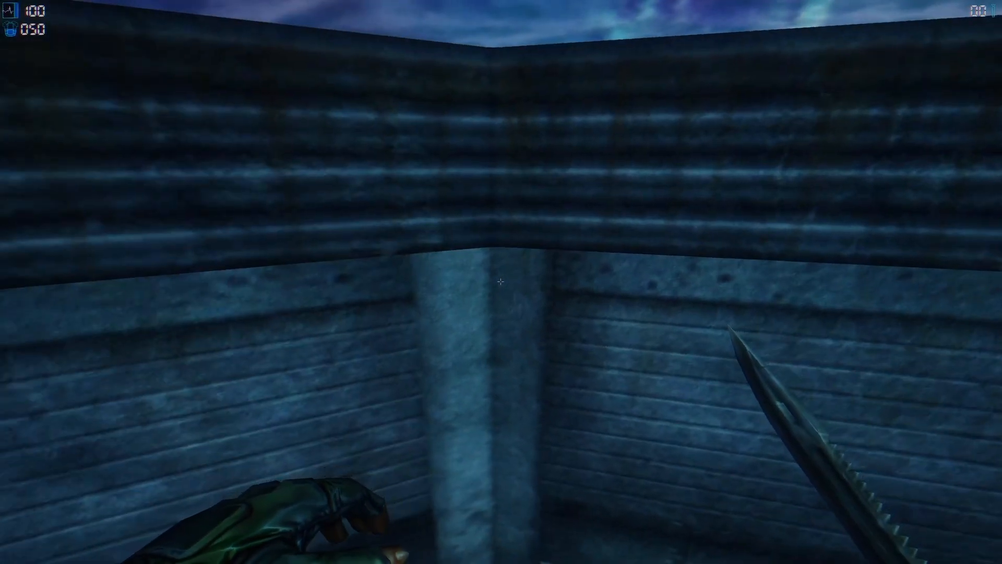
key(F1)
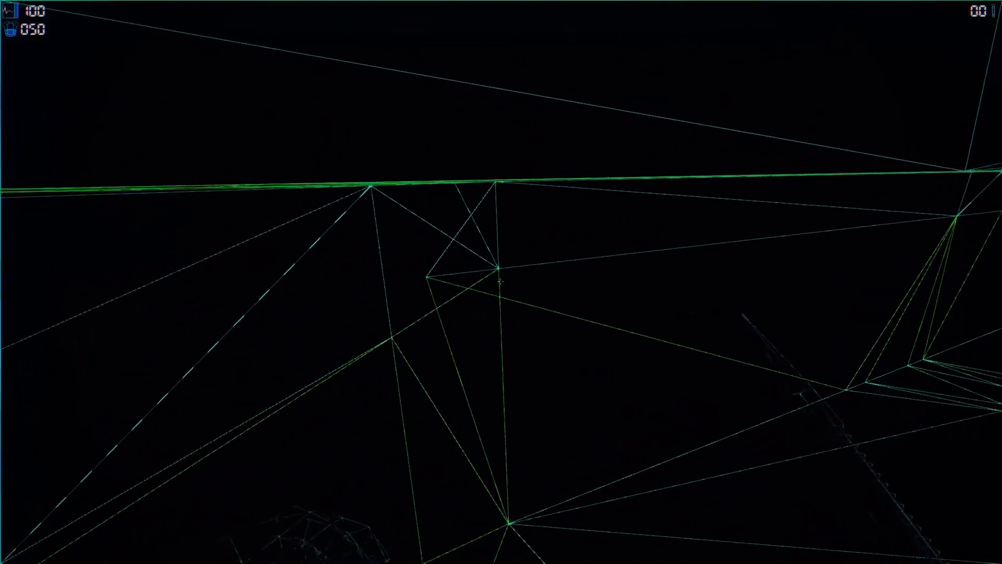
key(w)
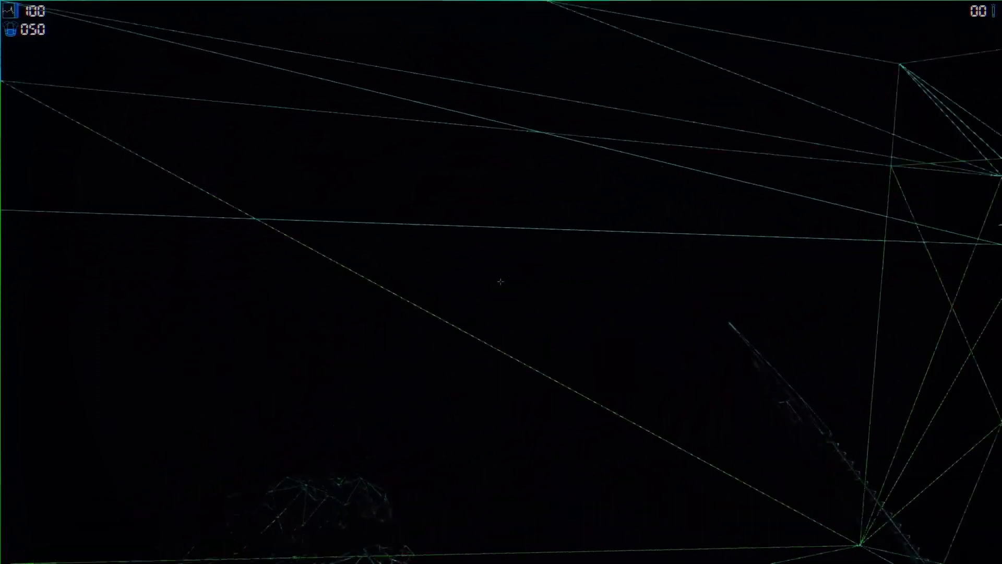
key(F1)
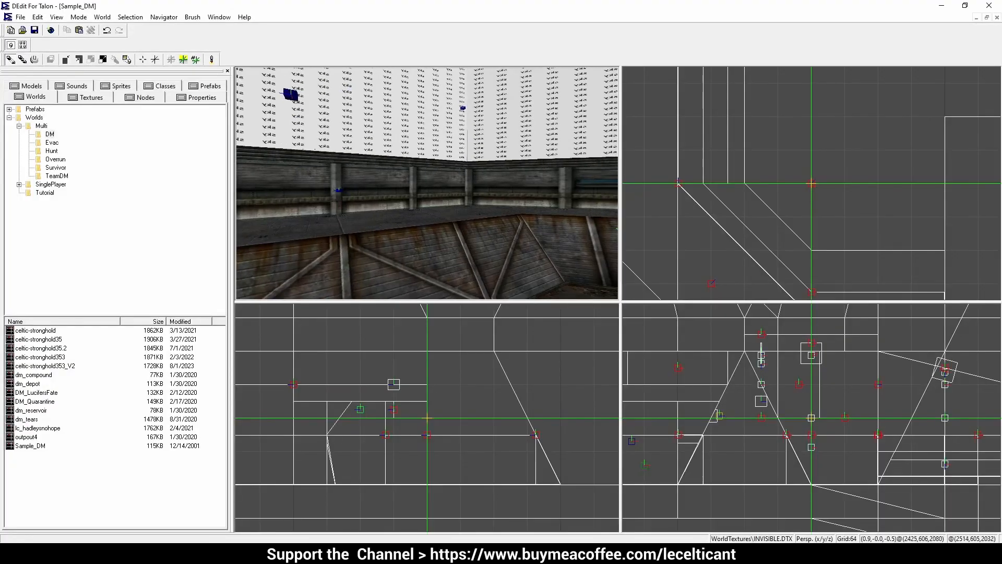
Step: Examine Sample_DM's walls and floor in the DEdit perspective view, and close the world to return to 01_firstWorld
key(space)
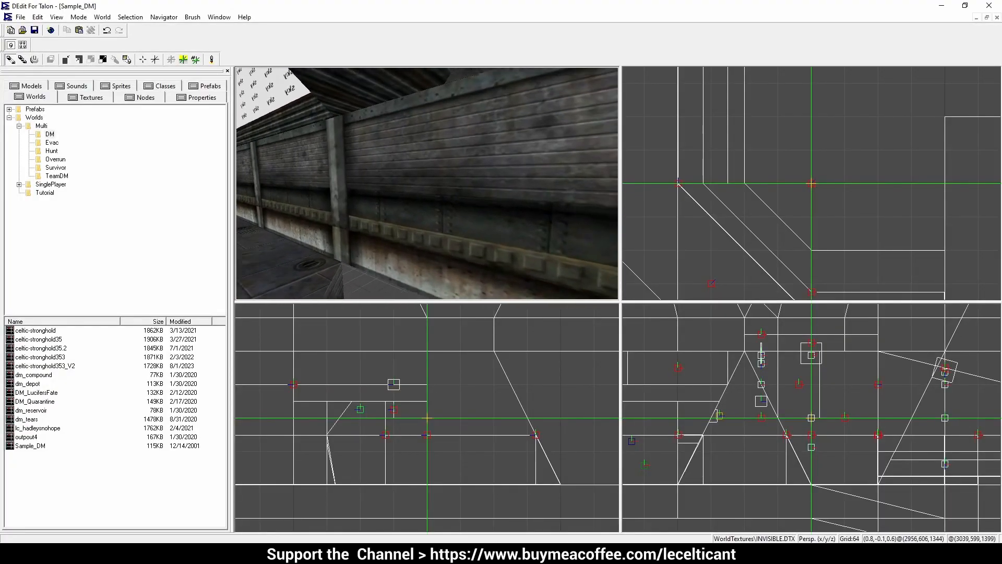
key(space)
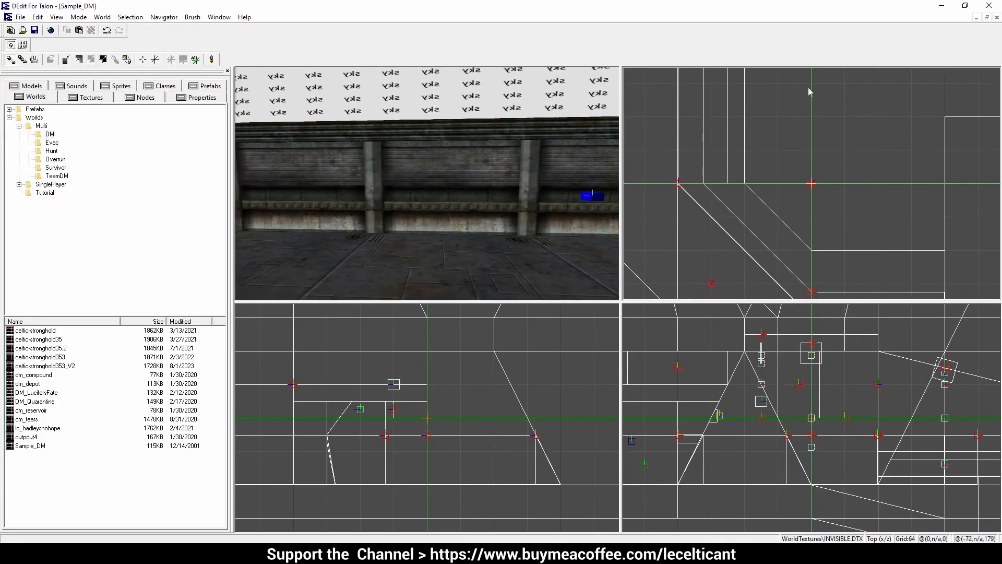
click(997, 17)
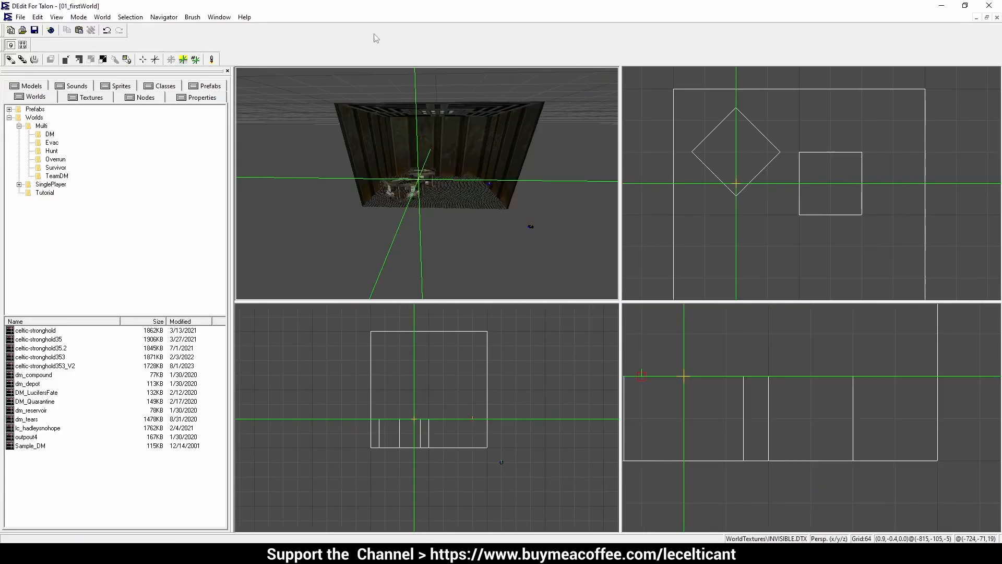
Step: Select all brushes of the Detail 0 container in 01_firstWorld and examine the room shell they form
key(space)
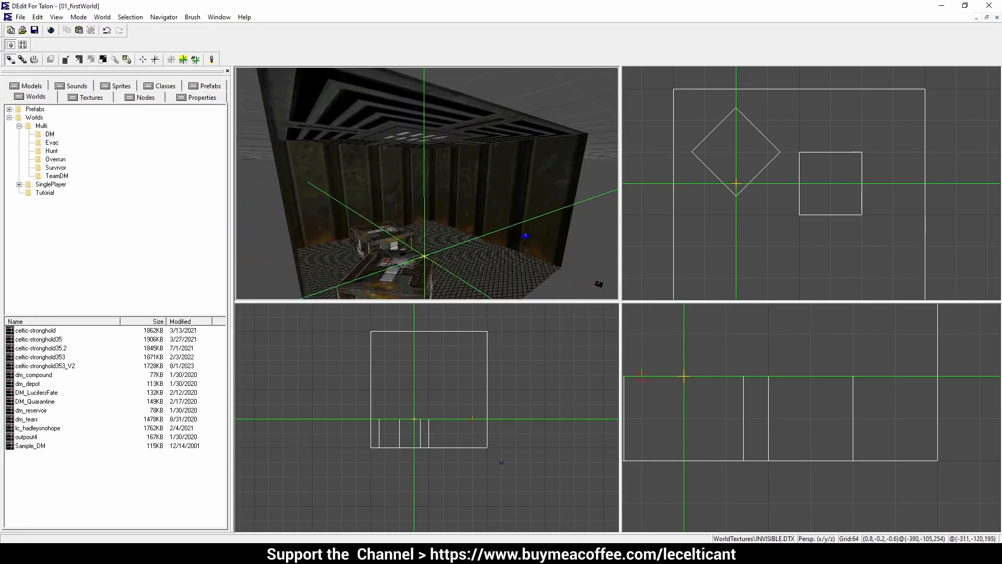
key(space)
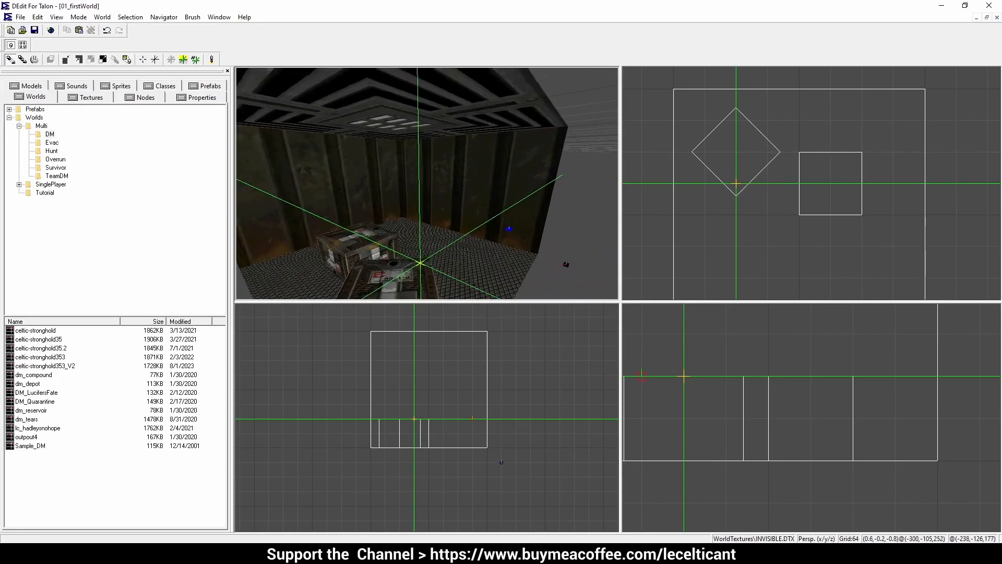
key(space)
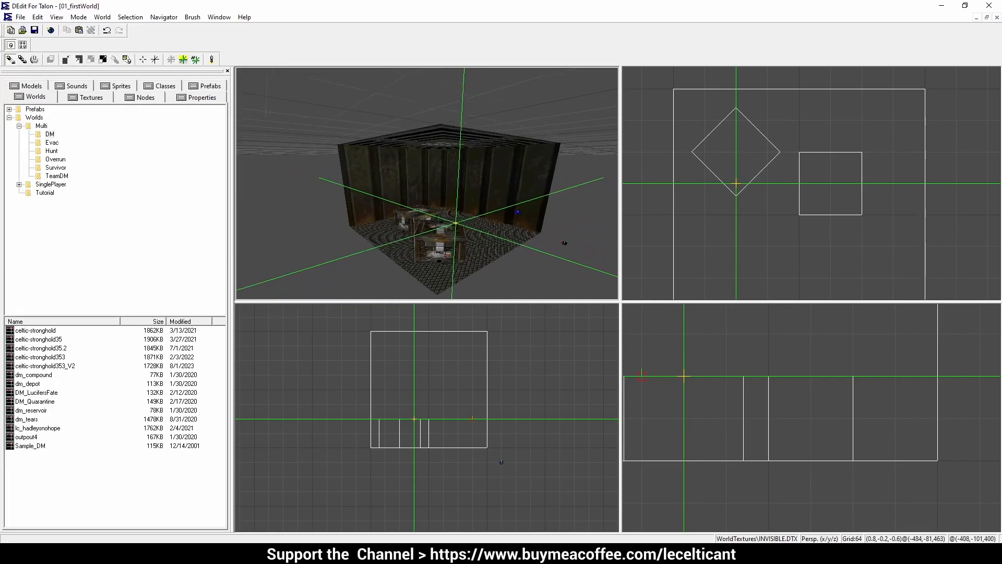
key(space)
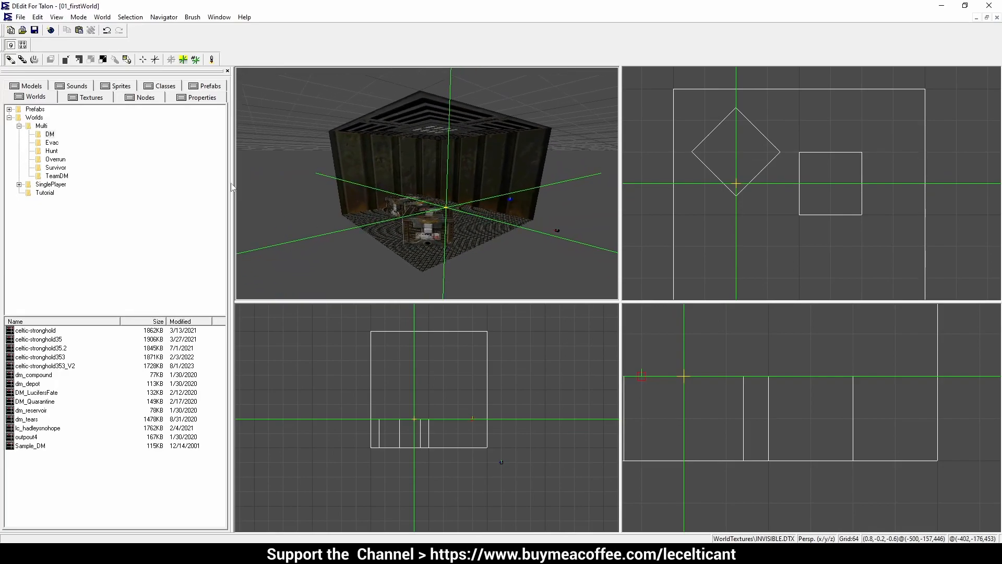
click(145, 97)
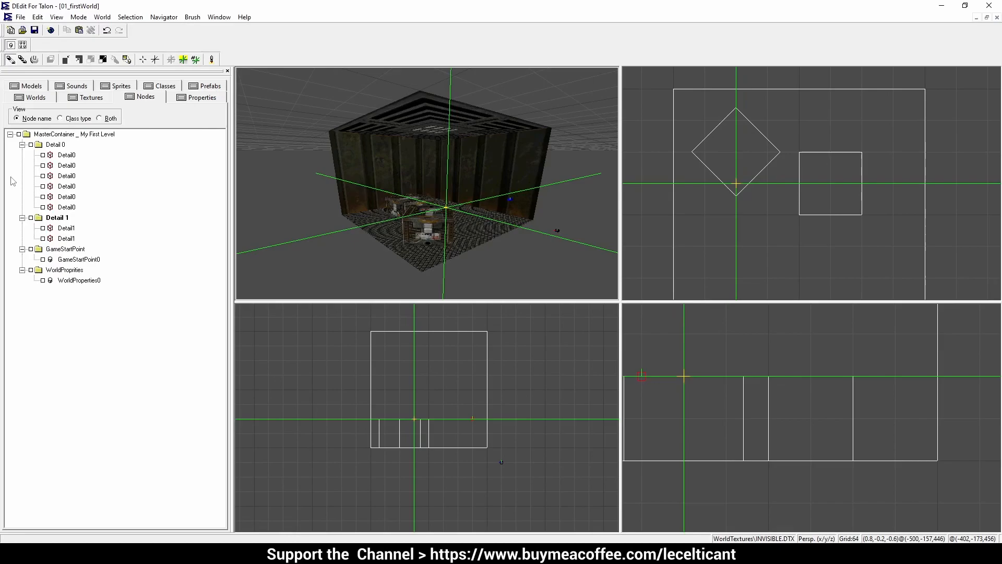
click(31, 144)
key(space)
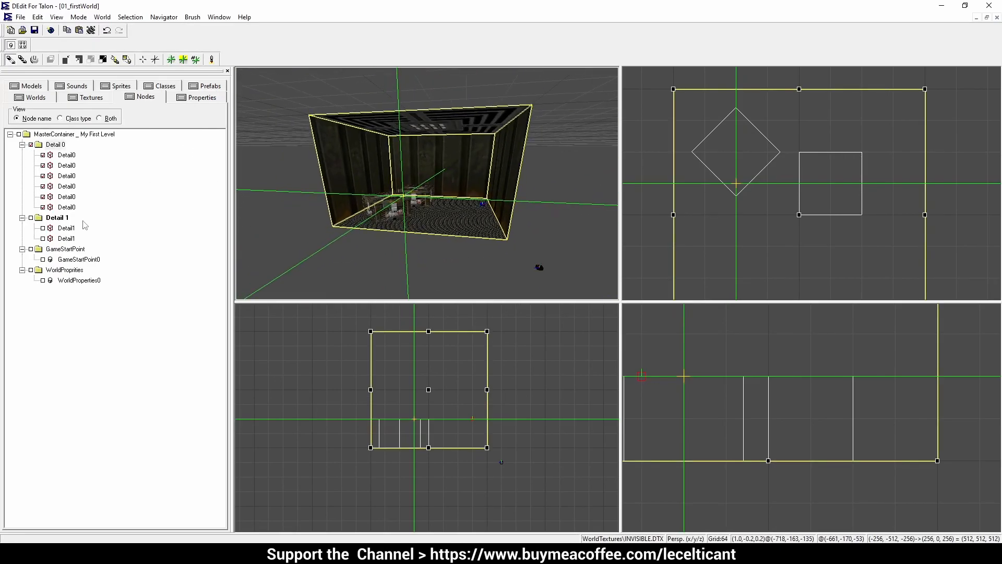
Step: Select only the brushes of the Detail 1 container and examine both crates from several angles in the perspective view
double_click(32, 219)
click(30, 218)
key(space)
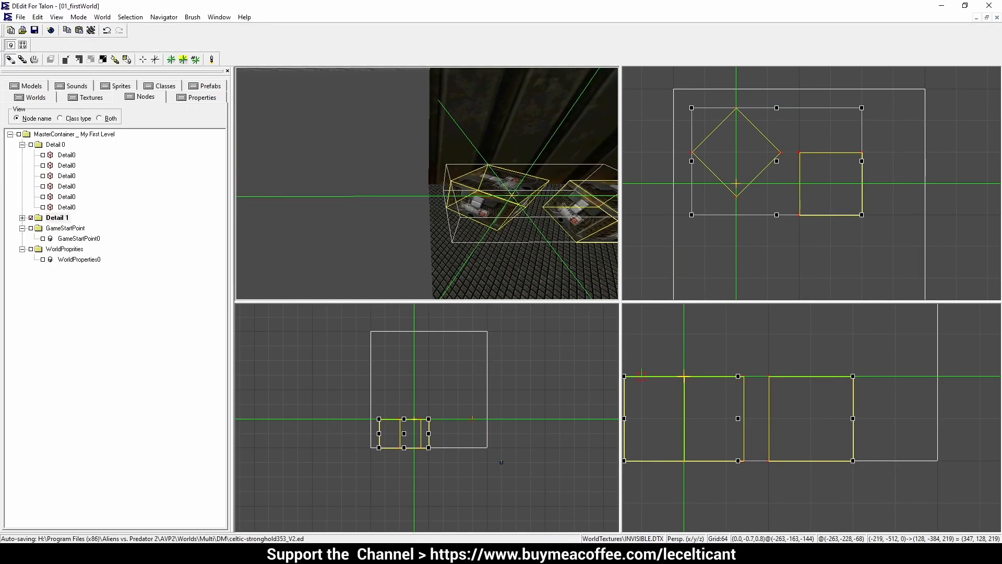
key(space)
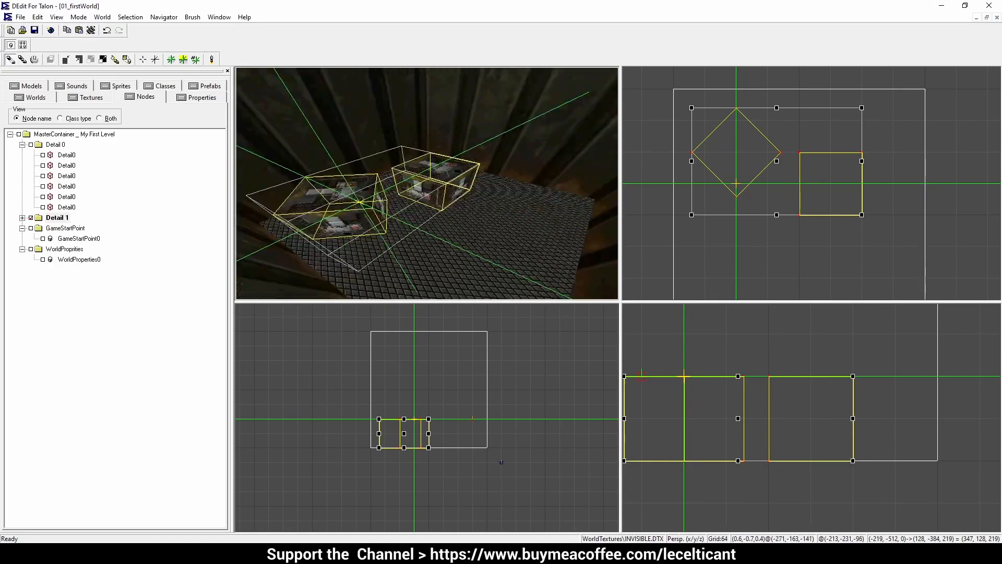
key(space)
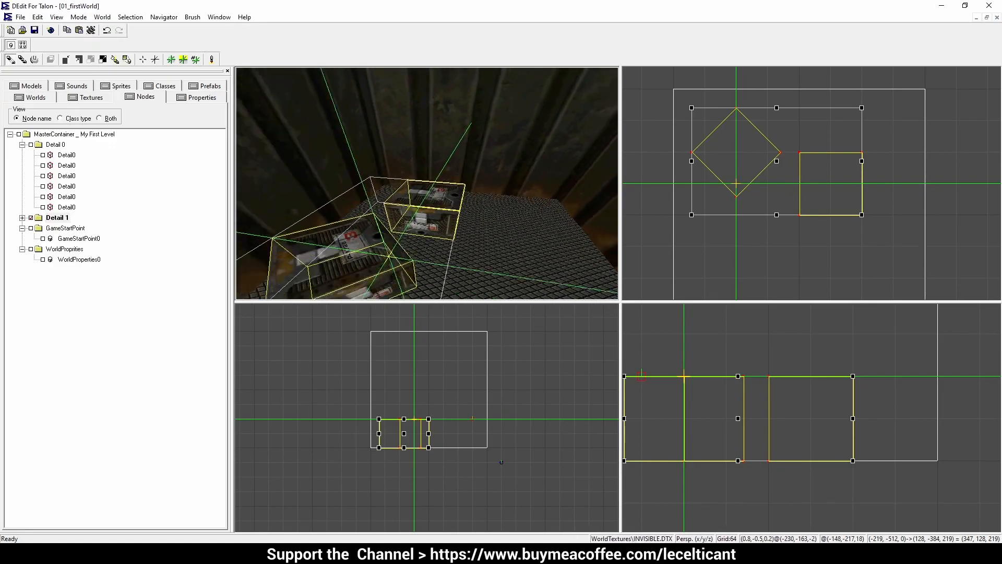
key(space)
key(space)
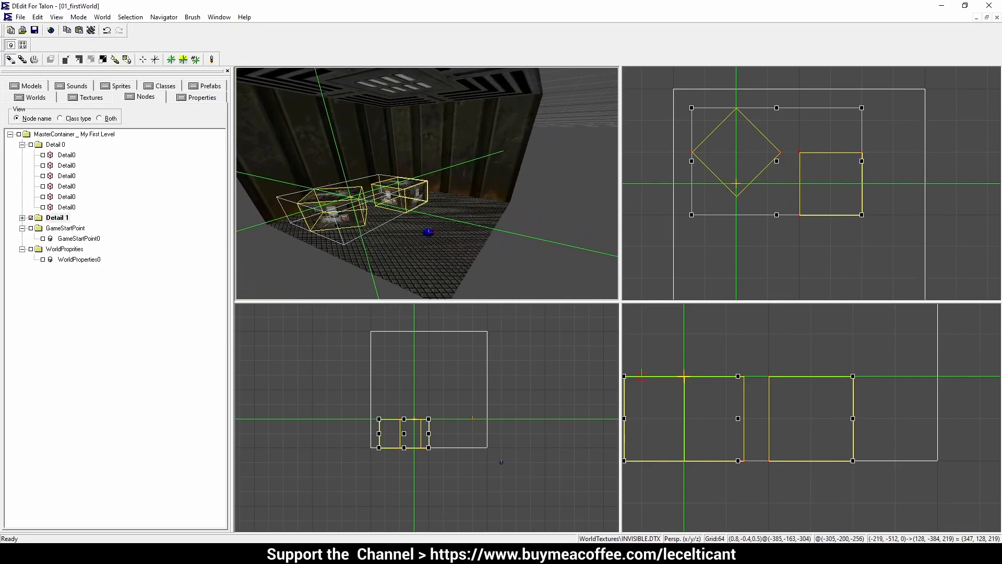
key(space)
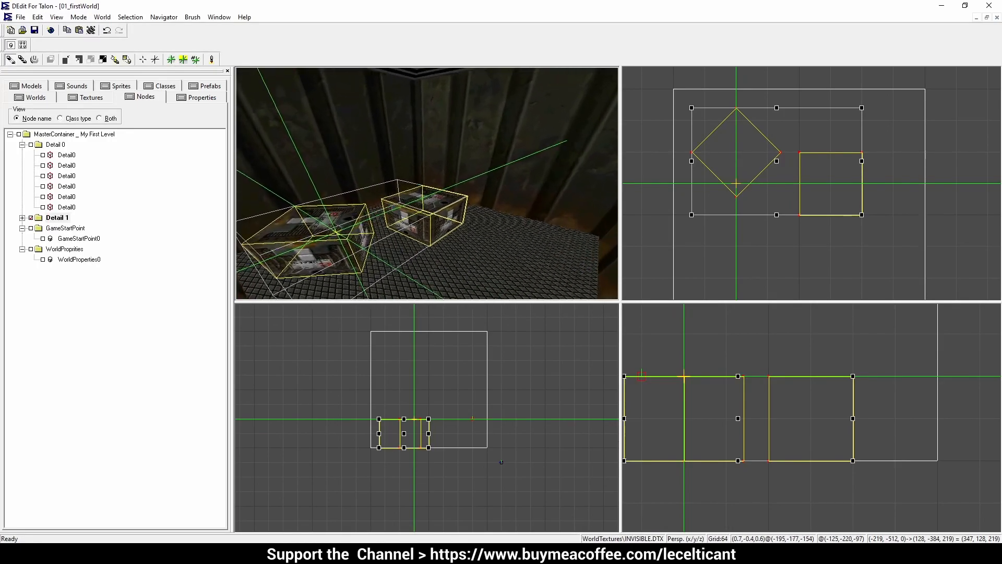
key(space)
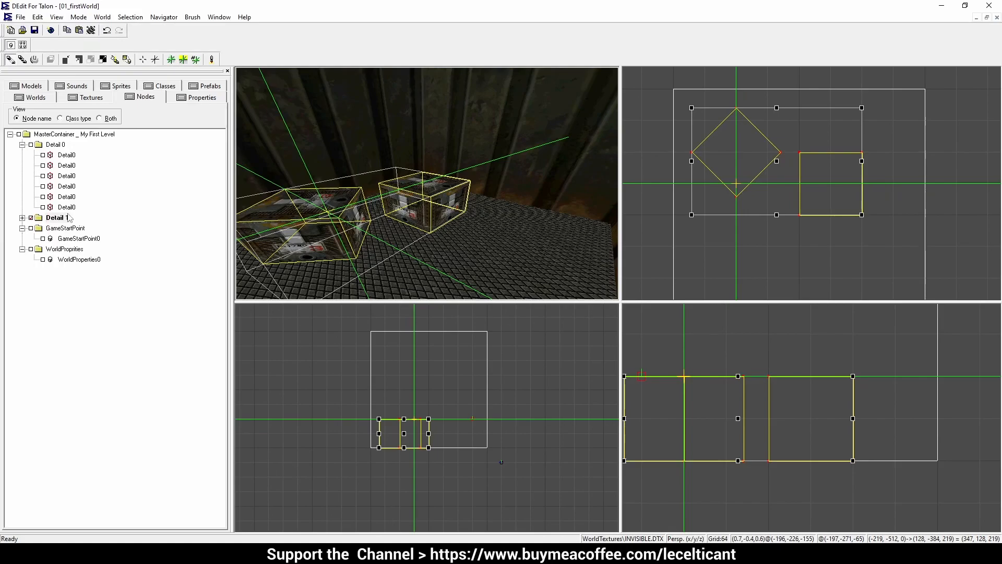
Step: Clear the crate selection and expand the Detail 0 and Detail 1 containers to review their brushes
click(22, 145)
click(54, 155)
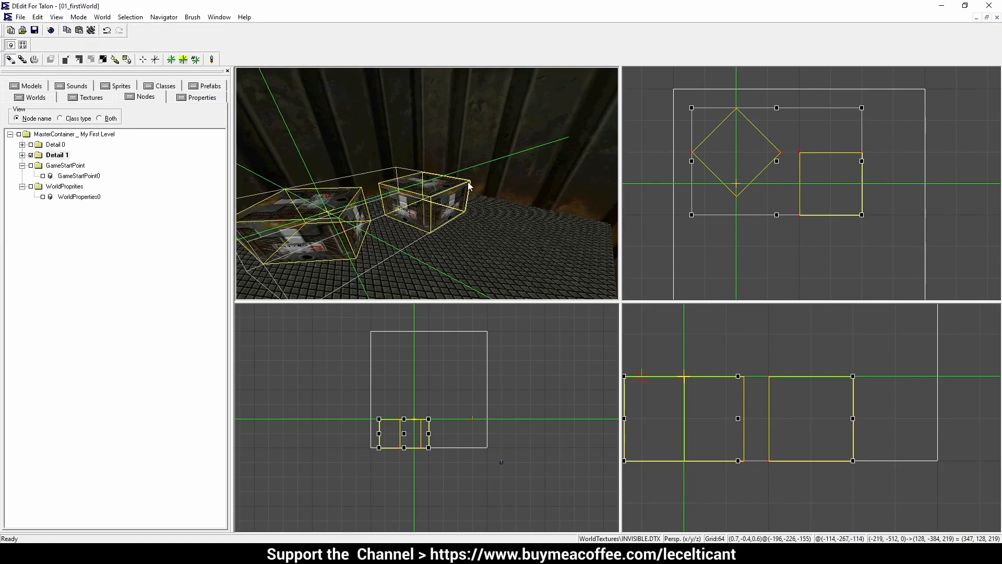
key(Escape)
click(23, 144)
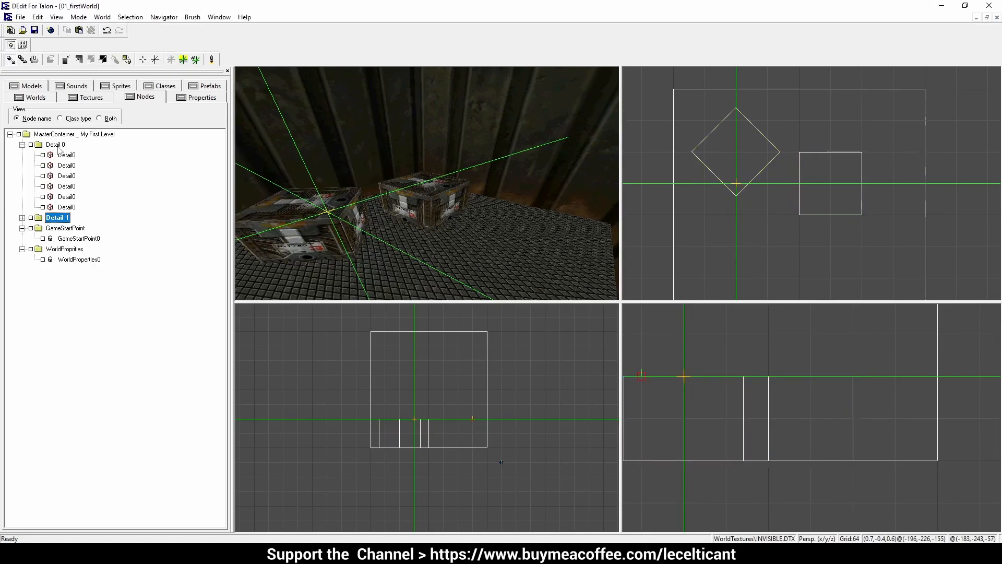
click(23, 218)
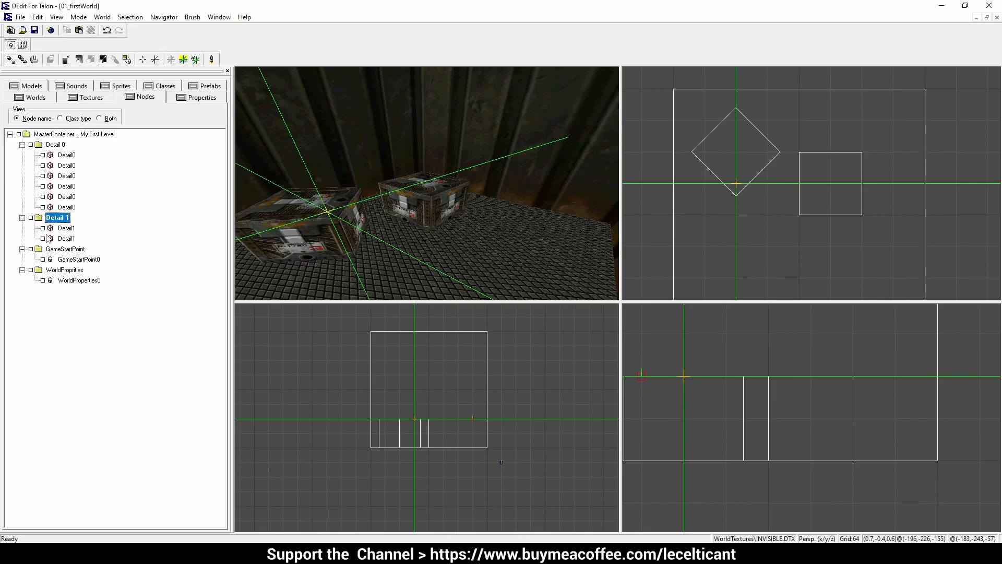
Step: Inspect the brush properties of the first crate in the Detail 1 container, and return to the node tree
click(54, 229)
click(207, 98)
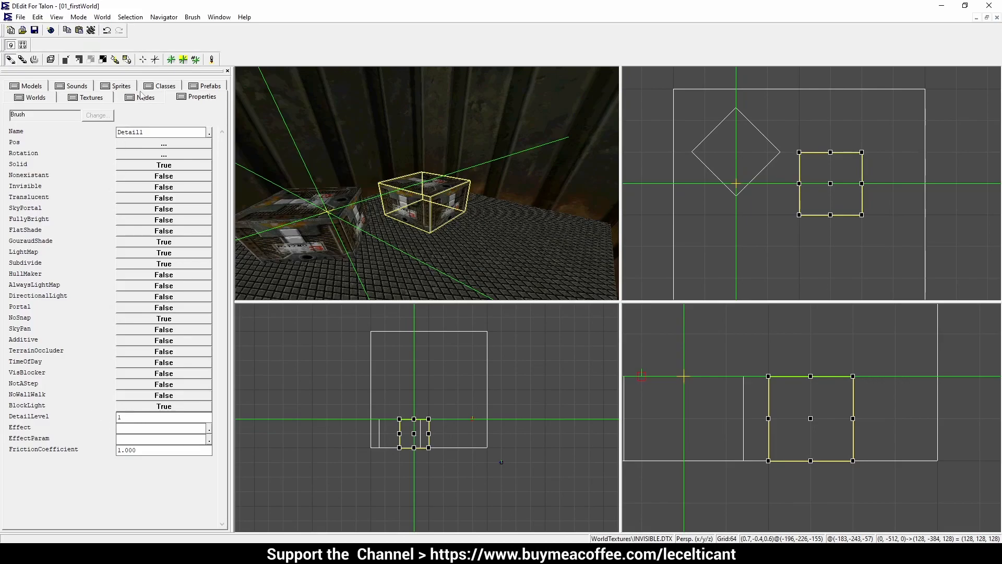
click(163, 86)
click(148, 86)
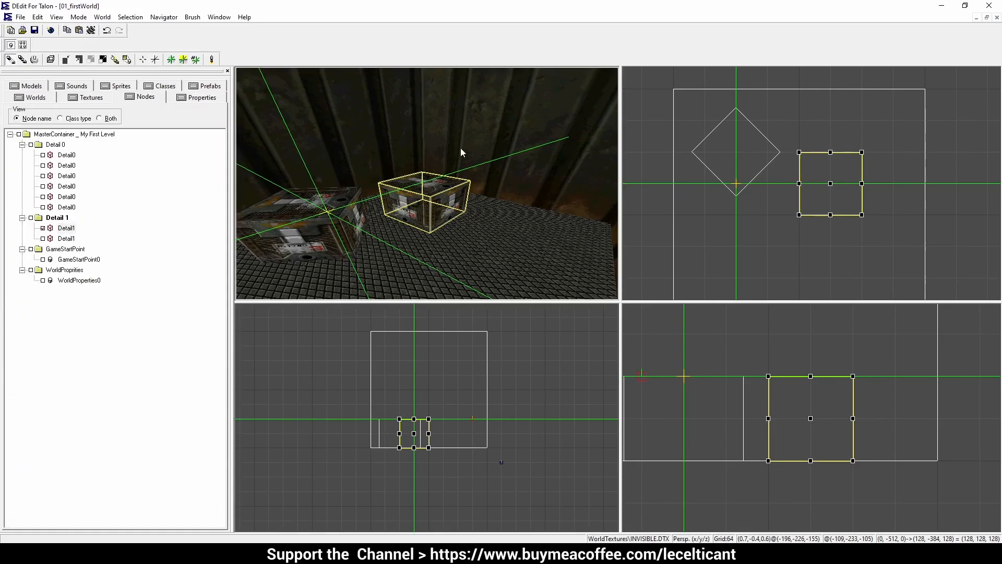
Step: Set DetailLevel to 1 for both crates in the Detail 1 container and recheck the value
click(31, 218)
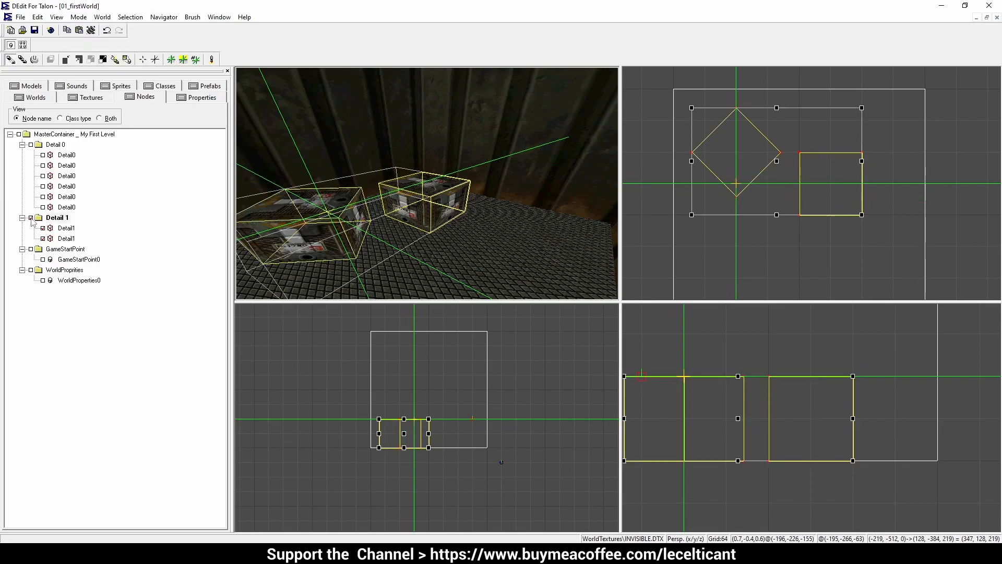
click(185, 99)
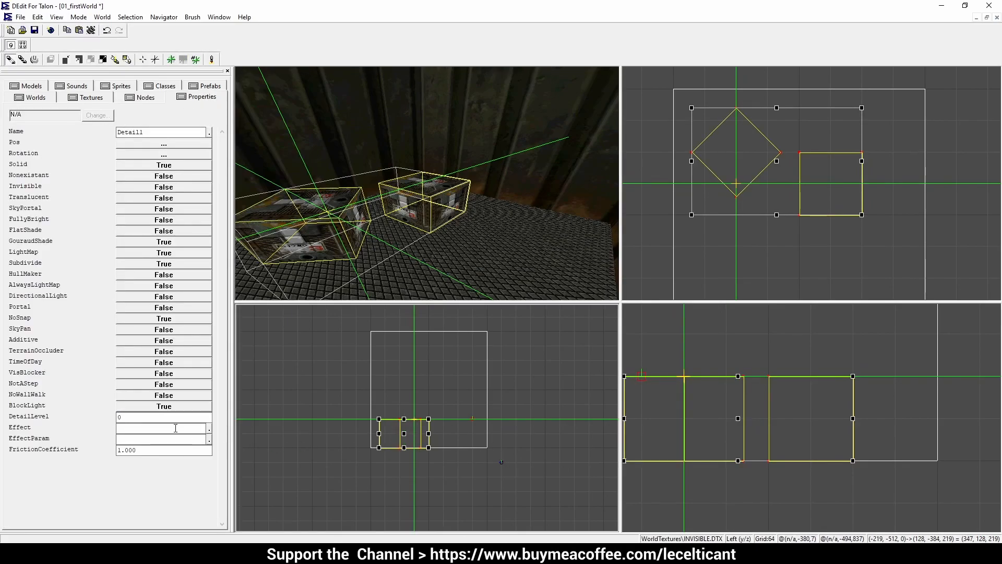
key(BackSpace)
text(1)
click(145, 97)
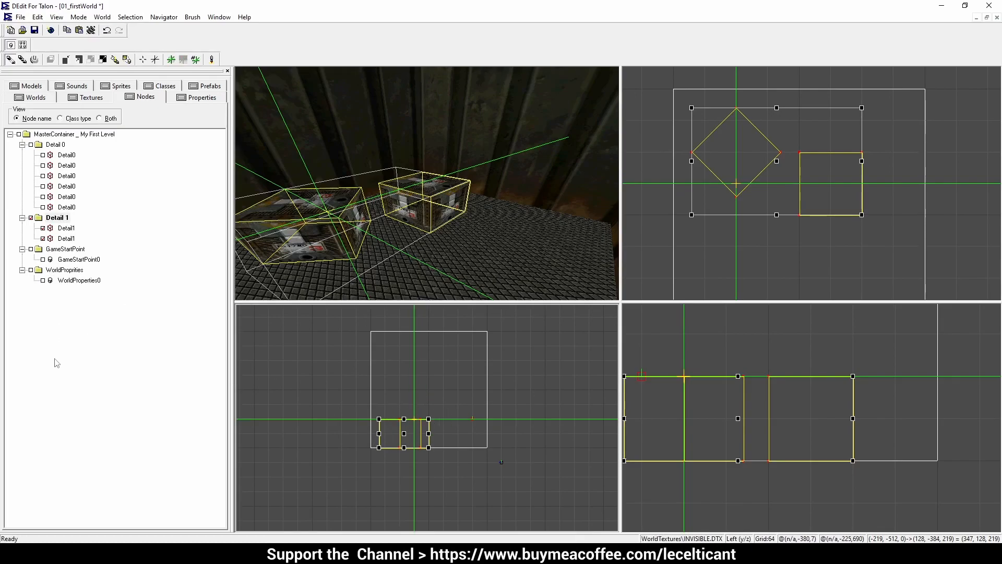
click(202, 99)
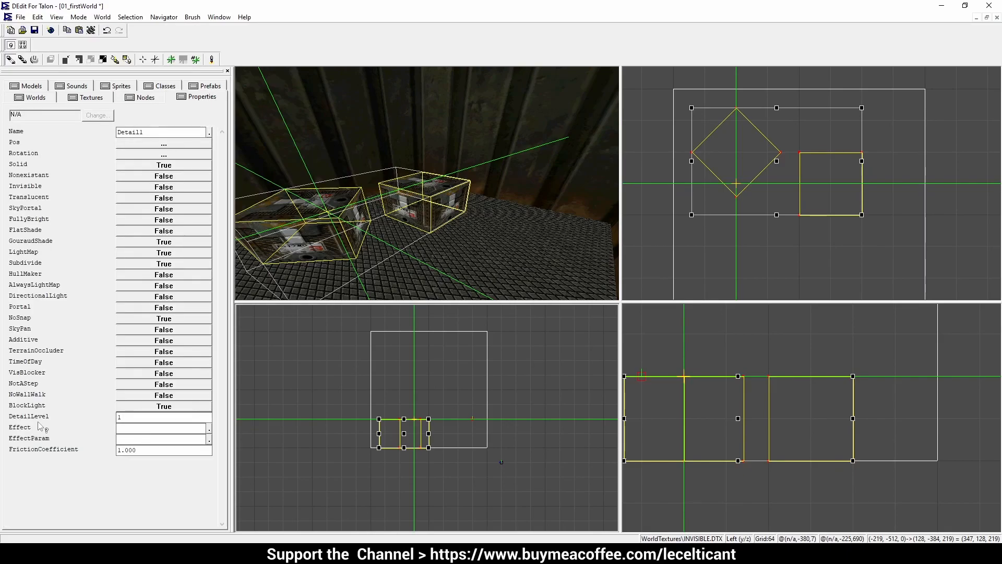
click(141, 97)
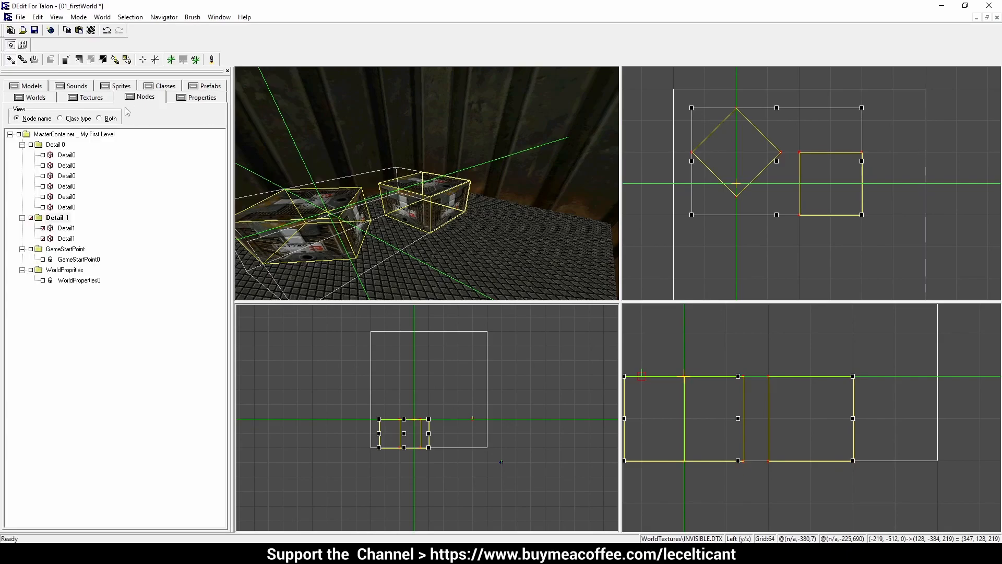
Step: Set the DetailLevel of the two selected crates to 1, and switch the value back to 0
click(198, 97)
click(95, 417)
click(262, 418)
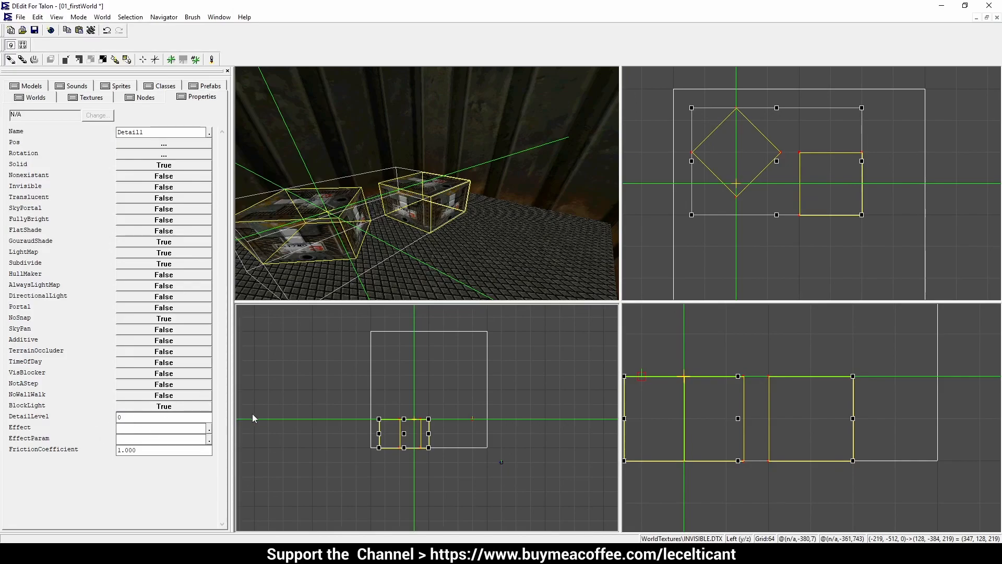
drag(143, 418, 82, 428)
text(1)
drag(161, 417, 34, 416)
click(132, 419)
click(151, 419)
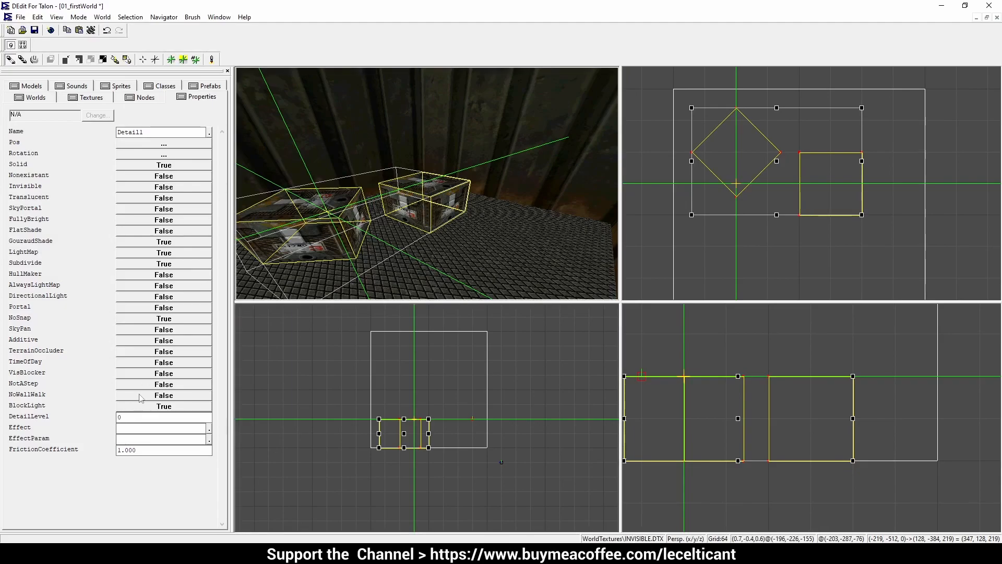
Step: Return to the node tree and process the 01_firstWorld level with lighting applied and Full Optimization, closing the process window when done
click(136, 100)
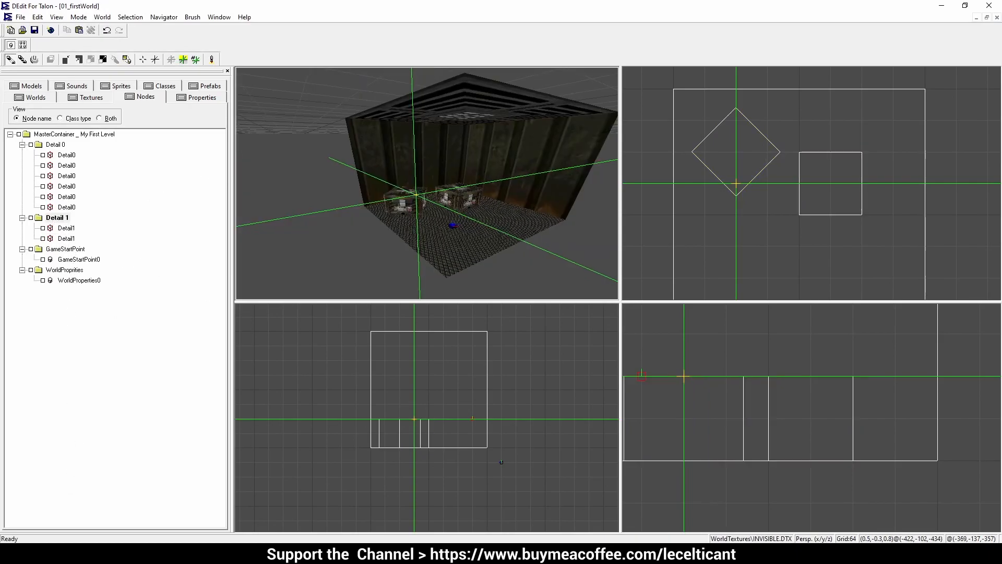
key(v)
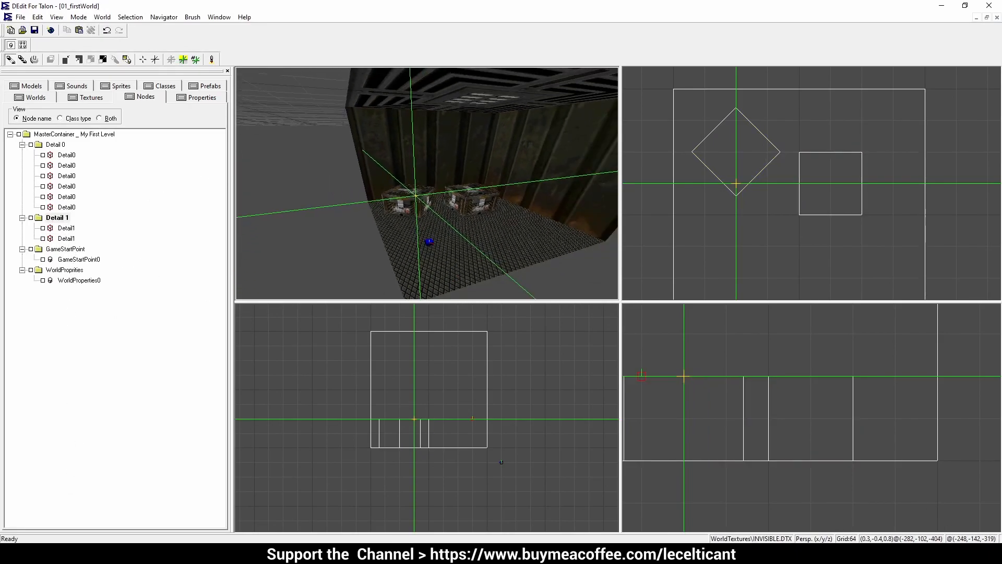
key(ctrl+p)
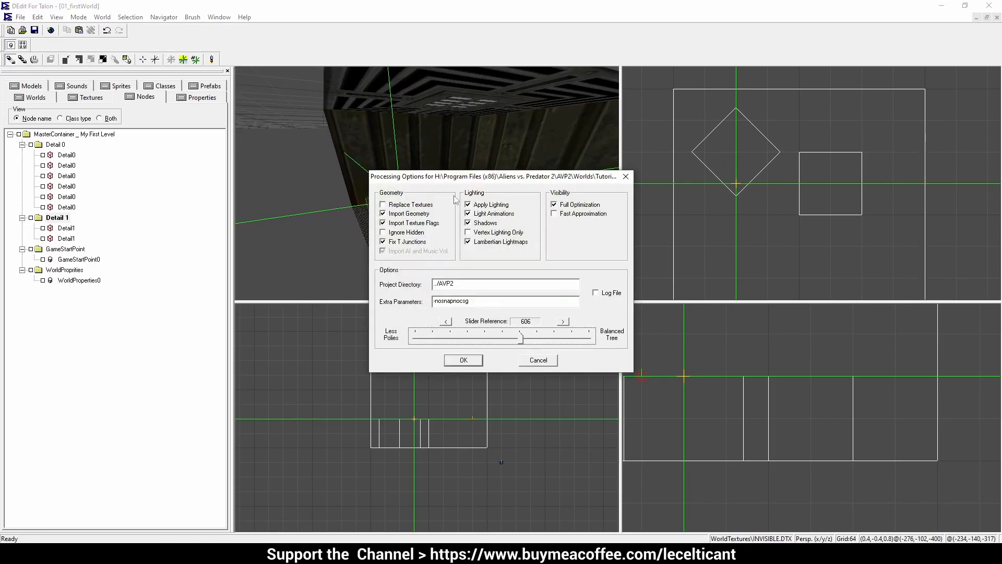
click(458, 360)
mouse_move(454, 321)
mouse_down()
mouse_move(453, 249)
mouse_move(465, 290)
mouse_move(465, 276)
mouse_up()
drag(317, 273, 346, 270)
click(385, 361)
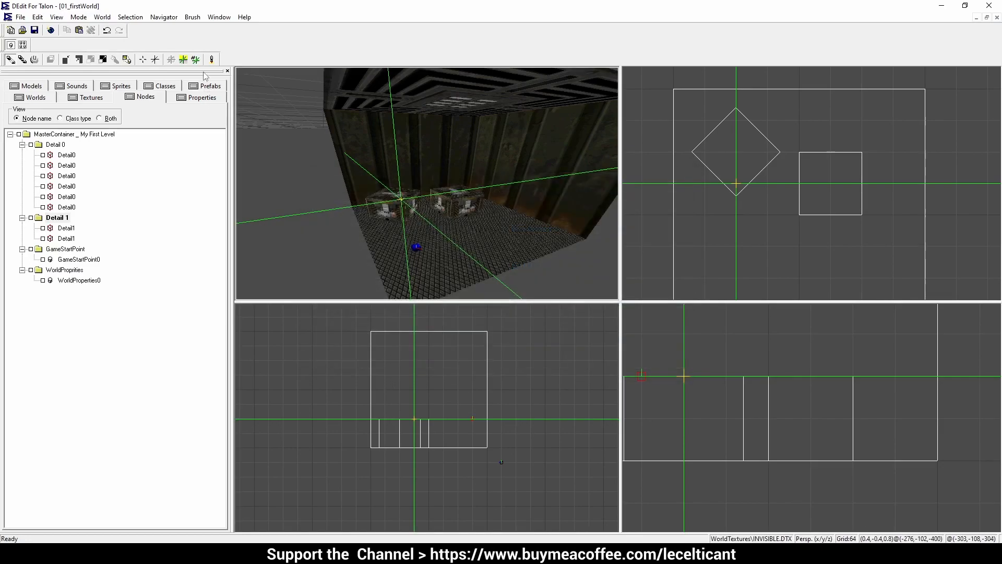
Step: Run the processed level in the game, walk up to the crates and jump on top of them to test collision
click(212, 60)
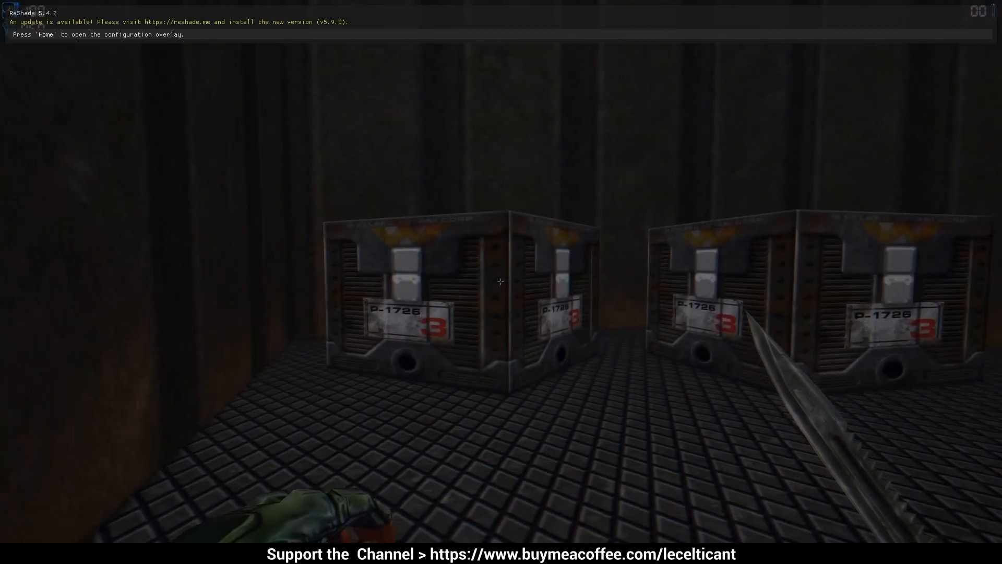
key(d)
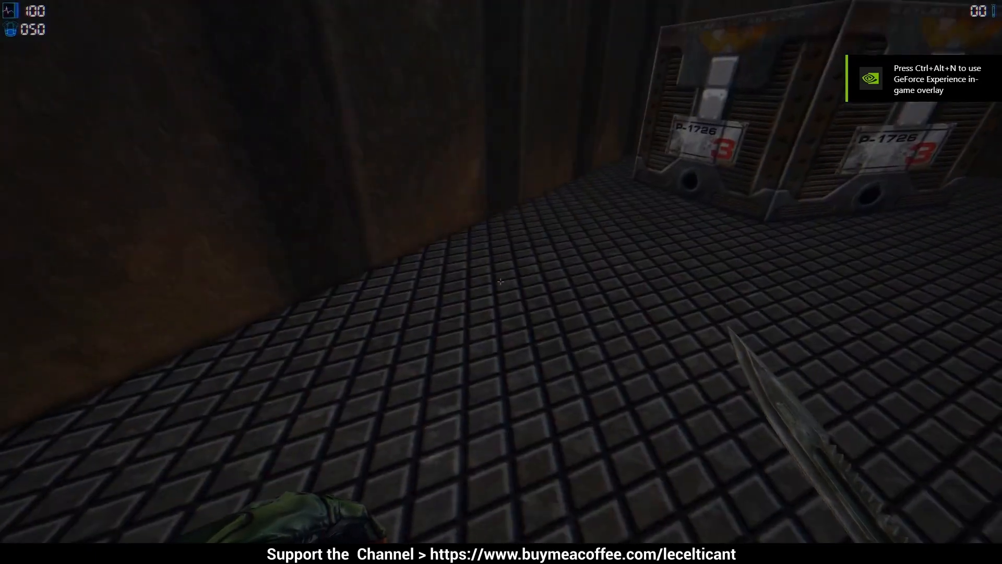
key(w)
key(s)
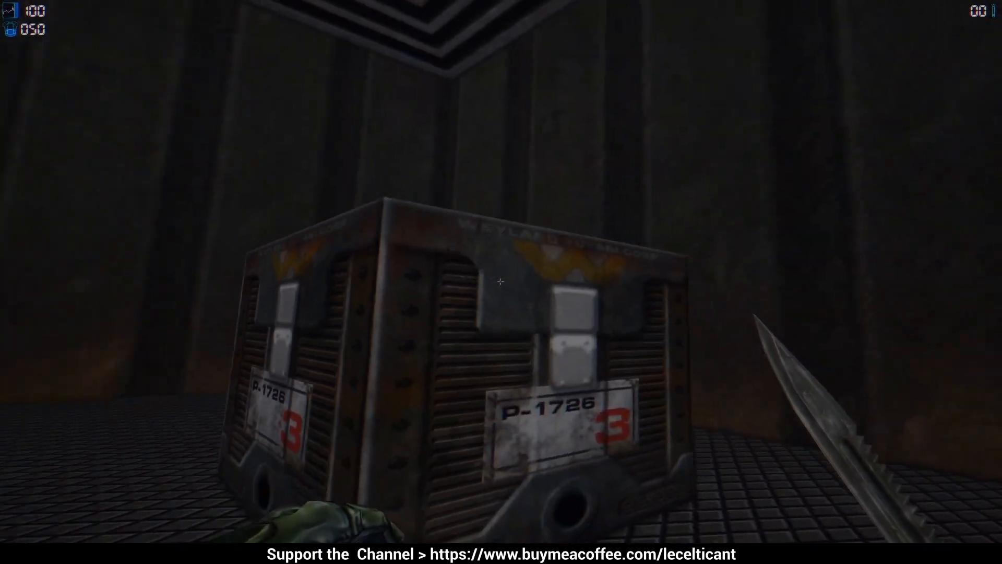
key(w)
key(space)
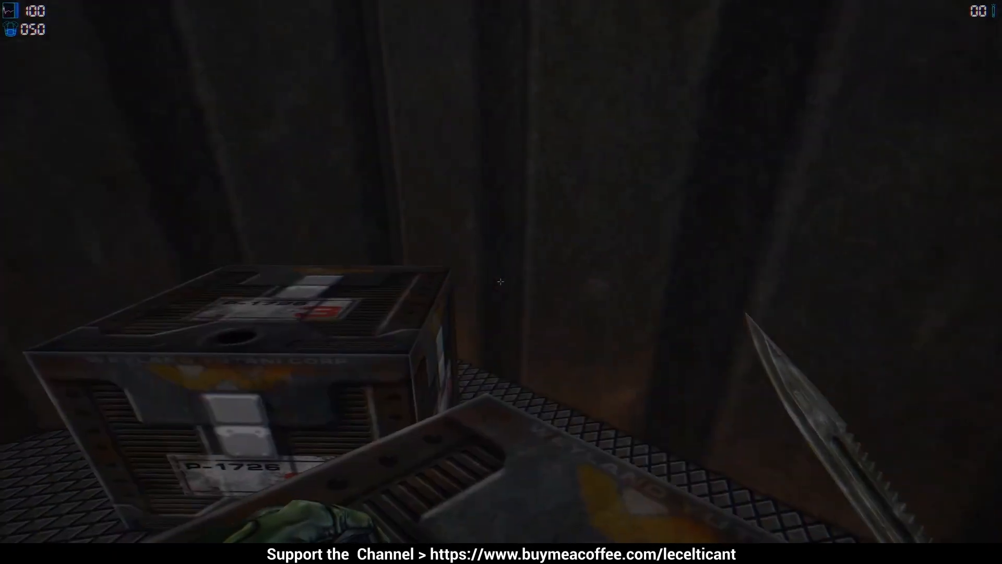
key(w)
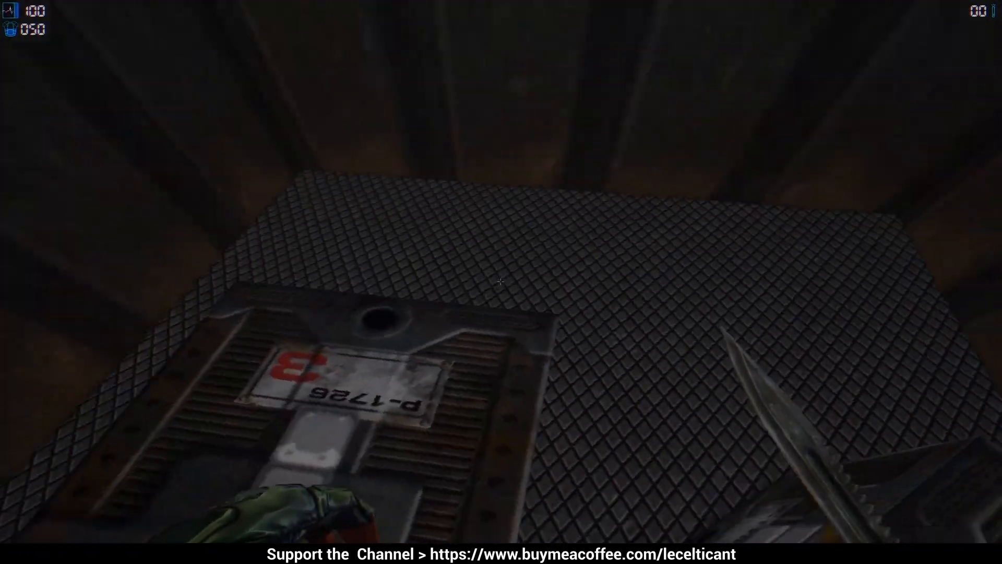
Step: Walk between and around the two crates, look up at the ceiling light, and return to the room in DEdit
key(w)
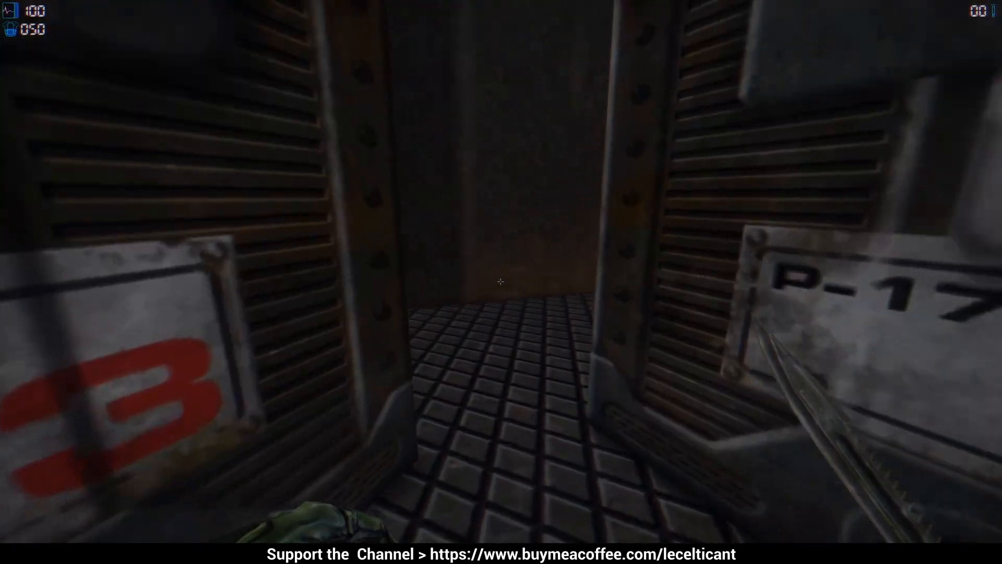
key(d)
key(w)
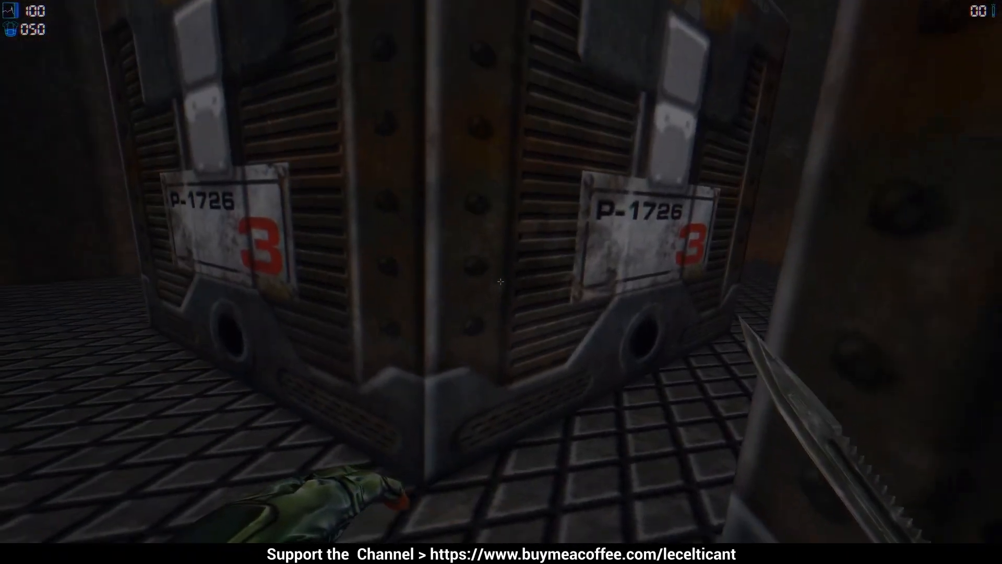
key(d)
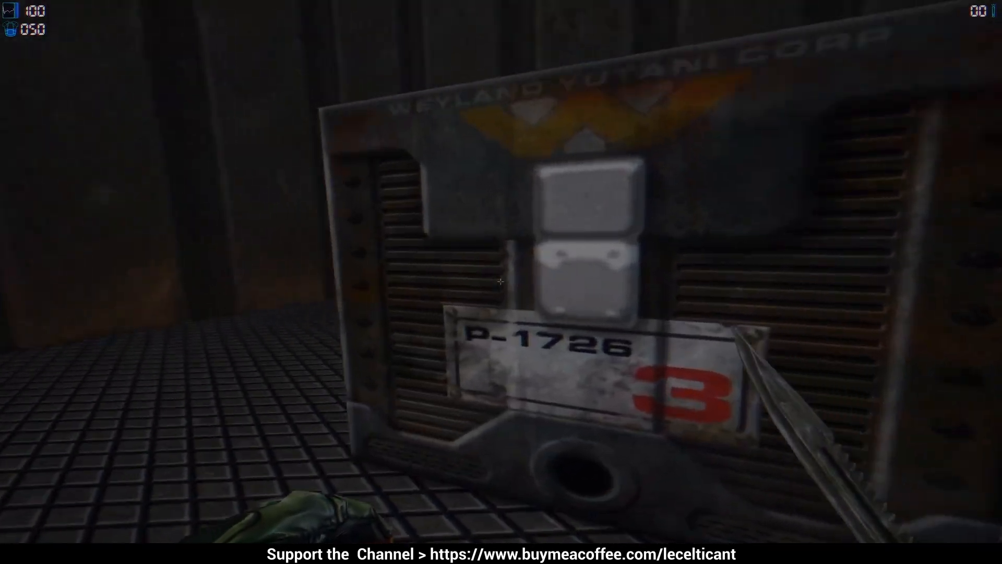
key(a)
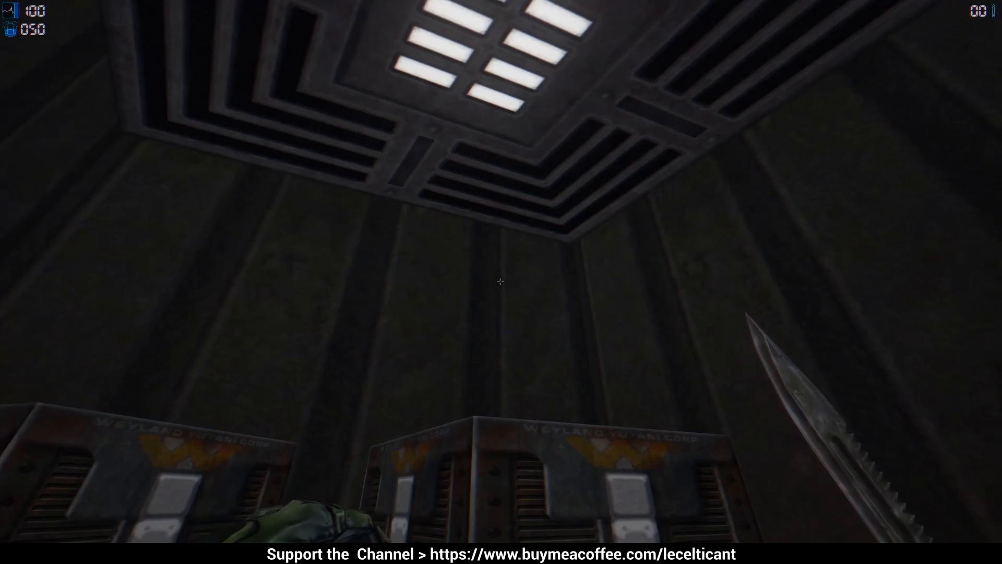
key(s)
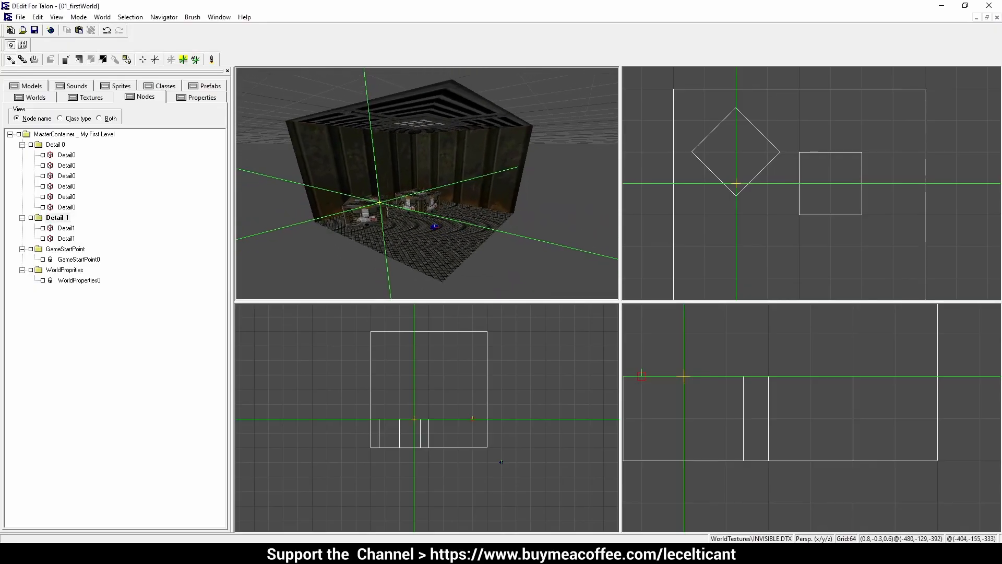
key(v)
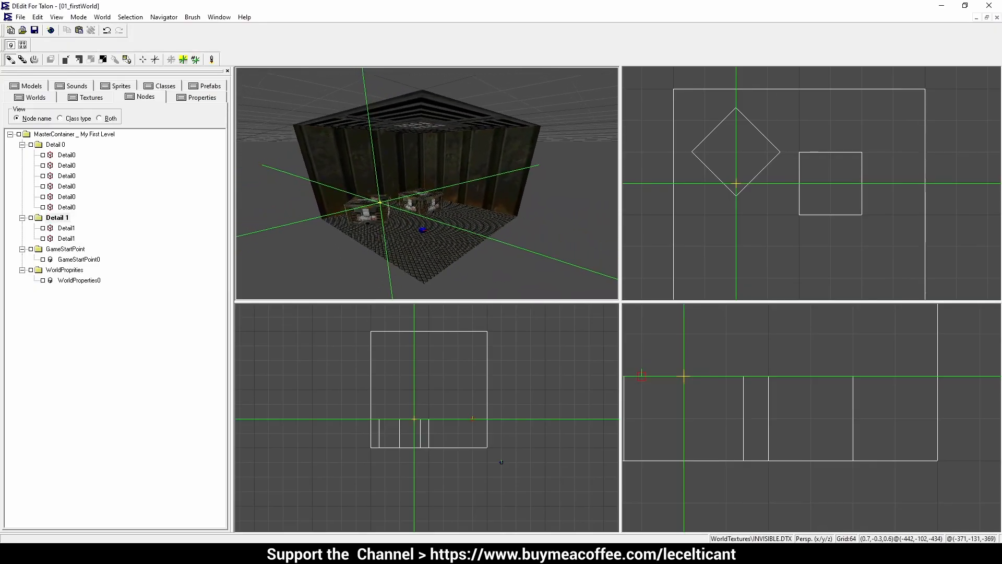